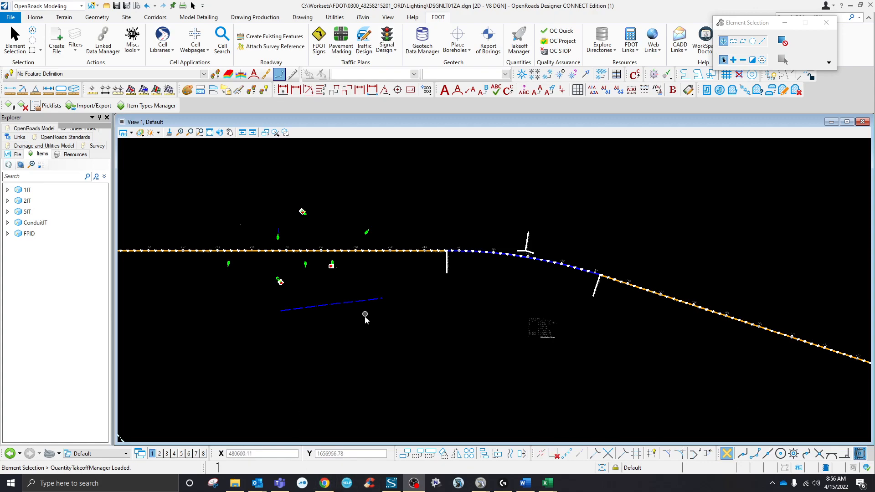
# - Turn on the display of the Survey\SURVRD01.dgn reference to show the existing survey behind the lighting design
pyautogui.scroll(-3, 367, 317)
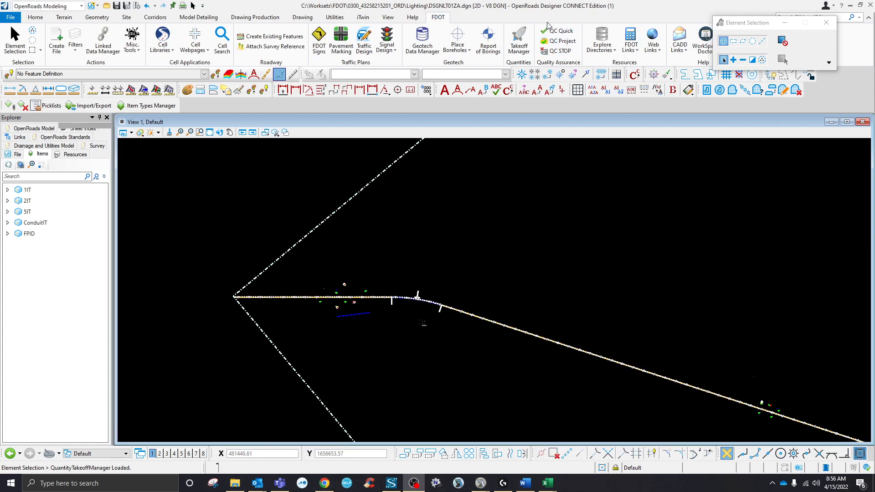
pyautogui.scroll(5, 335, 300)
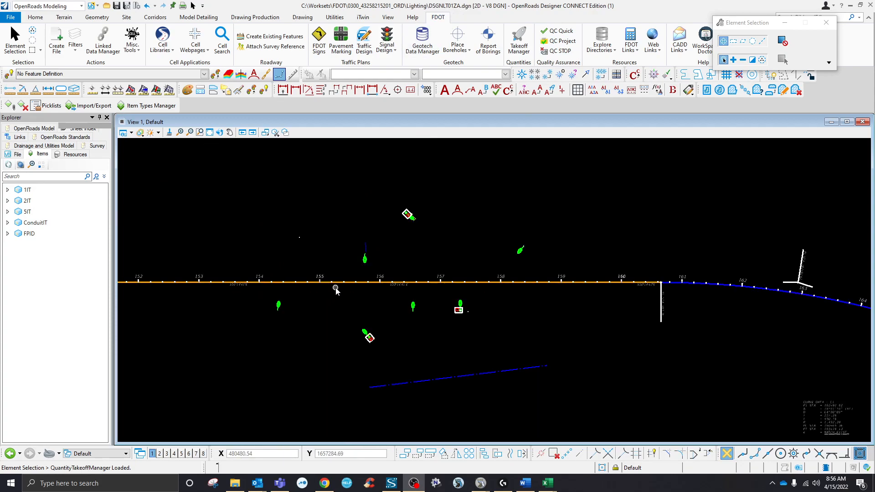
pyautogui.scroll(2, 366, 313)
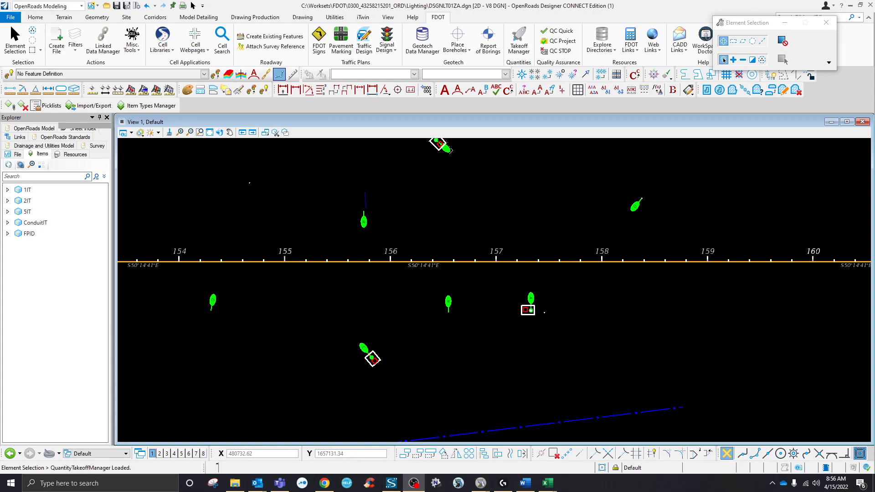
pyautogui.click(481, 483)
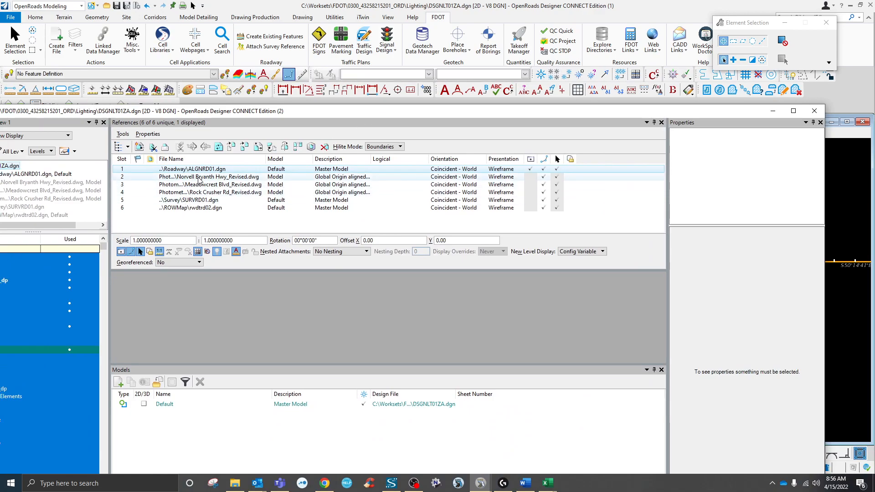
pyautogui.click(191, 202)
pyautogui.moveTo(339, 111)
pyautogui.mouseDown()
pyautogui.moveTo(339, 455)
pyautogui.moveTo(319, 142)
pyautogui.moveTo(284, 53)
pyautogui.moveTo(257, 107)
pyautogui.moveTo(874, 296)
pyautogui.mouseUp()
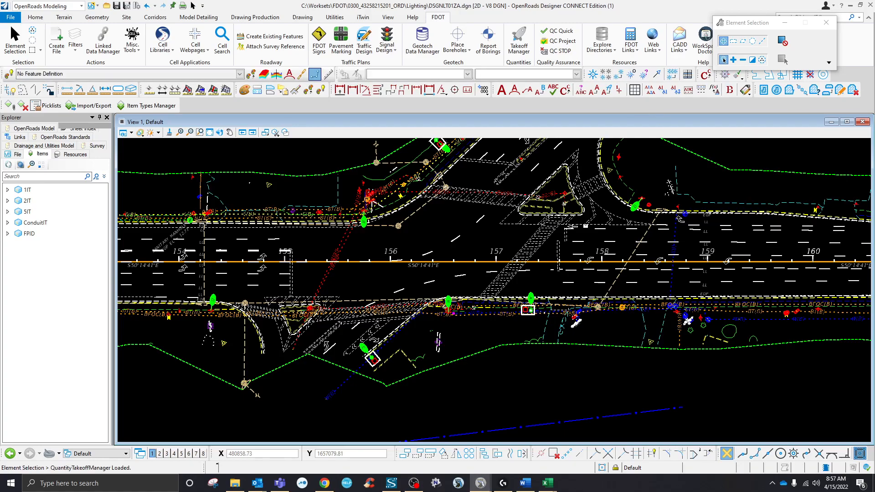
# - Turn off the display of the Survey\SURVRD01.dgn reference
pyautogui.moveTo(874, 73); pyautogui.dragTo(262, 69)
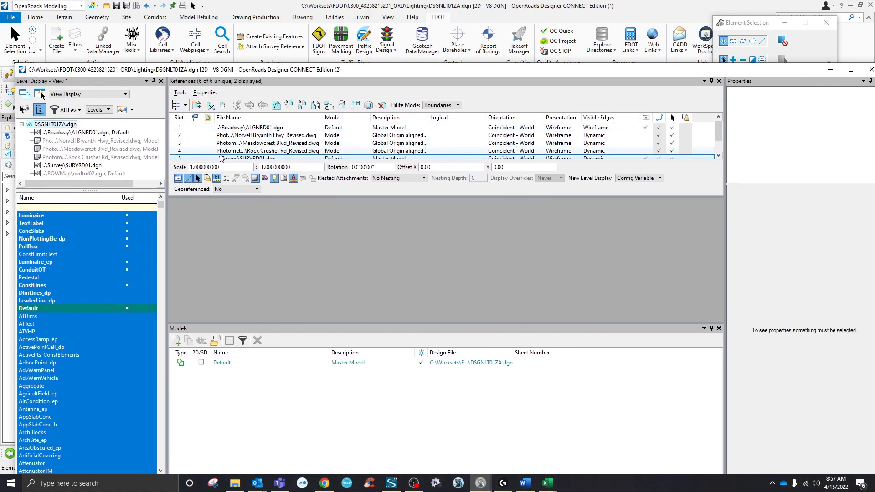
pyautogui.click(178, 178)
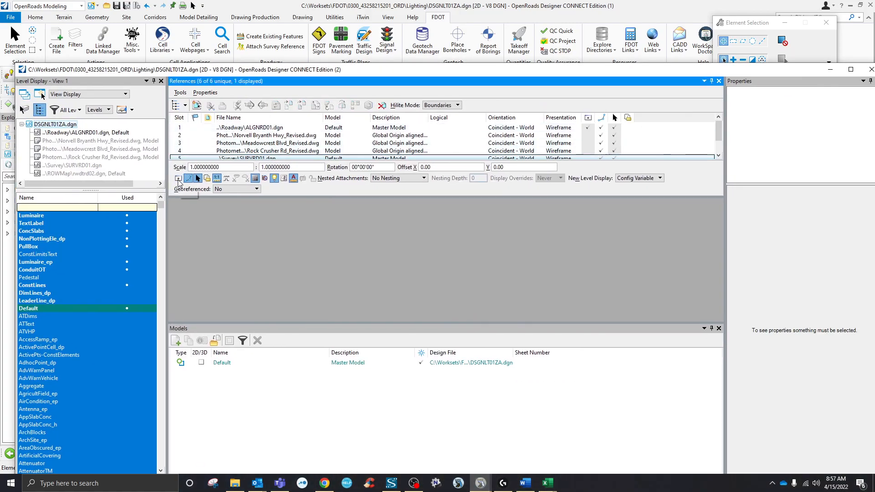
pyautogui.scroll(-1, 234, 144)
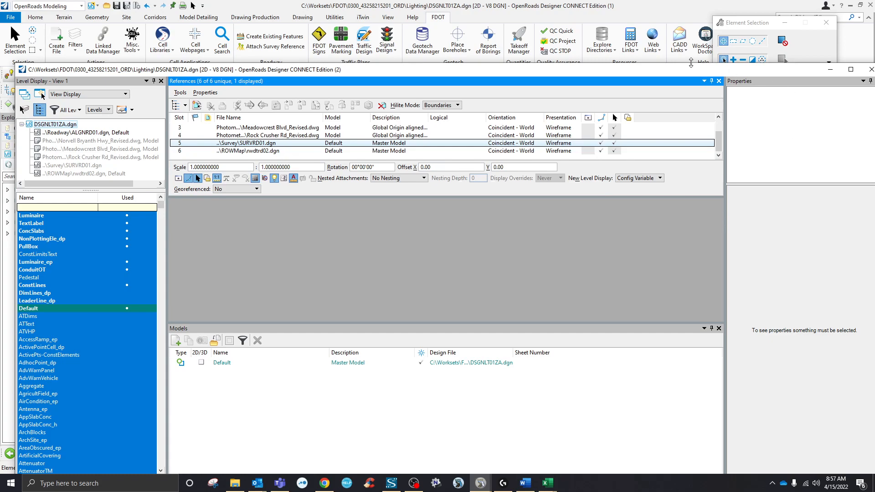
# - Move the second application window away from the drawing and dock the Properties panel beside View 1
pyautogui.moveTo(696, 70); pyautogui.dragTo(621, 112)
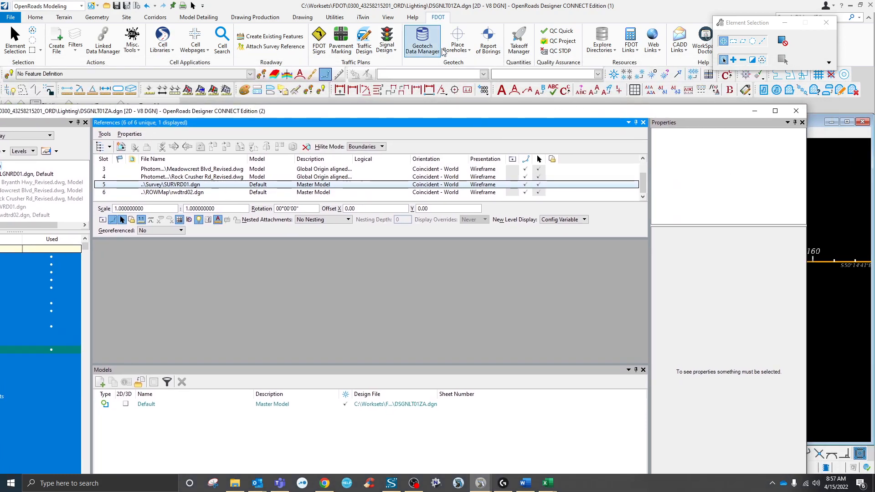
pyautogui.moveTo(425, 116); pyautogui.dragTo(385, 245)
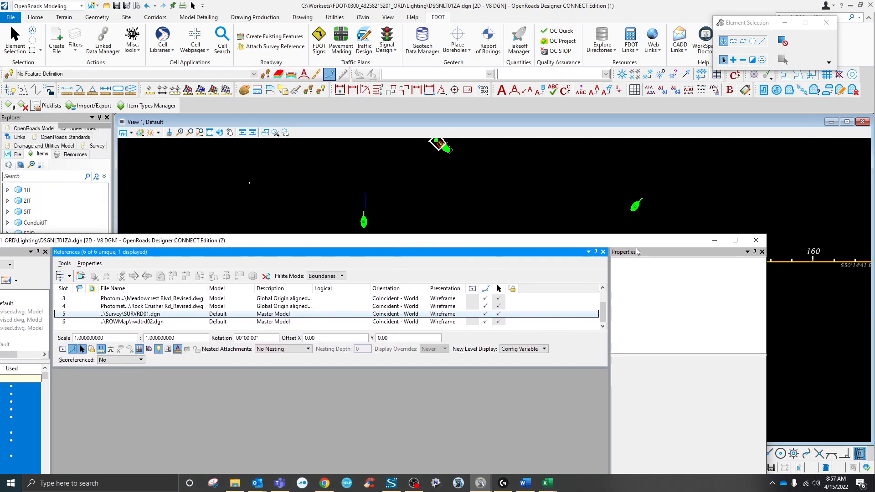
pyautogui.moveTo(576, 240); pyautogui.dragTo(874, 255)
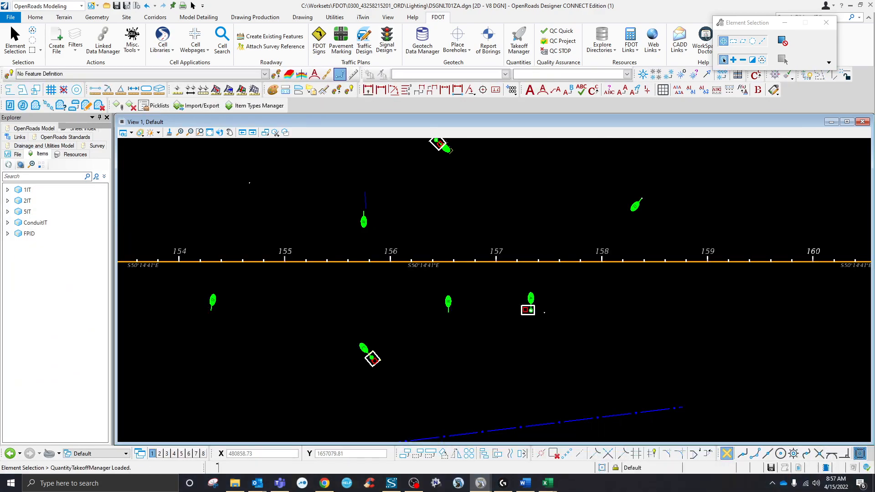
pyautogui.moveTo(874, 256); pyautogui.dragTo(857, 280)
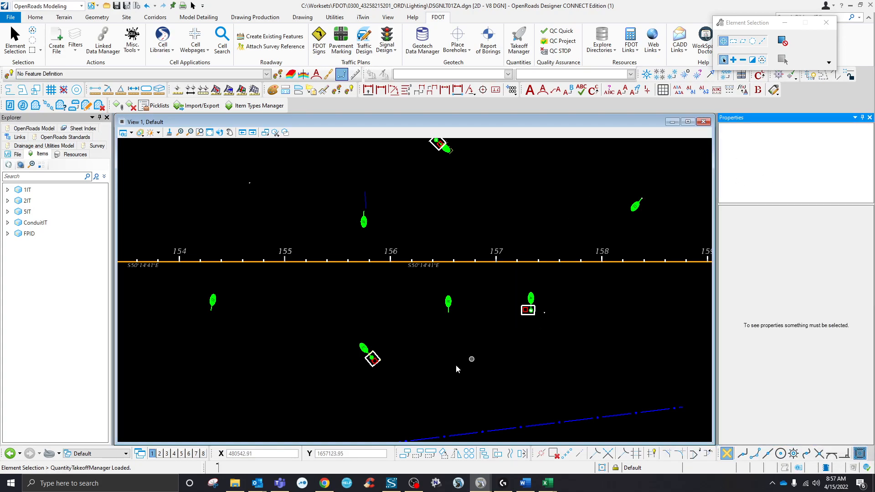
# - Examine the properties of the angled type C luminaire near station 156, including its 1IT and FPID item data, and deselect it
pyautogui.click(362, 351)
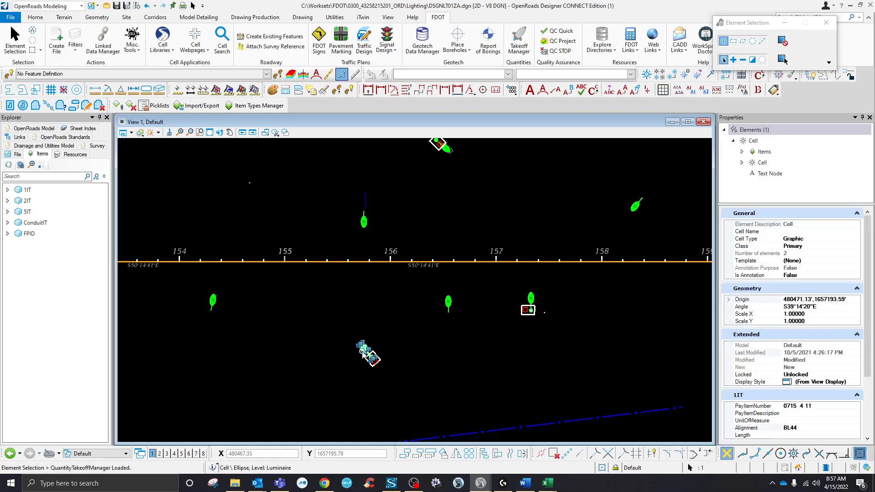
pyautogui.moveTo(362, 351)
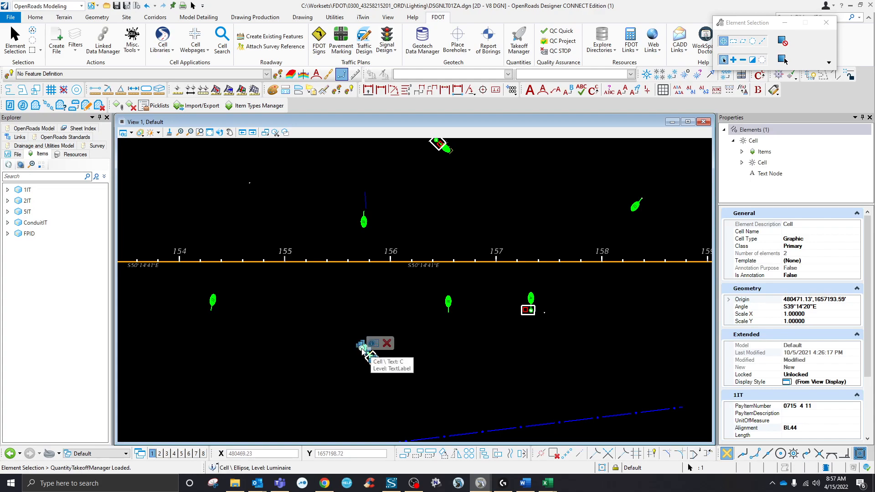
pyautogui.scroll(5, 364, 352)
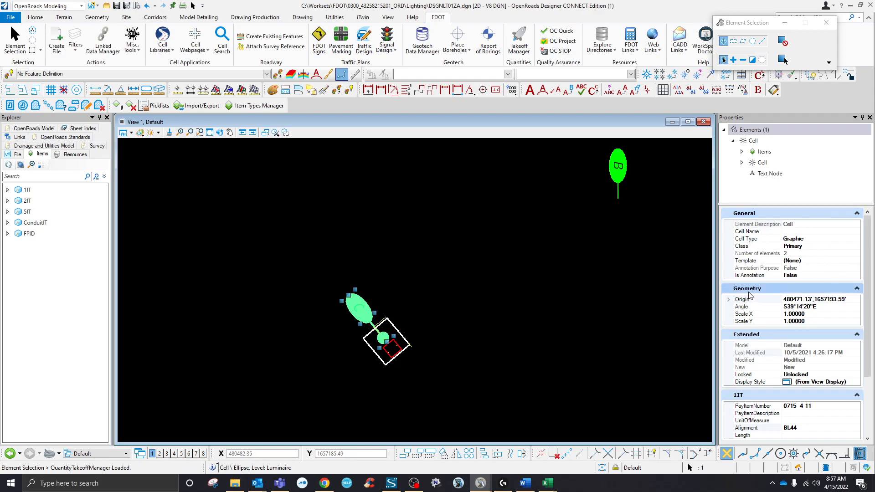
pyautogui.scroll(-3, 756, 342)
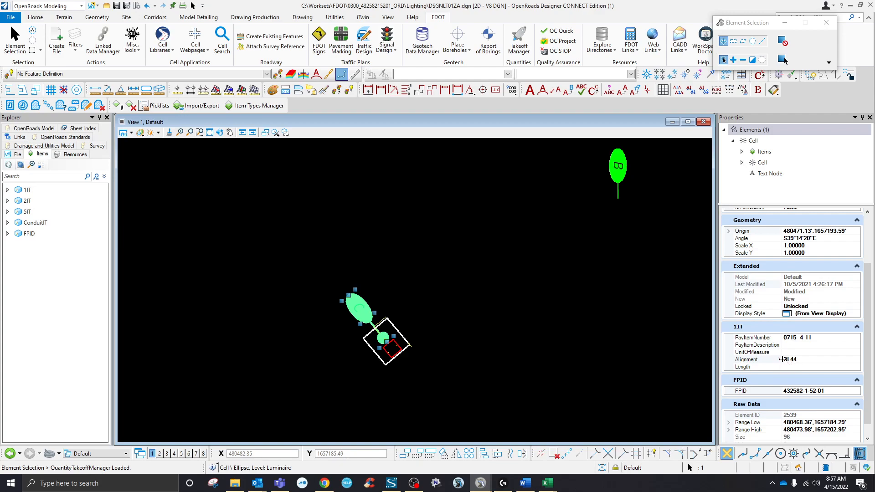
pyautogui.scroll(-1, 786, 363)
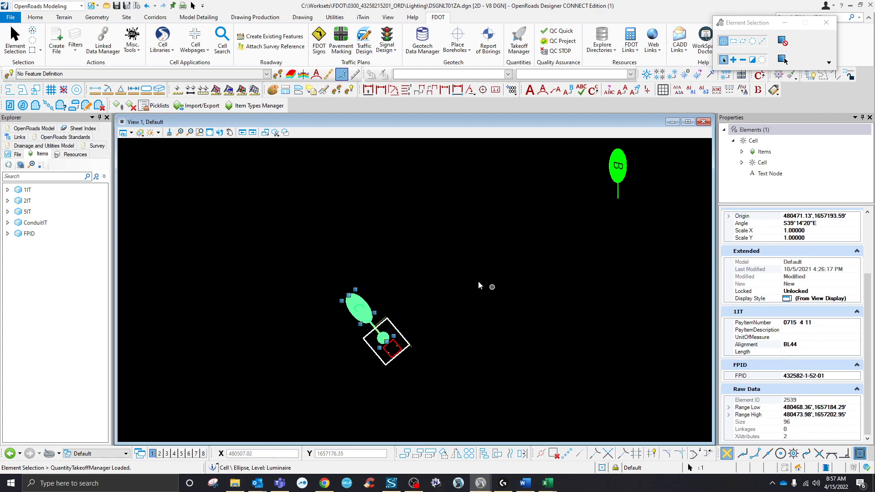
pyautogui.click(431, 272)
pyautogui.scroll(-5, 377, 321)
pyautogui.scroll(3, 367, 331)
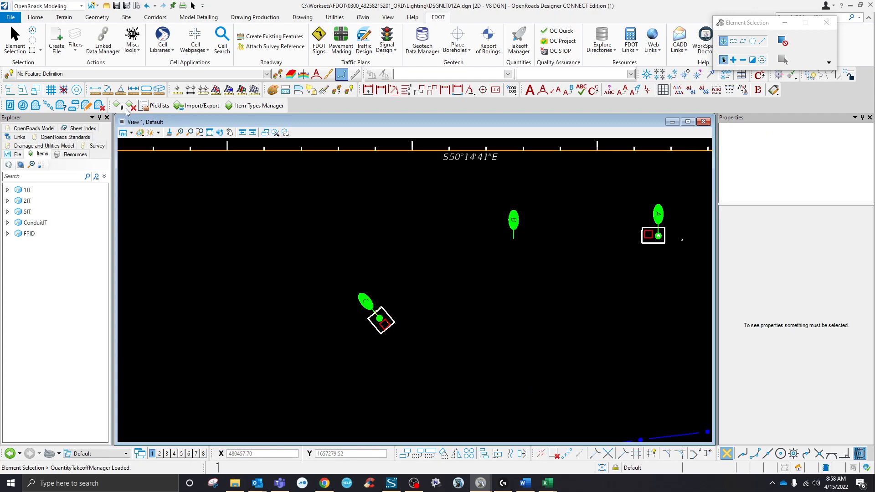
# - Search the ribbon for Tool Boxes and check the Item Types-Custom entry in the tool box list
pyautogui.moveTo(111, 106)
pyautogui.mouseDown()
pyautogui.moveTo(195, 205)
pyautogui.moveTo(114, 106)
pyautogui.mouseUp()
pyautogui.moveTo(749, 21); pyautogui.dragTo(600, 34)
pyautogui.click(797, 19)
pyautogui.write('T')
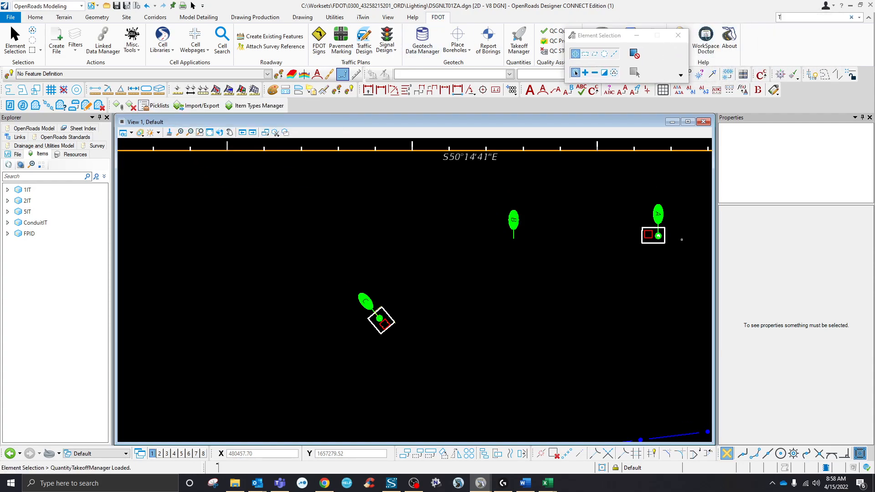
pyautogui.write('OO')
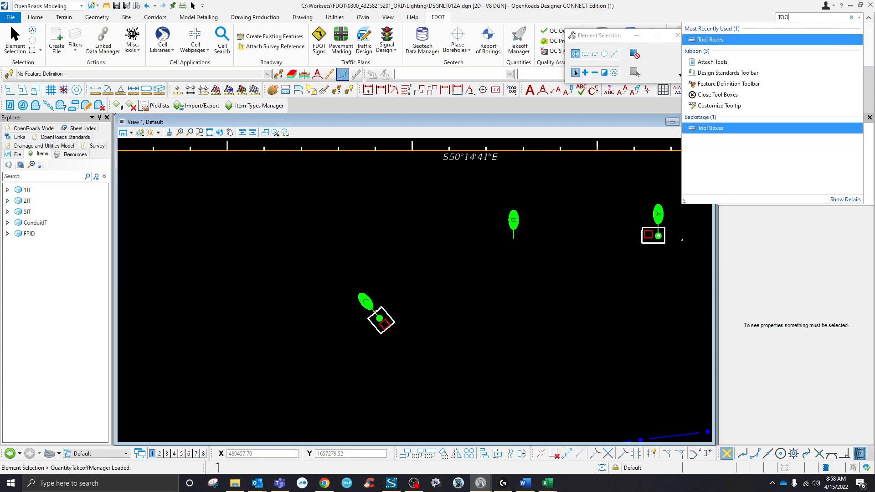
pyautogui.click(741, 41)
pyautogui.scroll(-5, 359, 253)
pyautogui.scroll(-10, 359, 253)
pyautogui.scroll(-7, 359, 252)
pyautogui.click(312, 219)
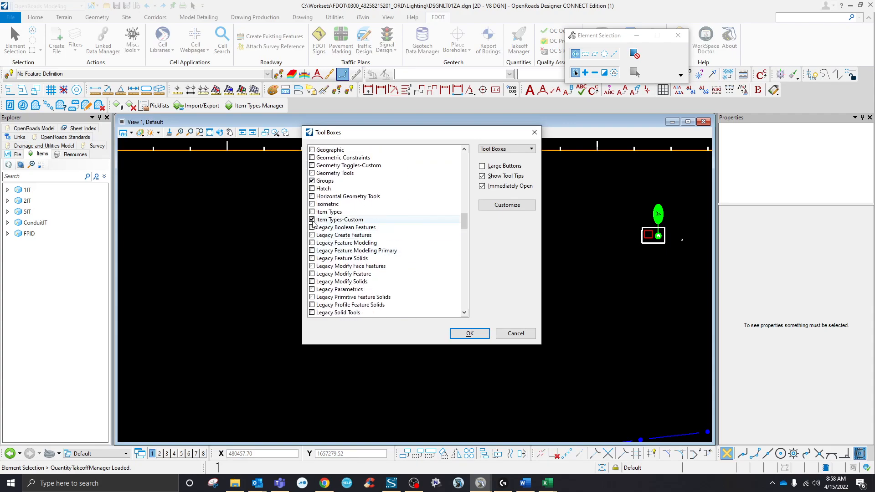
pyautogui.click(535, 133)
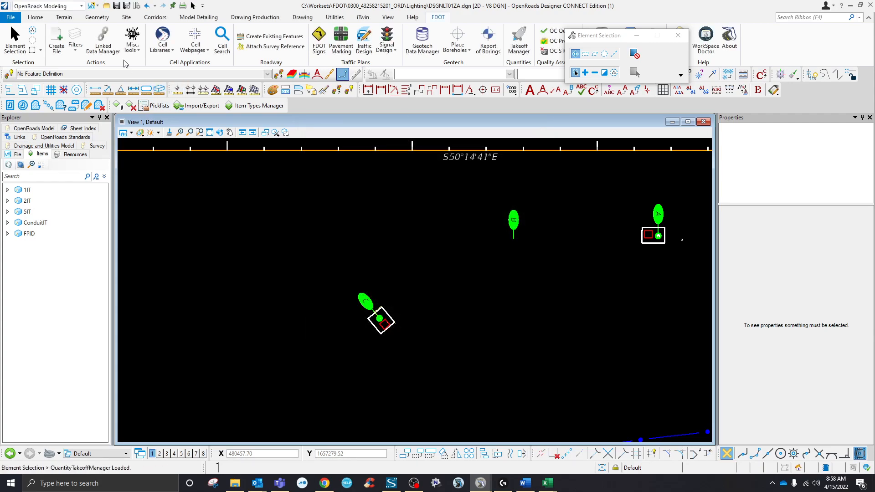
# - Open the Tasks dialog beside the Explorer to show the Item Types tools
pyautogui.click(96, 5)
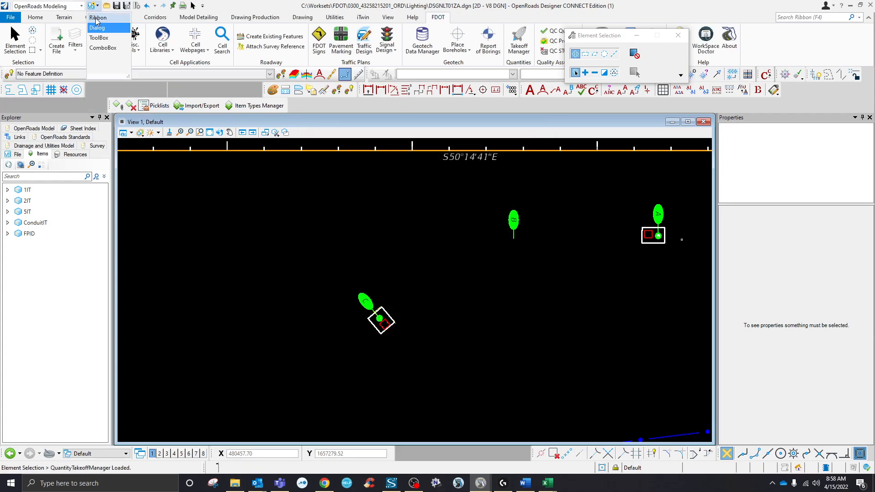
pyautogui.click(96, 17)
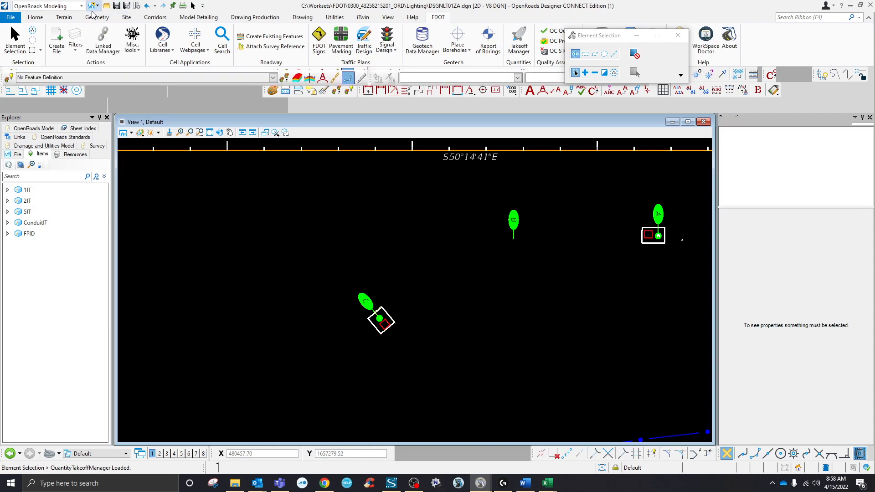
pyautogui.click(93, 6)
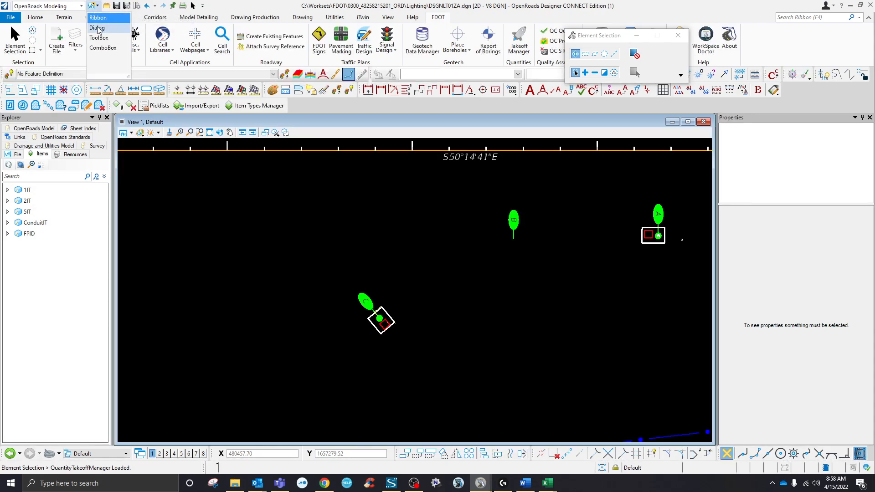
pyautogui.click(97, 28)
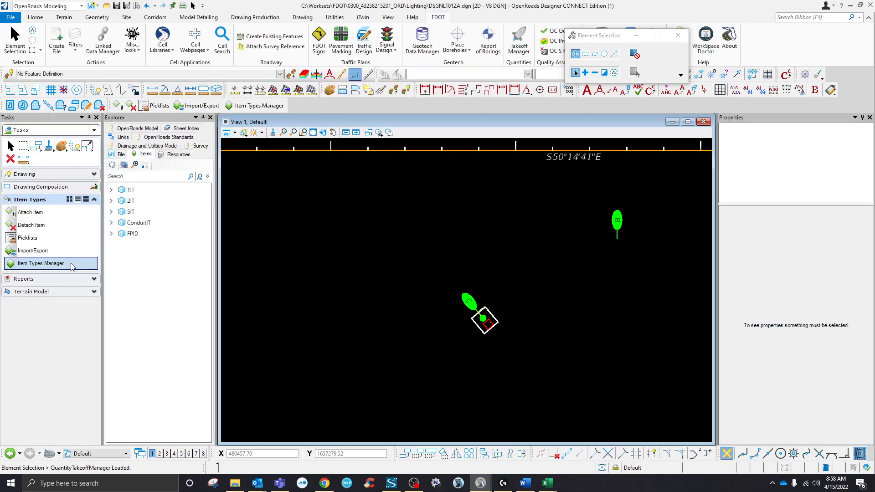
# - Review the Item Types group and its display layouts in the Tasks dialog, and close the dialog
pyautogui.click(83, 201)
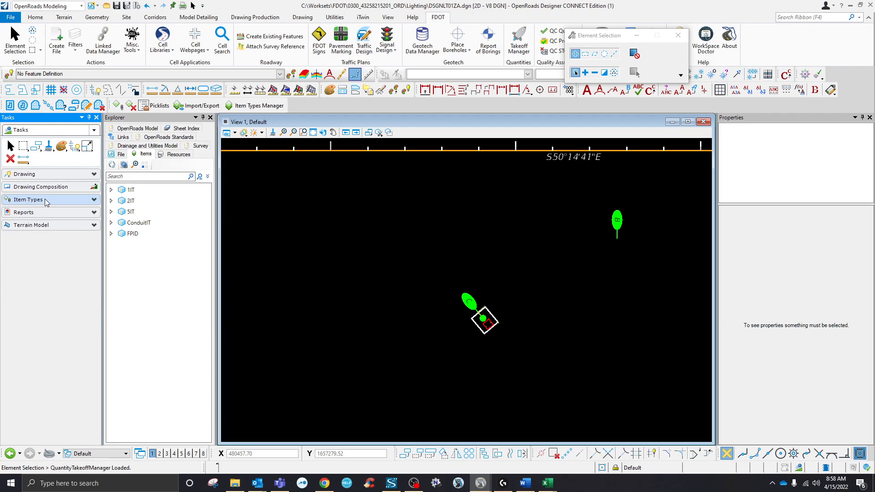
pyautogui.click(91, 201)
pyautogui.click(86, 200)
pyautogui.click(87, 200)
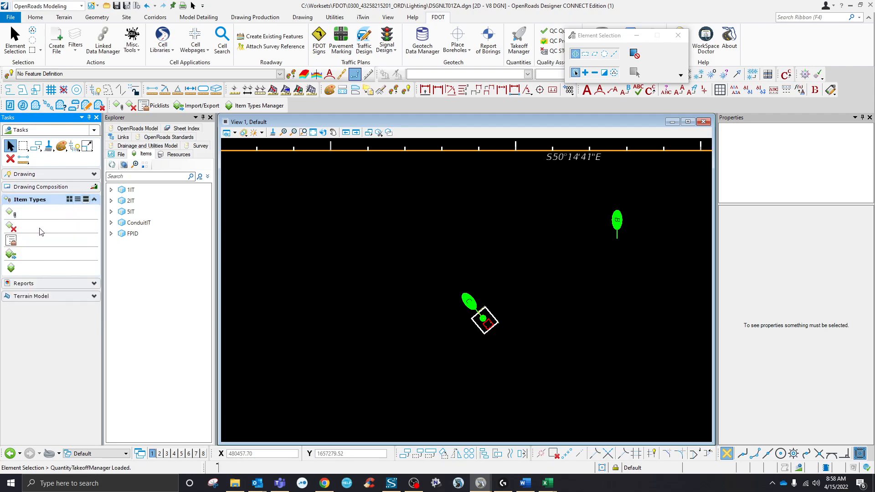
pyautogui.click(95, 174)
pyautogui.click(83, 132)
pyautogui.click(67, 132)
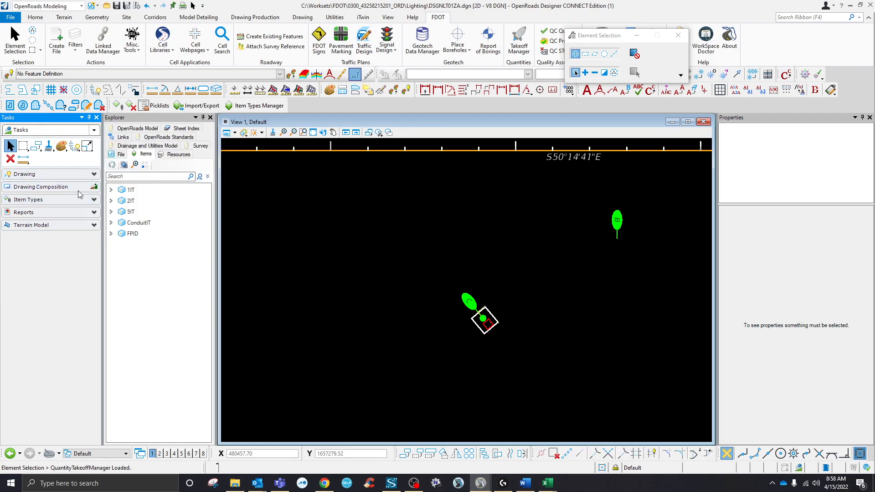
pyautogui.click(96, 118)
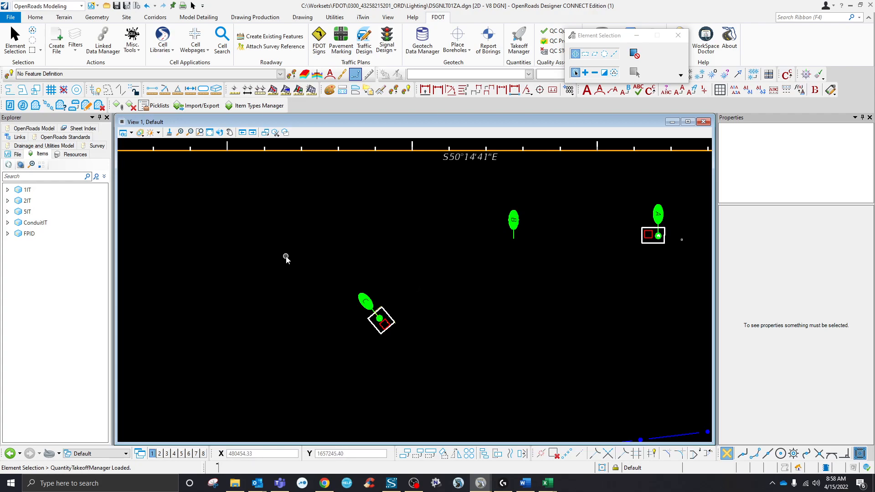
# - Open conduit placement in the Traffic Design tool and choose pay item 0630 2 11-Conduit, Furnish & Install, Open Trench
pyautogui.scroll(-2, 291, 255)
pyautogui.scroll(-1, 384, 294)
pyautogui.scroll(1, 384, 294)
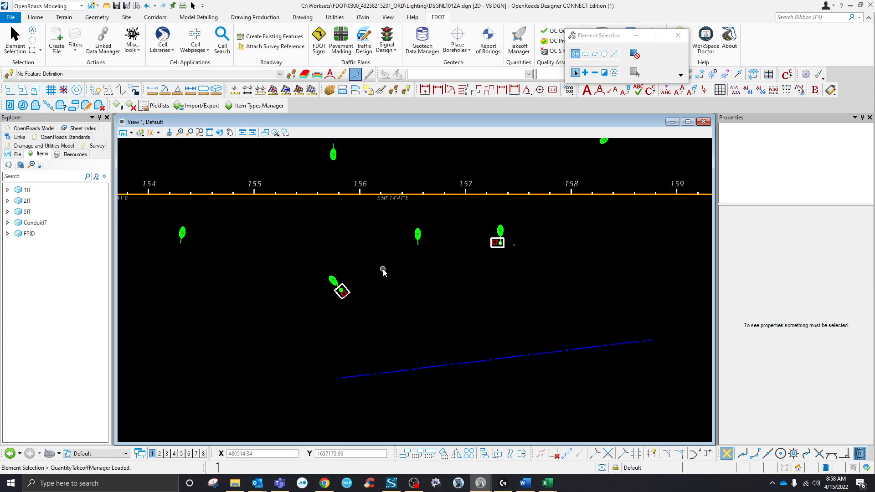
pyautogui.click(365, 47)
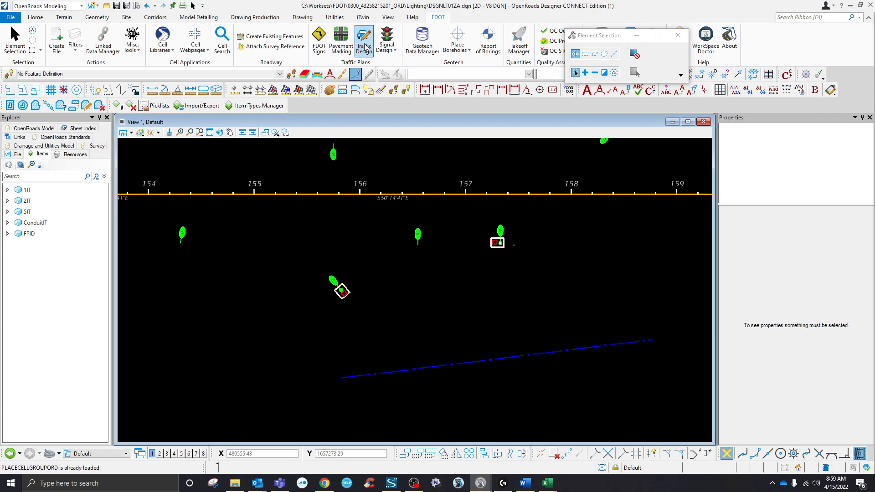
pyautogui.click(466, 202)
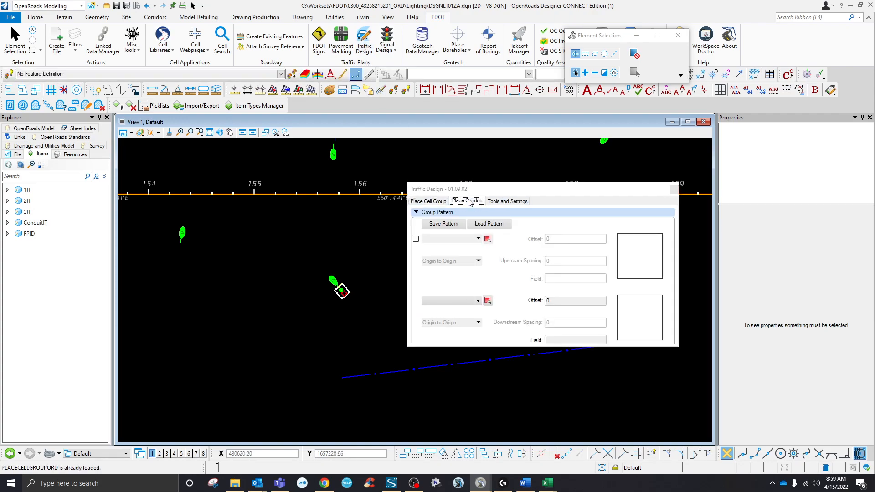
pyautogui.click(517, 225)
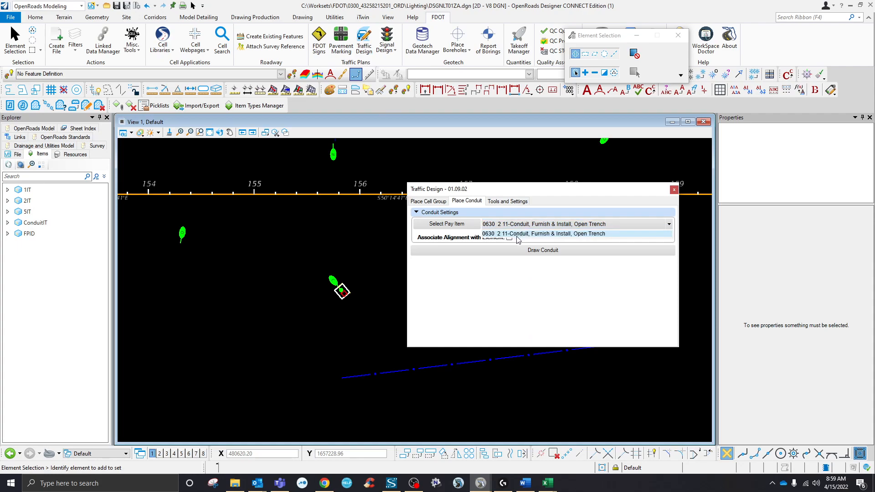
pyautogui.click(518, 235)
# - Draw a steep two-point conduit about 135 ft long below station 155, and close the Traffic Design tool
pyautogui.click(529, 251)
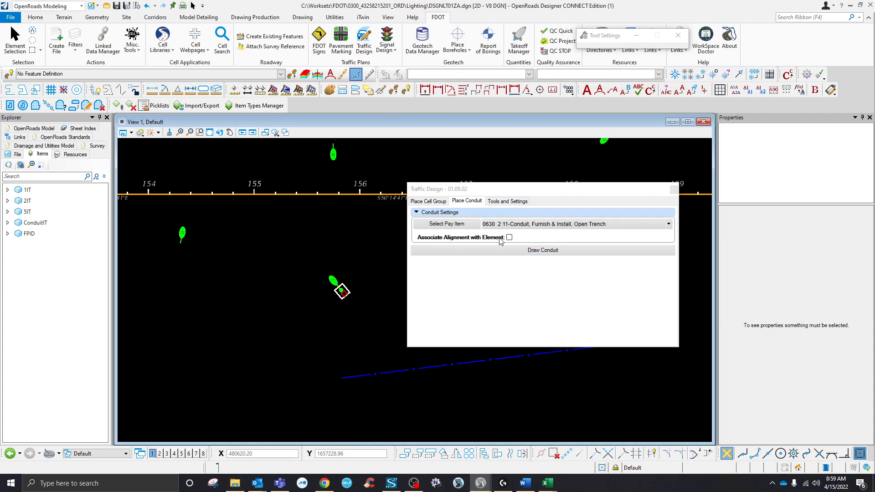
pyautogui.click(241, 391)
pyautogui.click(277, 260)
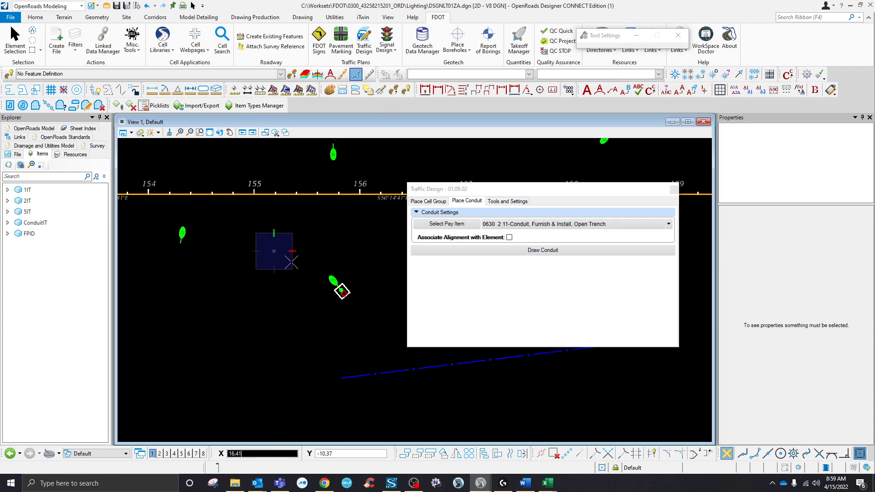
pyautogui.rightClick(290, 267)
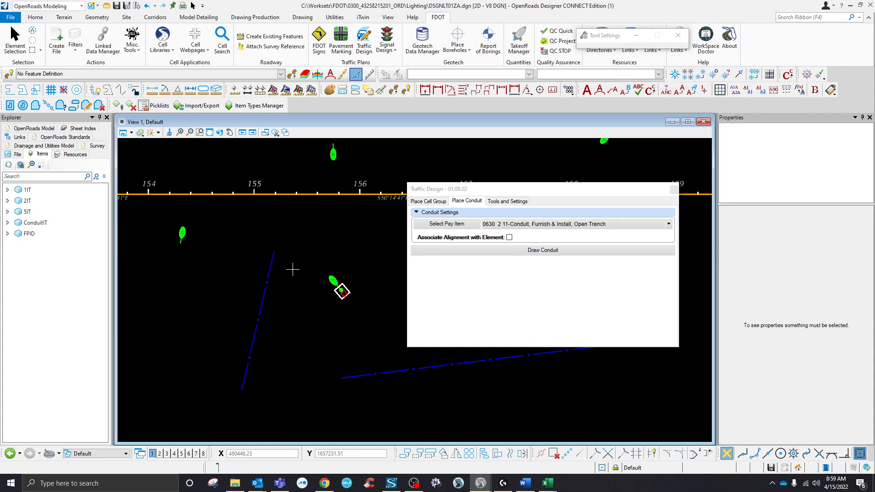
pyautogui.click(674, 191)
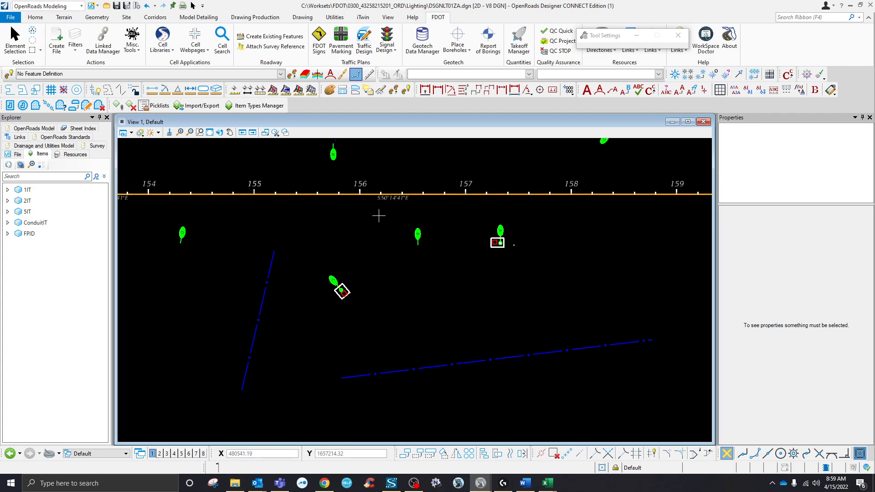
# - Select the steep conduit below station 155 and examine its ConduitIT pay item properties
pyautogui.click(317, 48)
pyautogui.scroll(-5, 398, 292)
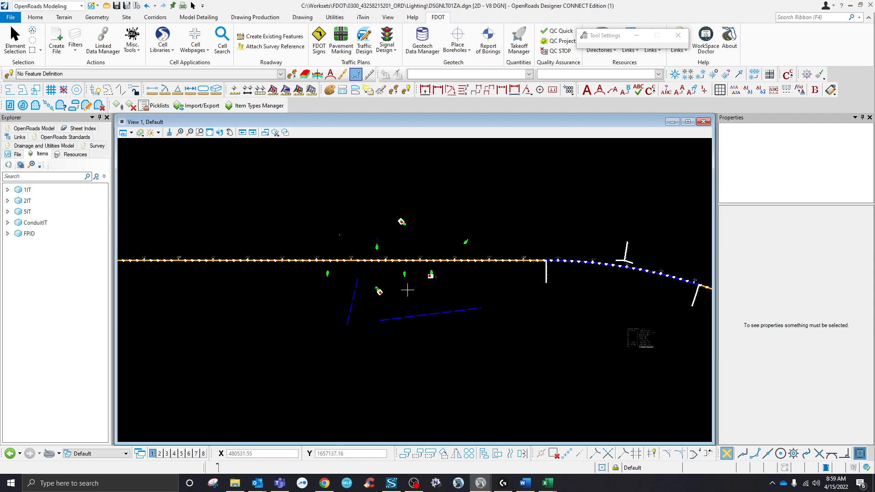
pyautogui.scroll(2, 412, 286)
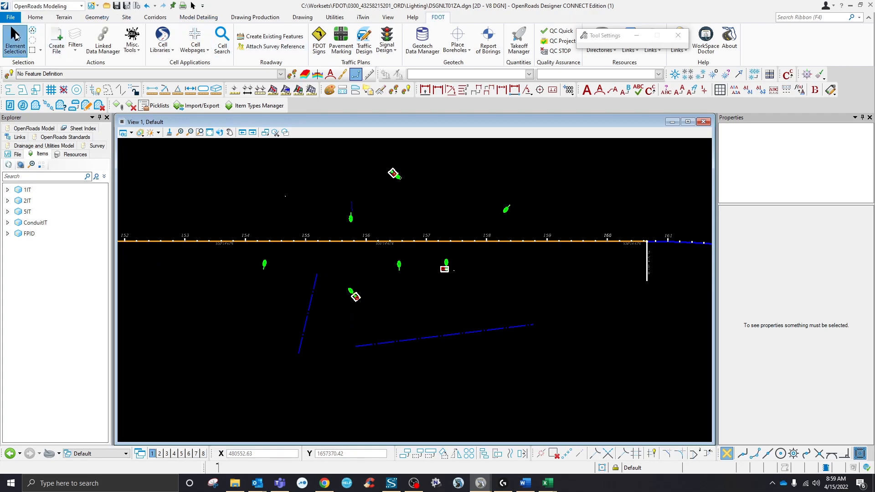
pyautogui.click(15, 40)
pyautogui.click(309, 310)
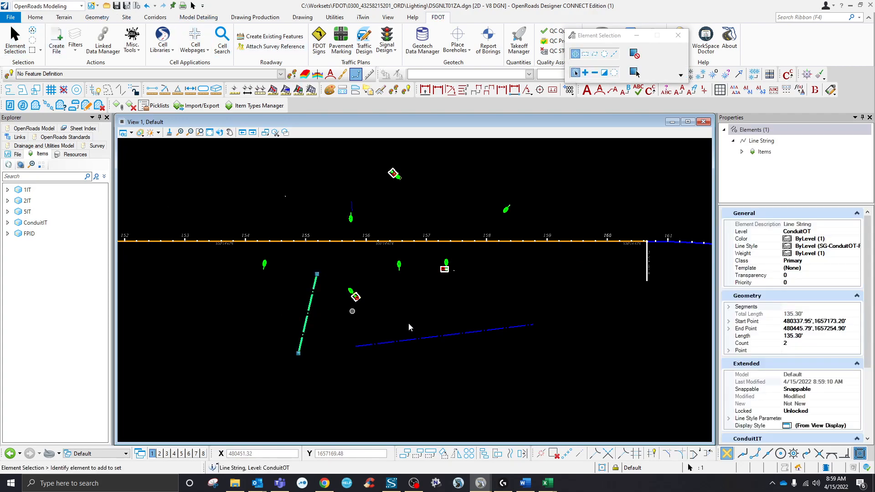
pyautogui.scroll(-5, 809, 352)
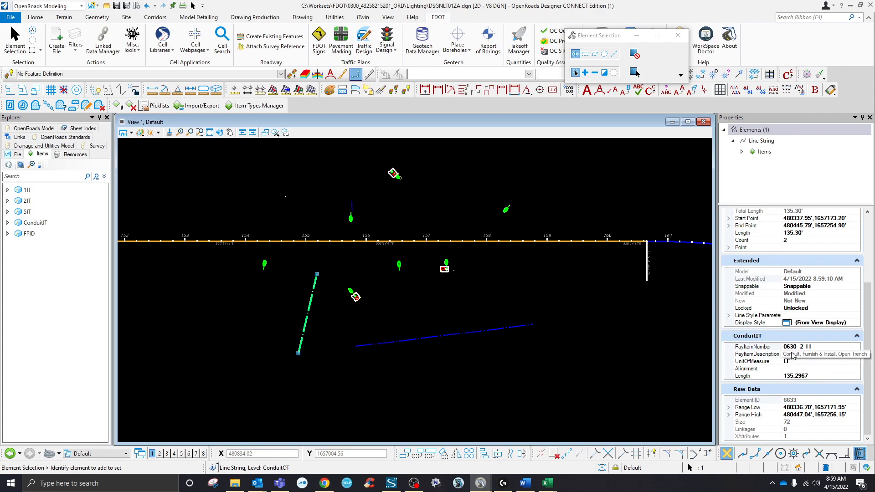
# - Copy the PayItemNumber value from the conduit's ConduitIT data, and deselect the conduit
pyautogui.click(816, 347)
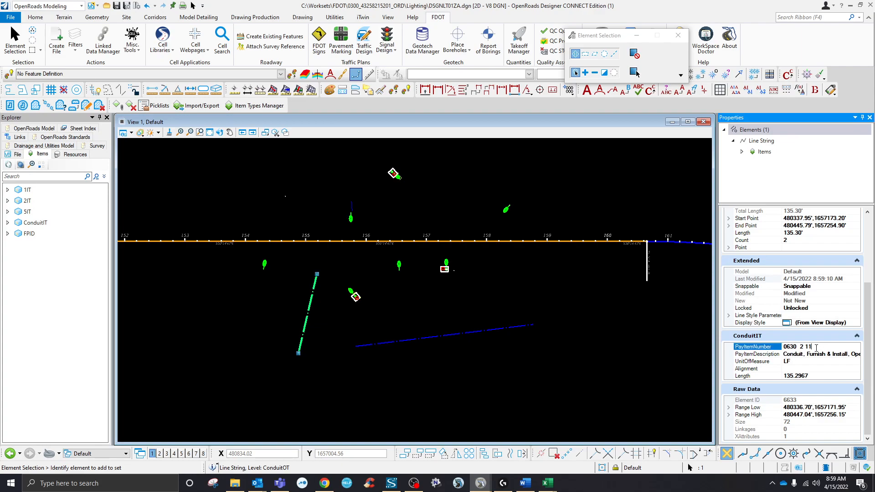
pyautogui.moveTo(814, 347); pyautogui.dragTo(776, 347)
pyautogui.rightClick(792, 345)
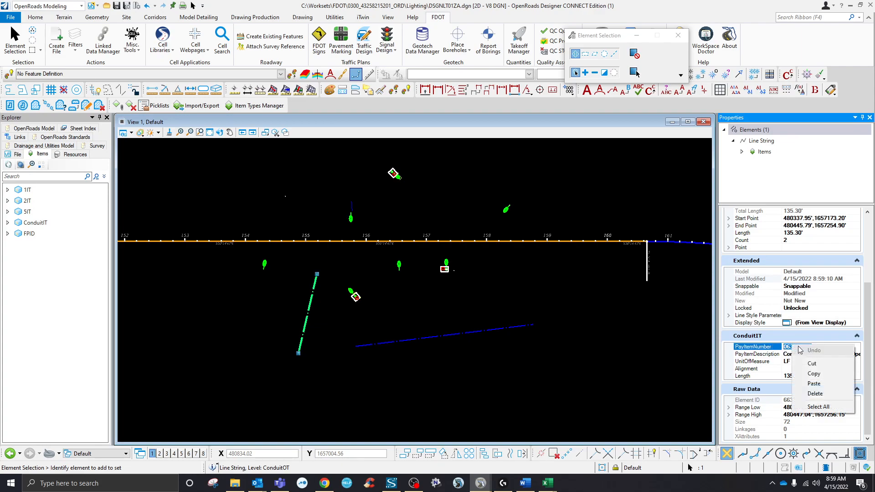
pyautogui.click(818, 375)
pyautogui.click(334, 344)
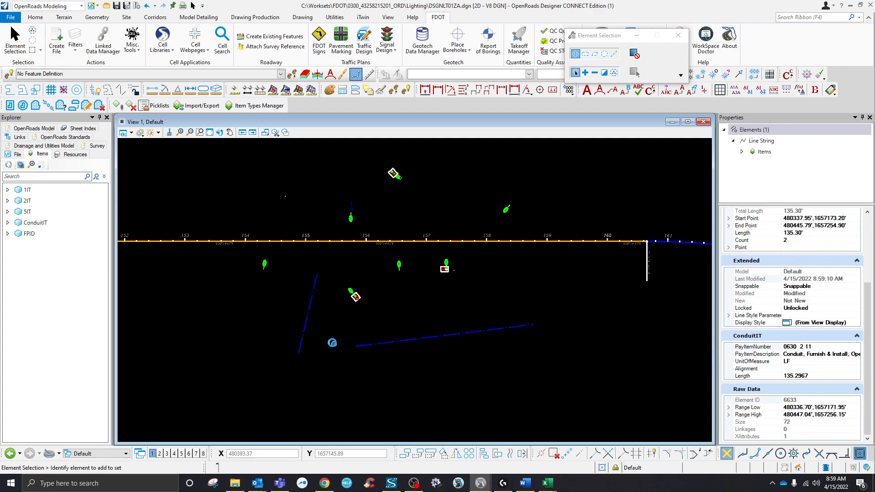
# - Select both conduit lines below the alignment and detach the ConduitIT item type from them
pyautogui.click(307, 312)
pyautogui.click(373, 346)
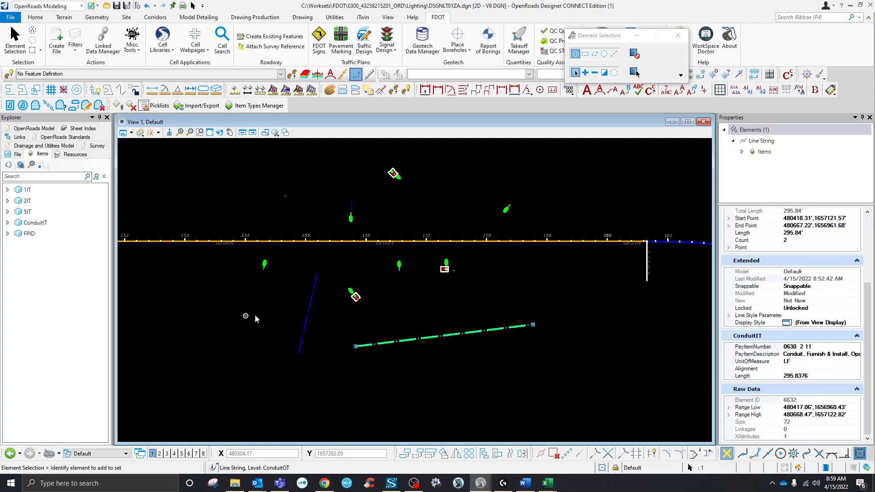
pyautogui.keyDown('ctrl'); pyautogui.click(307, 319); pyautogui.keyUp('ctrl')
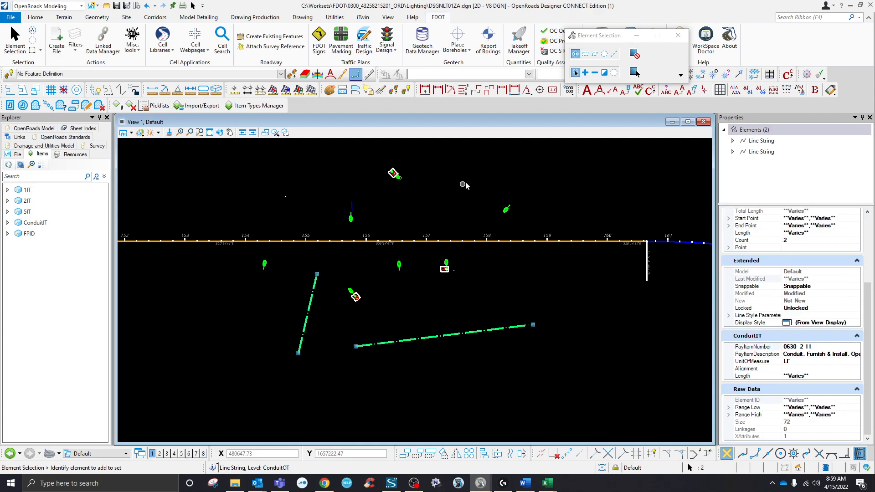
pyautogui.click(131, 105)
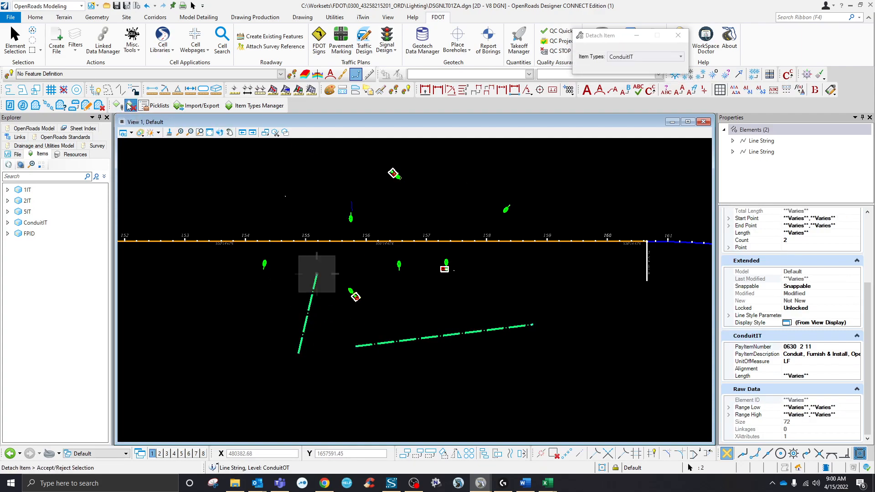
pyautogui.click(649, 56)
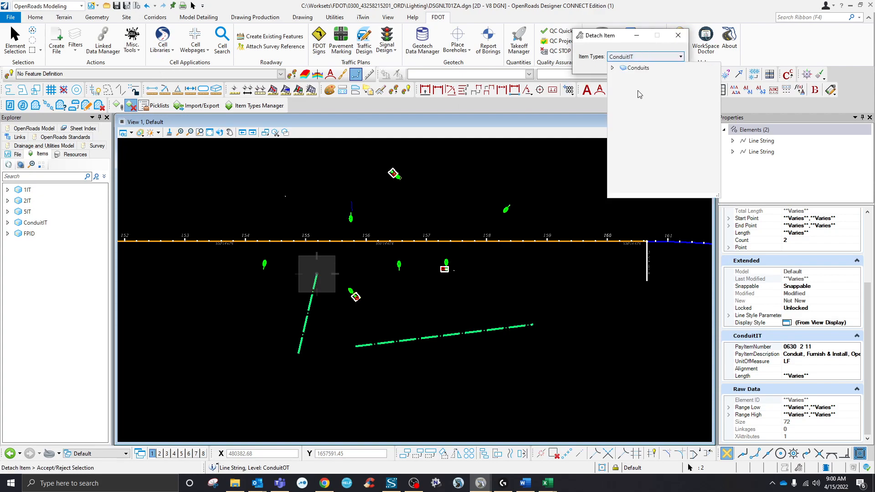
pyautogui.click(613, 68)
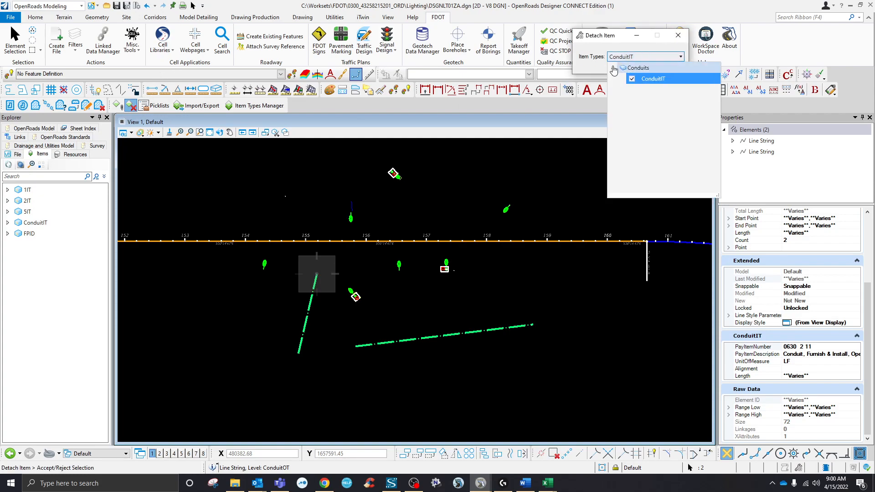
pyautogui.click(605, 58)
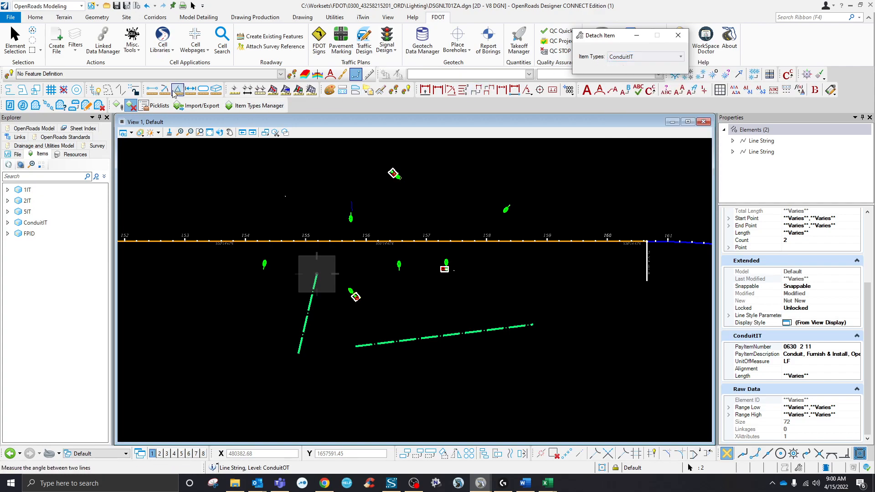
pyautogui.click(302, 336)
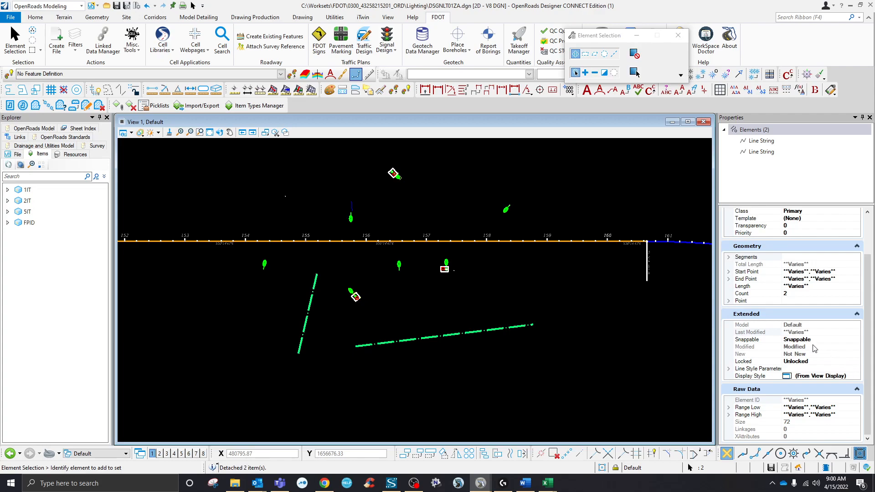
# - Check the longer conduit's properties for attached item data, and deselect it
pyautogui.click(557, 391)
pyautogui.click(492, 332)
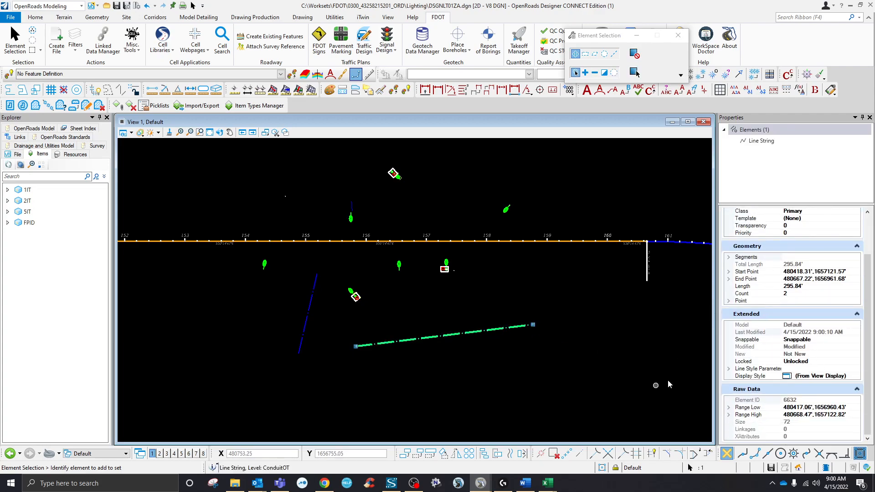
pyautogui.click(441, 380)
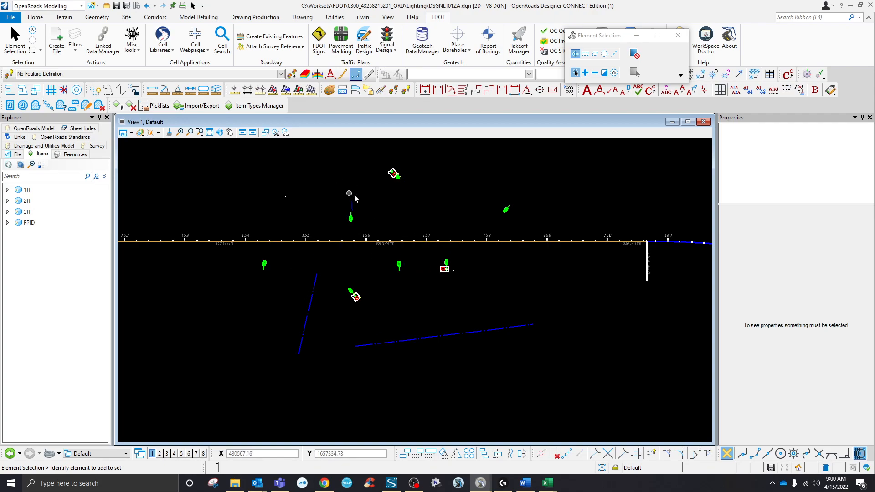
# - Turn off the ConcSlabs level by picking the white slab outline around the type C luminaire near station 156
pyautogui.scroll(5, 358, 303)
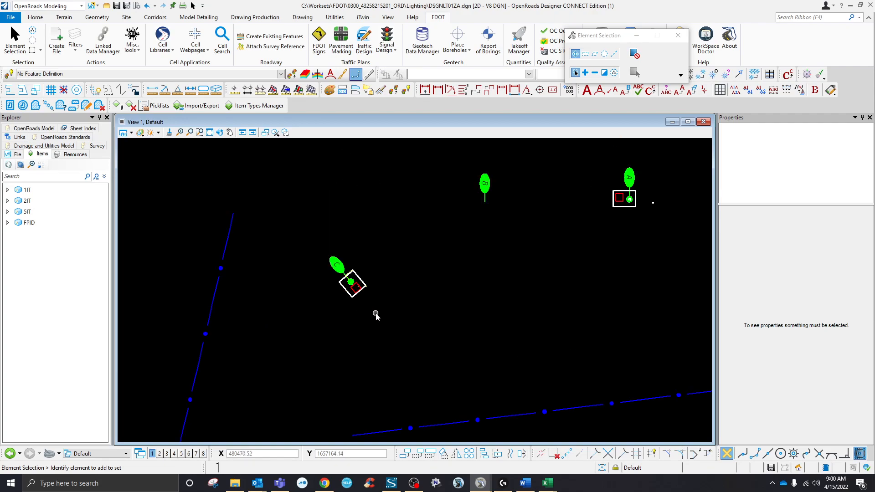
pyautogui.rightClick(376, 316)
pyautogui.click(395, 309)
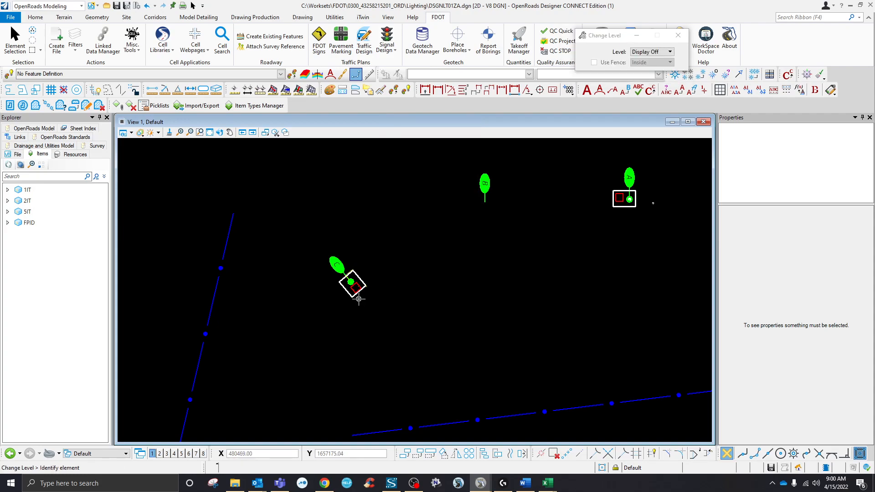
pyautogui.click(355, 298)
# - Turn off the NonPlottingEle_dp level and the ConstLines level of the line beside the type B luminaire above the alignment
pyautogui.scroll(5, 362, 284)
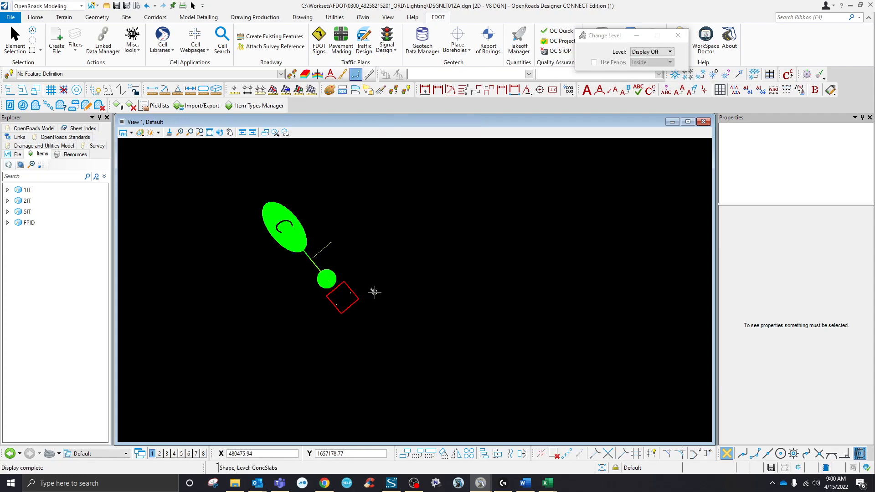
pyautogui.scroll(-5, 360, 296)
pyautogui.scroll(5, 292, 209)
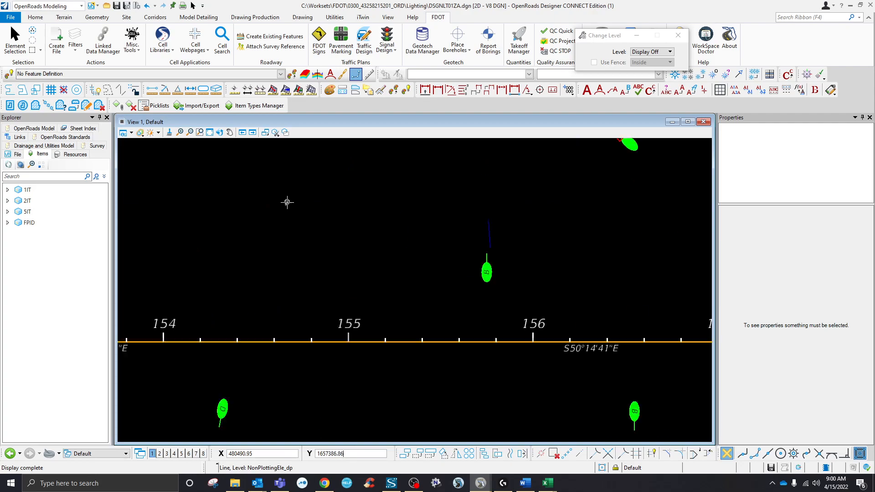
pyautogui.scroll(-5, 319, 206)
pyautogui.scroll(10, 323, 209)
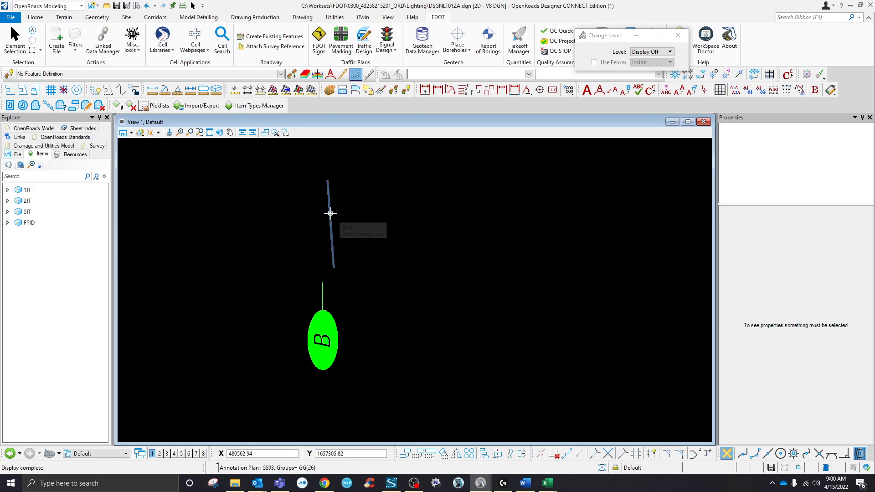
pyautogui.scroll(-4, 339, 209)
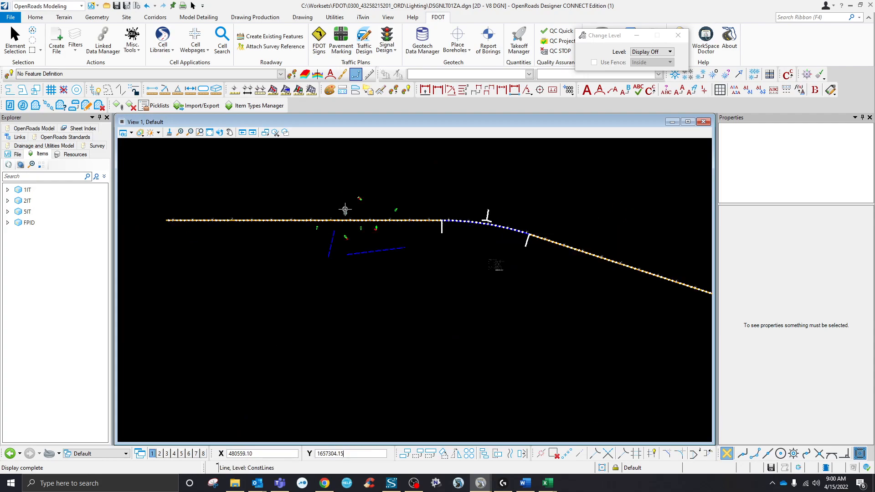
# - Turn off the Default level by picking the thin line beside the angled luminaire above the alignment near station 156
pyautogui.scroll(4, 393, 228)
pyautogui.scroll(-2, 392, 228)
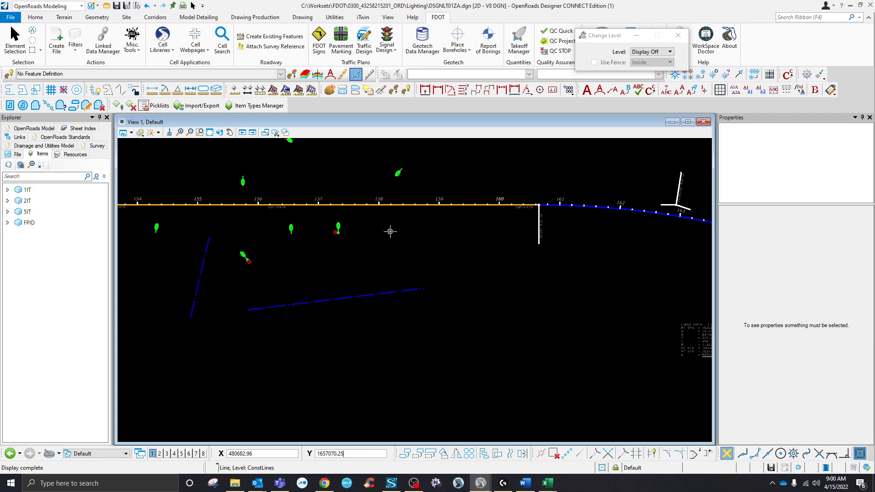
pyautogui.scroll(-2, 344, 260)
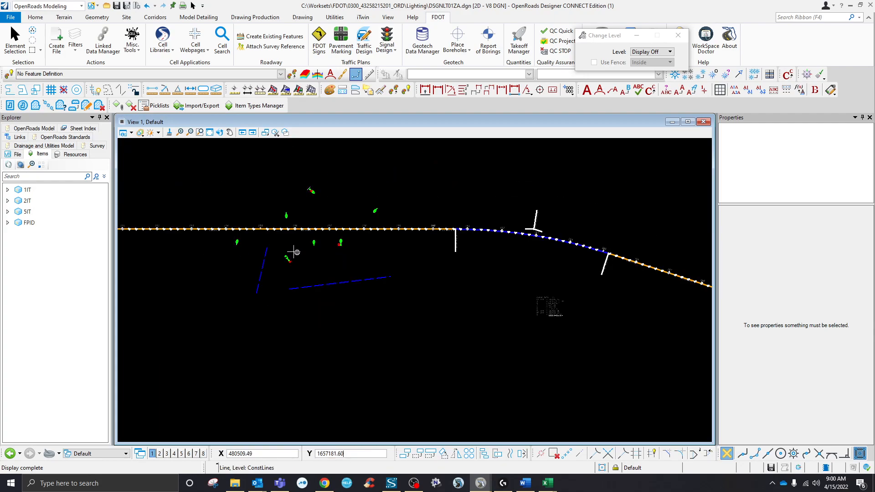
pyautogui.scroll(6, 296, 206)
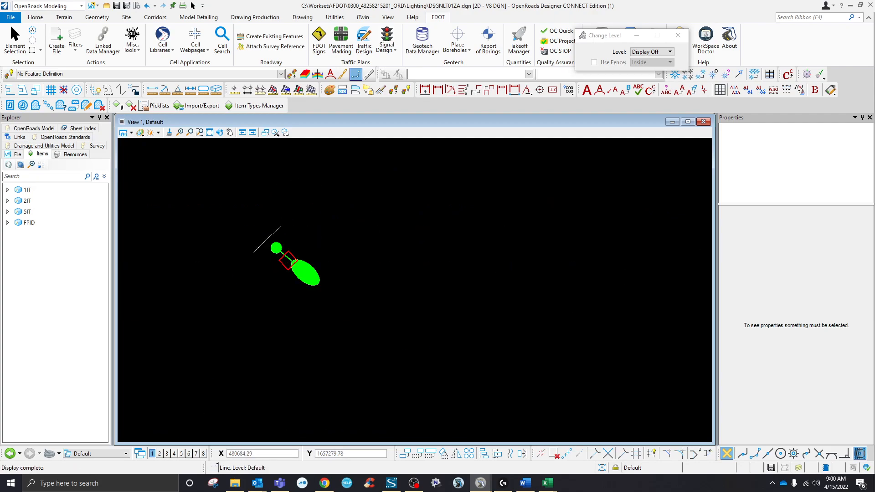
pyautogui.click(275, 231)
pyautogui.scroll(-5, 364, 205)
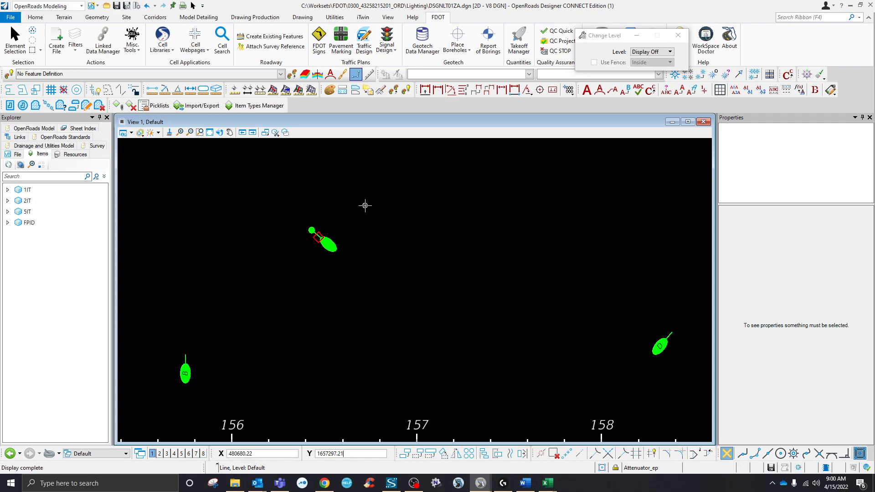
pyautogui.scroll(-1, 347, 217)
pyautogui.scroll(2, 344, 257)
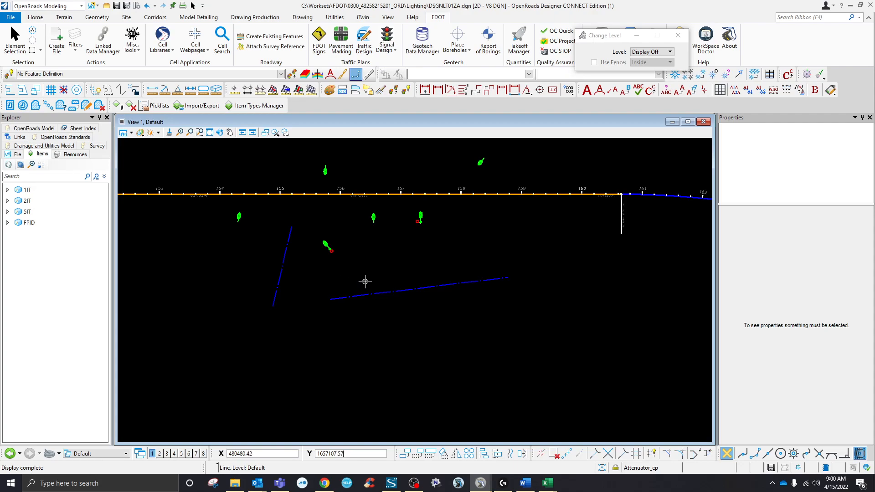
# - Open the Quantity Takeoff Manager and choose Summary of Lighting Items, excluding external references and enabling automatic opening of output files
pyautogui.scroll(-1, 370, 274)
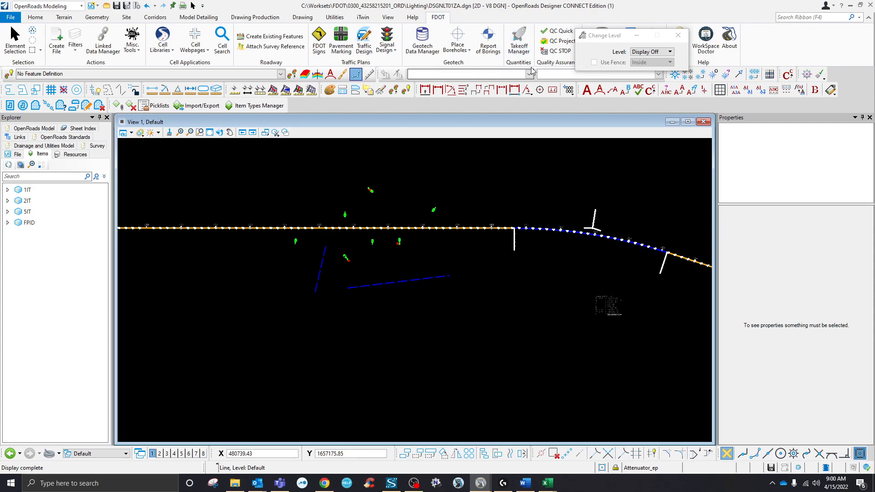
pyautogui.click(520, 43)
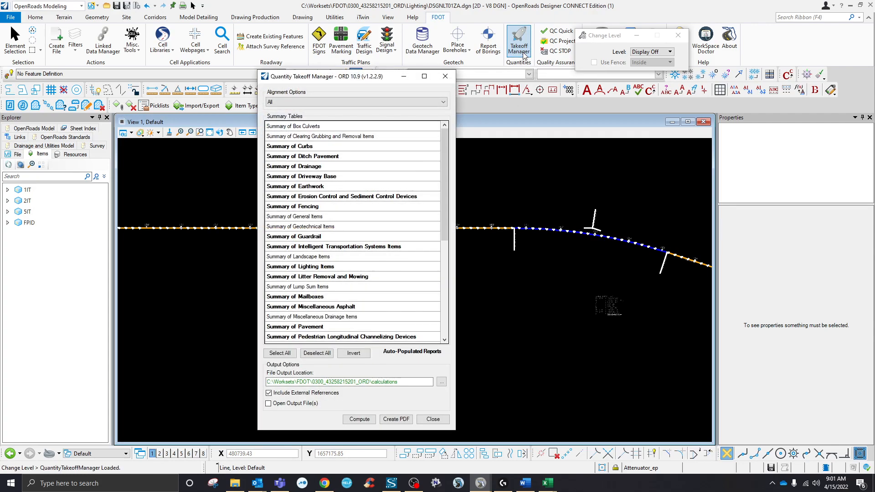
pyautogui.scroll(-1, 327, 290)
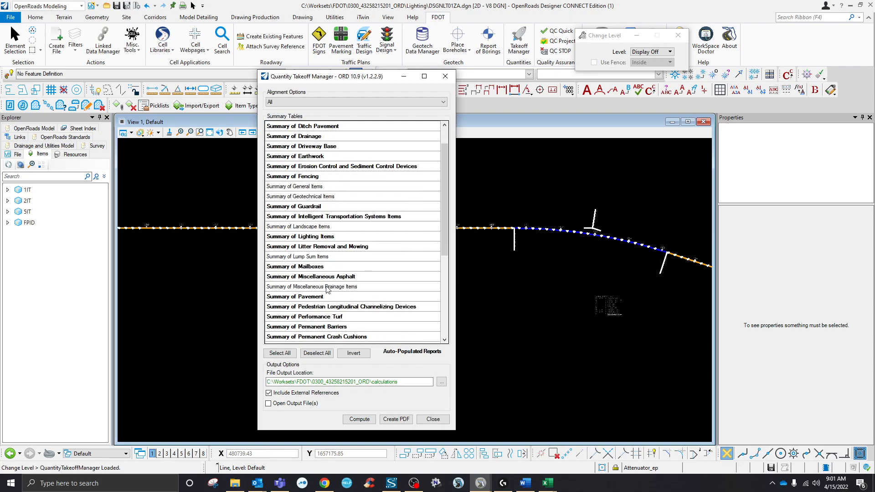
pyautogui.click(327, 237)
pyautogui.click(291, 404)
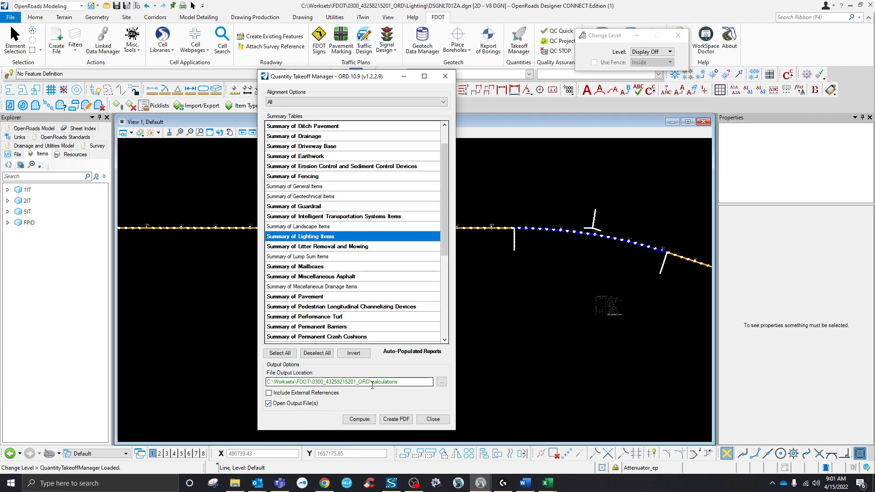
# - Set the report output folder to the Desktop and try to compute the lighting items summary
pyautogui.click(441, 382)
pyautogui.click(400, 228)
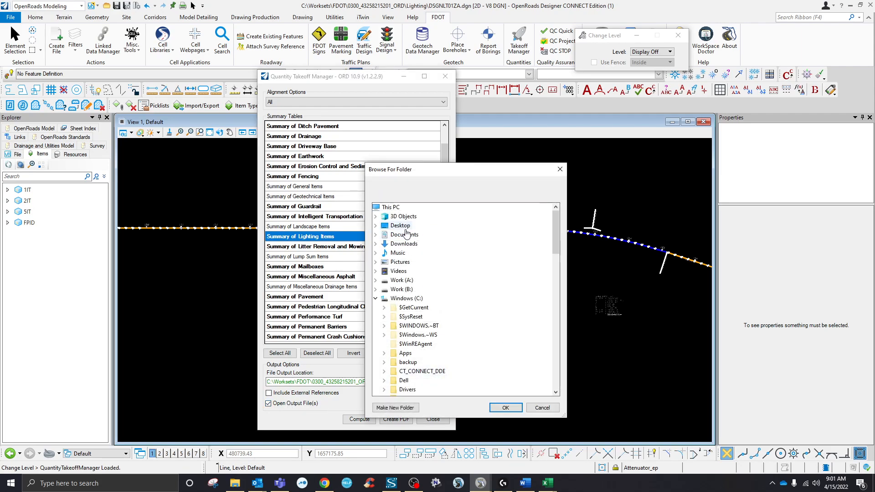
pyautogui.click(506, 408)
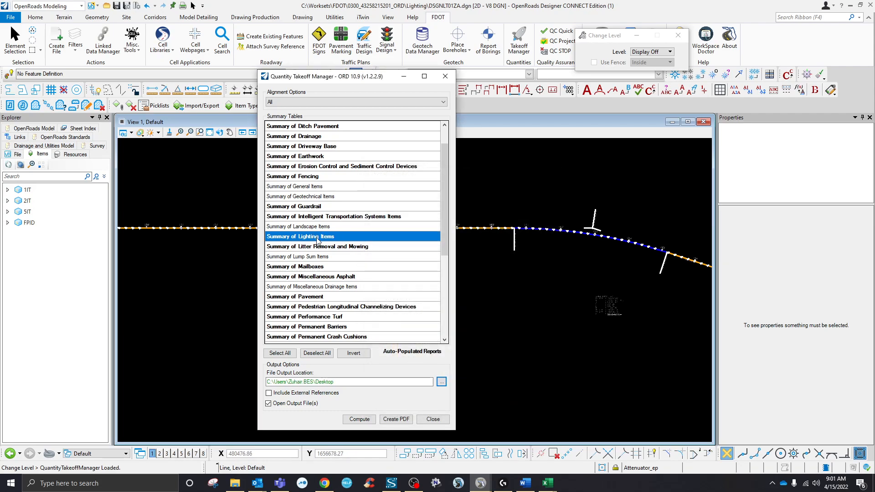
pyautogui.click(367, 422)
pyautogui.click(463, 280)
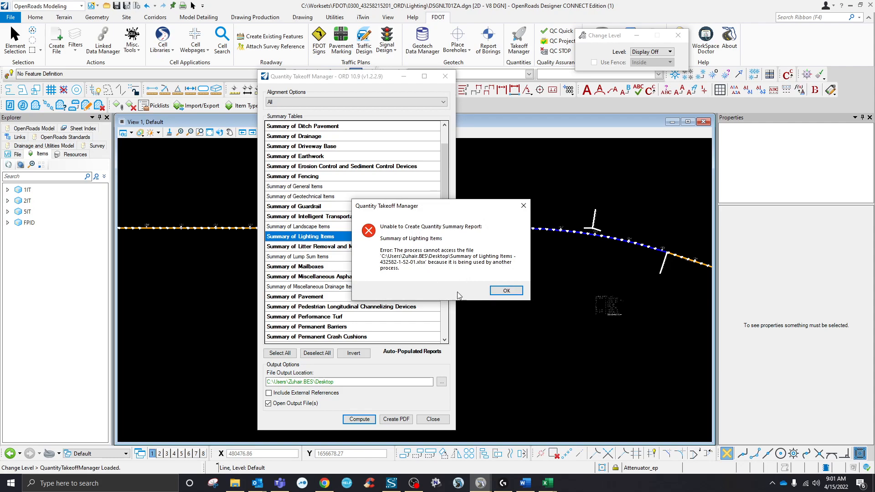
# - Close all Excel windows holding the lighting summary and dismiss the takeoff error
pyautogui.click(549, 482)
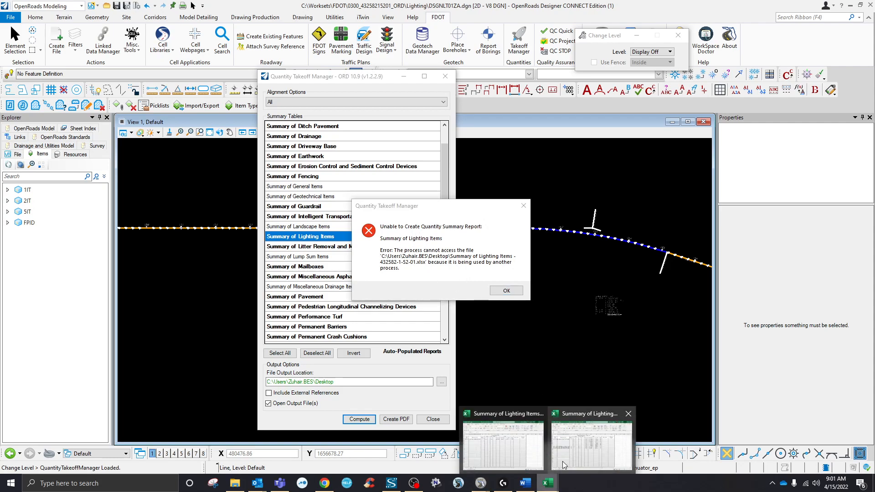
pyautogui.rightClick(548, 482)
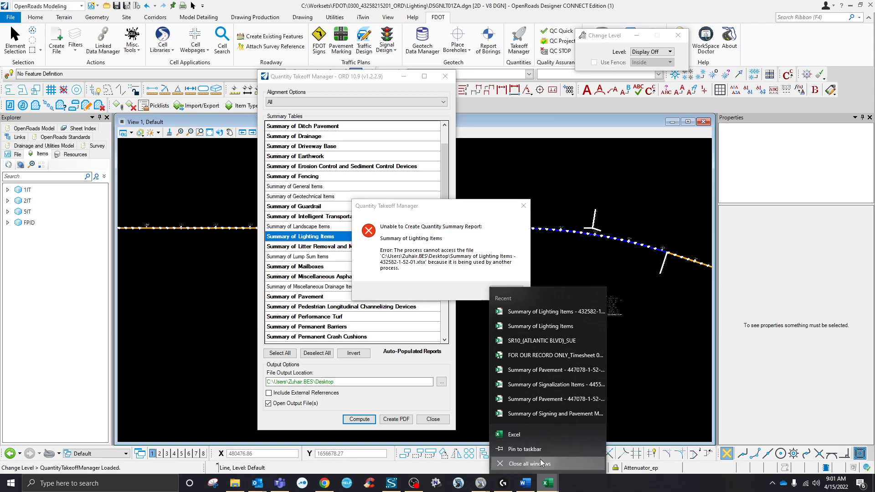
pyautogui.click(541, 459)
pyautogui.click(506, 290)
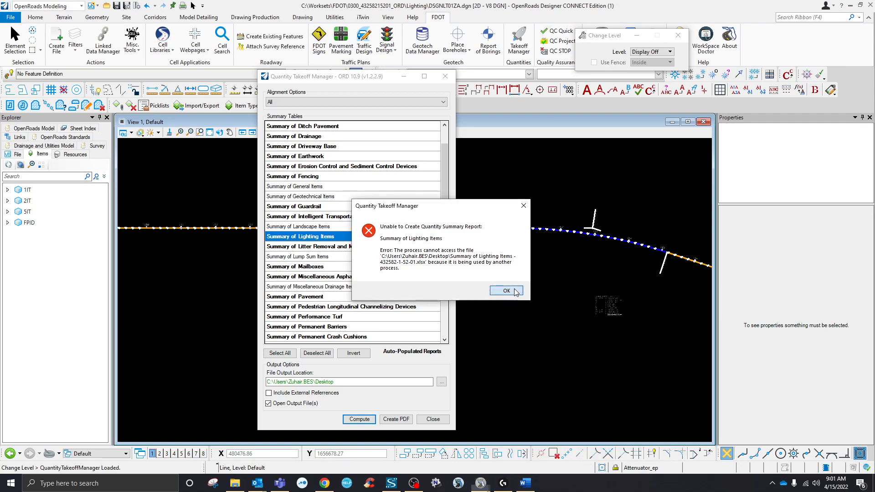
# - Compute the Summary of Lighting Items report again, replacing existing output, and widen its Pay Item Description column to fit the text
pyautogui.click(367, 420)
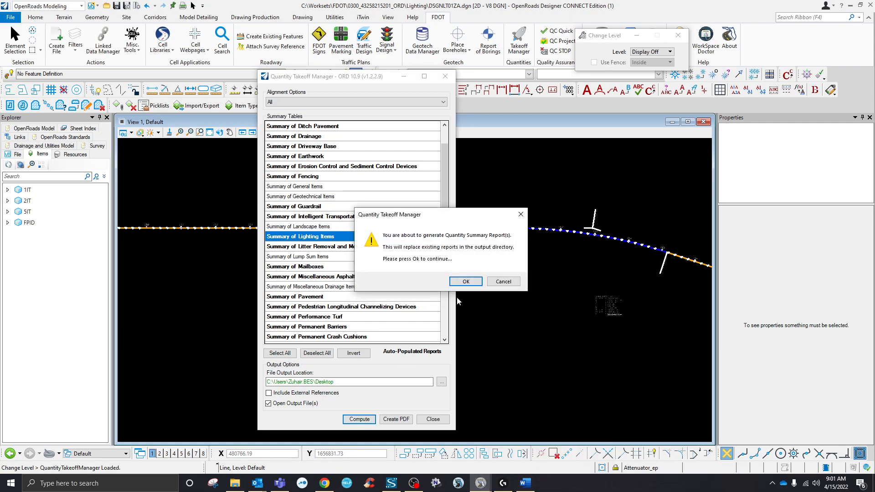
pyautogui.click(465, 281)
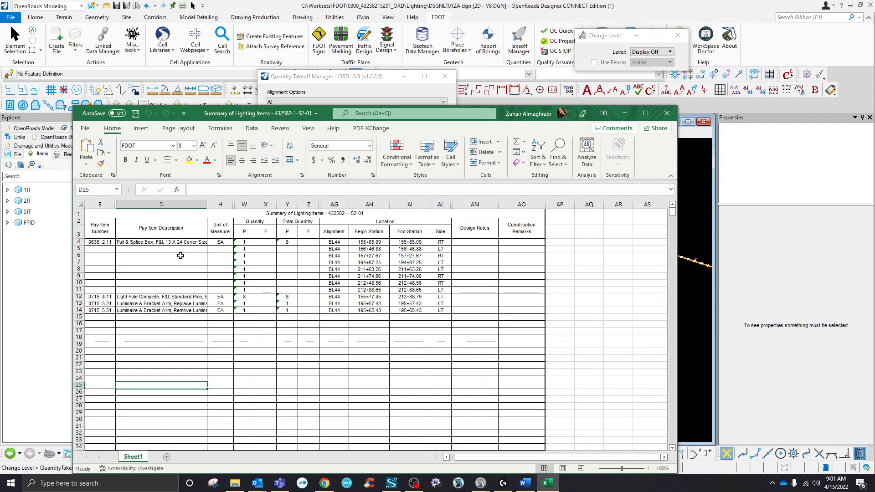
pyautogui.doubleClick(207, 203)
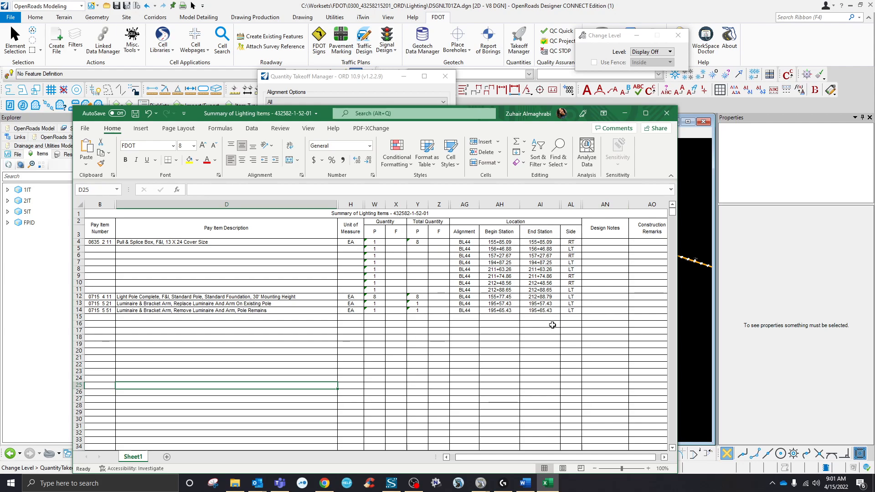
# - Close the lighting summary workbook without saving and exit the Quantity Takeoff Manager
pyautogui.click(668, 114)
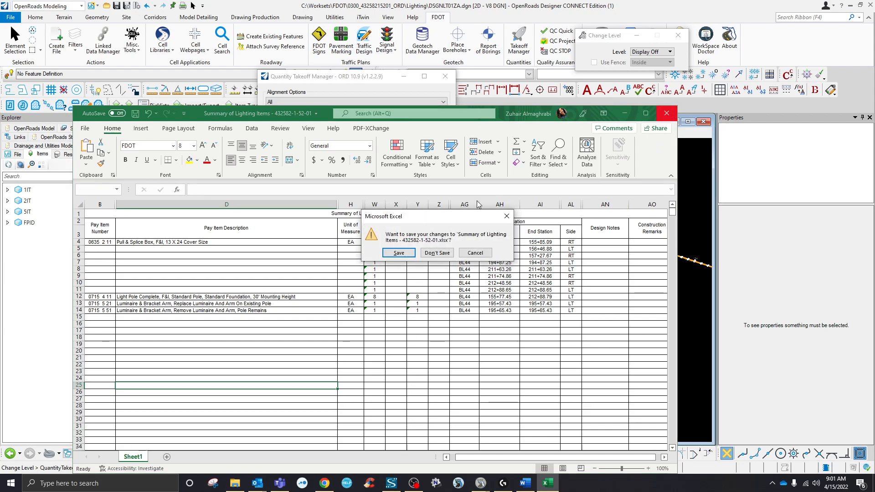
pyautogui.click(437, 253)
pyautogui.click(497, 277)
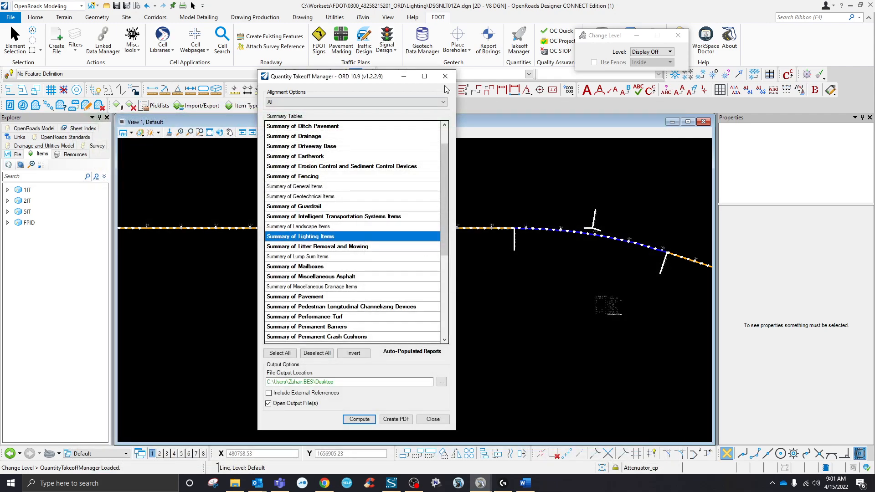
pyautogui.click(446, 76)
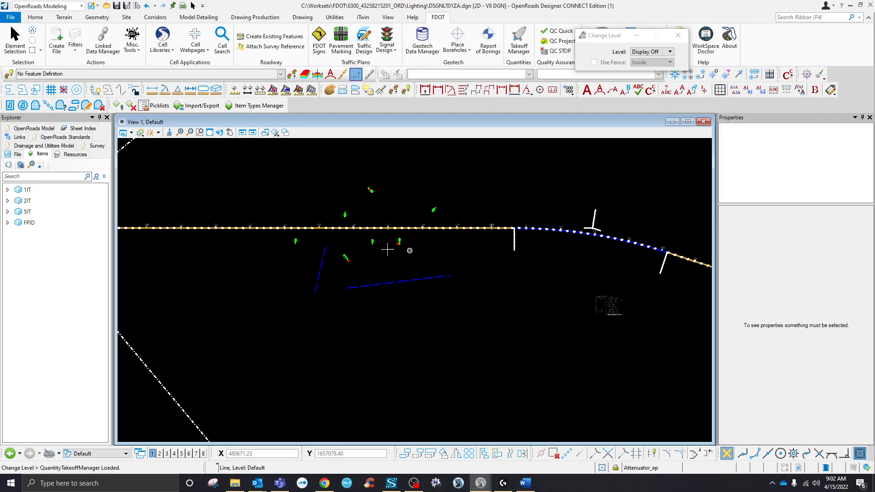
# - Detach the three photometrics references, SURVRD01.dgn and rwdtrd02.dgn from the drawing, keeping only ALGNRD01.dgn
pyautogui.moveTo(874, 270); pyautogui.dragTo(281, 198)
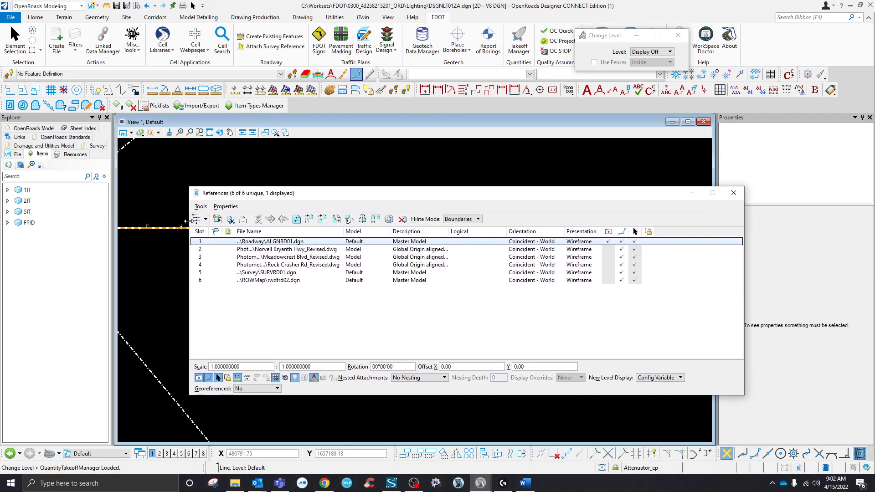
pyautogui.click(262, 280)
pyautogui.hotkey('shift', 'Up')
pyautogui.hotkey('shift', 'Up')
pyautogui.hotkey('shift', 'Up')
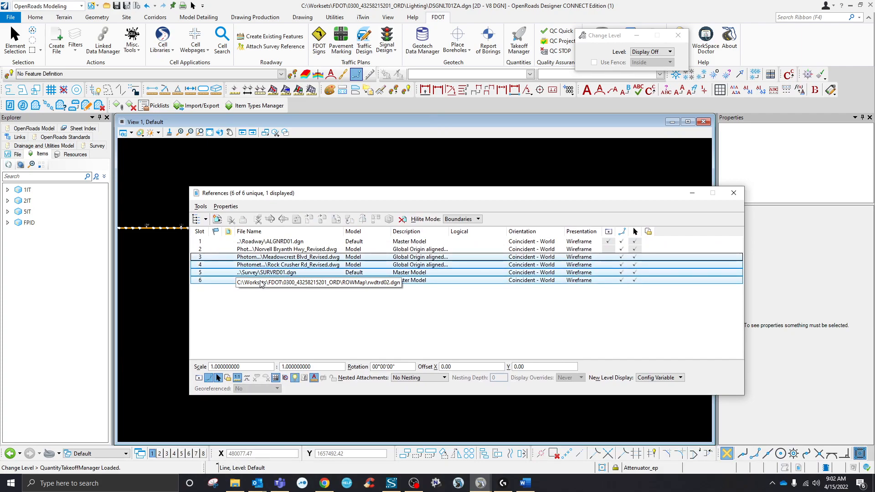
pyautogui.hotkey('shift', 'Up')
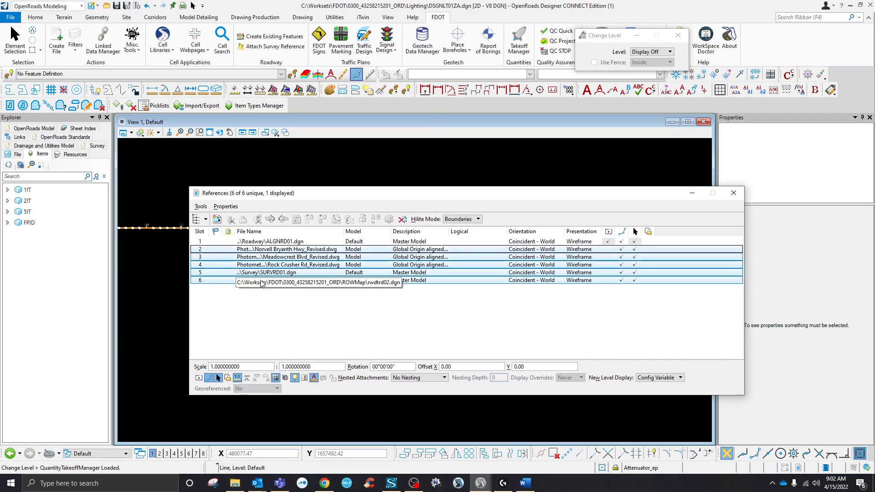
pyautogui.click(402, 221)
pyautogui.click(451, 194)
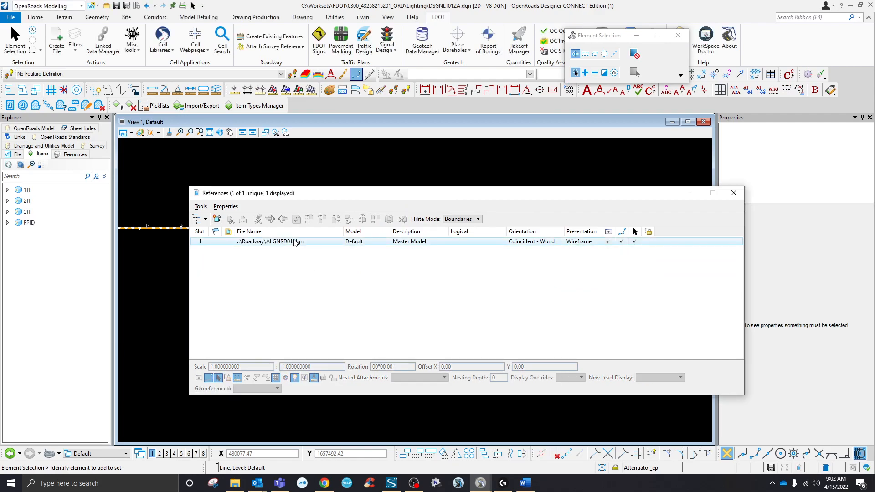
# - Clear the remaining ALGNRD01.dgn alignment reference from the view and dismiss the References dialog
pyautogui.click(294, 242)
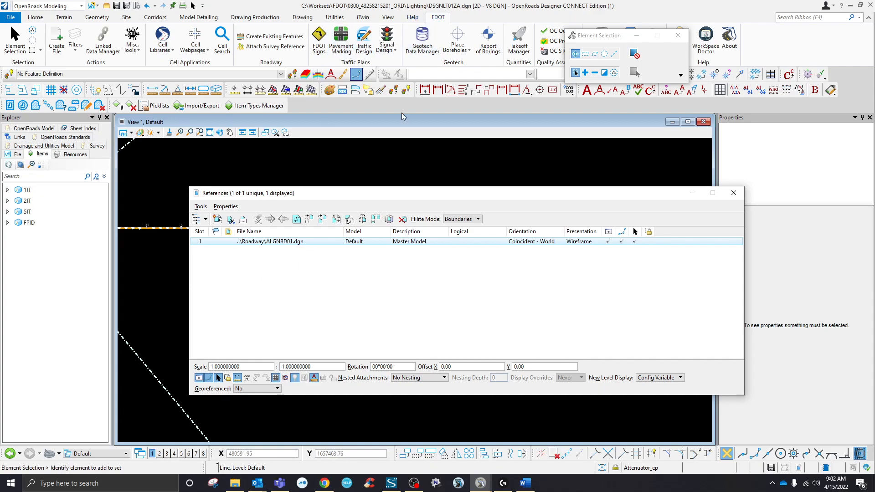
pyautogui.moveTo(365, 193); pyautogui.dragTo(506, 183)
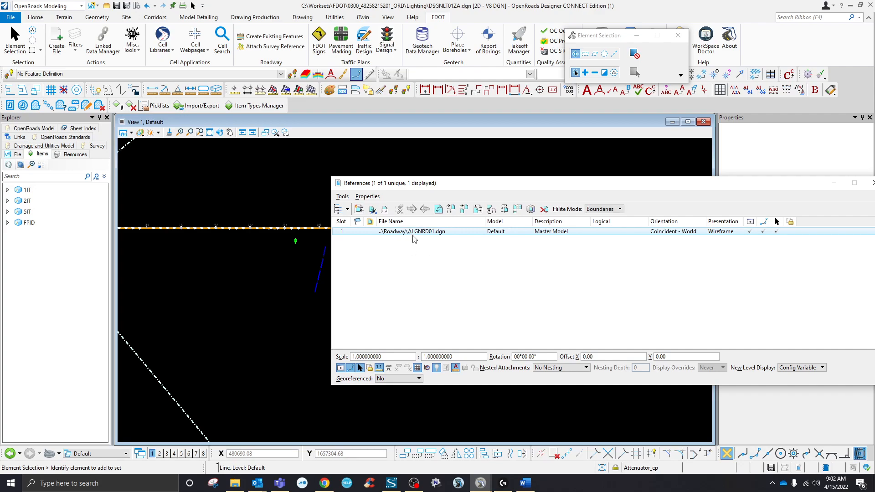
pyautogui.moveTo(428, 186); pyautogui.dragTo(874, 241)
pyautogui.click(309, 364)
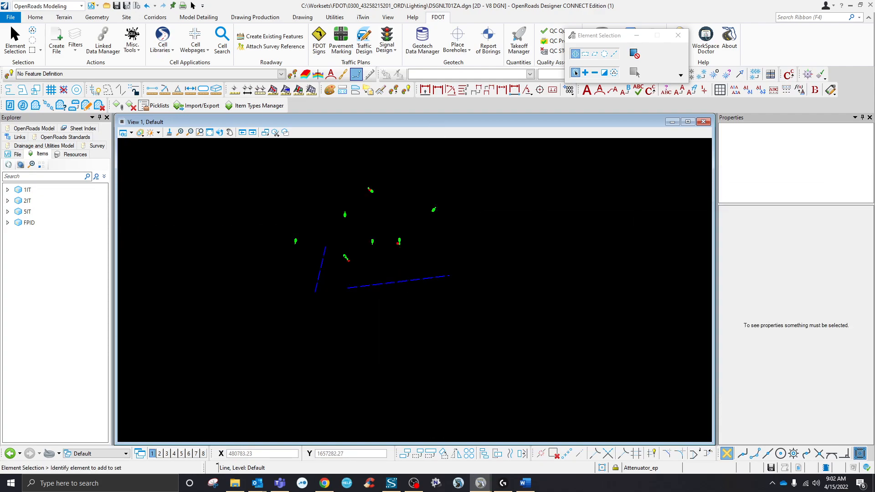
# - Delete the outlying elements scattered far away from the main group of luminaires and the two conduits
pyautogui.scroll(-5, 310, 255)
pyautogui.scroll(4, 394, 272)
pyautogui.scroll(-3, 396, 273)
pyautogui.scroll(2, 398, 275)
pyautogui.moveTo(301, 228); pyautogui.dragTo(461, 320)
pyautogui.click(462, 321)
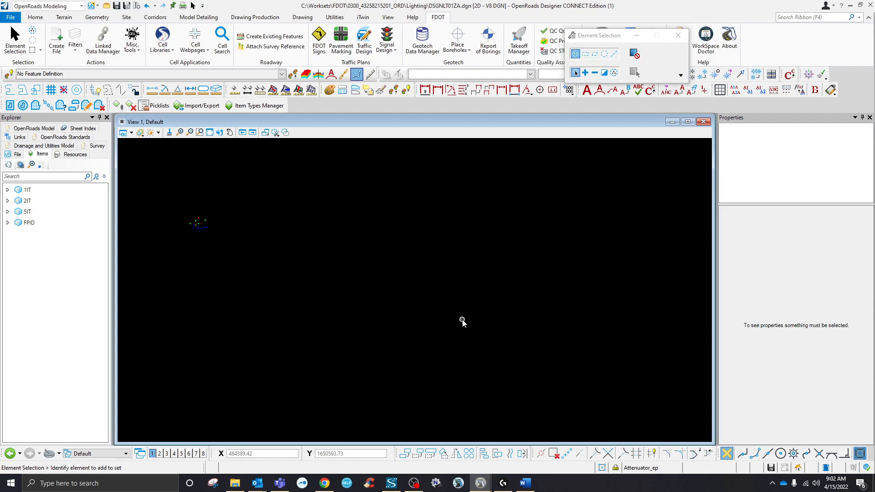
pyautogui.scroll(-3, 536, 328)
pyautogui.scroll(7, 428, 294)
pyautogui.scroll(4, 385, 286)
pyautogui.scroll(-3, 365, 280)
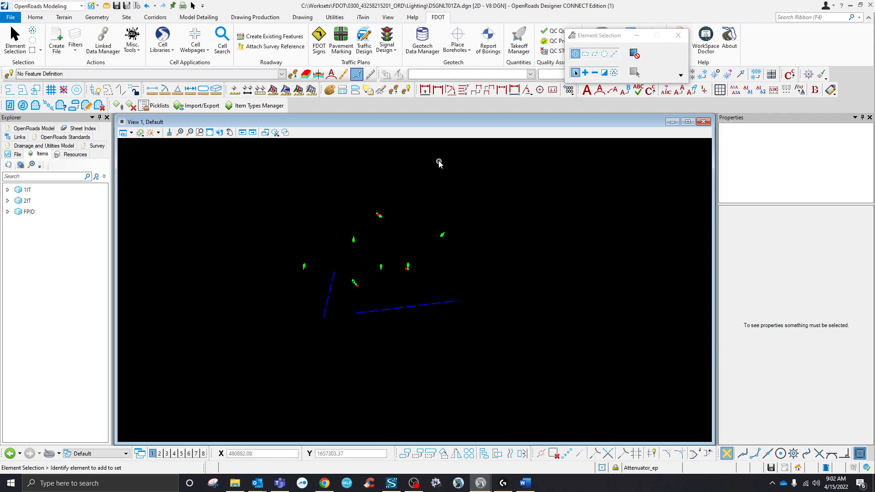
# - Move the Element Selection dialog aside and open the Asset Manager
pyautogui.moveTo(588, 36); pyautogui.dragTo(592, 38)
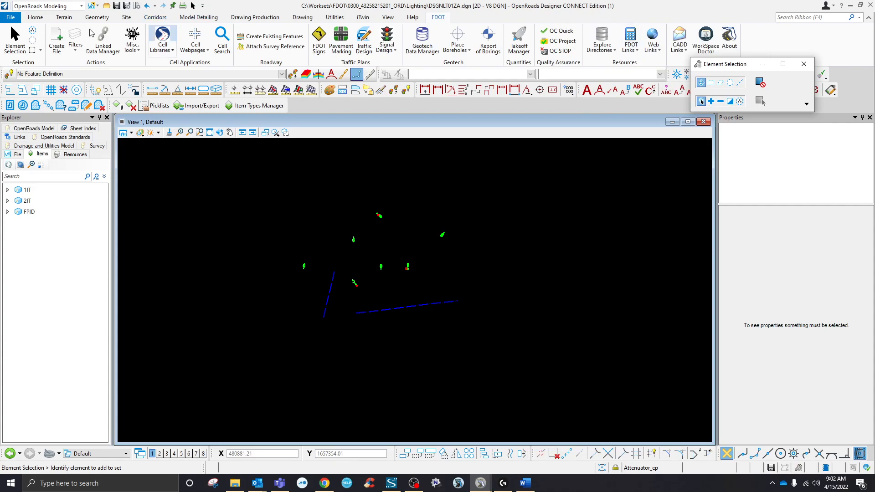
pyautogui.click(37, 18)
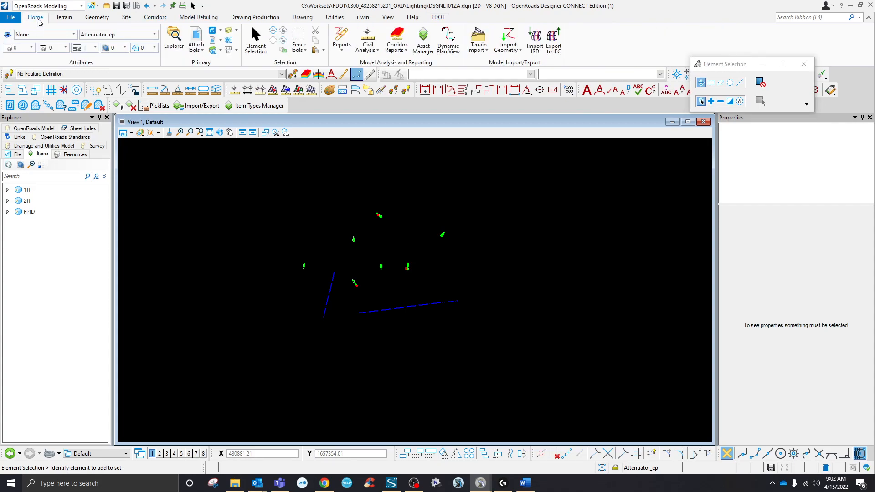
pyautogui.click(420, 50)
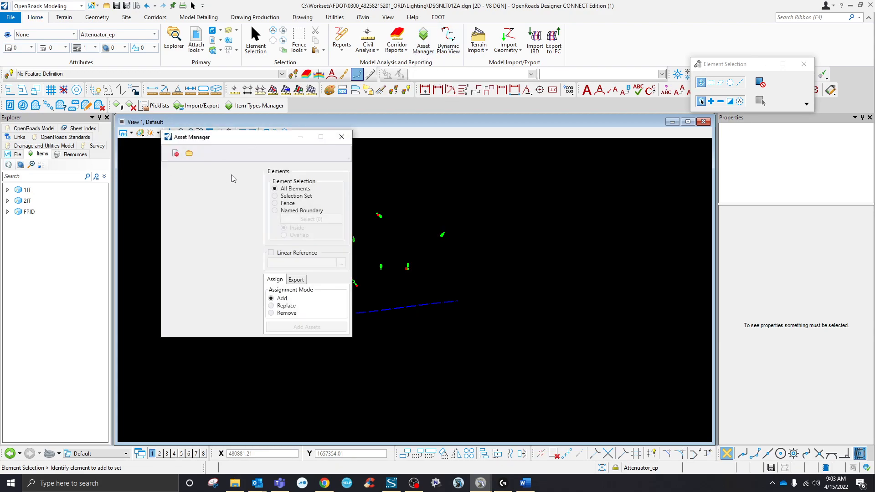
# - Browse for an asset definition Excel file and select FDOTProject in the project's Symbology folder
pyautogui.click(189, 153)
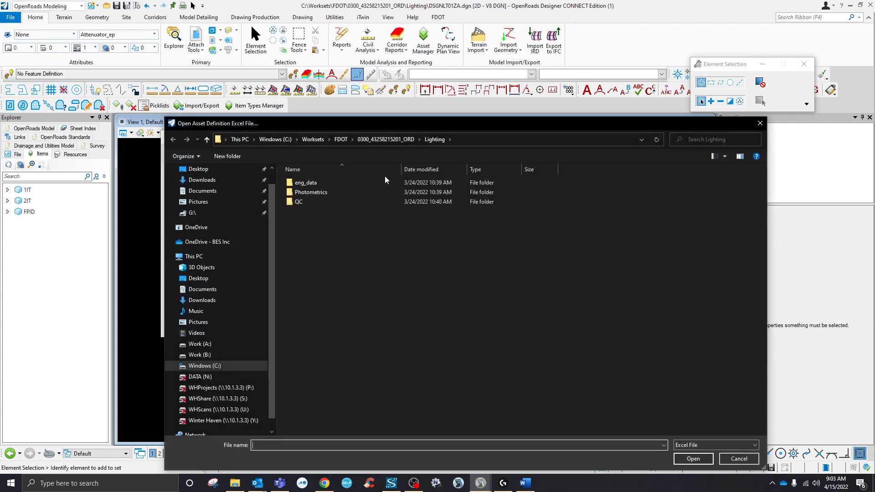
pyautogui.click(381, 138)
pyautogui.scroll(-3, 337, 358)
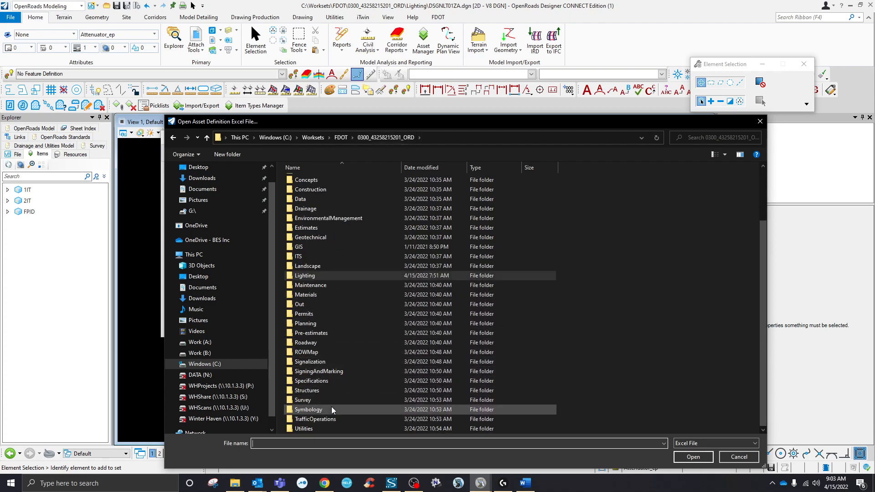
pyautogui.doubleClick(332, 407)
pyautogui.click(327, 180)
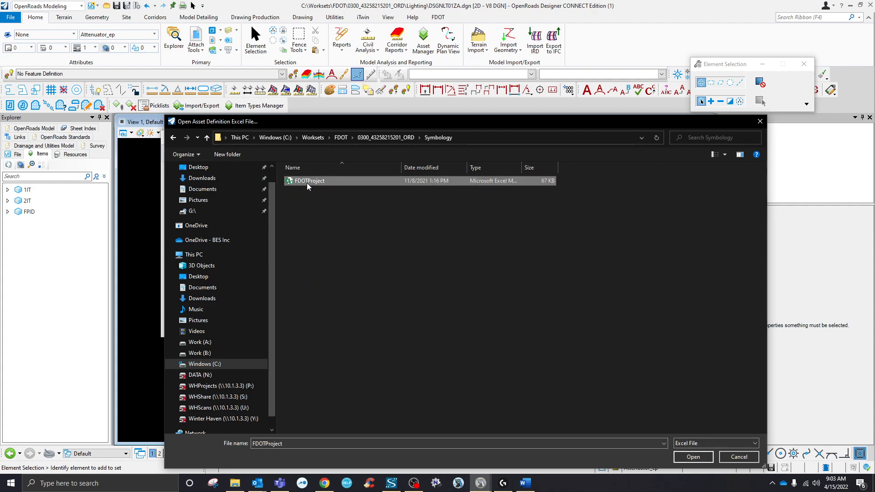
# - Open the FDOTProject workbook in Excel from the file browser and enable its macro content
pyautogui.rightClick(318, 182)
pyautogui.click(340, 203)
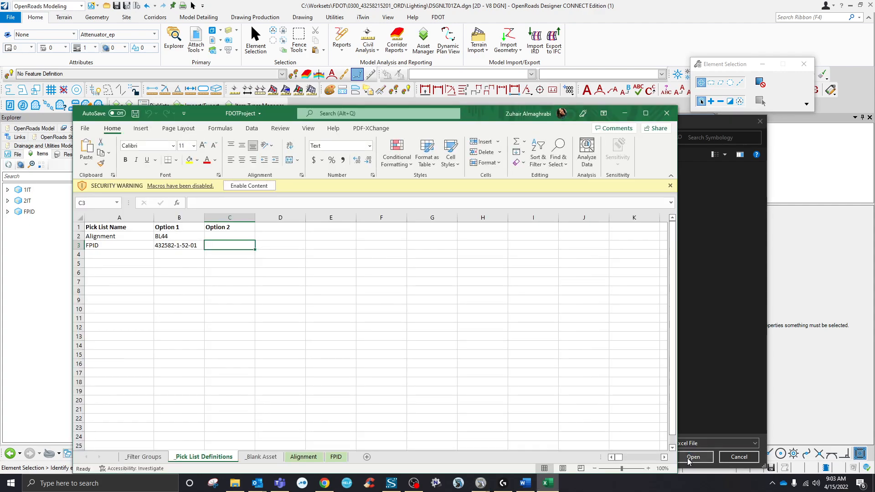
pyautogui.click(249, 186)
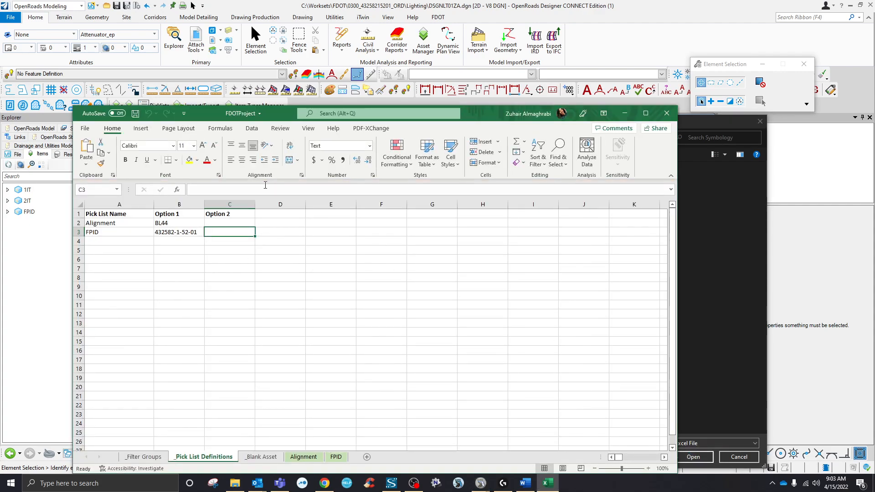
# - Examine the Option 1 entries for Alignment and FPID on the _Pick List Definitions sheet
pyautogui.click(124, 268)
pyautogui.click(168, 224)
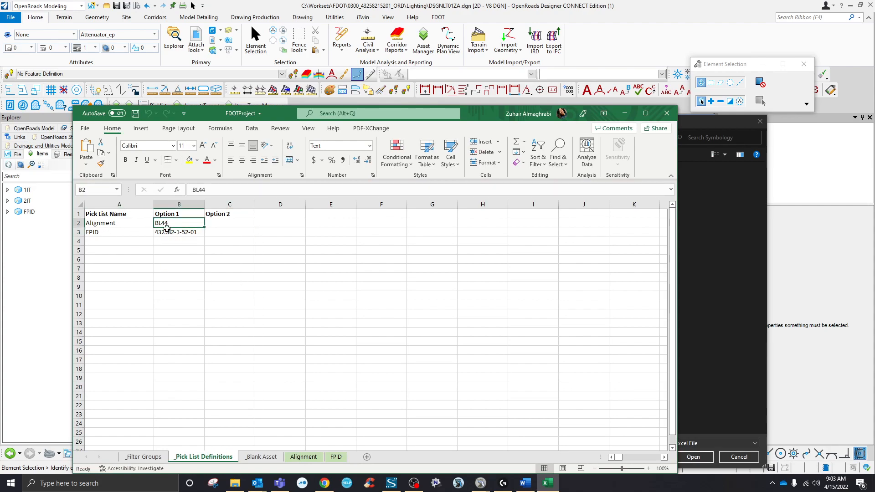
pyautogui.click(168, 232)
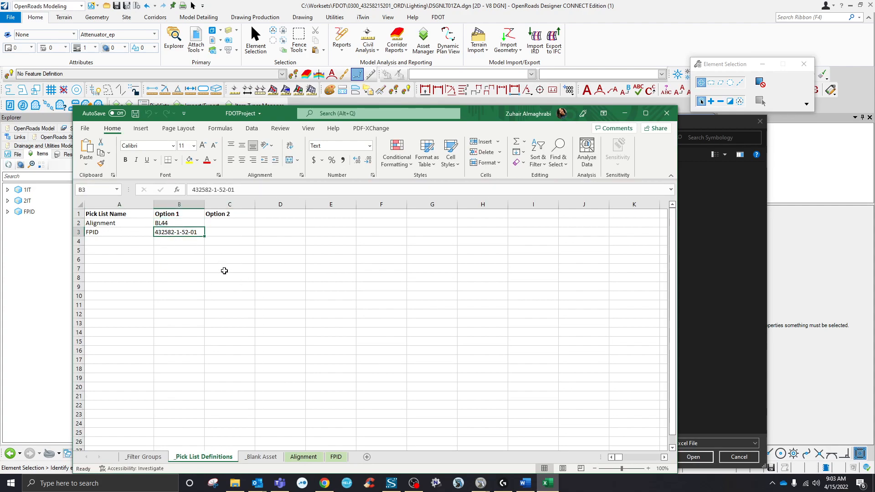
pyautogui.click(230, 222)
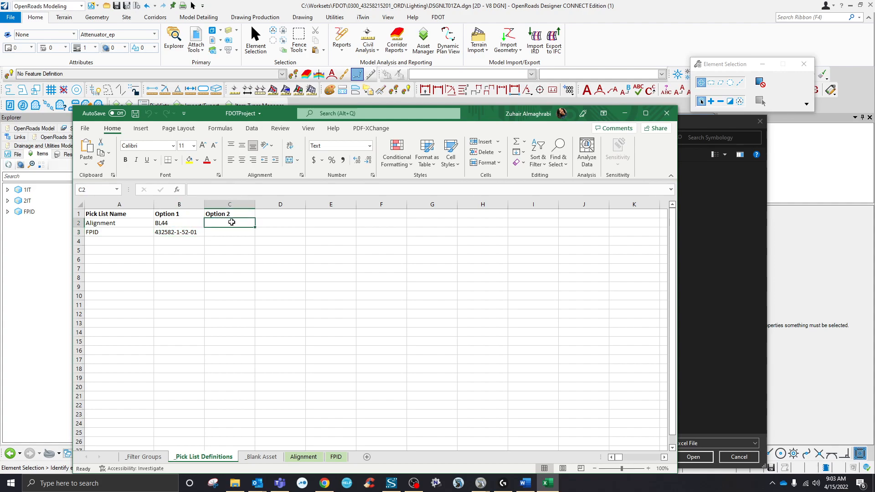
pyautogui.click(201, 225)
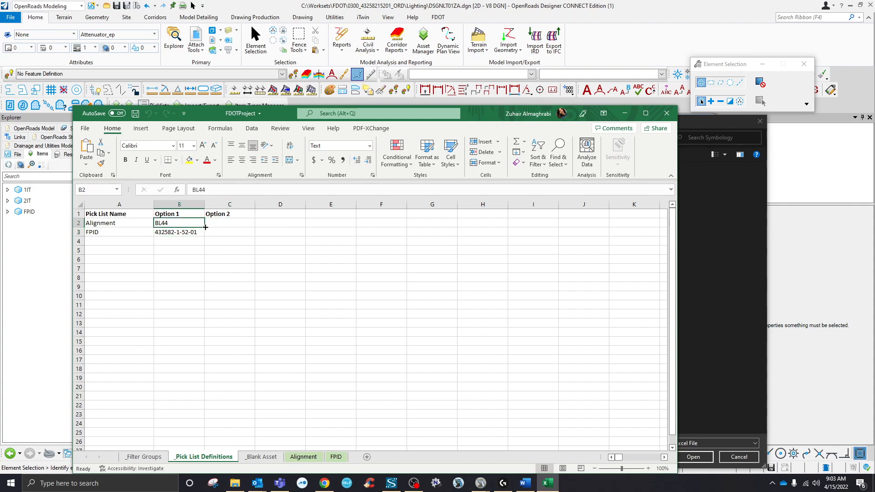
pyautogui.moveTo(205, 228); pyautogui.dragTo(352, 228)
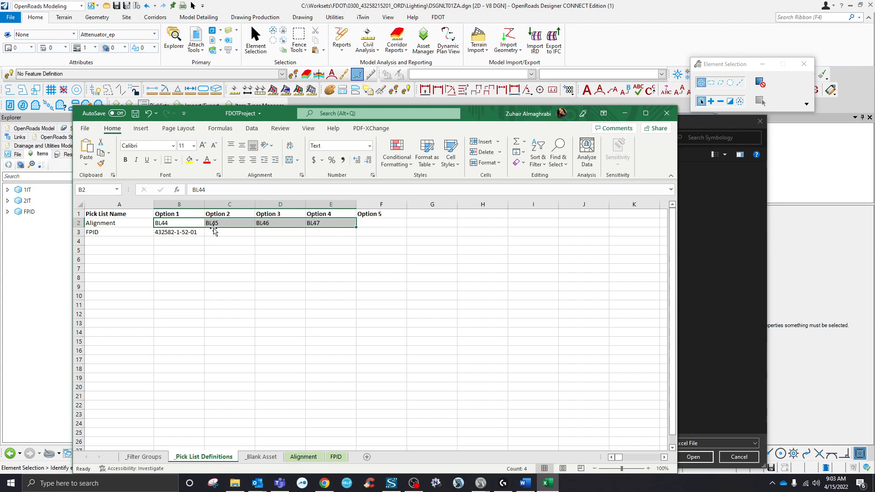
pyautogui.click(381, 225)
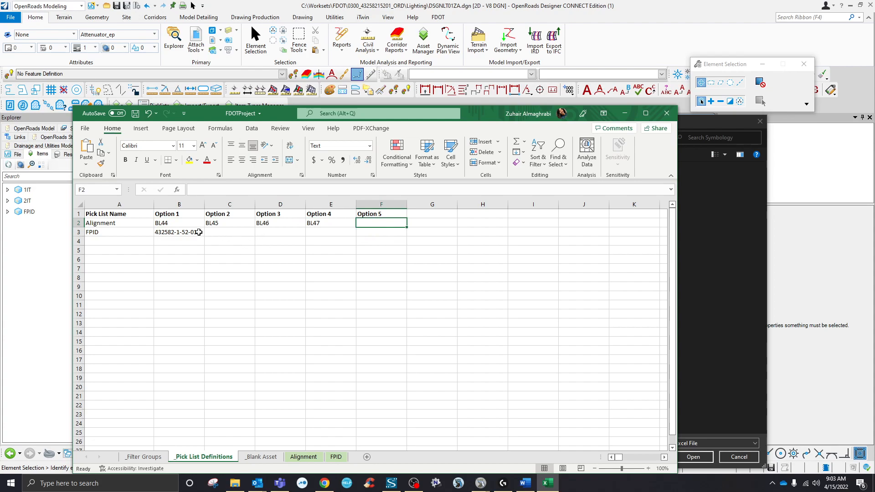
pyautogui.click(174, 232)
pyautogui.moveTo(204, 237); pyautogui.dragTo(387, 243)
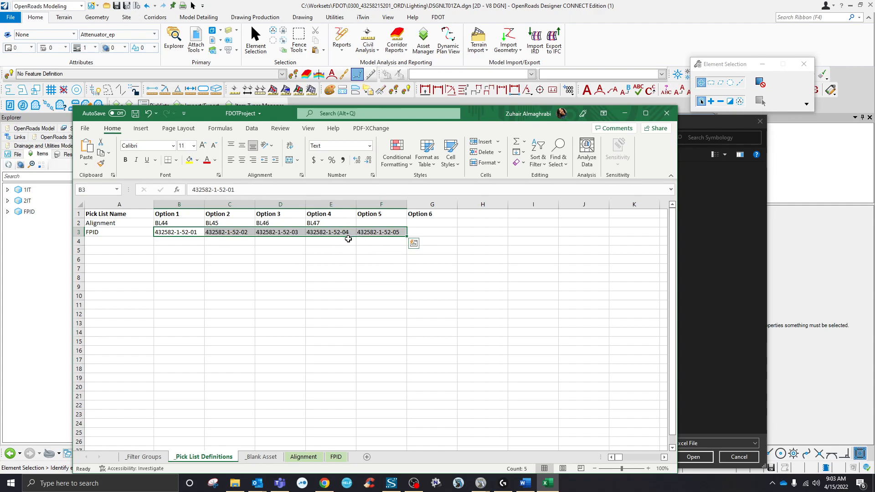
# - Enter CL5 as Option 5 of the Alignment pick list
pyautogui.click(363, 223)
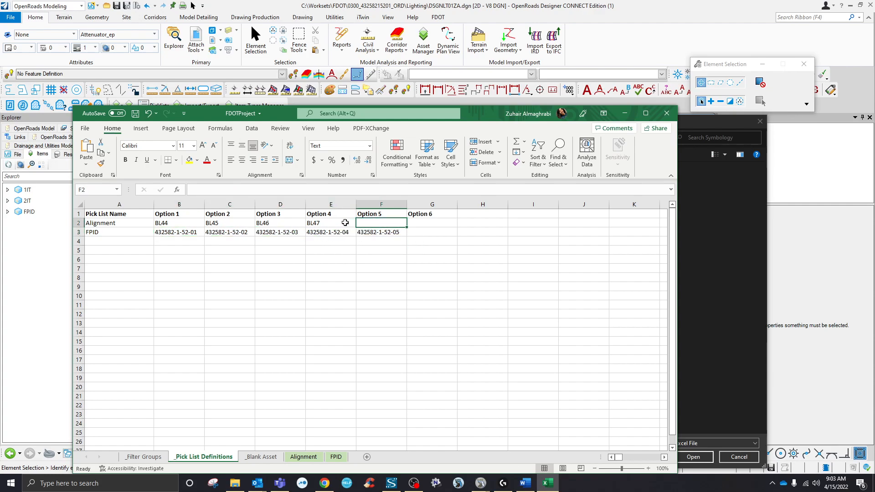
pyautogui.write('CL5')
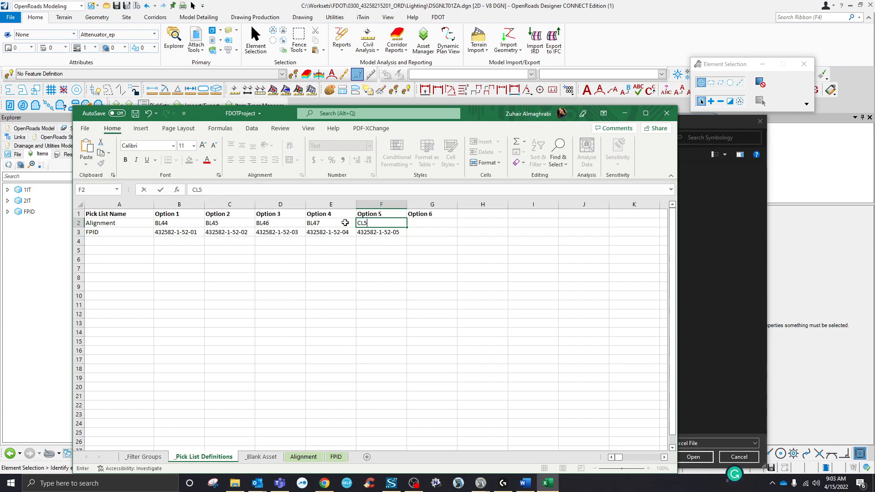
pyautogui.click(385, 245)
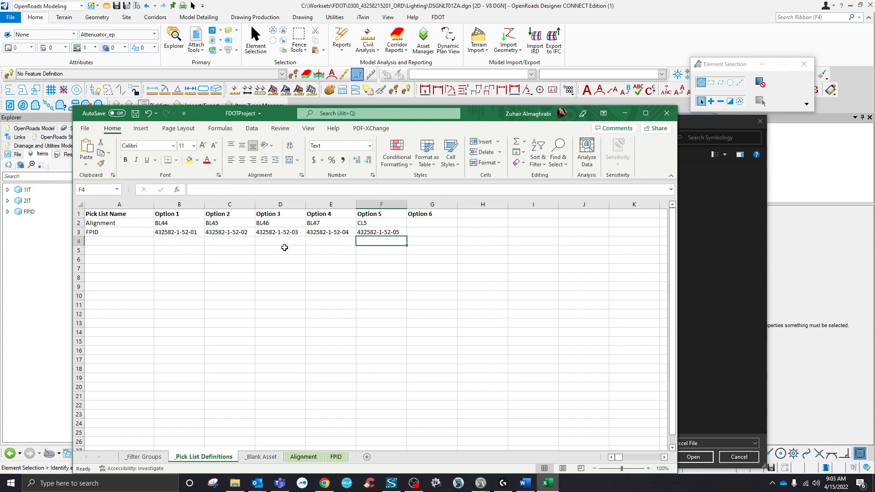
# - Save and close the workbook, and load FDOTProject as the asset definition file
pyautogui.click(135, 114)
pyautogui.click(665, 115)
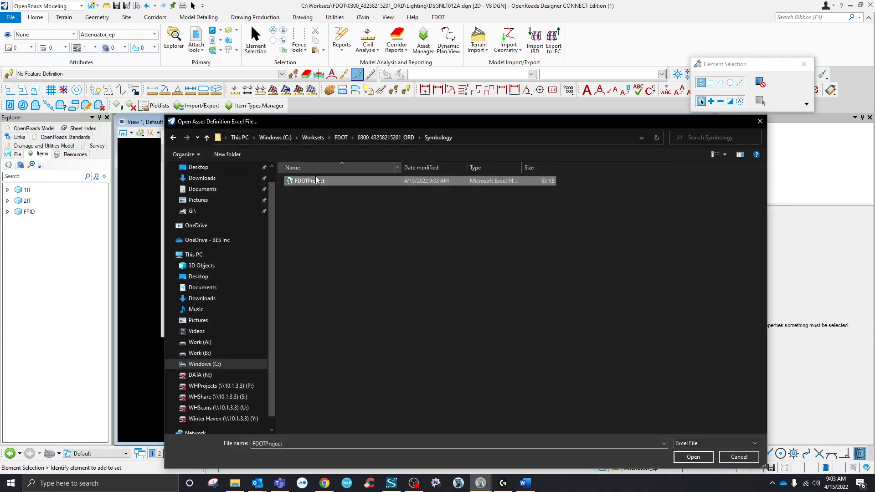
pyautogui.click(693, 457)
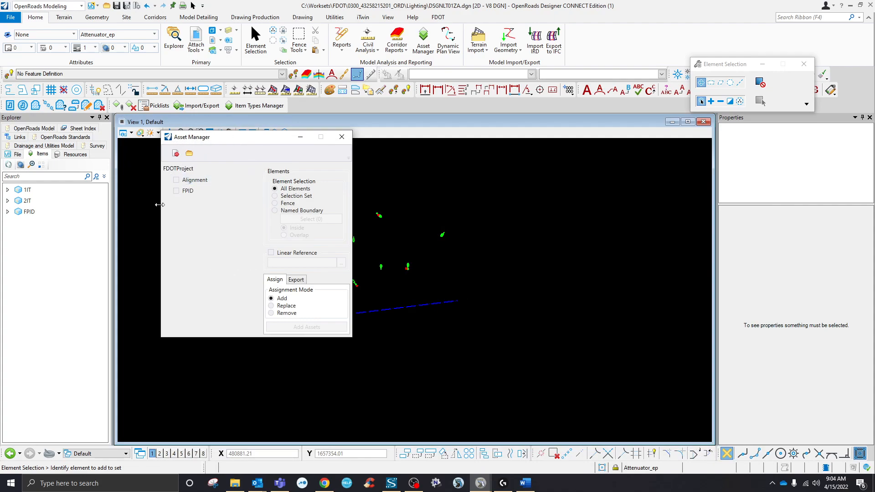
# - Enable the Alignment and FPID assets and move the Asset Manager clear of the drawing
pyautogui.click(178, 181)
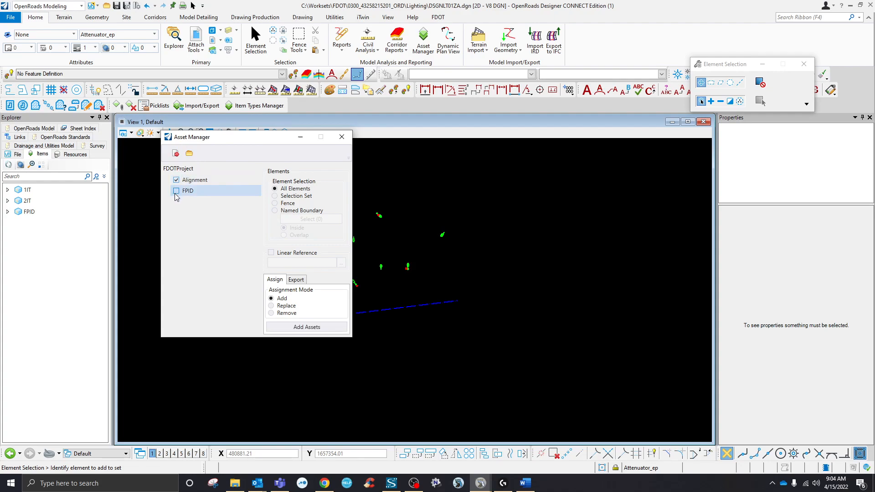
pyautogui.click(176, 191)
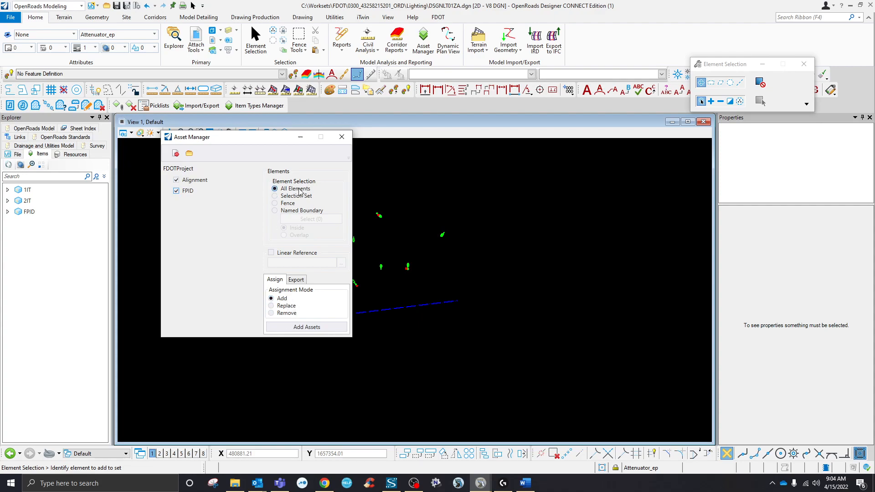
pyautogui.moveTo(267, 144); pyautogui.dragTo(786, 142)
# - Examine all lighting elements in the drawing, including the small letter labels near them
pyautogui.moveTo(259, 181); pyautogui.dragTo(550, 373)
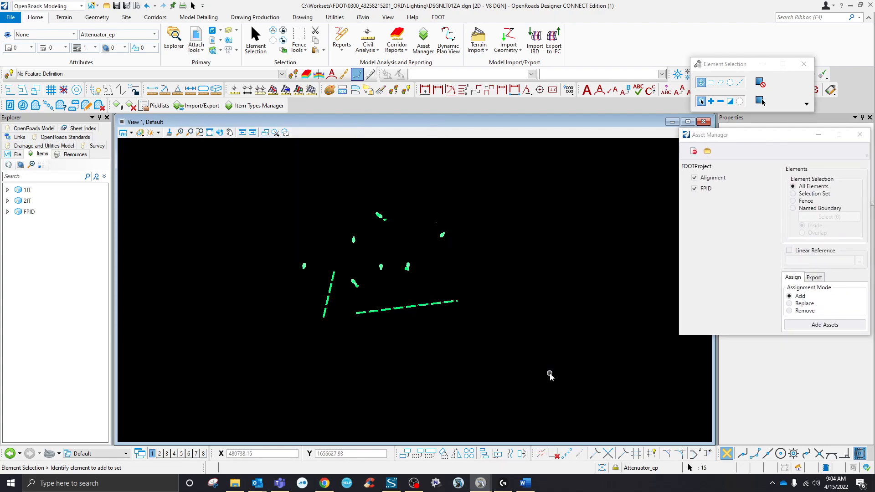
pyautogui.scroll(2, 390, 220)
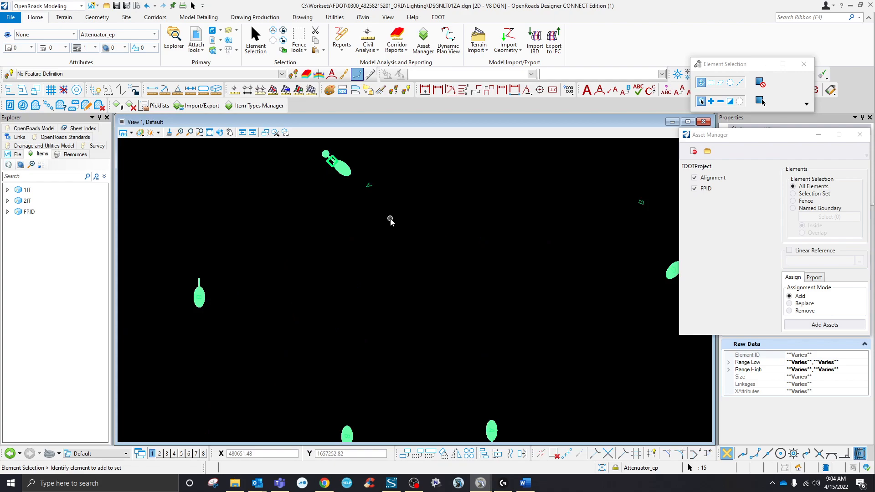
pyautogui.click(377, 228)
pyautogui.scroll(7, 361, 205)
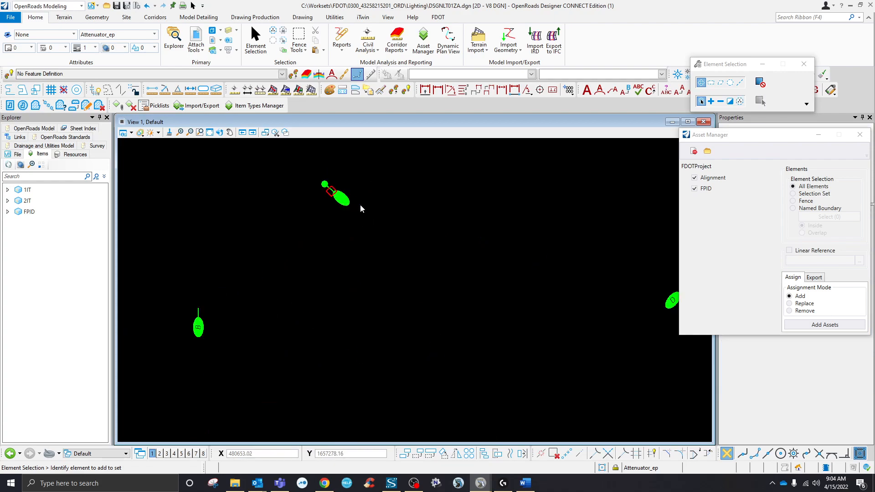
pyautogui.scroll(-5, 357, 233)
pyautogui.scroll(-2, 357, 237)
pyautogui.moveTo(200, 159); pyautogui.dragTo(514, 413)
pyautogui.scroll(5, 453, 240)
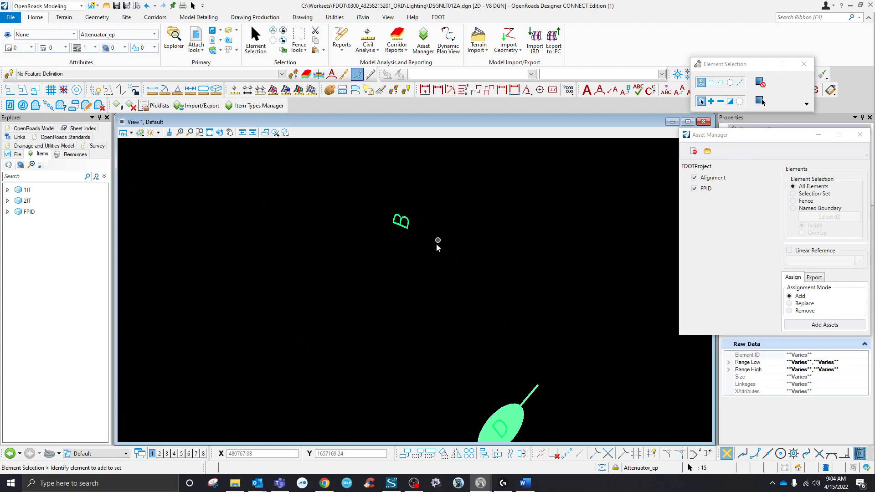
pyautogui.scroll(-5, 404, 224)
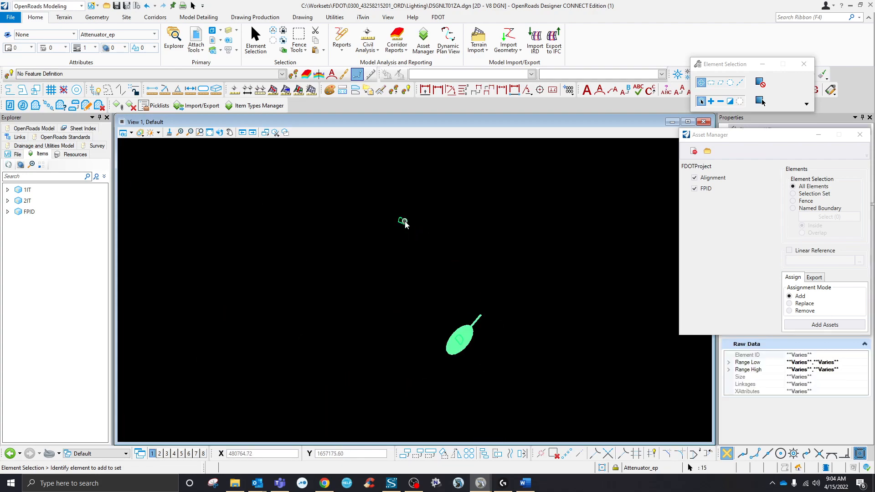
pyautogui.click(382, 243)
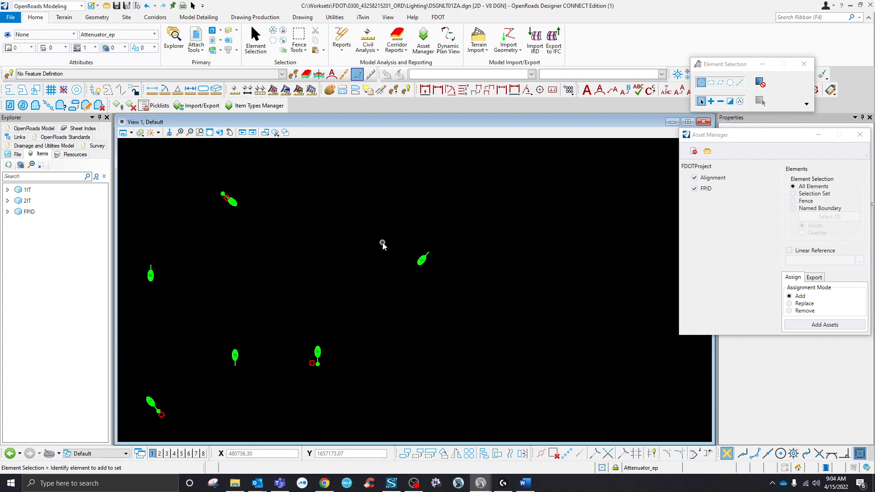
pyautogui.click(430, 261)
pyautogui.scroll(5, 427, 248)
pyautogui.moveTo(429, 243); pyautogui.dragTo(455, 272)
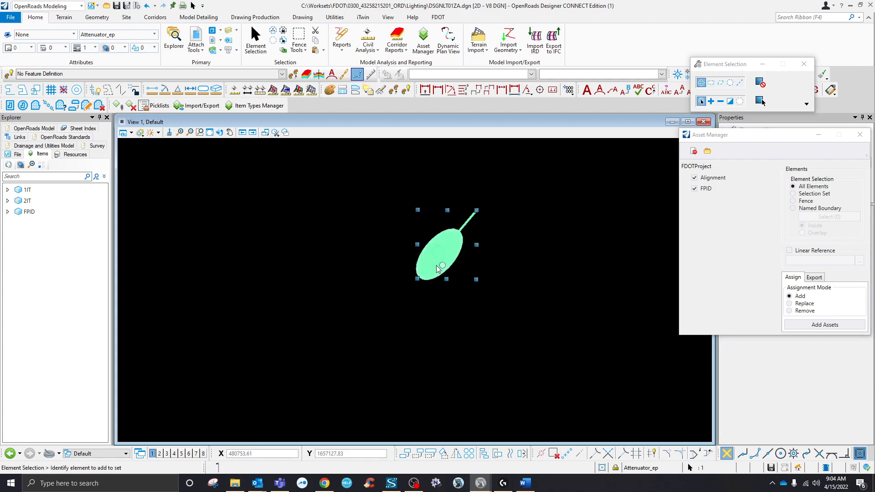
pyautogui.scroll(-5, 438, 267)
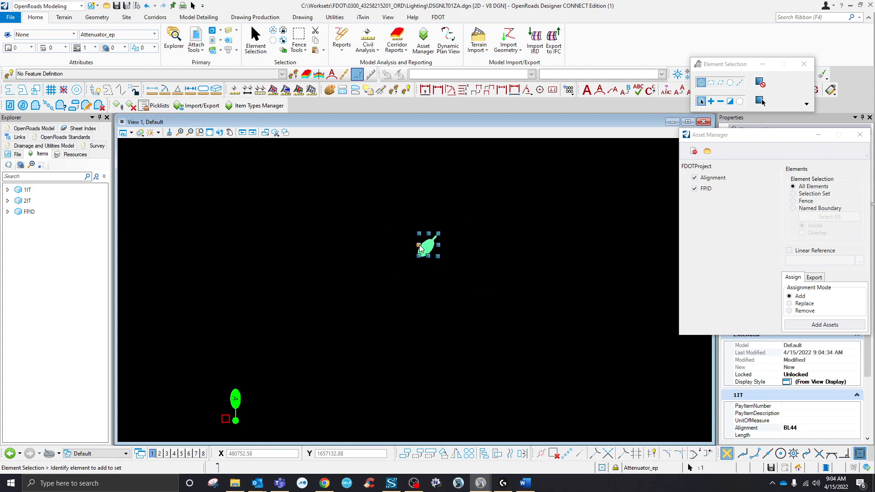
pyautogui.click(147, 6)
# - Add the Alignment and FPID assets to only the longer conduit line below the lights, using the Selection Set option
pyautogui.scroll(-5, 440, 287)
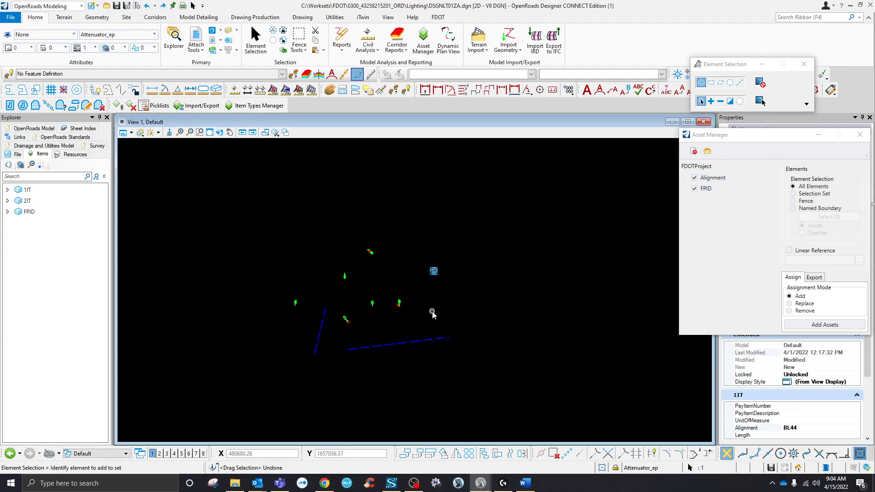
pyautogui.click(413, 342)
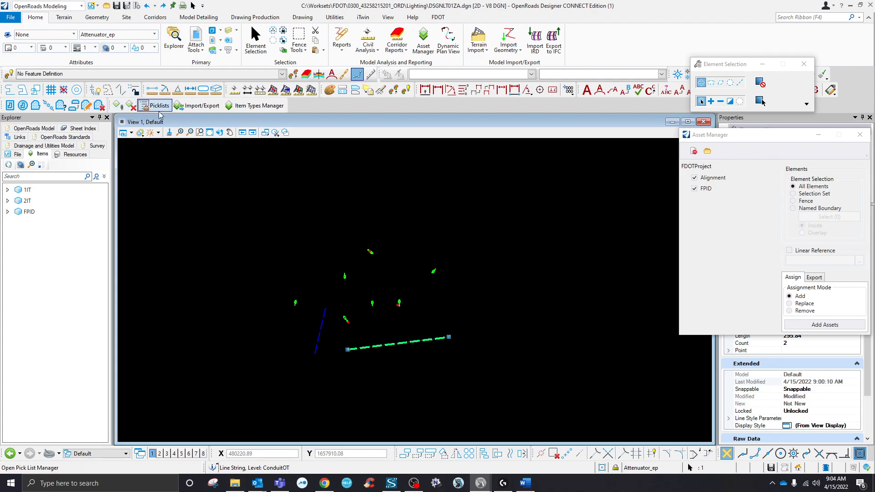
pyautogui.click(826, 196)
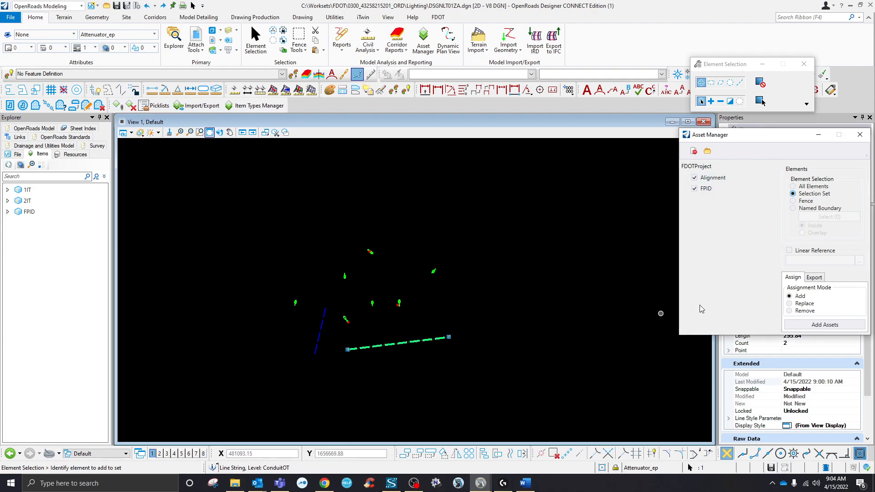
pyautogui.click(797, 327)
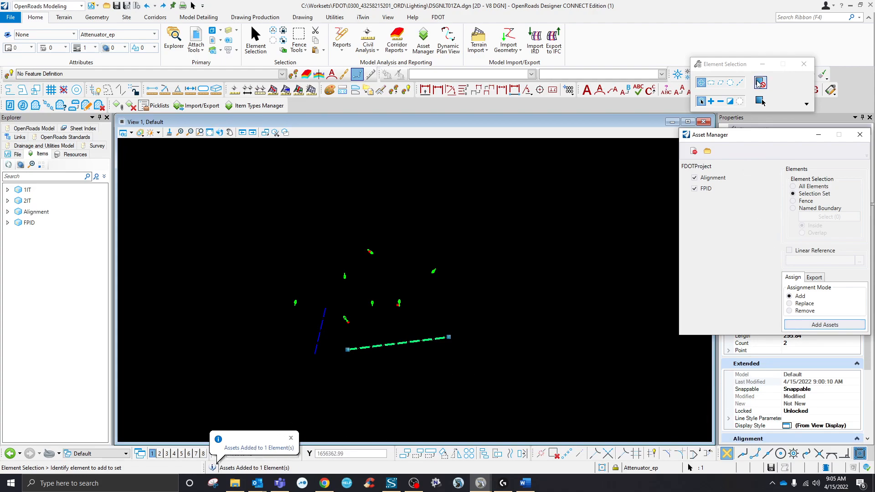
# - Examine the pick list options offered for Alignment and FPID in the conduit line's properties
pyautogui.moveTo(744, 138); pyautogui.dragTo(497, 94)
pyautogui.scroll(-4, 765, 317)
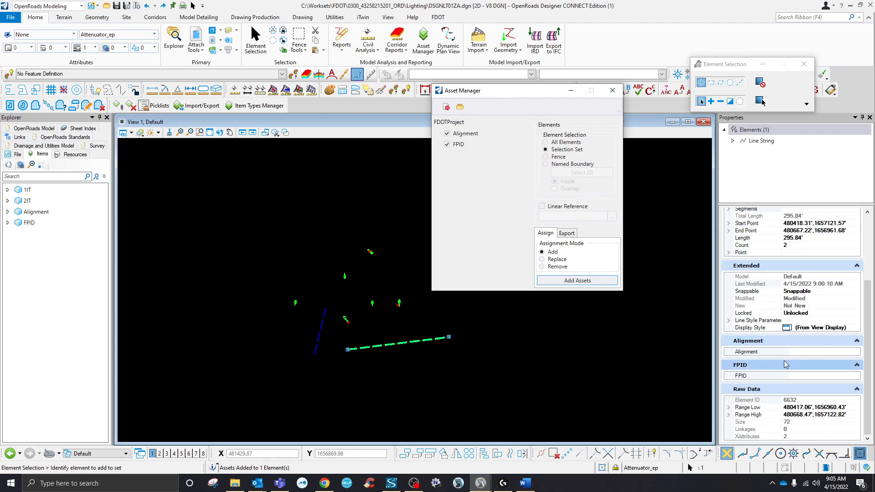
pyautogui.click(854, 352)
pyautogui.click(857, 353)
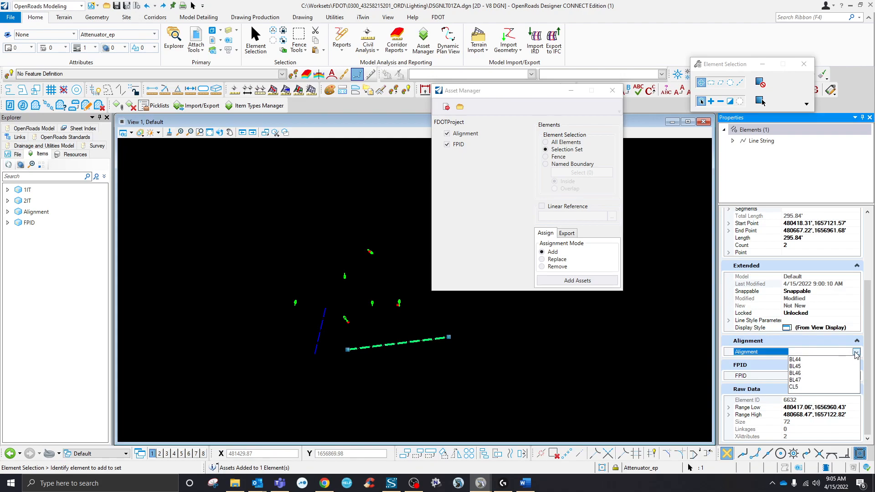
pyautogui.click(796, 389)
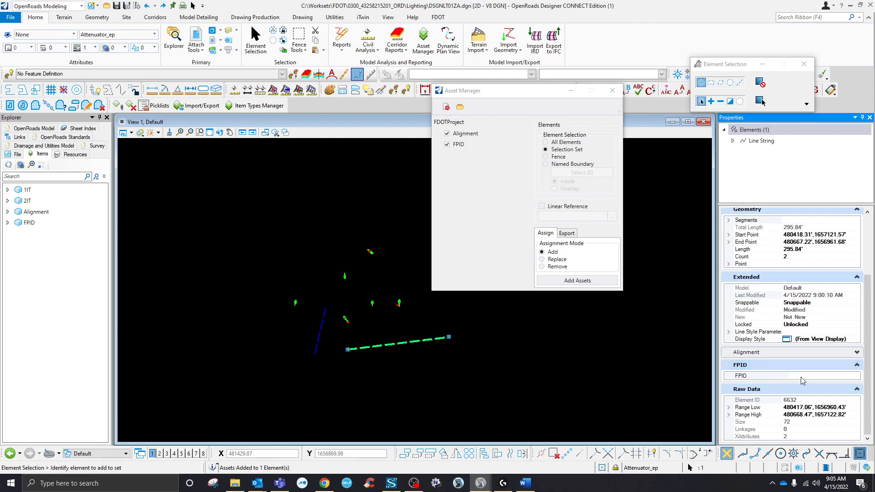
pyautogui.click(807, 378)
pyautogui.click(857, 377)
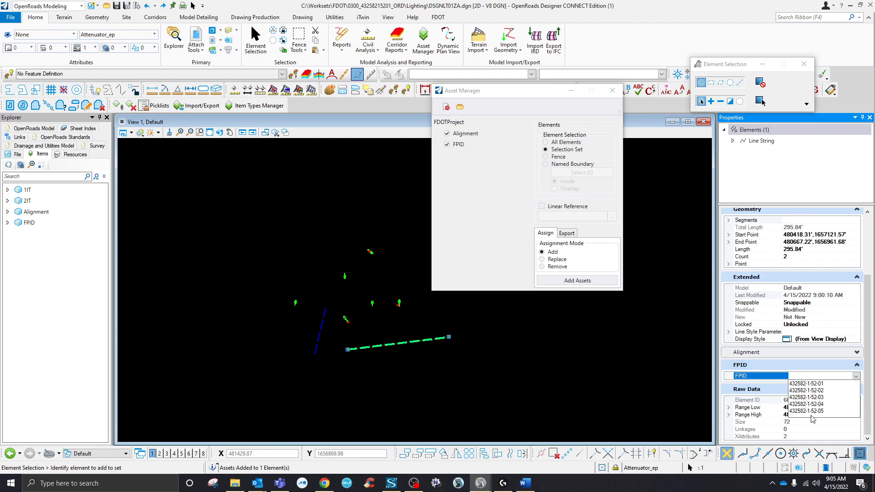
pyautogui.click(857, 376)
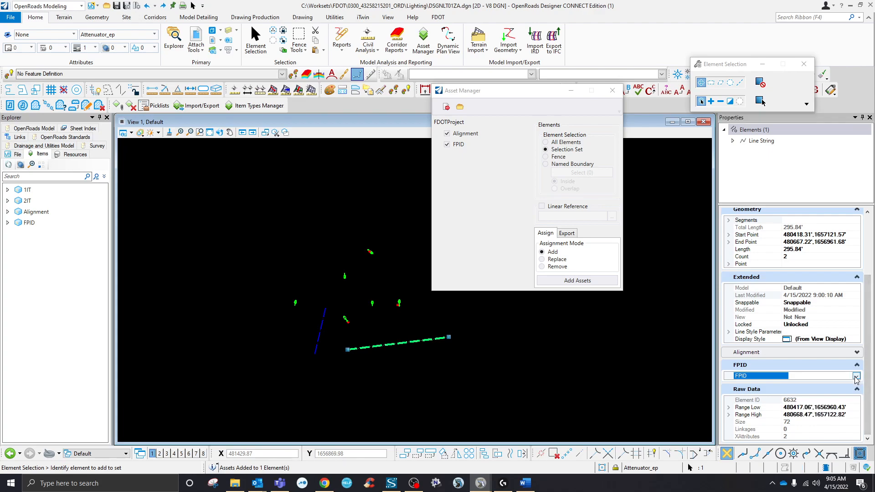
# - Close the Asset Manager and detach the Alignment and FPID item types from the longer conduit line
pyautogui.click(613, 91)
pyautogui.click(427, 325)
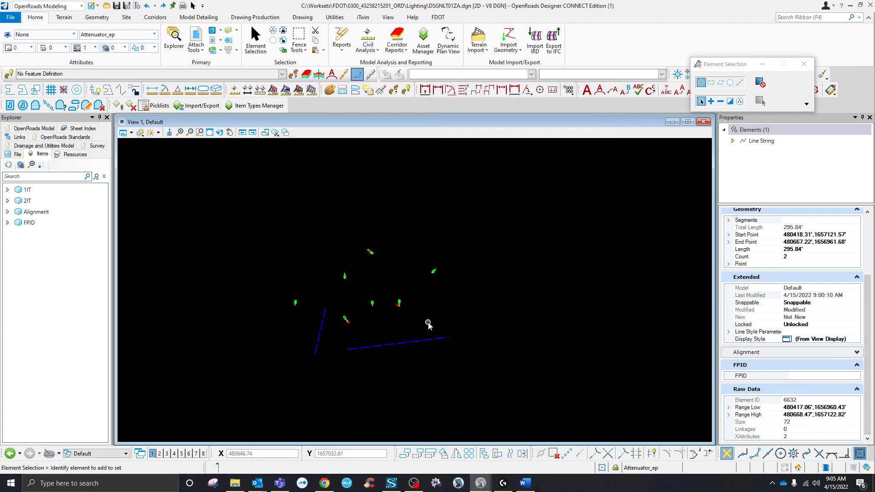
pyautogui.click(417, 342)
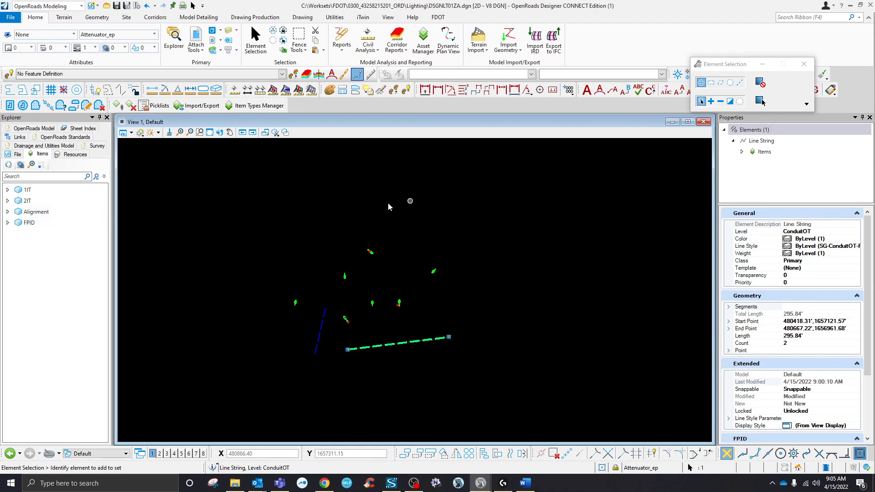
pyautogui.click(131, 106)
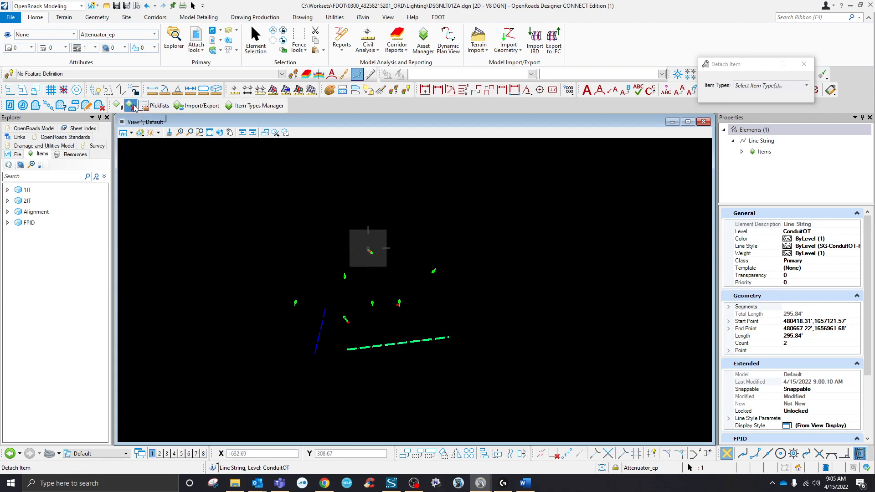
pyautogui.click(771, 85)
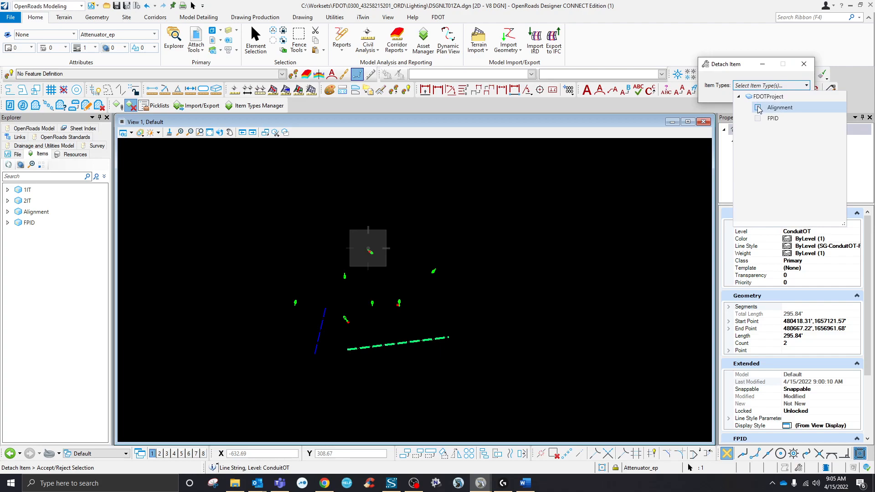
pyautogui.click(758, 109)
pyautogui.click(758, 119)
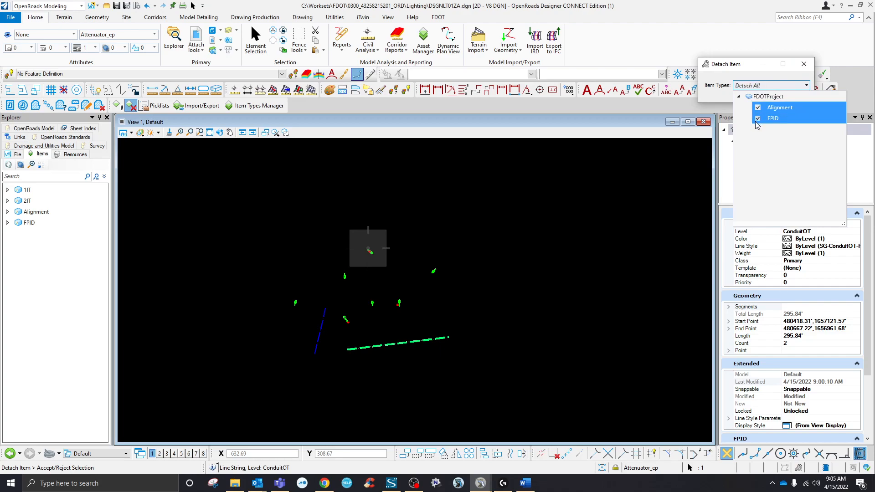
pyautogui.click(407, 345)
pyautogui.click(405, 343)
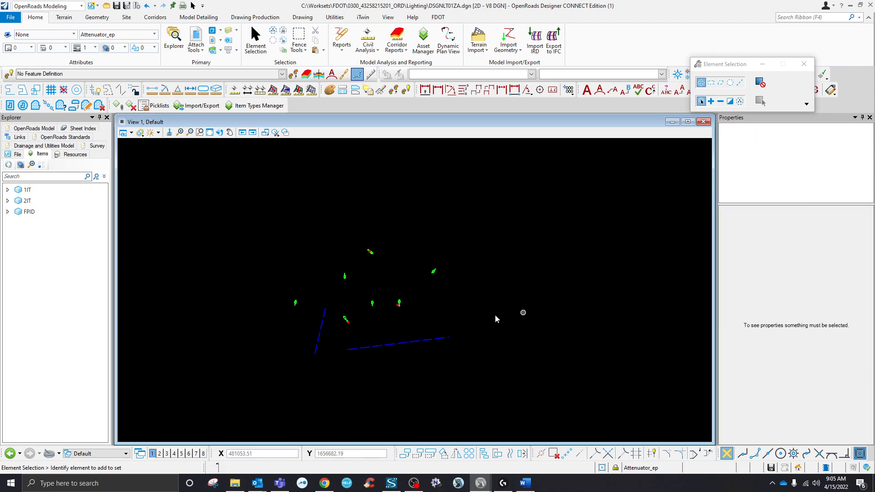
# - Check the longer conduit line's properties down to its raw data for any attached item types
pyautogui.click(416, 341)
pyautogui.scroll(-2, 811, 346)
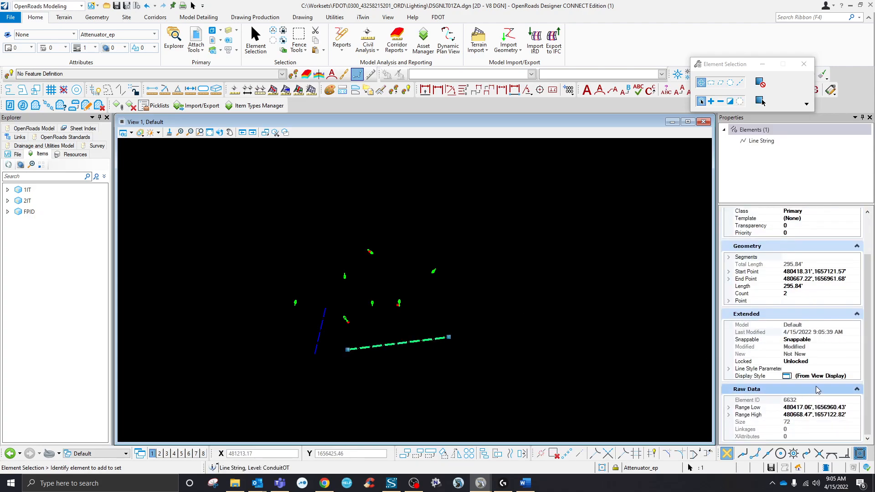
pyautogui.click(481, 293)
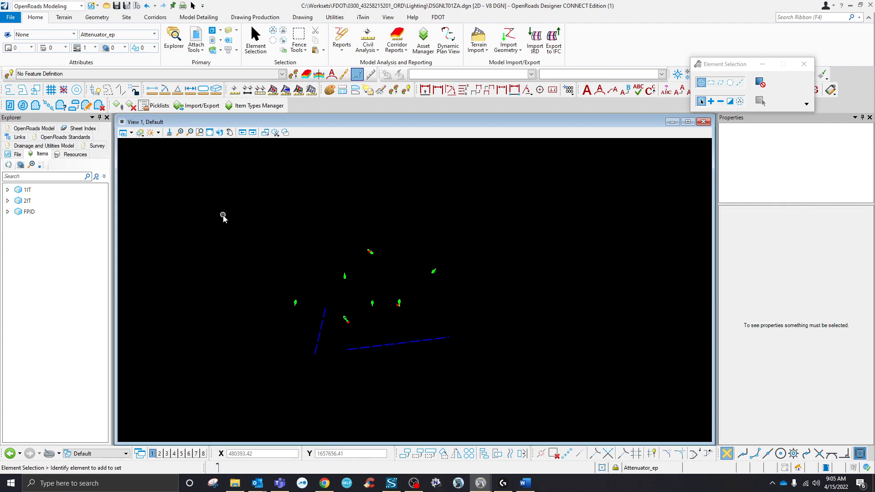
# - Select both conduit lines, the westernmost light, and light C together with its pull box
pyautogui.scroll(2, 305, 322)
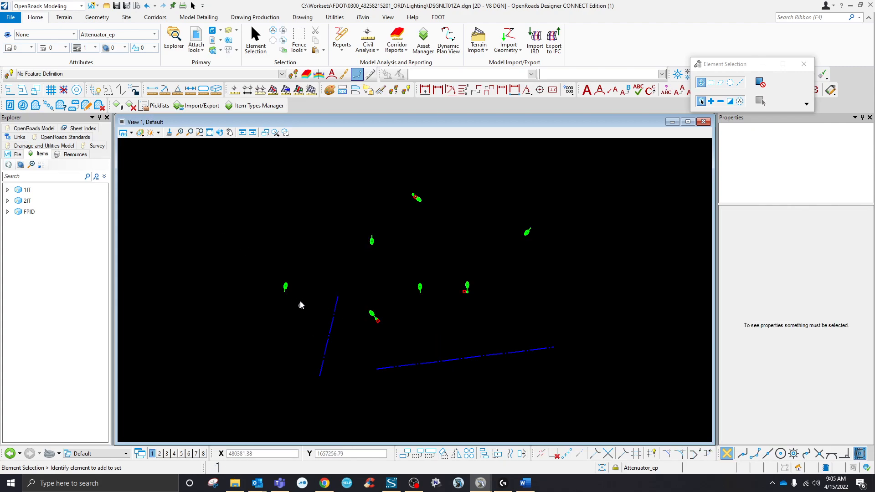
pyautogui.click(333, 324)
pyautogui.keyDown('ctrl'); pyautogui.click(334, 325); pyautogui.keyUp('ctrl')
pyautogui.keyDown('ctrl'); pyautogui.click(387, 367); pyautogui.keyUp('ctrl')
pyautogui.scroll(3, 371, 312)
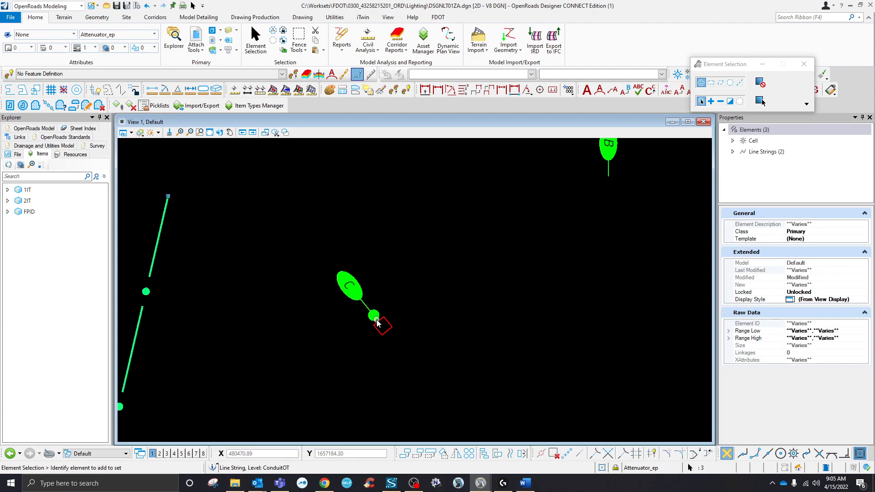
pyautogui.keyDown('ctrl'); pyautogui.click(370, 307); pyautogui.keyUp('ctrl')
pyautogui.keyDown('ctrl'); pyautogui.click(382, 335); pyautogui.keyUp('ctrl')
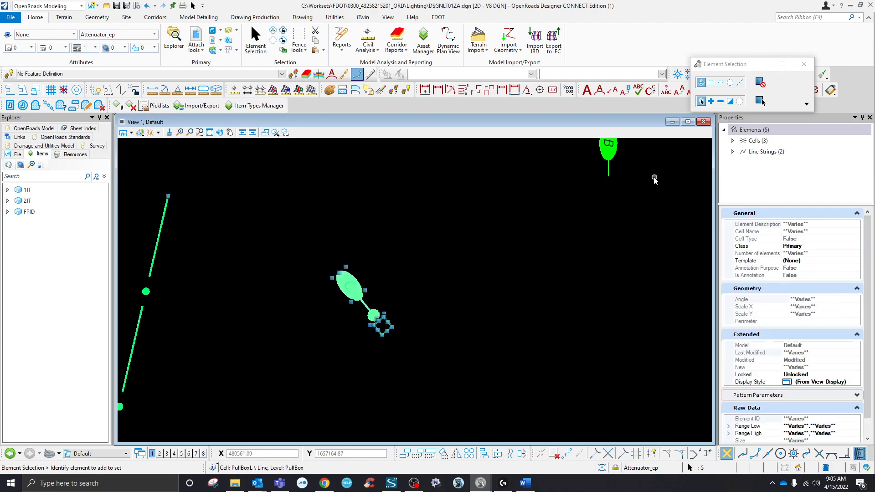
# - Add light B and light A with its adjacent pull box to the selection
pyautogui.keyDown('ctrl'); pyautogui.click(612, 157); pyautogui.keyUp('ctrl')
pyautogui.scroll(-3, 457, 243)
pyautogui.scroll(3, 504, 218)
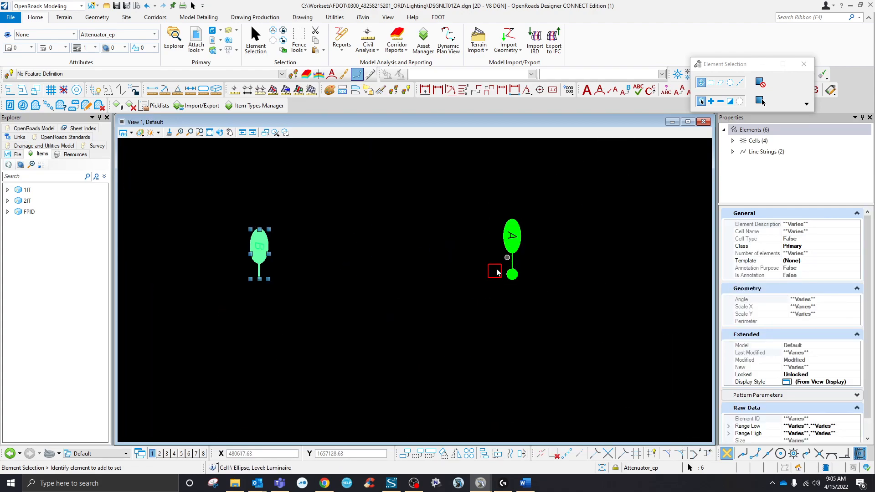
pyautogui.keyDown('ctrl'); pyautogui.click(501, 271); pyautogui.keyUp('ctrl')
pyautogui.scroll(-4, 488, 279)
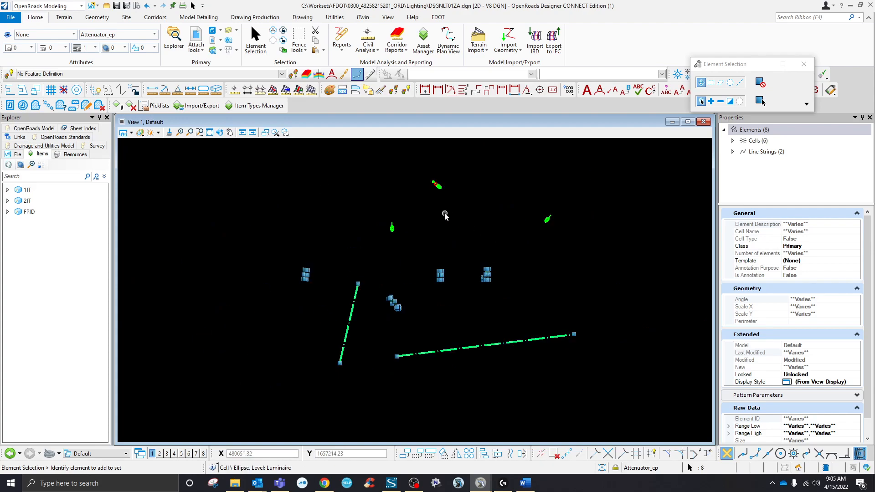
# - Add the three northern lights and the northernmost pull box to the selection so every lighting element is included
pyautogui.scroll(4, 398, 226)
pyautogui.keyDown('ctrl'); pyautogui.click(397, 228); pyautogui.keyUp('ctrl')
pyautogui.scroll(-4, 420, 254)
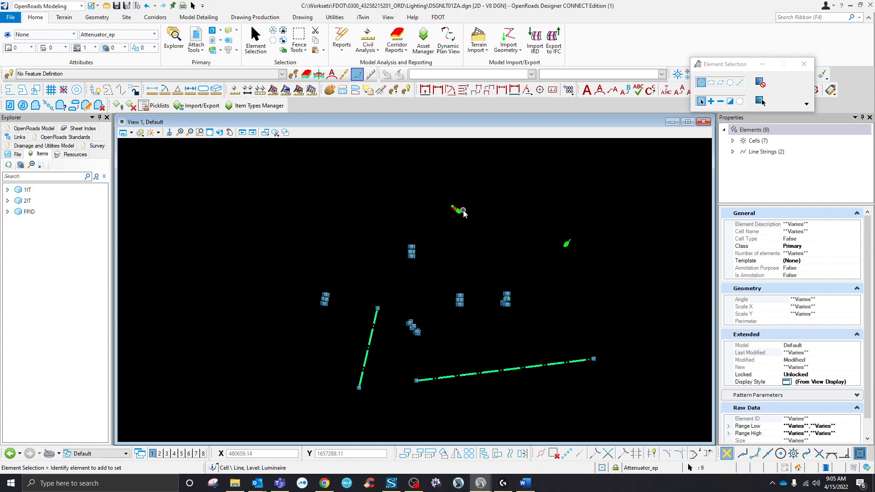
pyautogui.scroll(4, 414, 211)
pyautogui.keyDown('ctrl'); pyautogui.click(414, 210); pyautogui.keyUp('ctrl')
pyautogui.scroll(-4, 488, 273)
pyautogui.scroll(4, 488, 273)
pyautogui.keyDown('ctrl'); pyautogui.click(506, 171); pyautogui.keyUp('ctrl')
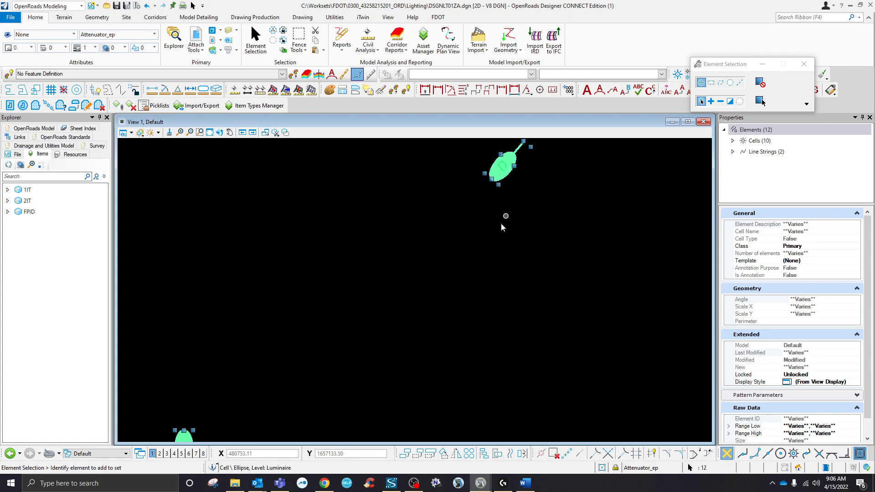
pyautogui.scroll(-4, 472, 228)
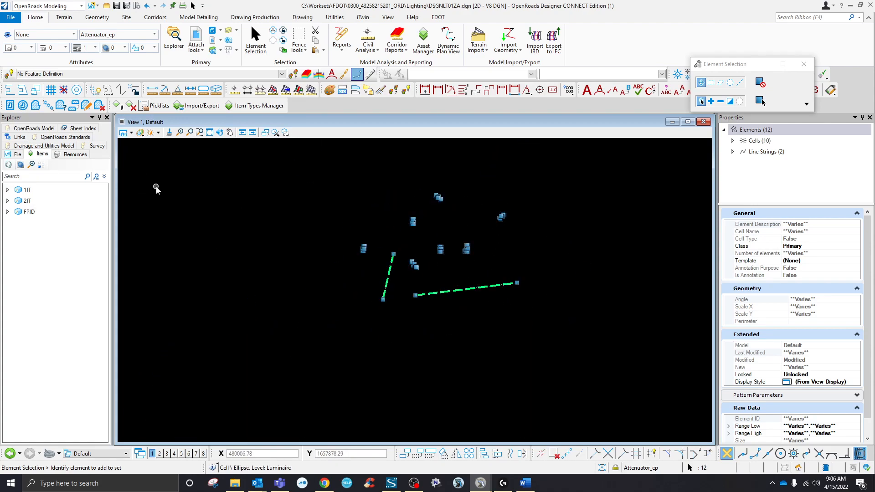
pyautogui.click(119, 106)
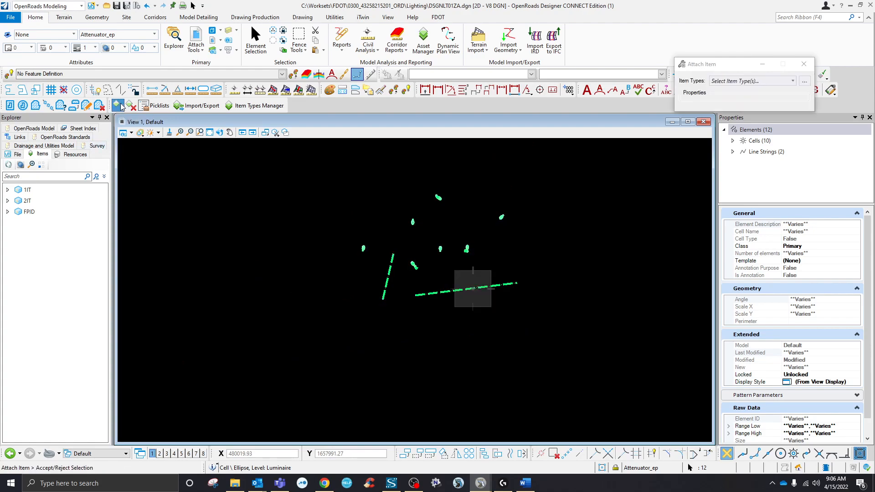
pyautogui.moveTo(722, 64); pyautogui.dragTo(600, 170)
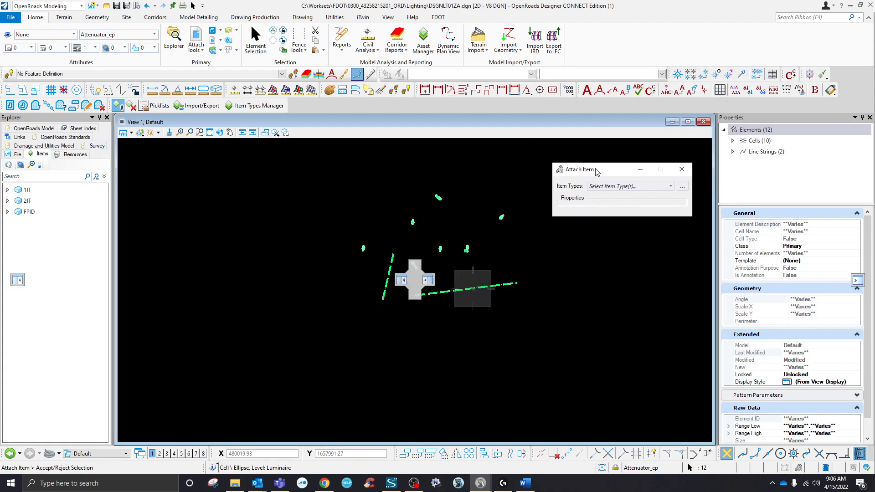
pyautogui.click(635, 188)
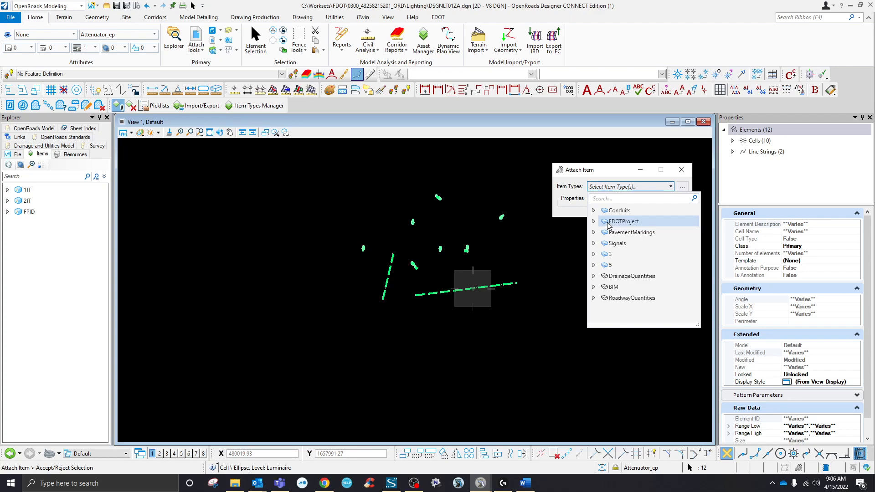
pyautogui.click(594, 221)
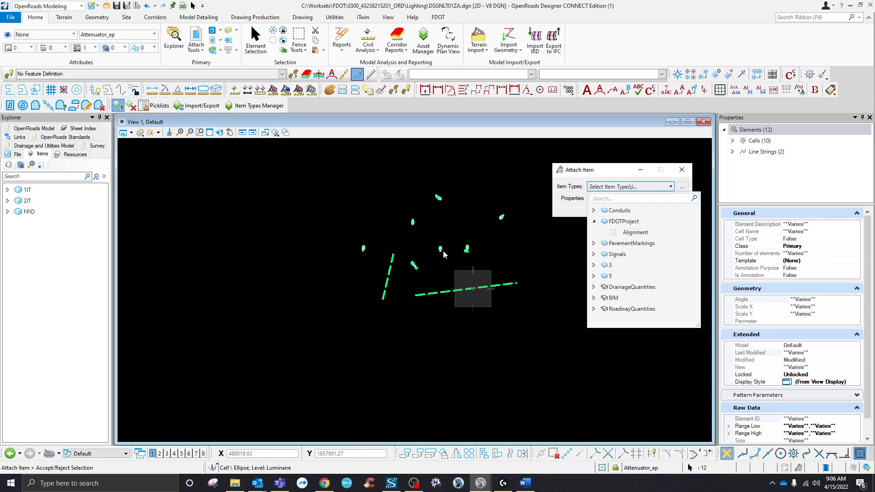
pyautogui.click(686, 176)
pyautogui.click(687, 176)
# - Detach the FPID, 1IT and 2IT item types from all selected lighting elements, and clear the selection
pyautogui.click(131, 106)
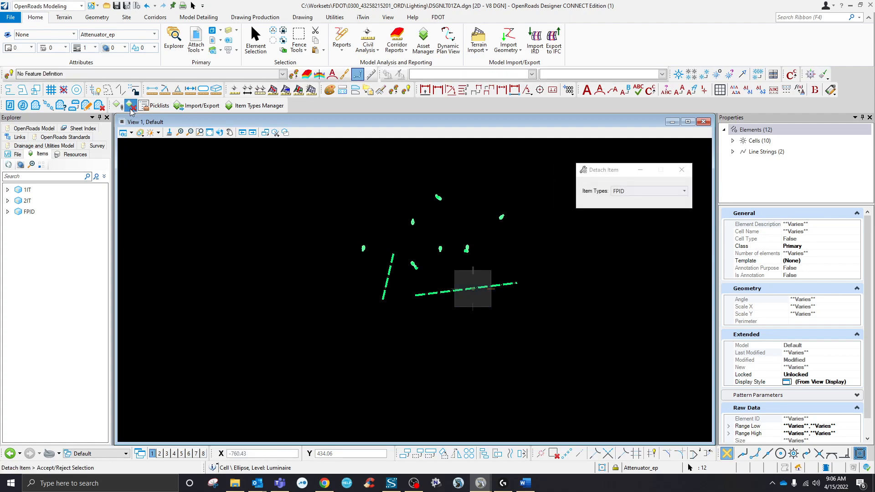
pyautogui.click(640, 191)
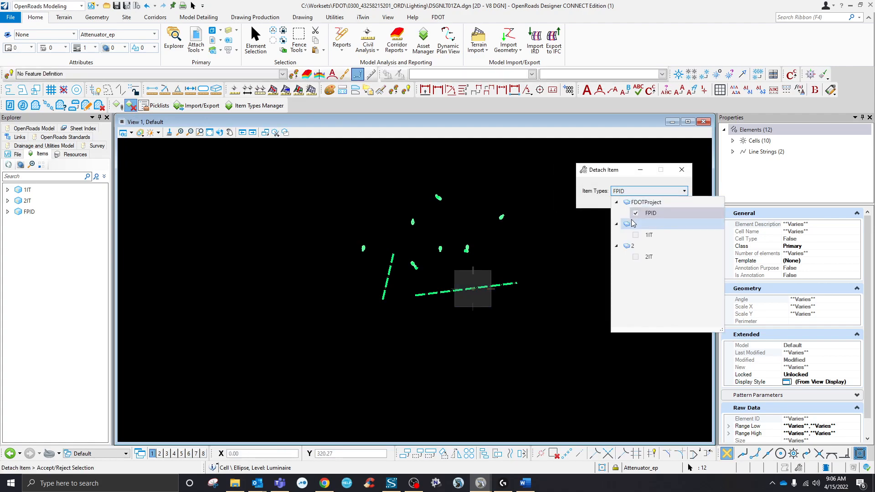
pyautogui.click(636, 235)
pyautogui.click(636, 257)
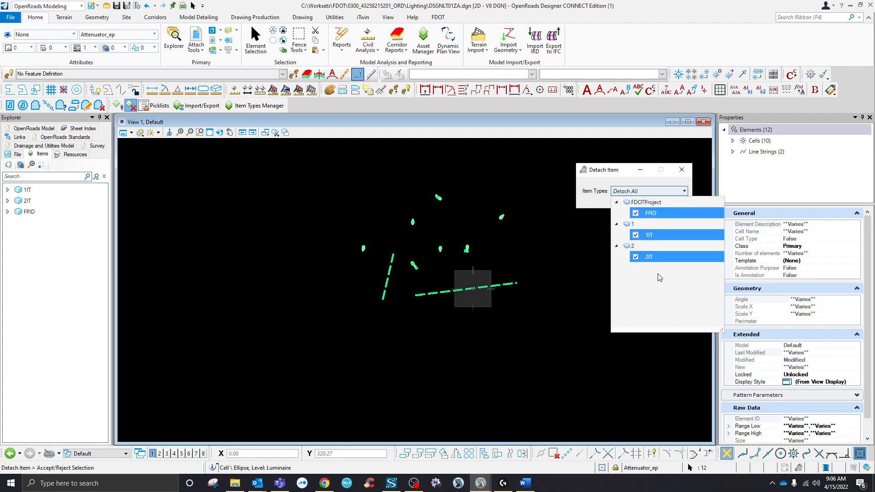
pyautogui.click(467, 249)
pyautogui.click(468, 249)
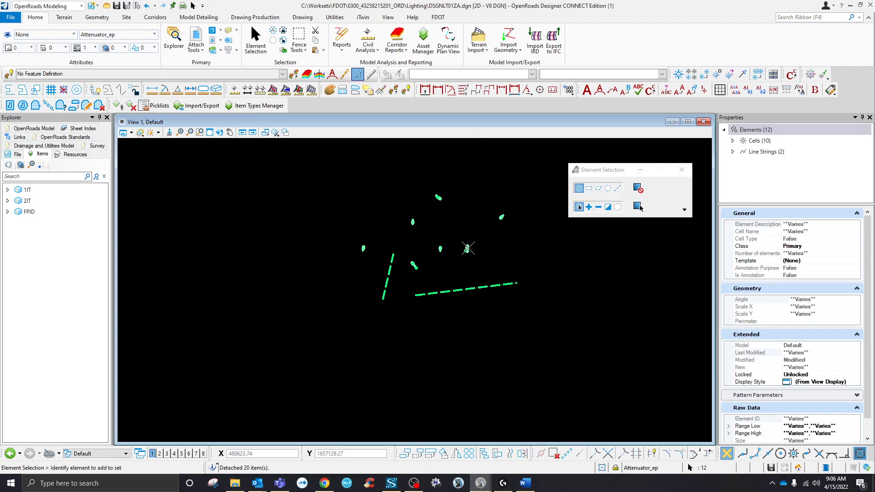
pyautogui.click(525, 342)
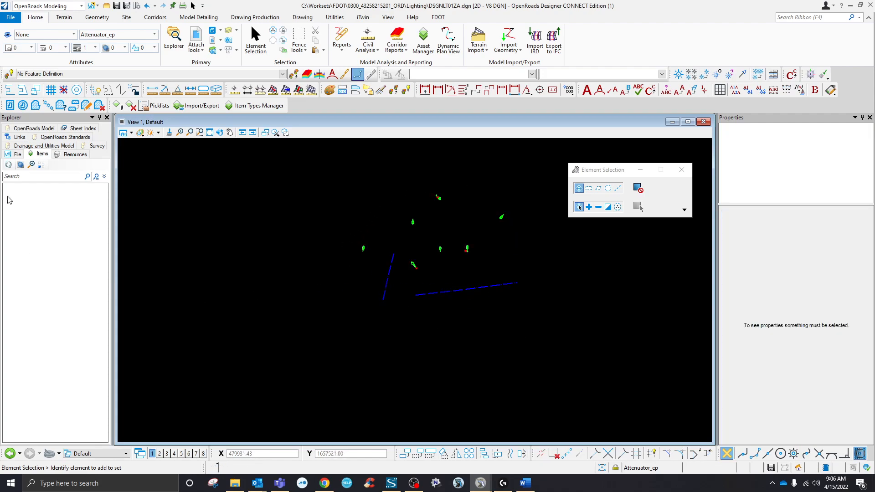
# - Check the Items list and the properties of the longer conduit line and light C's pull box for remaining item types
pyautogui.click(41, 155)
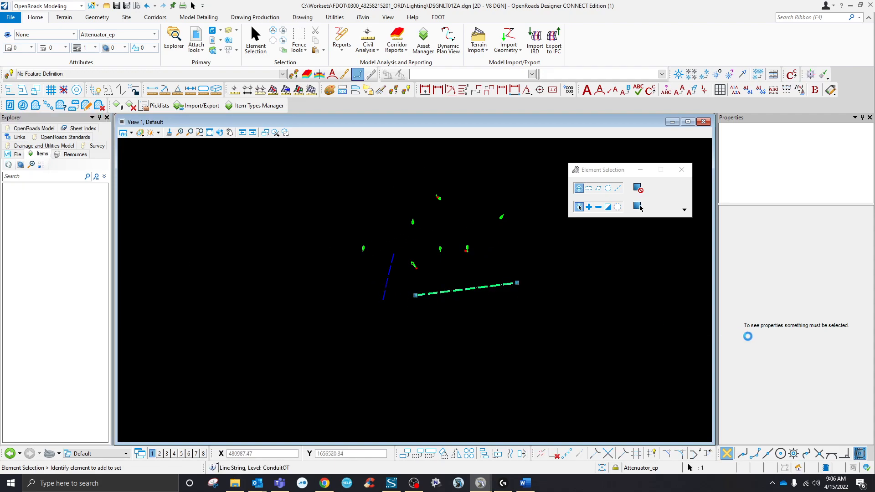
pyautogui.click(465, 289)
pyautogui.scroll(-3, 794, 348)
pyautogui.scroll(3, 405, 270)
pyautogui.click(429, 272)
pyautogui.click(464, 267)
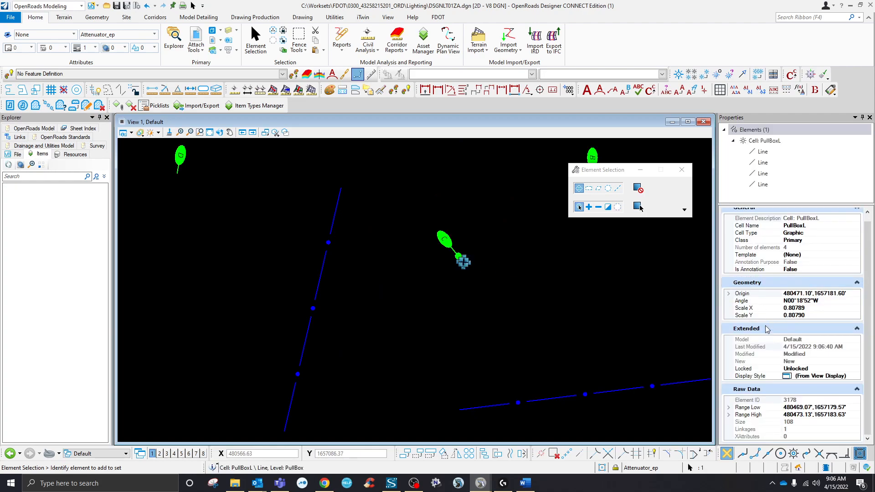
pyautogui.click(524, 331)
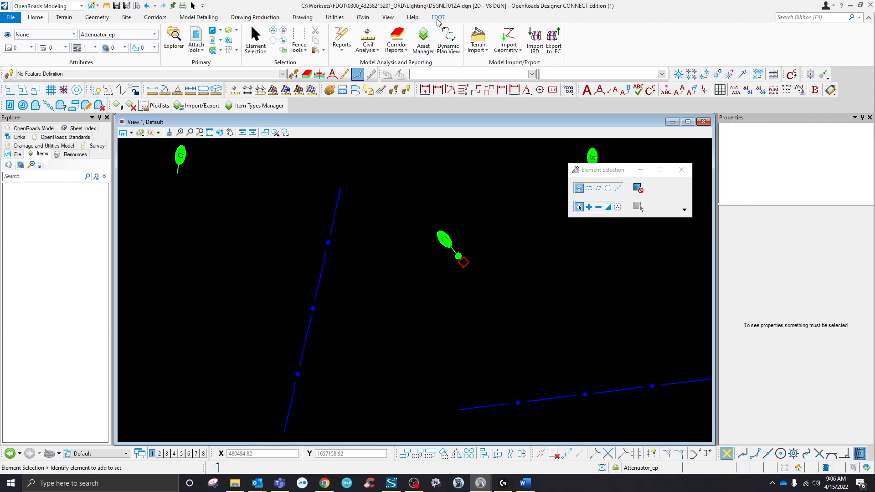
# - Open the Quantity Takeoff Manager, choose Summary of Lighting Items, exclude external references and enable opening the output files
pyautogui.click(438, 17)
pyautogui.click(513, 45)
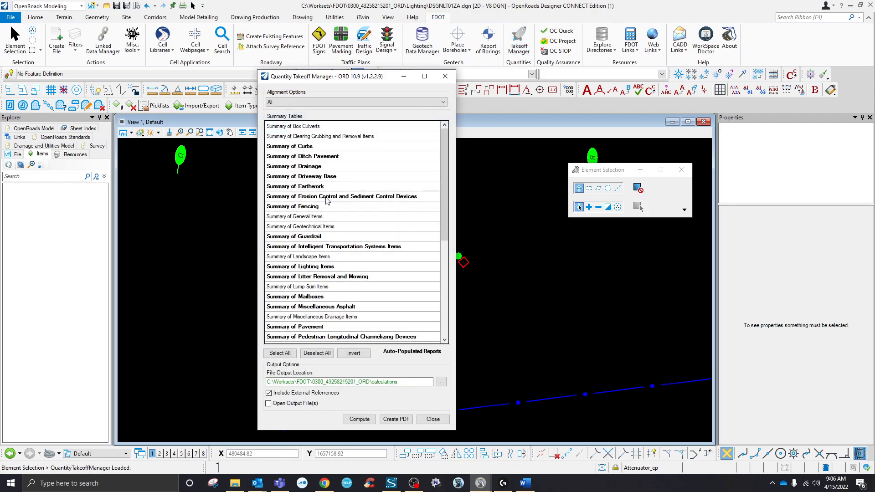
pyautogui.scroll(-3, 335, 242)
pyautogui.click(326, 178)
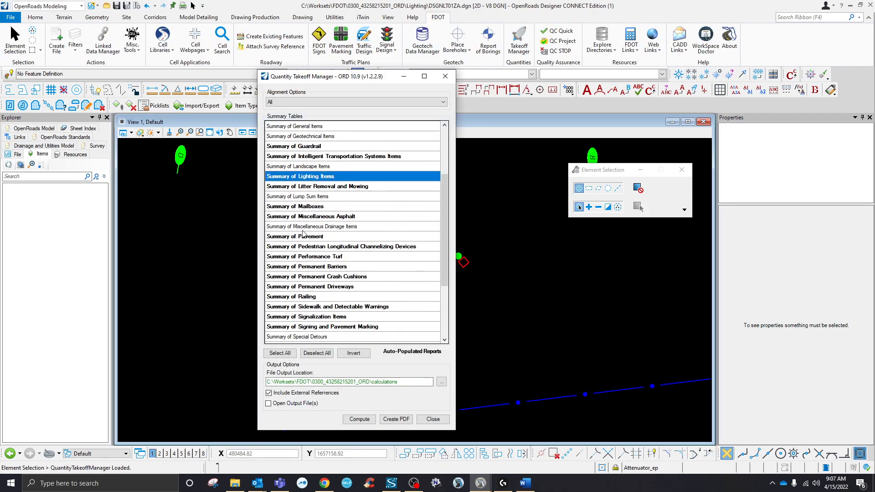
pyautogui.click(284, 404)
# - Set the report's output location to the Other Timesheet folder on the desktop
pyautogui.click(441, 382)
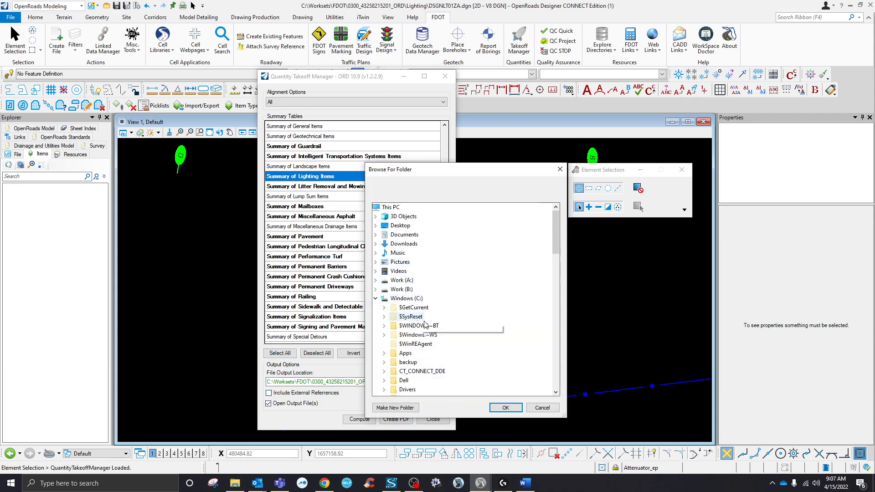
pyautogui.doubleClick(400, 226)
pyautogui.click(415, 236)
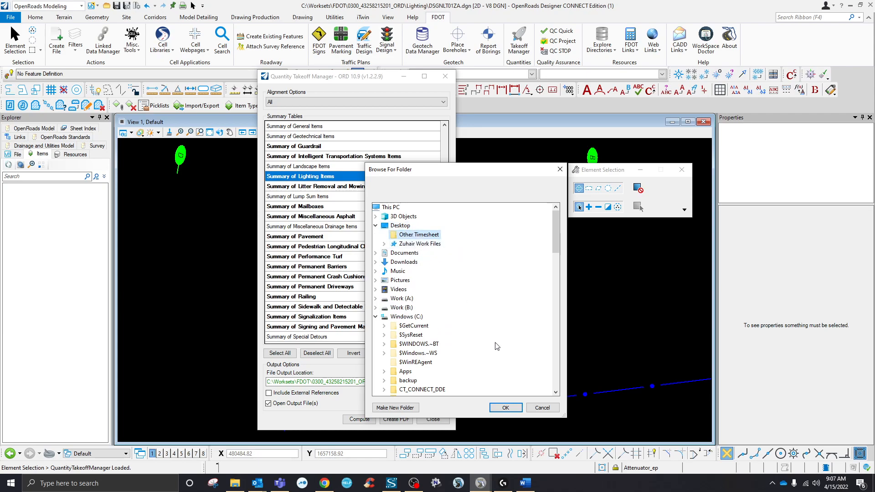
pyautogui.click(505, 409)
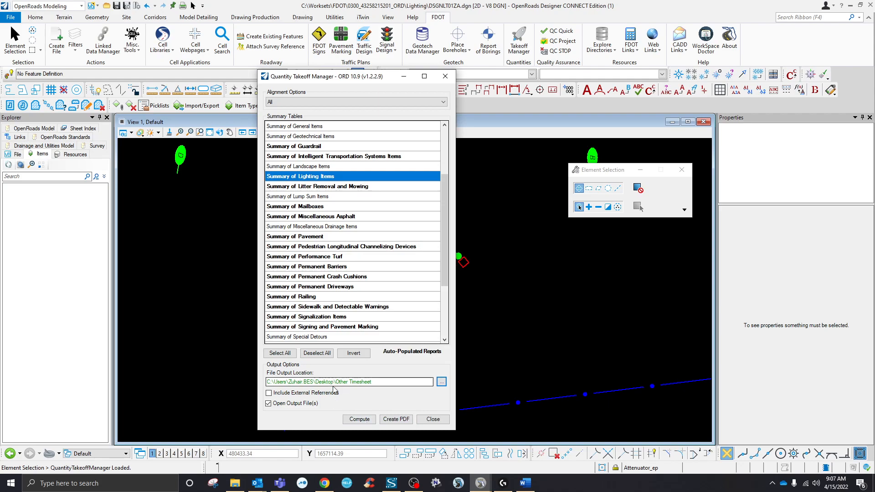
# - Compute the Summary of Lighting Items report, examine its rows, and close both the report and the takeoff manager
pyautogui.click(363, 421)
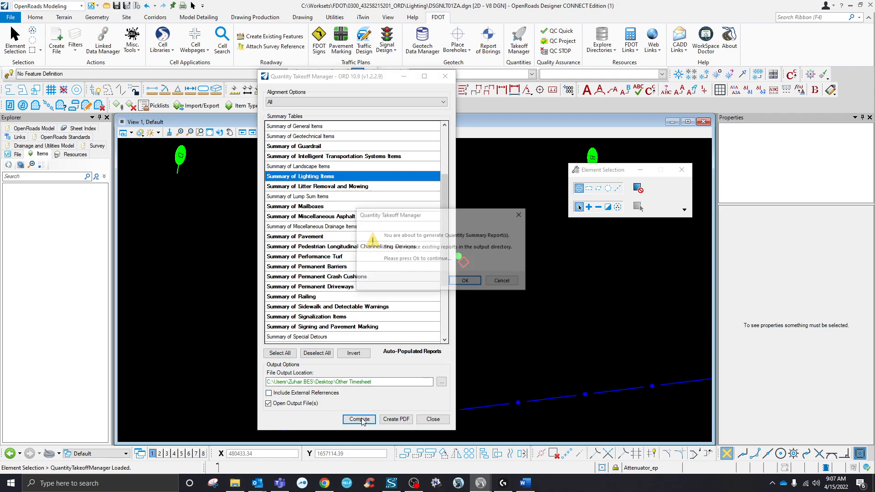
pyautogui.click(464, 282)
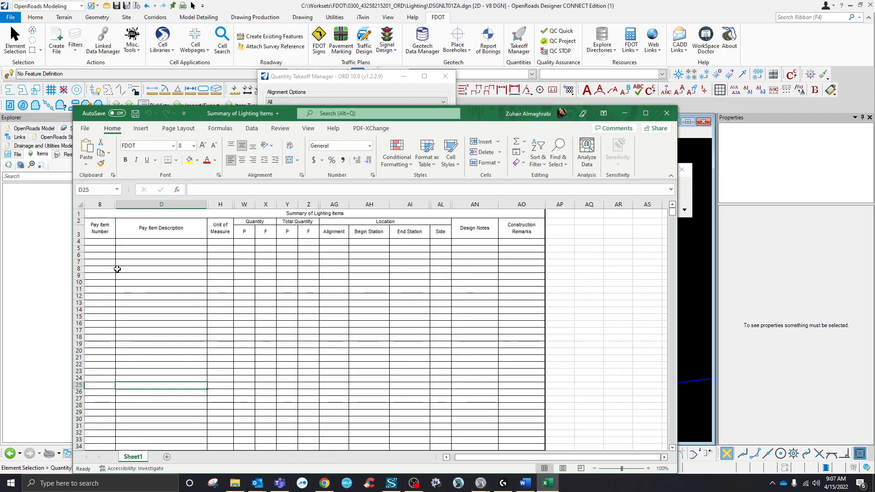
pyautogui.click(667, 113)
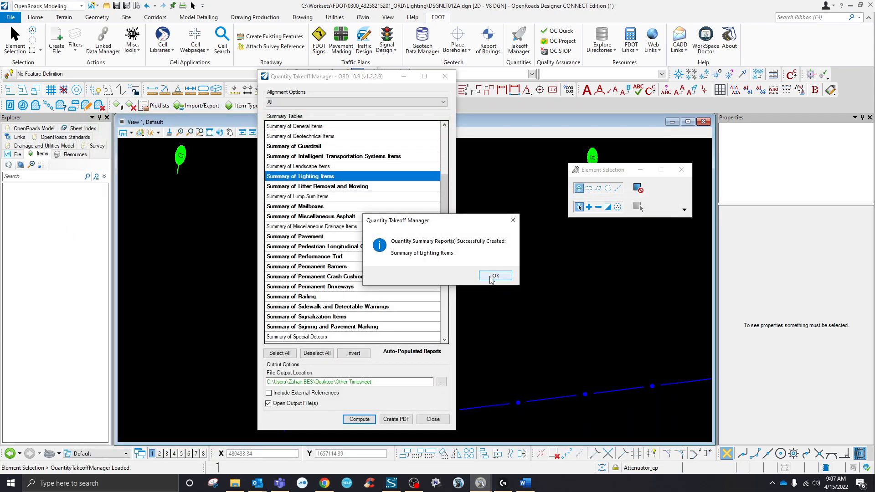
pyautogui.click(495, 275)
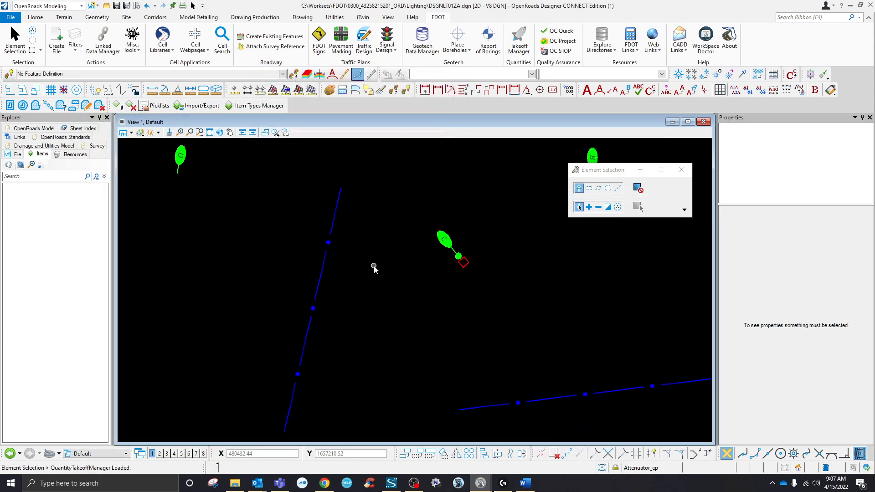
# - Move the Element Selection window clear of the drawing and select both conduit lines
pyautogui.scroll(-2, 372, 265)
pyautogui.moveTo(593, 170); pyautogui.dragTo(682, 60)
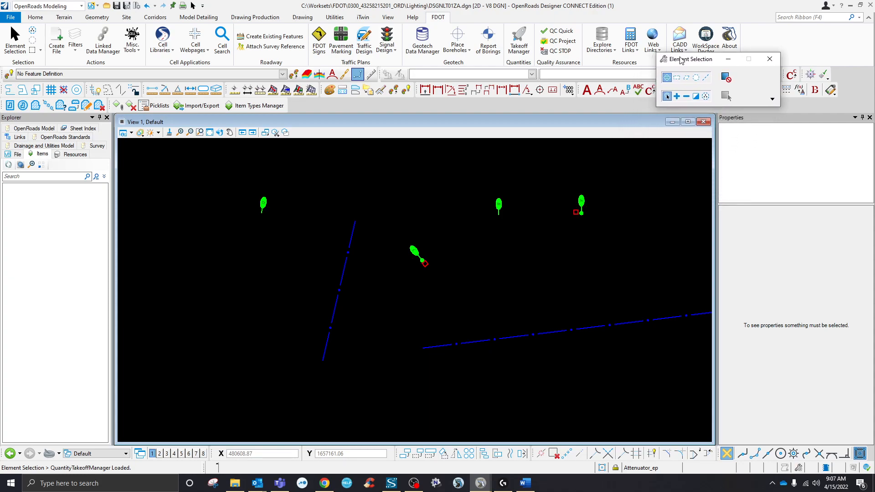
pyautogui.scroll(-2, 316, 280)
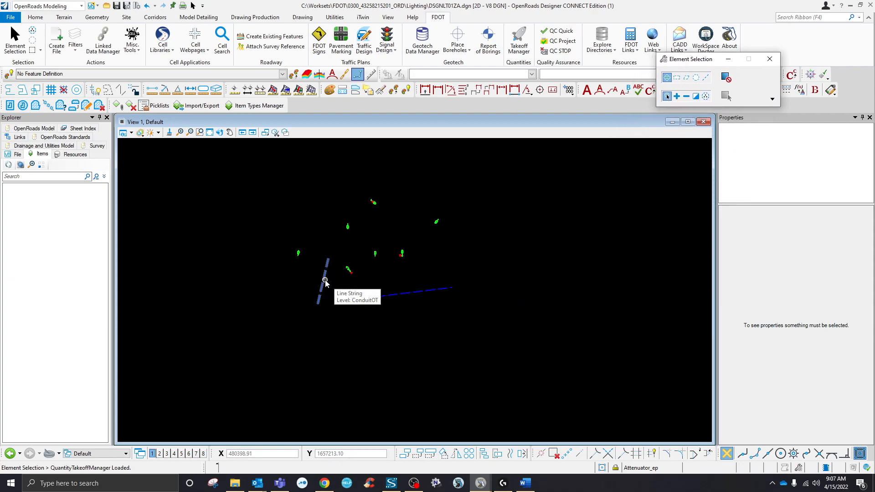
pyautogui.scroll(2, 332, 292)
pyautogui.click(314, 279)
pyautogui.keyDown('ctrl'); pyautogui.click(376, 304); pyautogui.keyUp('ctrl')
# - Add the luminaires and pull boxes in the lower row, including the angled pole assembly, to the selection with the conduit lines
pyautogui.scroll(2, 271, 220)
pyautogui.keyDown('ctrl'); pyautogui.click(277, 233); pyautogui.keyUp('ctrl')
pyautogui.keyDown('ctrl'); pyautogui.click(541, 316); pyautogui.keyUp('ctrl')
pyautogui.keyDown('ctrl'); pyautogui.click(560, 338); pyautogui.keyUp('ctrl')
pyautogui.scroll(-2, 472, 327)
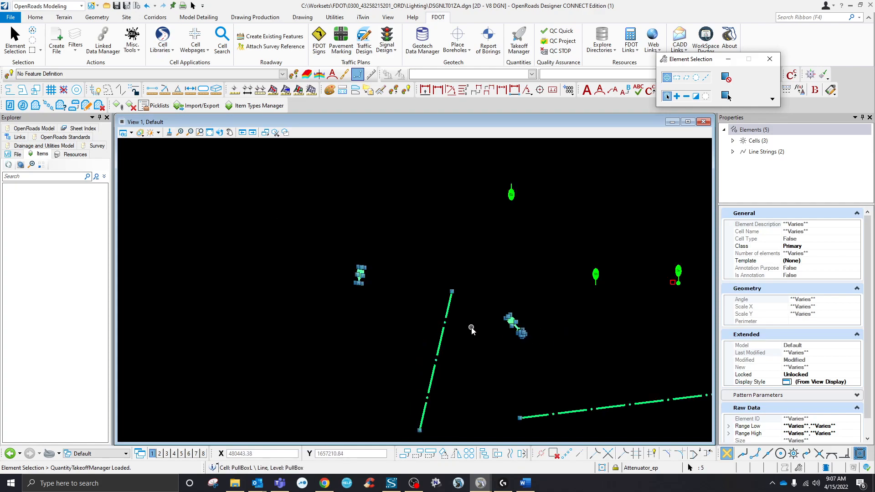
pyautogui.scroll(2, 599, 272)
pyautogui.keyDown('ctrl'); pyautogui.click(584, 282); pyautogui.keyUp('ctrl')
pyautogui.scroll(-2, 465, 305)
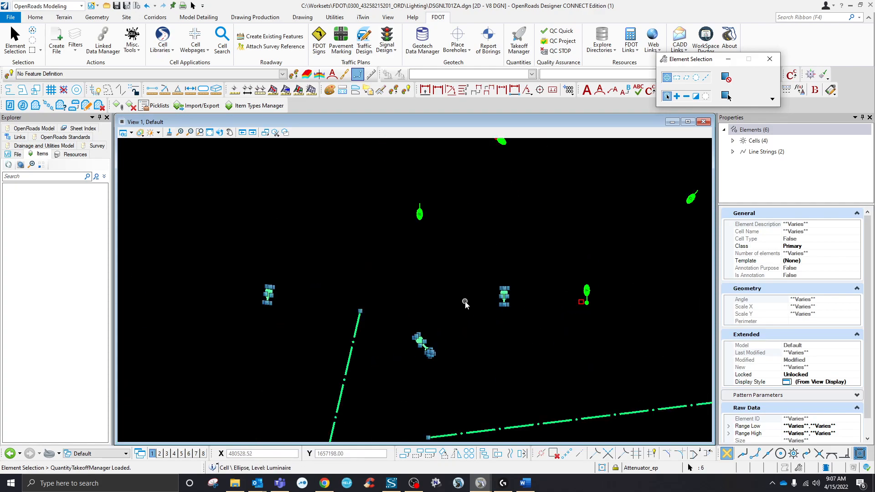
pyautogui.scroll(2, 577, 302)
pyautogui.keyDown('ctrl'); pyautogui.click(586, 303); pyautogui.keyUp('ctrl')
pyautogui.keyDown('ctrl'); pyautogui.click(608, 291); pyautogui.keyUp('ctrl')
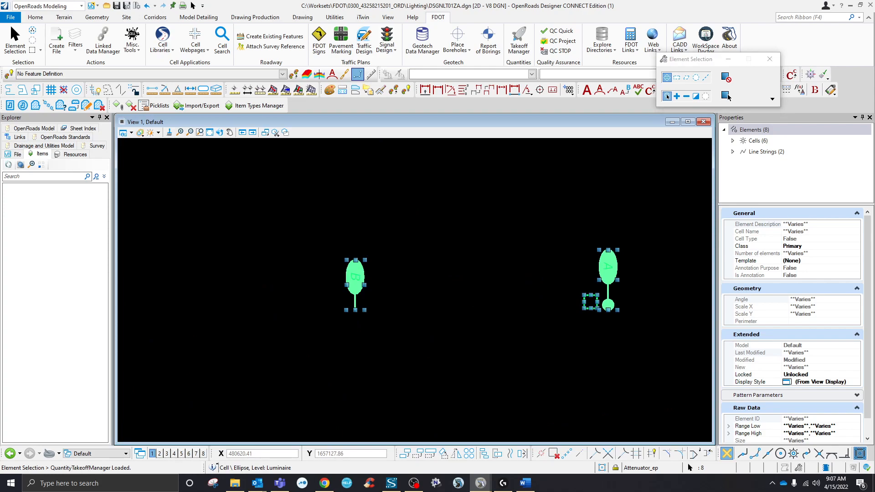
# - Add the remaining upper luminaires and the angled pole's pull box to the selection
pyautogui.scroll(-2, 446, 297)
pyautogui.scroll(2, 373, 254)
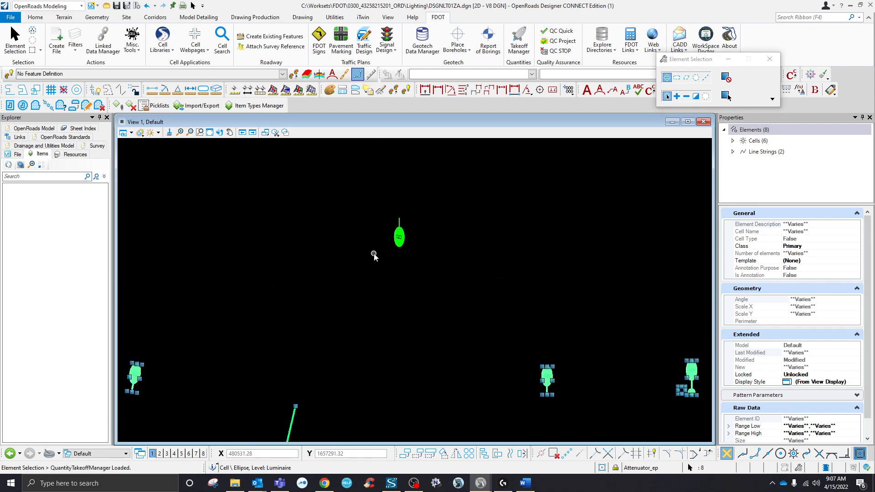
pyautogui.keyDown('ctrl'); pyautogui.click(405, 245); pyautogui.keyUp('ctrl')
pyautogui.scroll(-5, 413, 244)
pyautogui.scroll(5, 440, 210)
pyautogui.scroll(3, 396, 259)
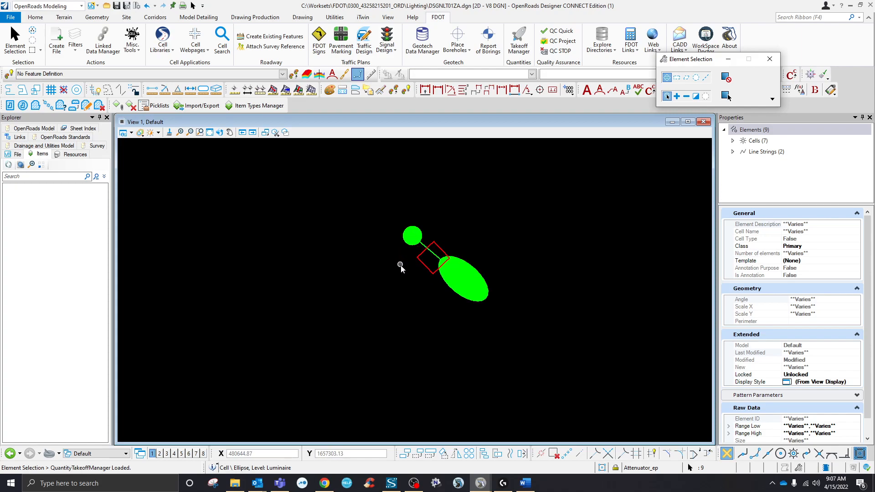
pyautogui.keyDown('ctrl'); pyautogui.click(429, 267); pyautogui.keyUp('ctrl')
pyautogui.scroll(-5, 429, 267)
pyautogui.scroll(4, 538, 300)
pyautogui.scroll(2, 538, 300)
pyautogui.keyDown('ctrl'); pyautogui.click(568, 275); pyautogui.keyUp('ctrl')
pyautogui.scroll(-5, 482, 246)
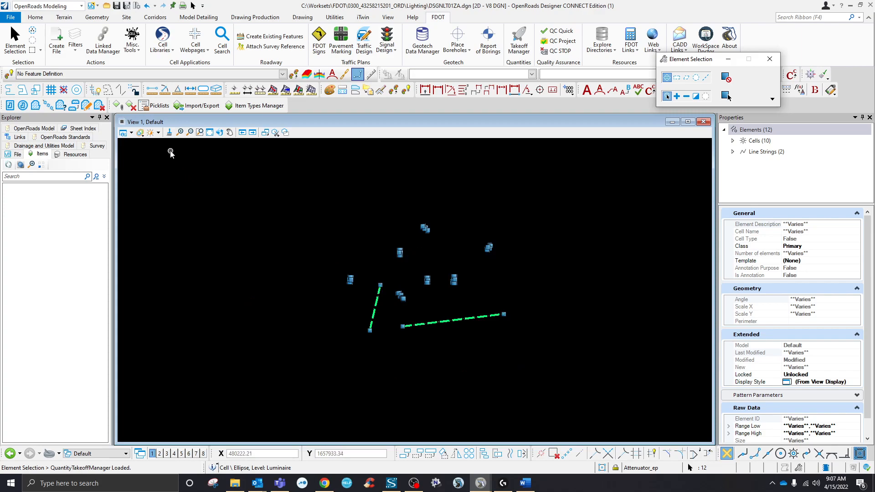
# - Attach the Alignment and FPID item types from the FDOTProject library to all selected elements
pyautogui.click(118, 106)
pyautogui.click(716, 76)
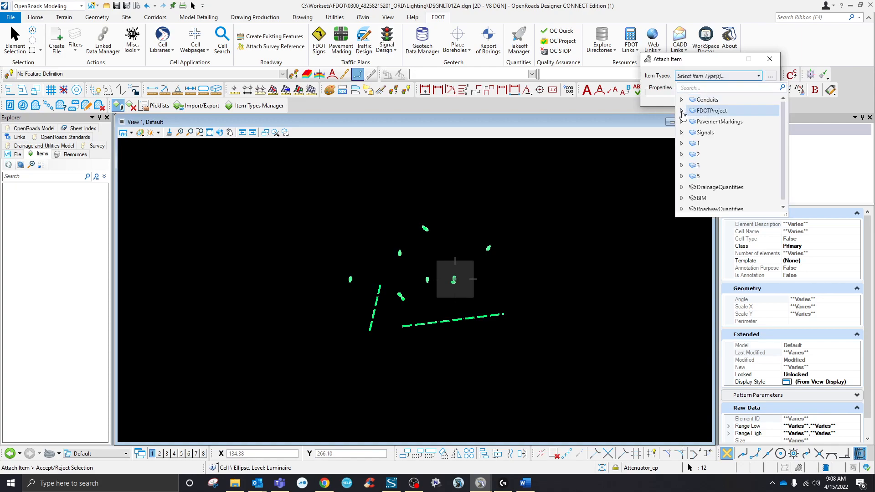
pyautogui.click(683, 111)
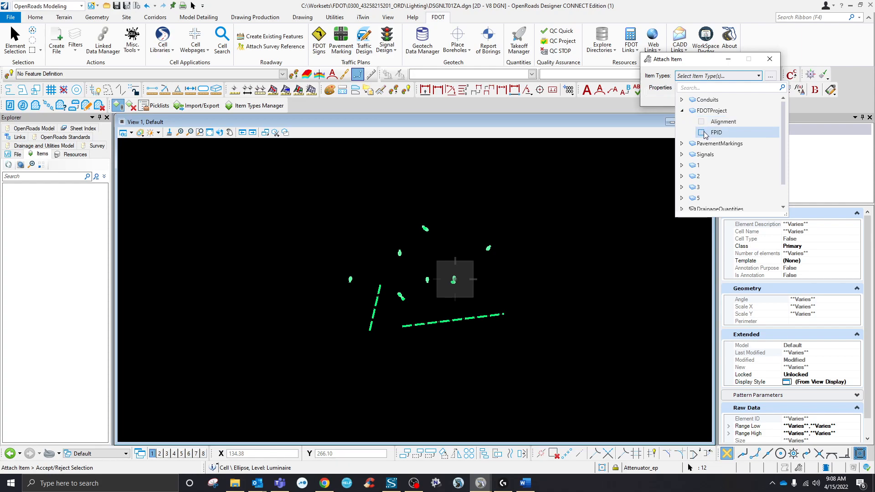
pyautogui.click(702, 122)
pyautogui.click(702, 132)
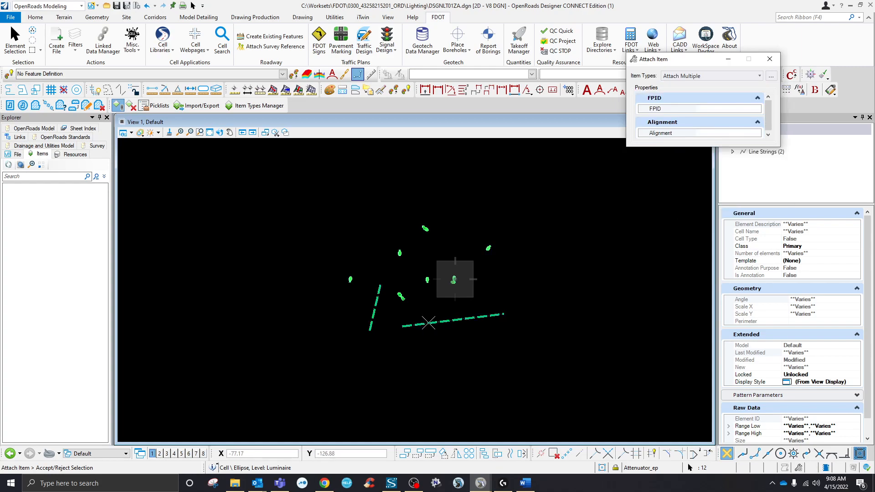
pyautogui.click(429, 328)
pyautogui.scroll(-3, 774, 371)
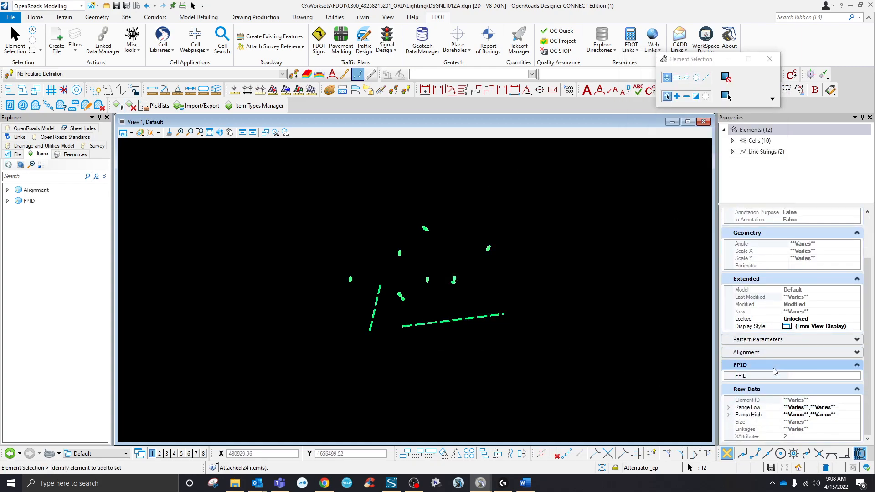
pyautogui.click(802, 355)
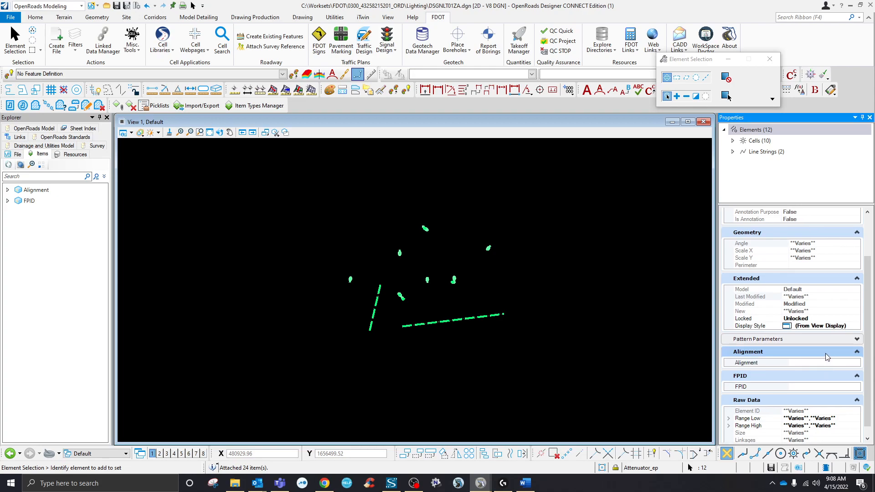
pyautogui.click(828, 387)
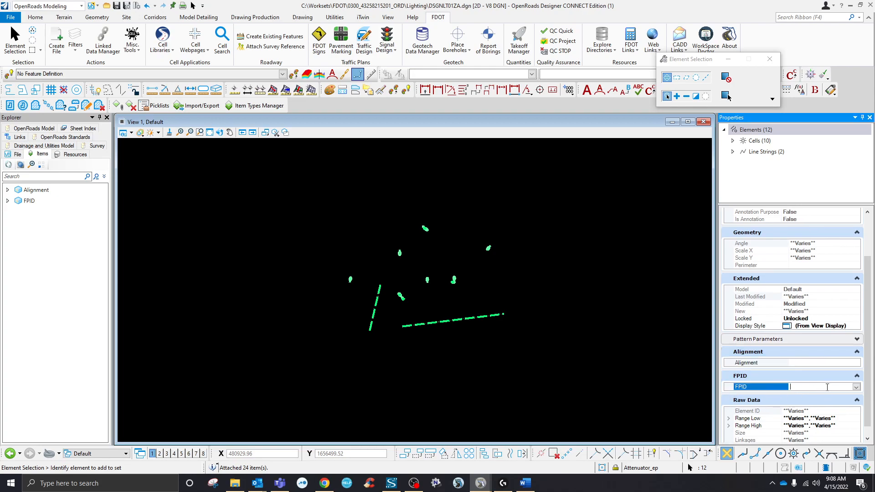
pyautogui.click(856, 387)
pyautogui.click(821, 395)
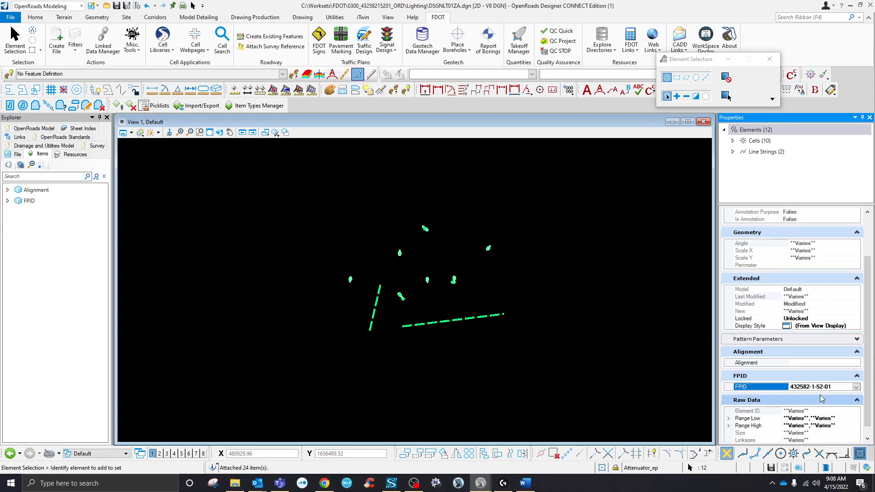
pyautogui.click(772, 388)
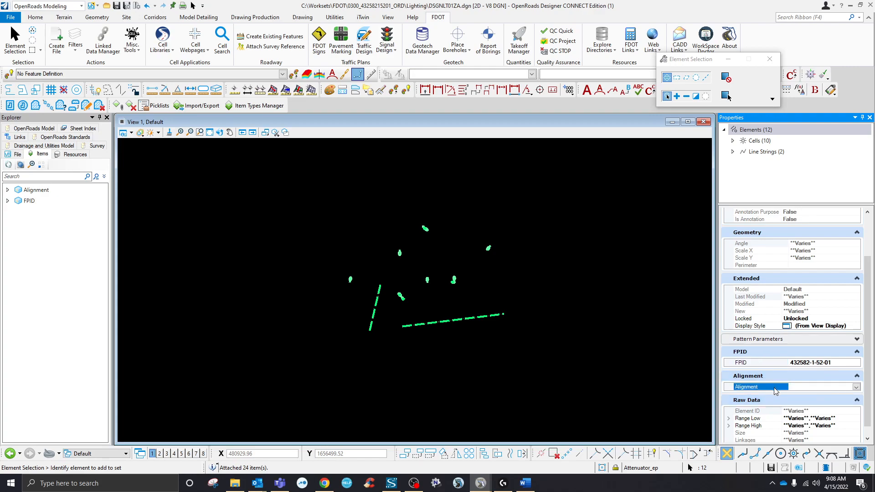
pyautogui.click(856, 388)
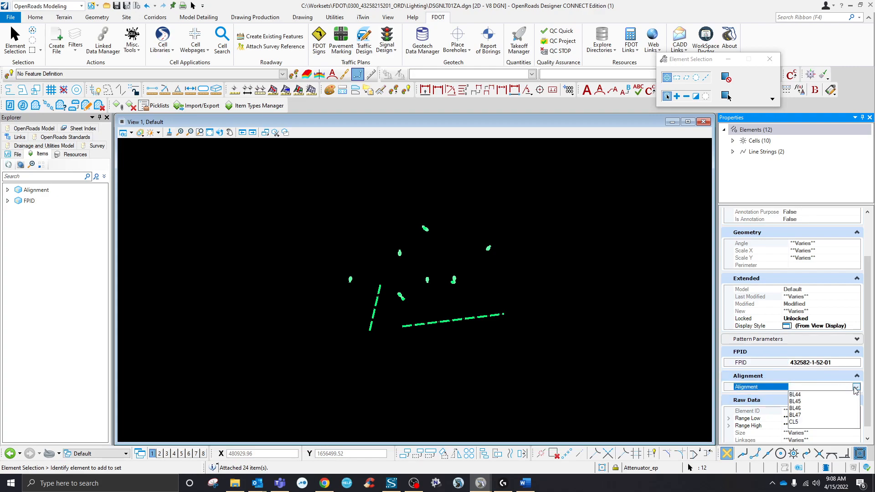
pyautogui.click(799, 395)
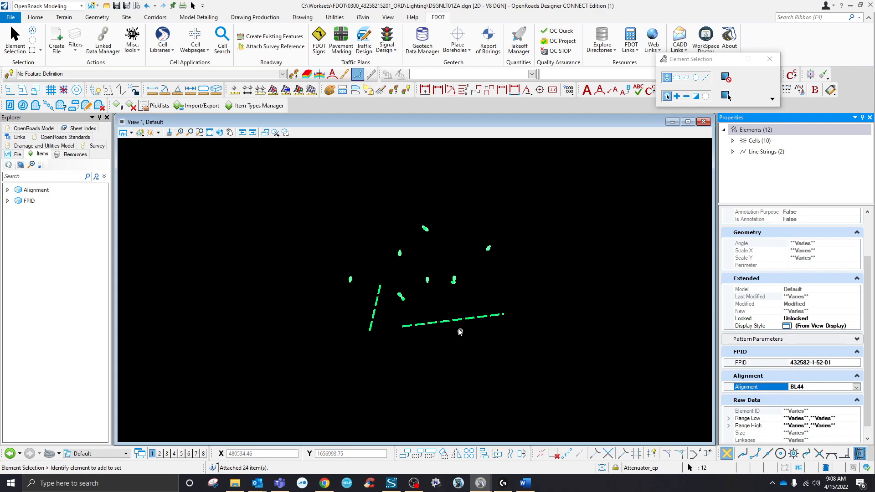
pyautogui.click(631, 350)
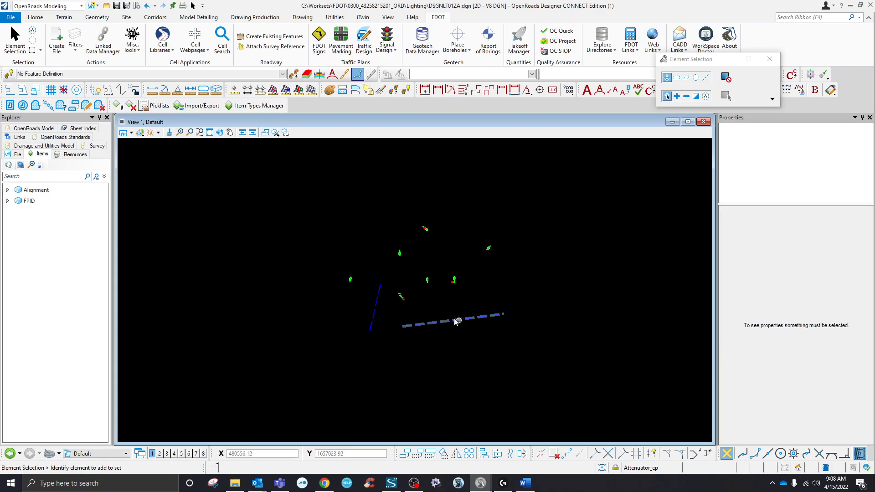
# - Select the lower conduit line, examine its FPID and Alignment item properties, and deselect it
pyautogui.click(453, 320)
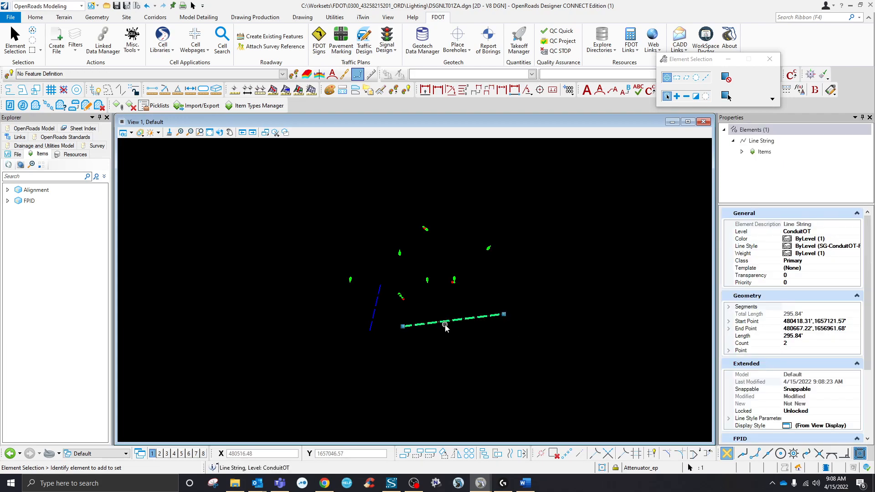
pyautogui.scroll(-5, 789, 343)
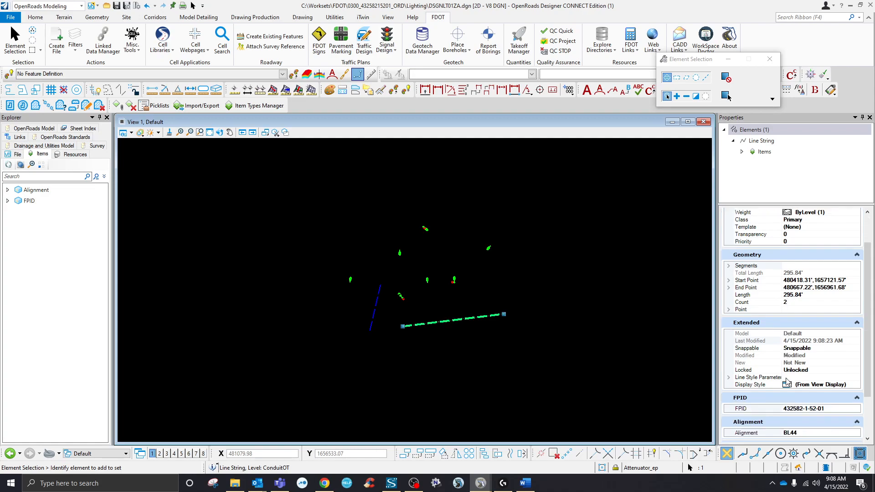
pyautogui.scroll(2, 802, 289)
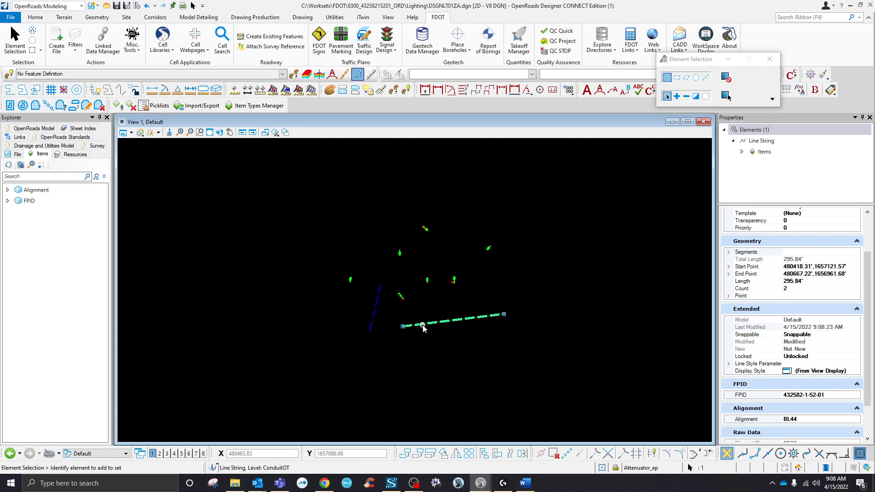
pyautogui.moveTo(424, 328)
pyautogui.scroll(-2, 801, 342)
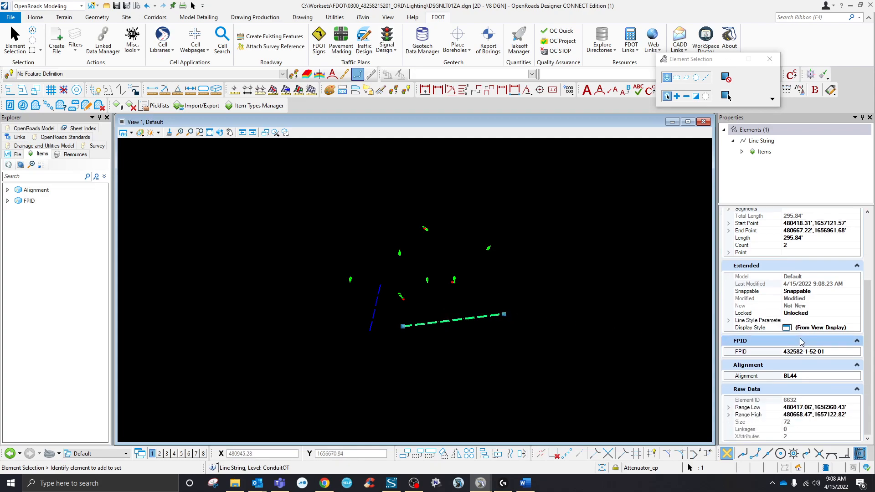
pyautogui.click(442, 350)
pyautogui.scroll(2, 458, 328)
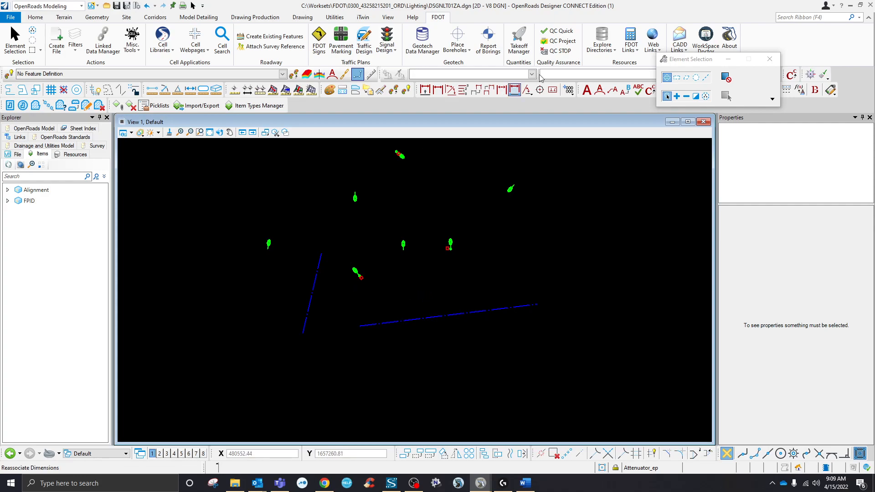
# - Open the Traffic Design tool's conduit placement and choose pay item 0630 2 65, Conduit, Remove, Bridge Mount
pyautogui.moveTo(677, 62); pyautogui.dragTo(631, 108)
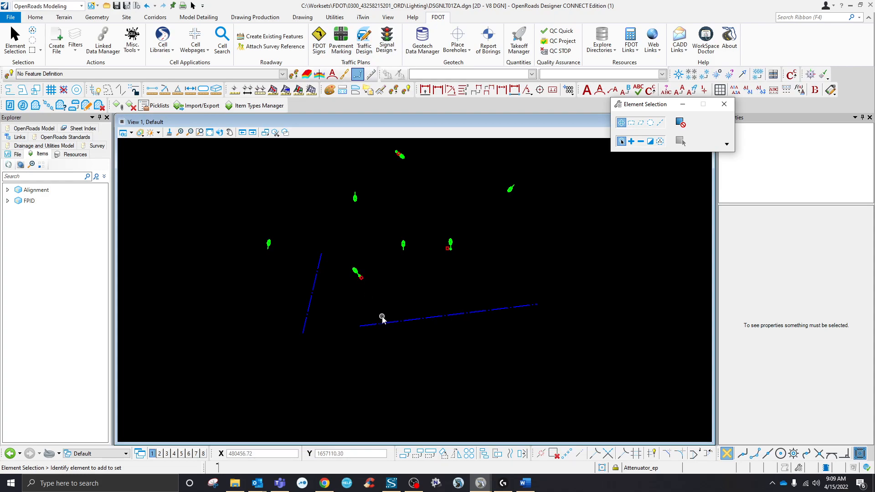
pyautogui.click(365, 46)
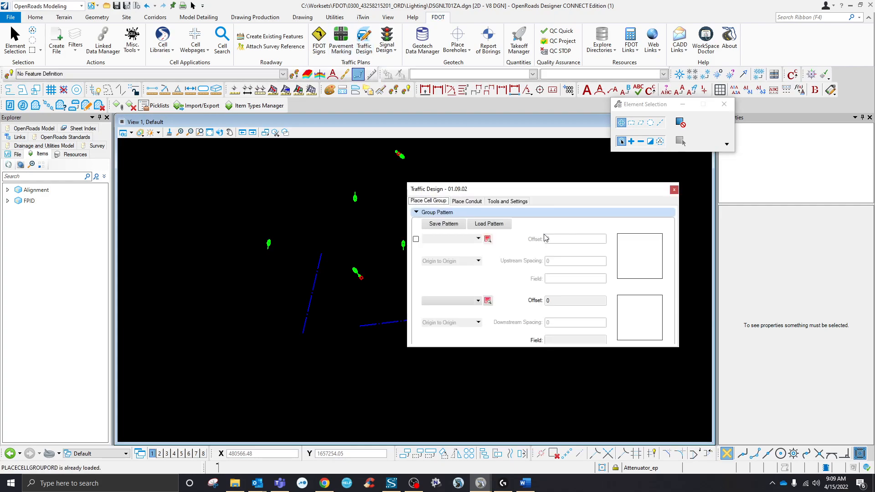
pyautogui.click(466, 201)
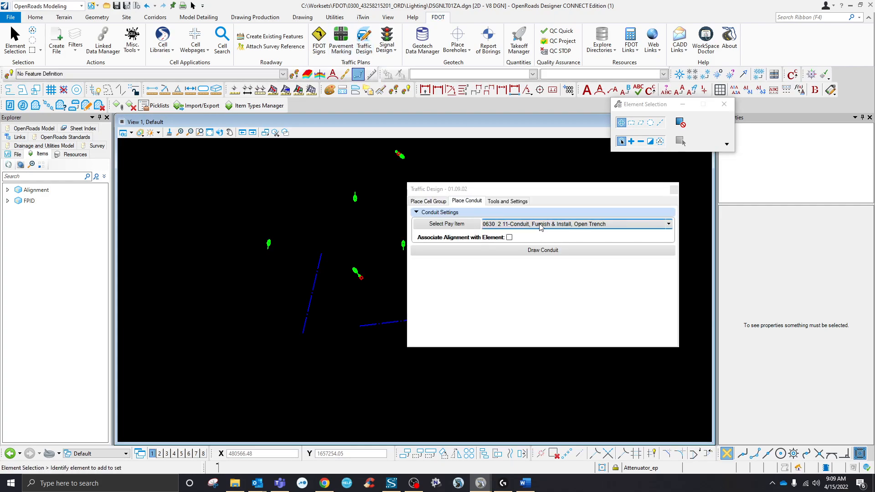
pyautogui.click(541, 227)
pyautogui.click(551, 236)
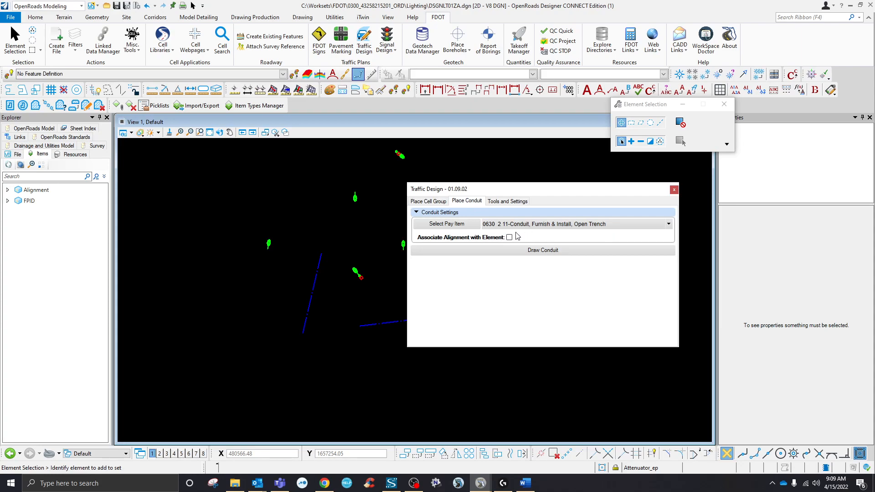
pyautogui.click(458, 225)
pyautogui.click(145, 174)
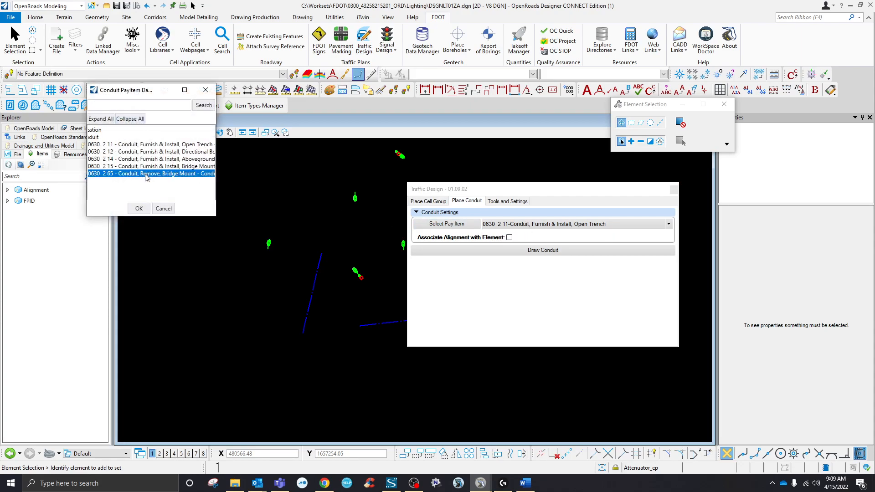
pyautogui.click(139, 208)
# - Draw a near-vertical conduit about 259 ft long west of the existing lighting elements and close the Traffic Design tool
pyautogui.click(543, 250)
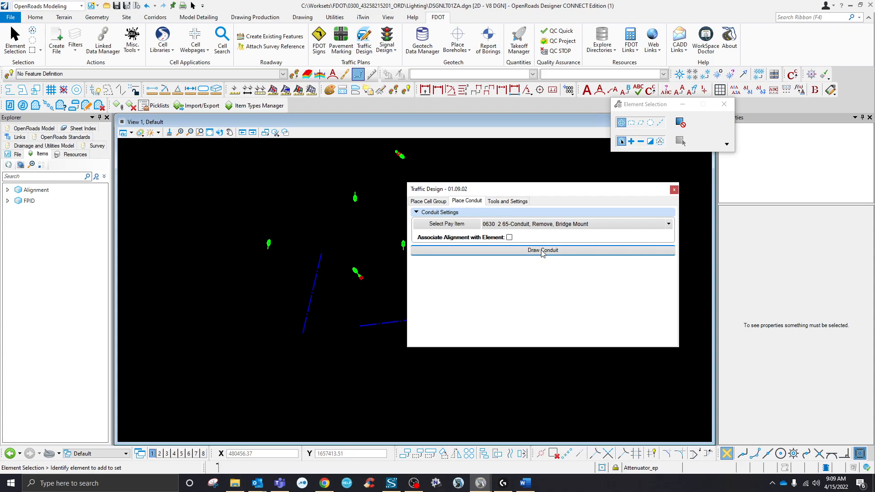
pyautogui.click(215, 185)
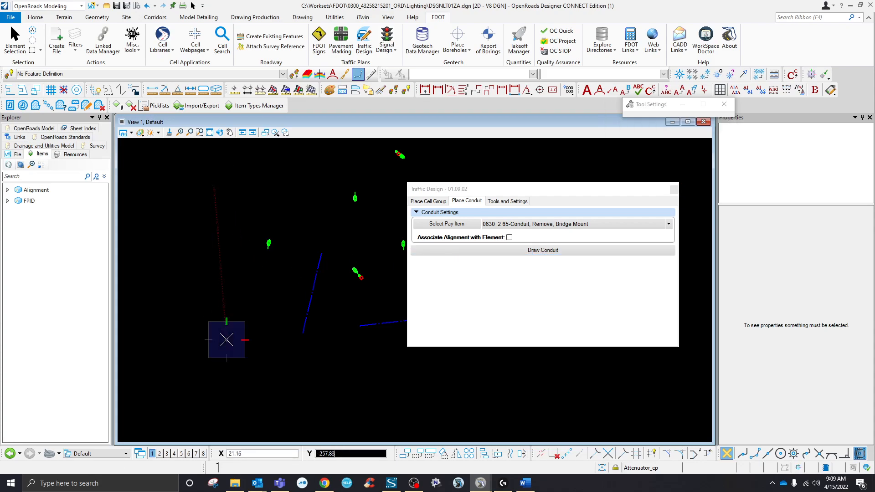
pyautogui.click(227, 336)
pyautogui.rightClick(228, 338)
pyautogui.click(674, 188)
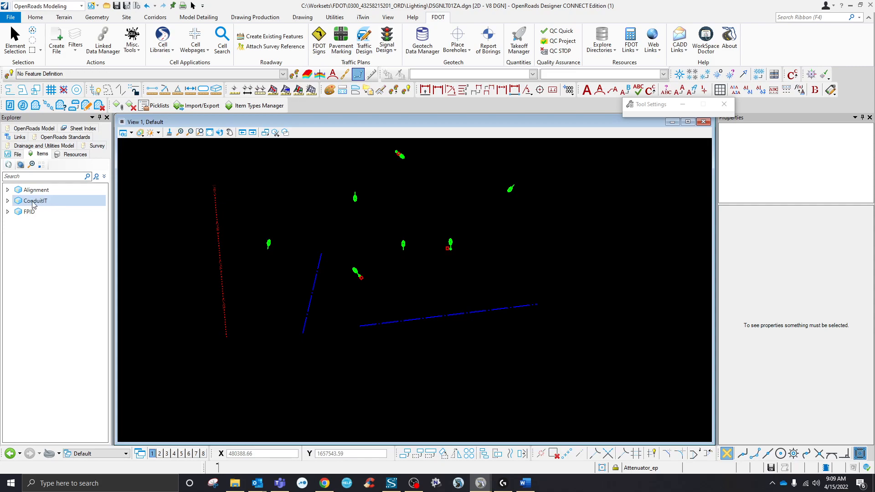
# - Select the newly drawn conduit and examine its ConduitIT pay item properties
pyautogui.click(16, 39)
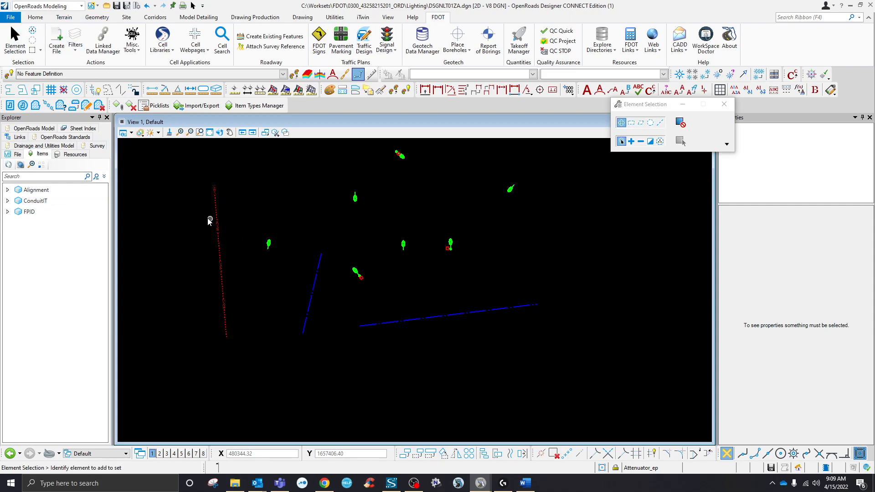
pyautogui.click(215, 219)
pyautogui.scroll(-5, 855, 337)
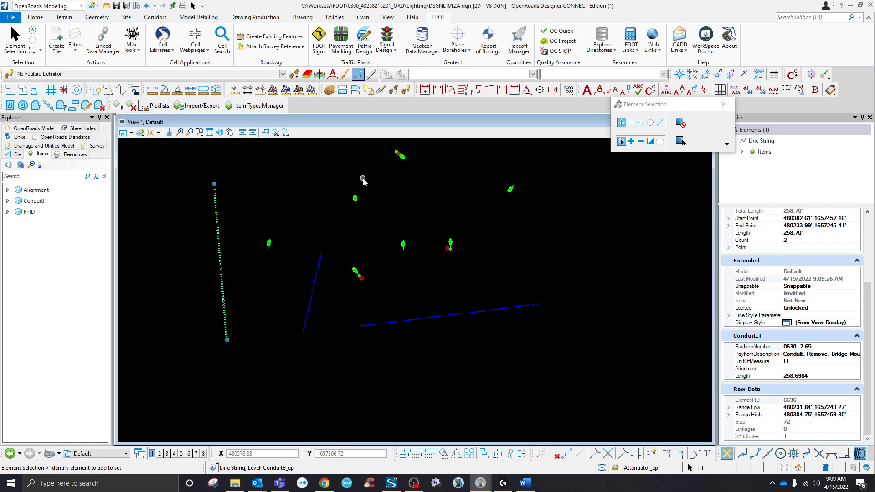
# - Detach the ConduitIT item type from the newly drawn conduit
pyautogui.click(130, 105)
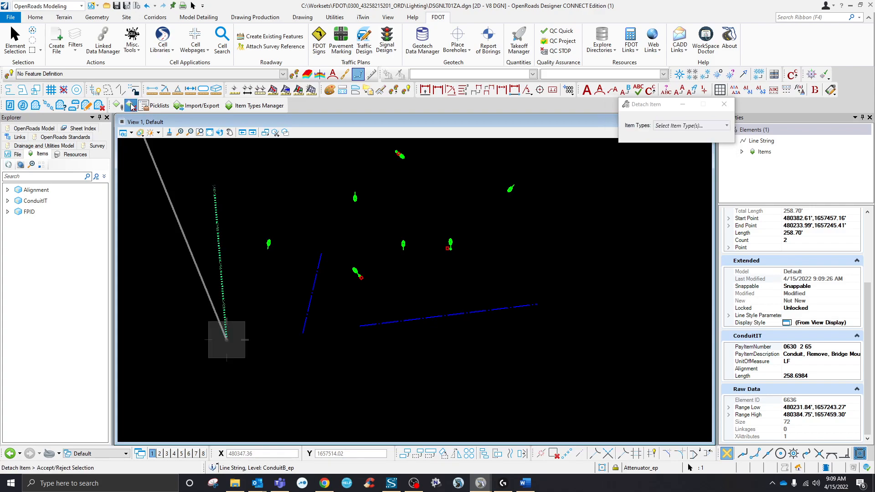
pyautogui.click(692, 125)
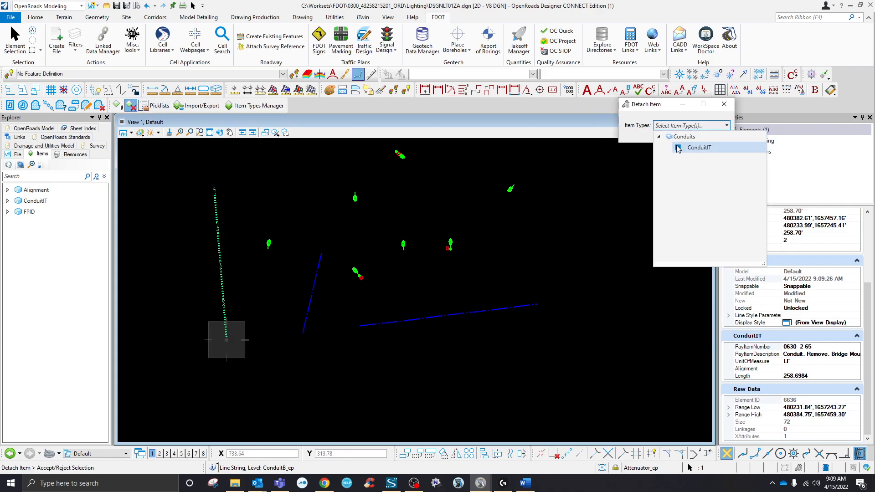
pyautogui.click(678, 147)
pyautogui.click(220, 251)
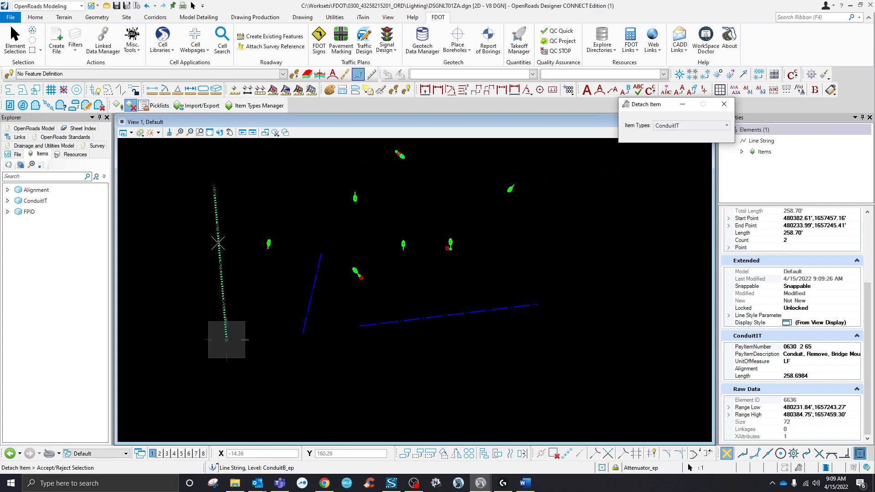
# - Accept the ConduitIT detachment on the near-vertical conduit and clear the selection
pyautogui.click(216, 243)
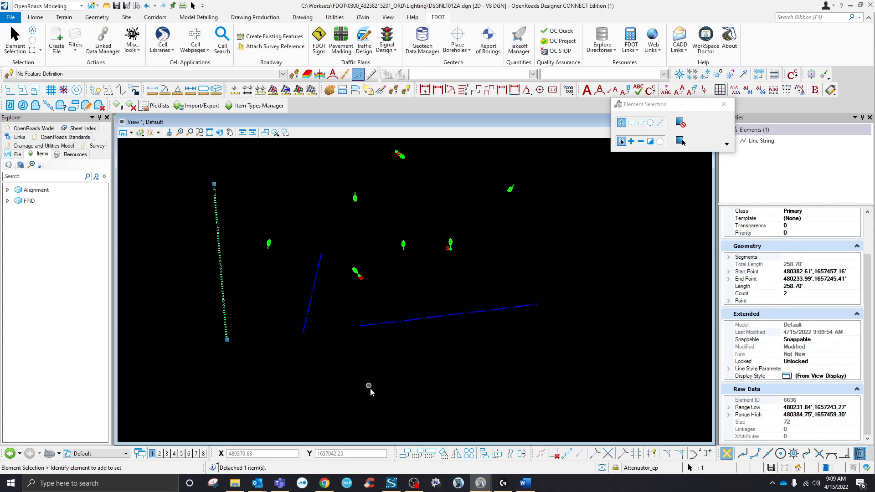
pyautogui.click(370, 387)
# - Attach the FPID and Alignment item types together to the near-vertical conduit
pyautogui.click(221, 273)
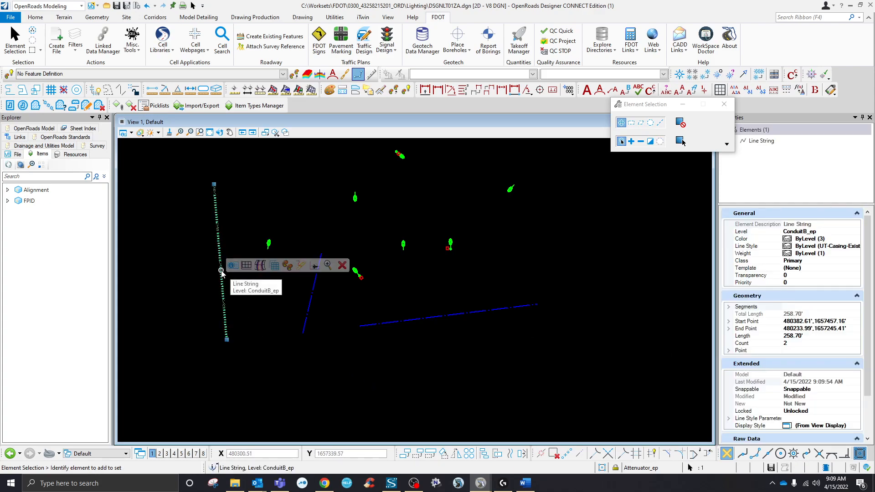
pyautogui.click(118, 106)
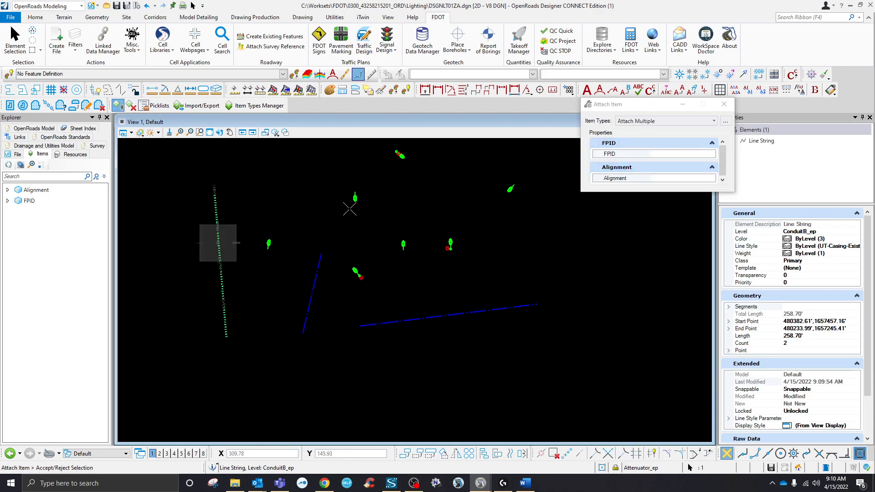
pyautogui.click(217, 209)
pyautogui.click(272, 208)
# - Select all cells, conduits and text in the view and detach the Alignment item type from them
pyautogui.scroll(-2, 352, 294)
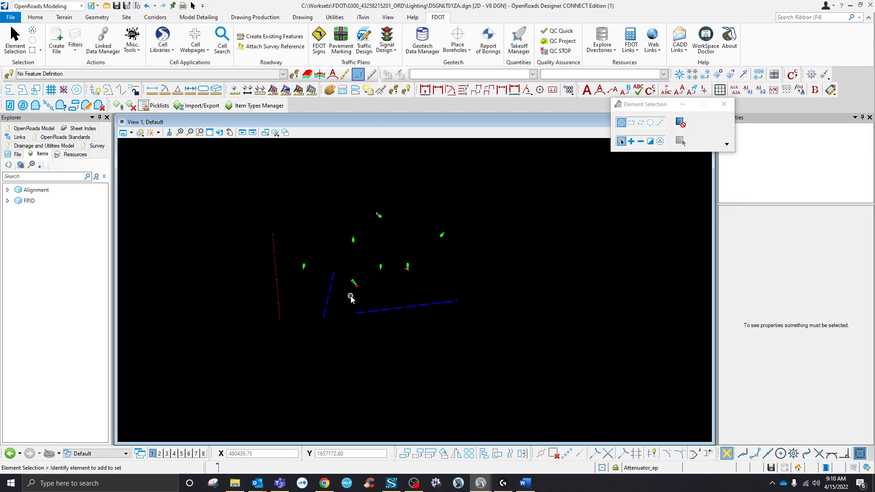
pyautogui.moveTo(218, 172); pyautogui.dragTo(556, 351)
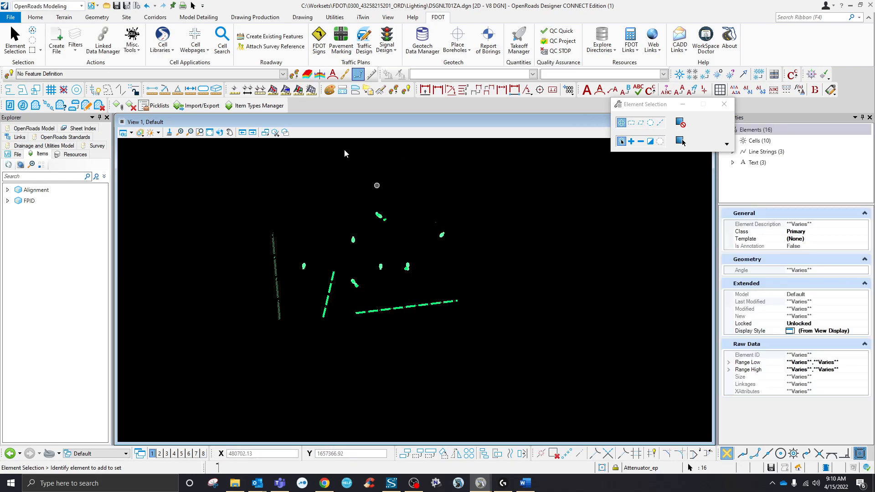
pyautogui.click(131, 106)
pyautogui.click(680, 130)
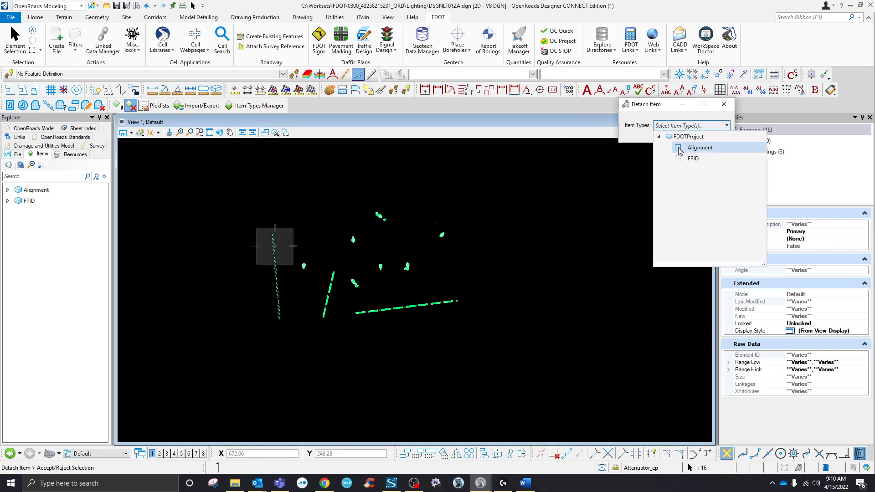
pyautogui.click(678, 148)
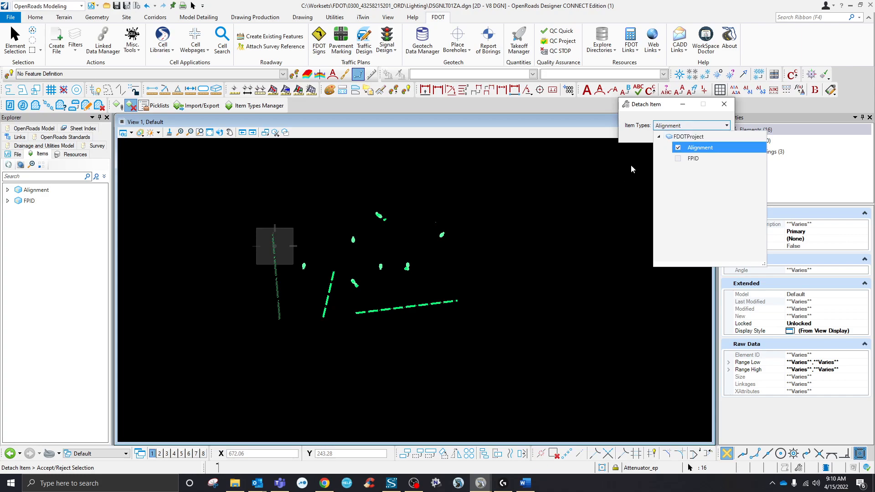
pyautogui.click(643, 109)
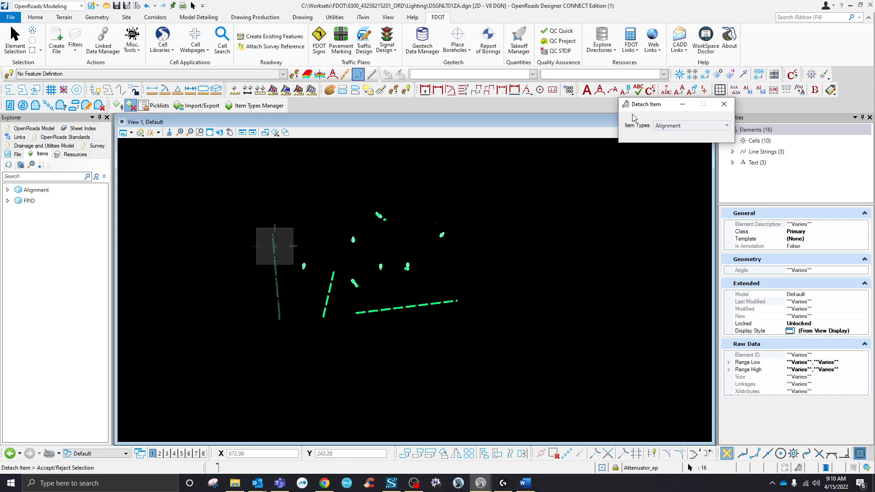
pyautogui.click(375, 309)
pyautogui.click(384, 290)
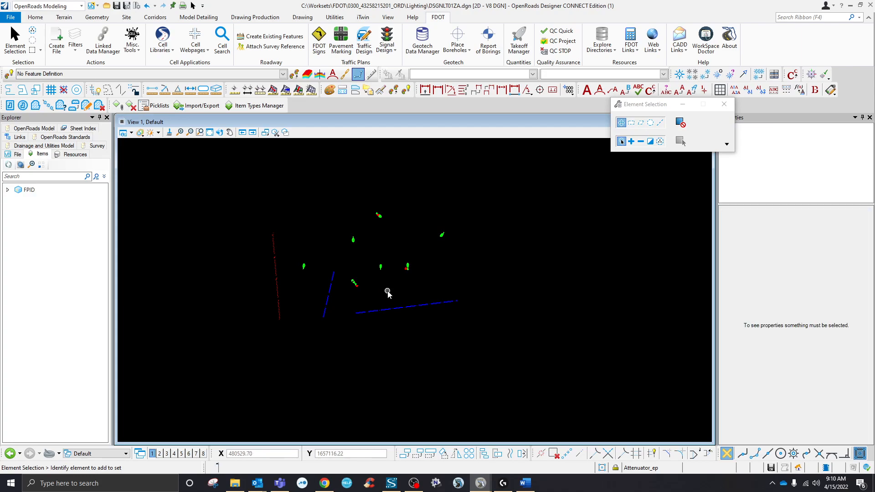
pyautogui.click(327, 298)
pyautogui.scroll(-5, 803, 382)
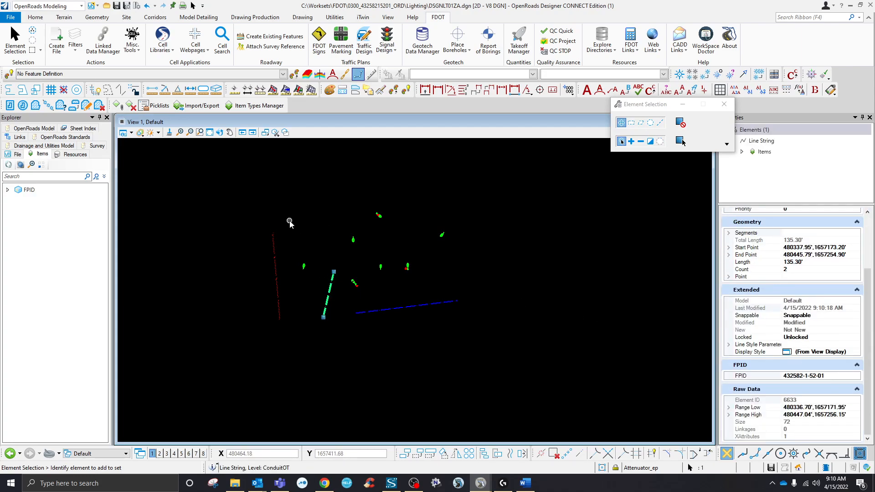
pyautogui.click(277, 288)
pyautogui.click(368, 312)
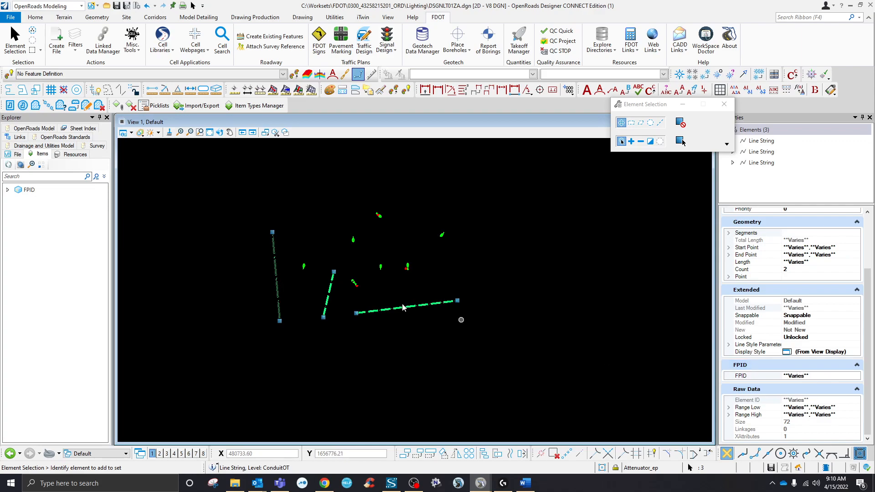
pyautogui.click(820, 376)
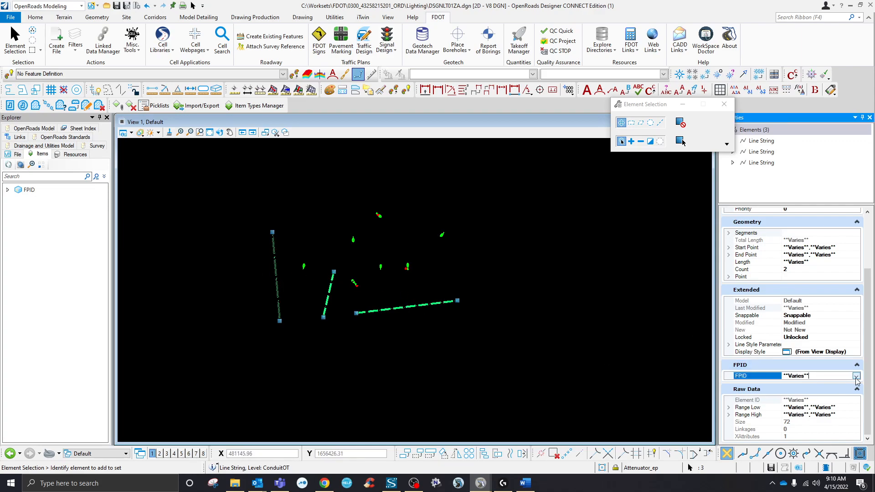
pyautogui.click(817, 383)
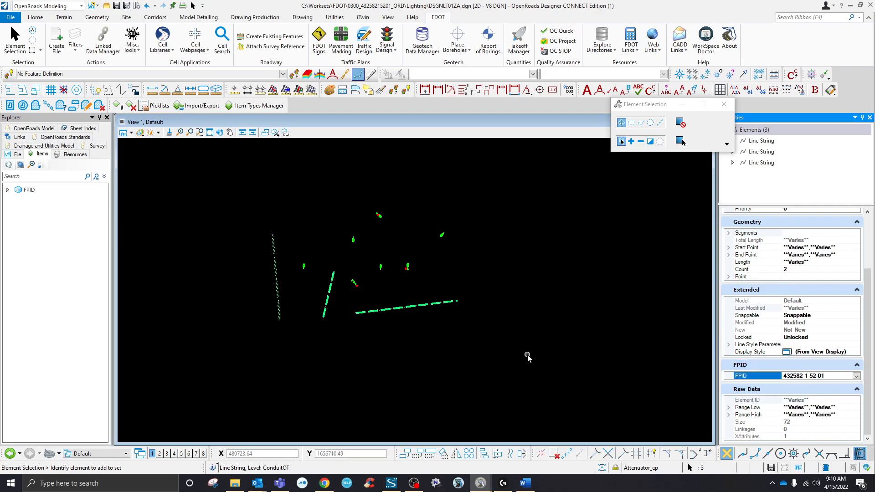
# - Add all the other lighting elements to the conduit selection, check their common properties, and clear the selection
pyautogui.click(277, 284)
pyautogui.keyDown('ctrl'); pyautogui.click(328, 297); pyautogui.keyUp('ctrl')
pyautogui.keyDown('ctrl'); pyautogui.click(372, 312); pyautogui.keyUp('ctrl')
pyautogui.keyDown('ctrl'); pyautogui.moveTo(269, 182); pyautogui.dragTo(185, 185); pyautogui.keyUp('ctrl')
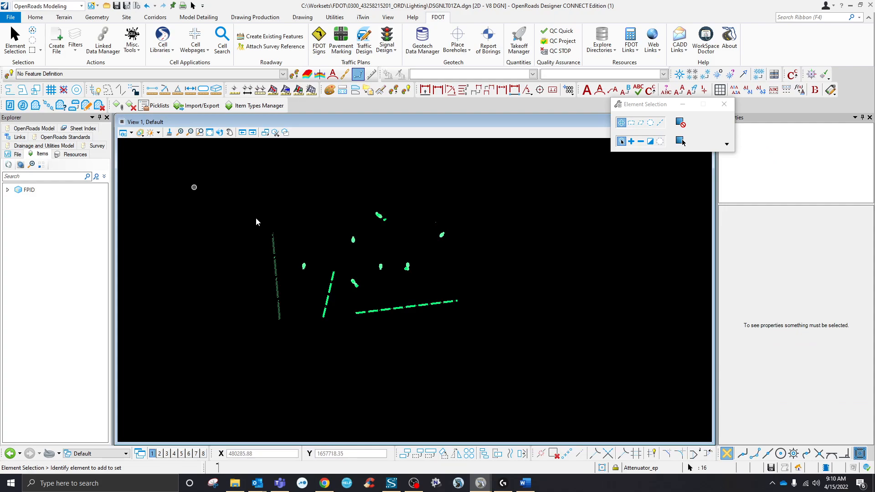
pyautogui.click(348, 344)
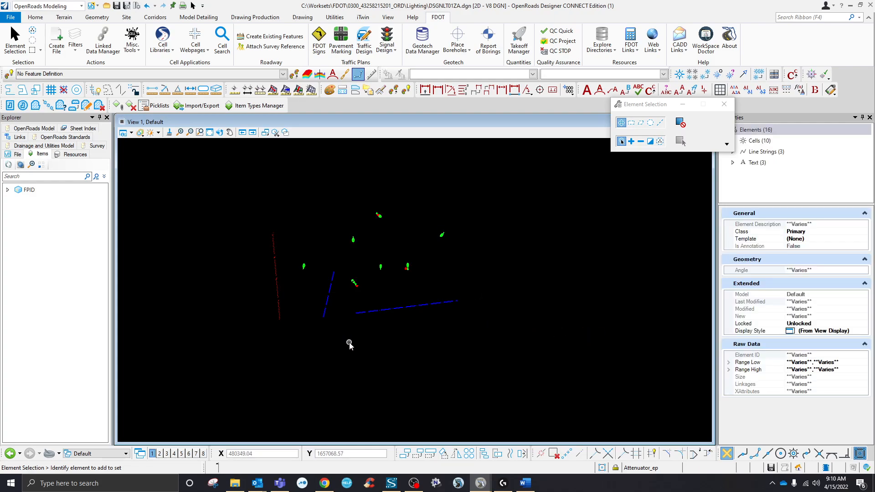
# - Select the three conduits with the nearest luminaire and check their shared FPID property
pyautogui.click(275, 285)
pyautogui.keyDown('ctrl'); pyautogui.click(304, 266); pyautogui.keyUp('ctrl')
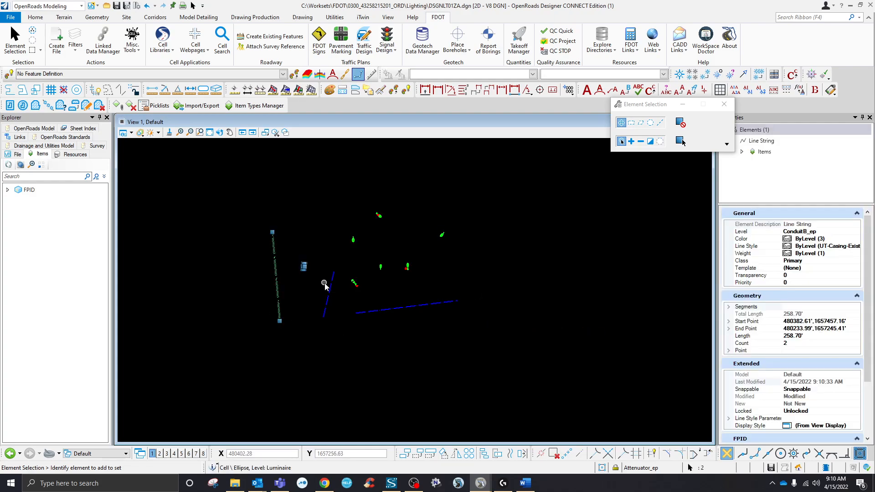
pyautogui.keyDown('ctrl'); pyautogui.click(331, 290); pyautogui.keyUp('ctrl')
pyautogui.keyDown('ctrl'); pyautogui.click(388, 311); pyautogui.keyUp('ctrl')
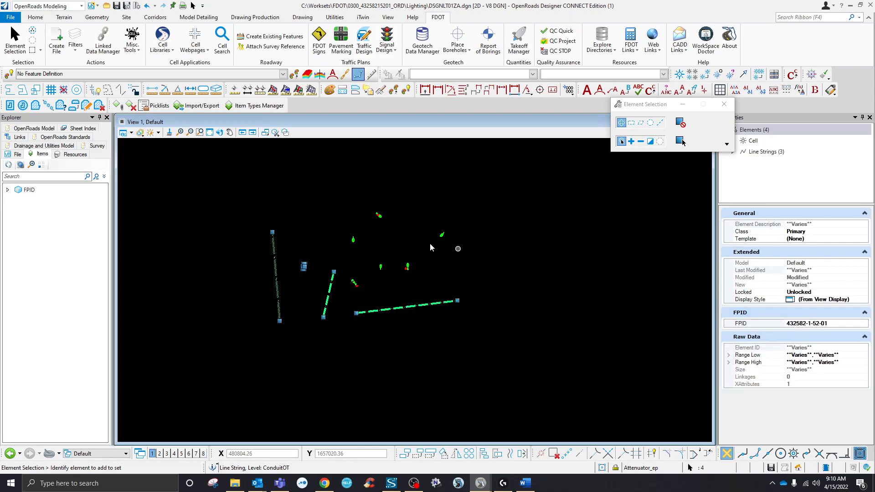
pyautogui.click(461, 253)
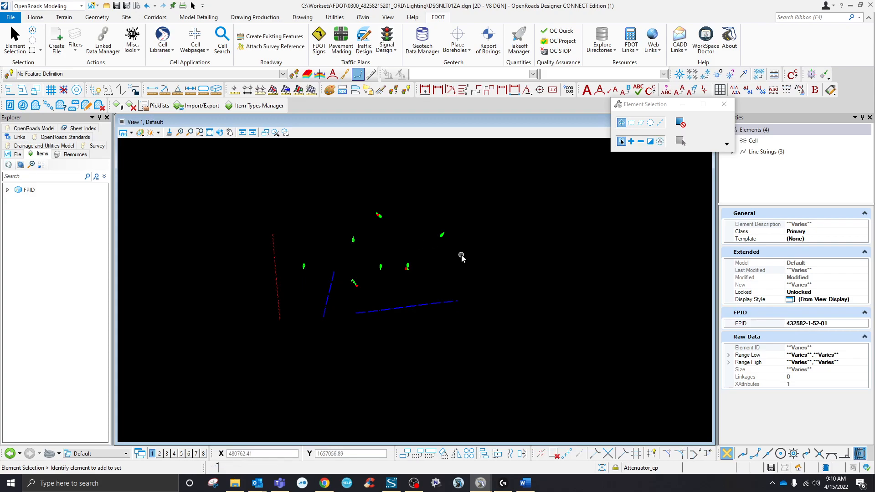
pyautogui.click(118, 106)
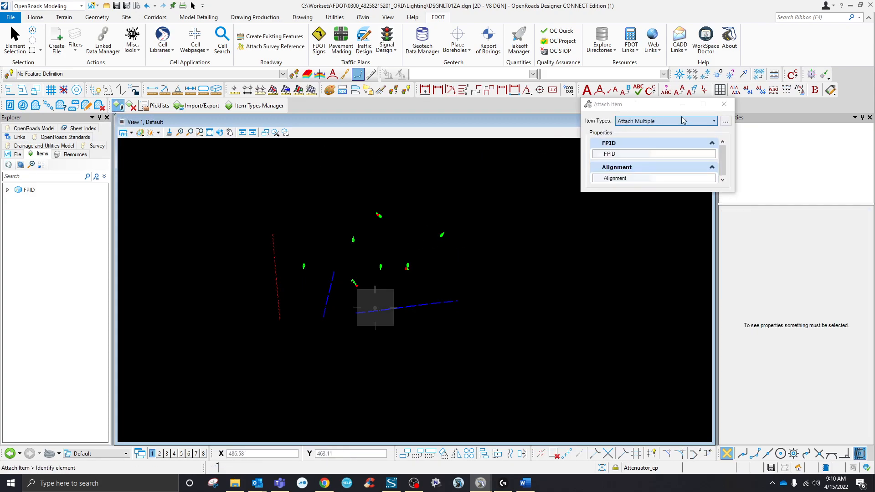
pyautogui.click(725, 104)
pyautogui.click(131, 106)
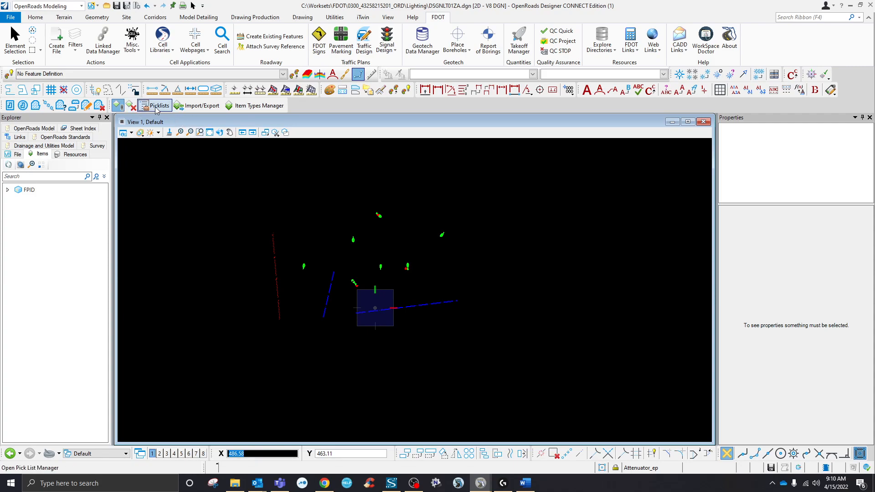
# - Open the Item Types manager and examine the properties of item type 1IT in library 1
pyautogui.click(238, 108)
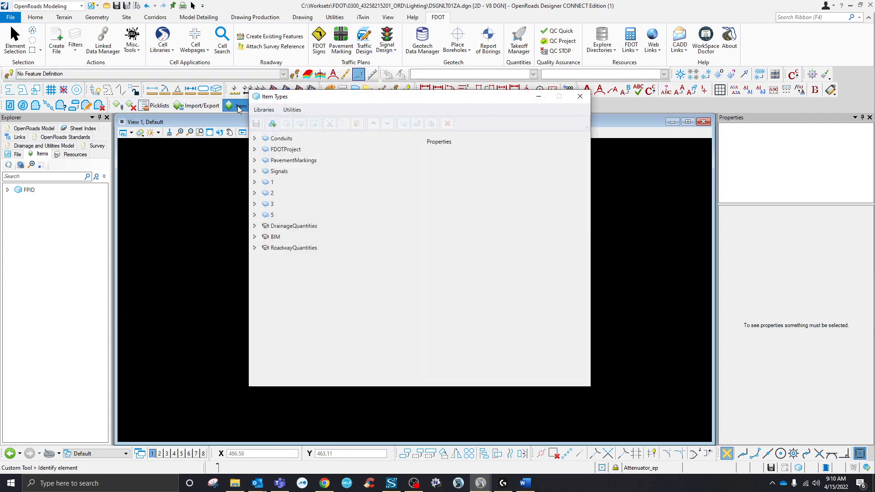
pyautogui.moveTo(344, 105); pyautogui.dragTo(554, 124)
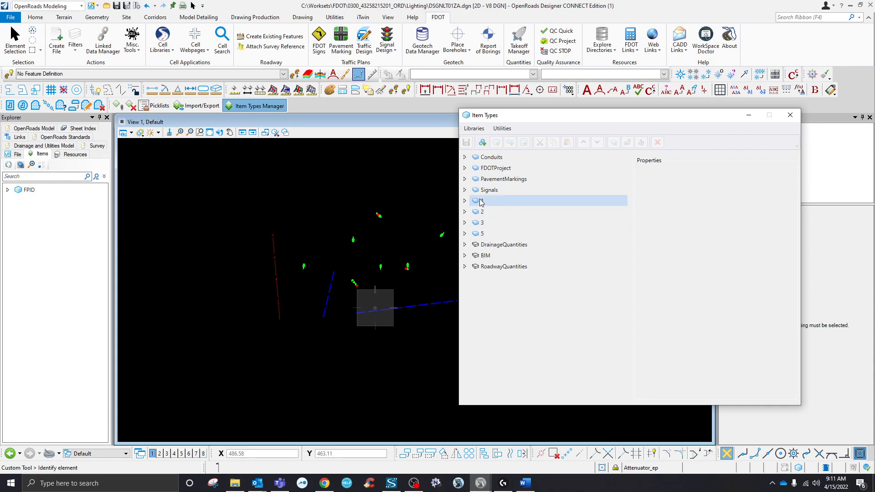
pyautogui.click(465, 201)
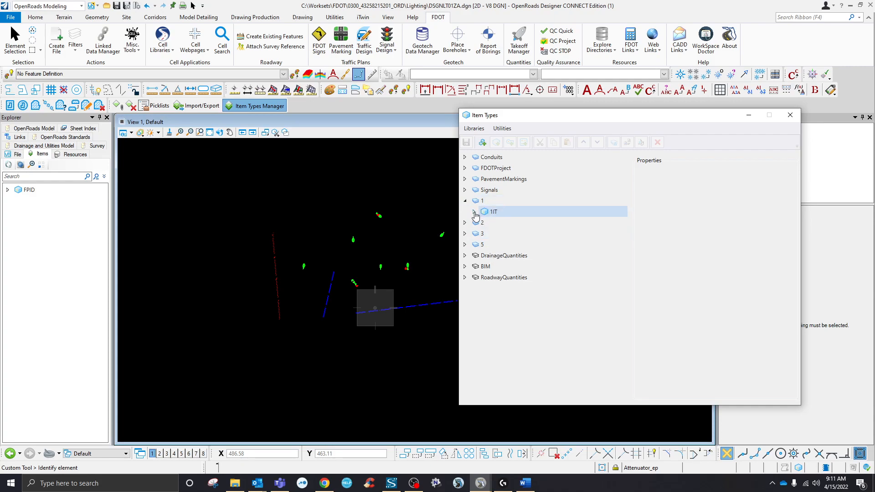
pyautogui.click(474, 212)
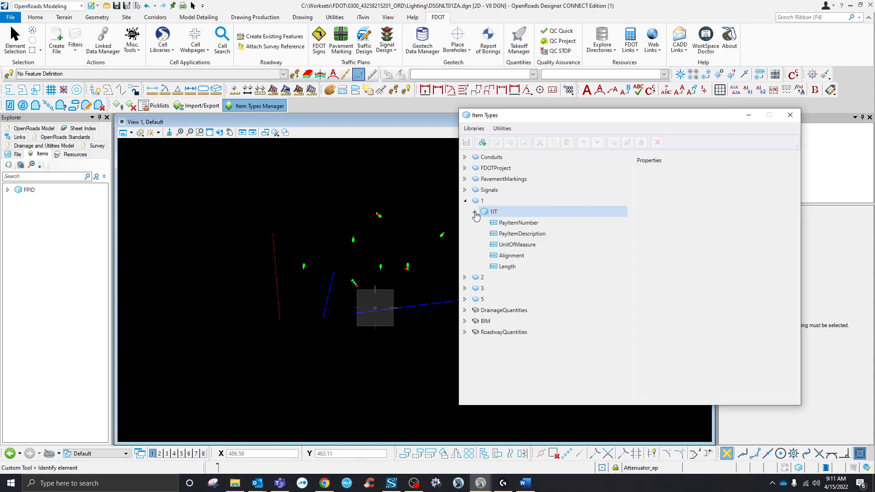
# - Examine the ConduitIT item type in the Conduits library, including its PayItemNumber definition, and collapse the expanded libraries
pyautogui.click(489, 159)
pyautogui.click(465, 157)
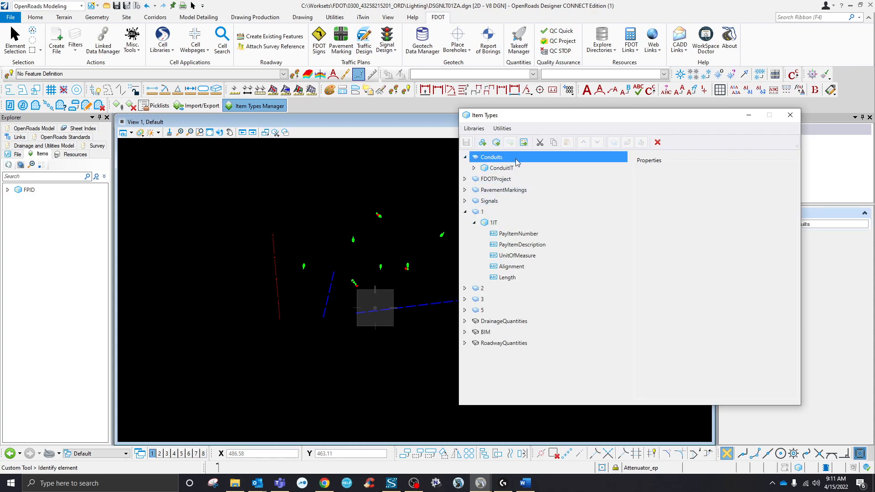
pyautogui.click(474, 168)
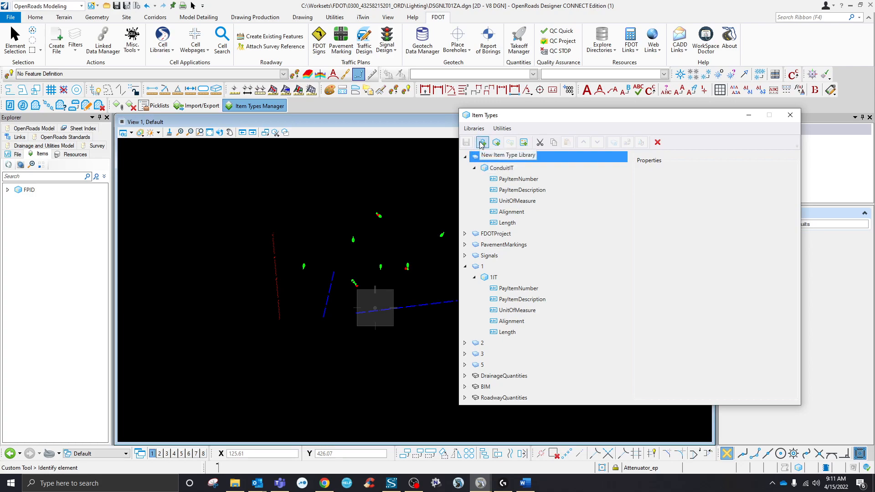
pyautogui.click(533, 180)
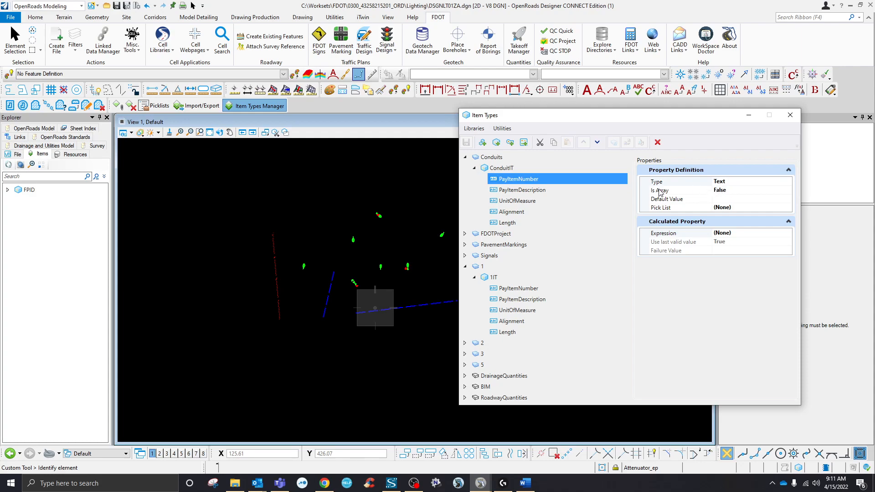
pyautogui.click(501, 169)
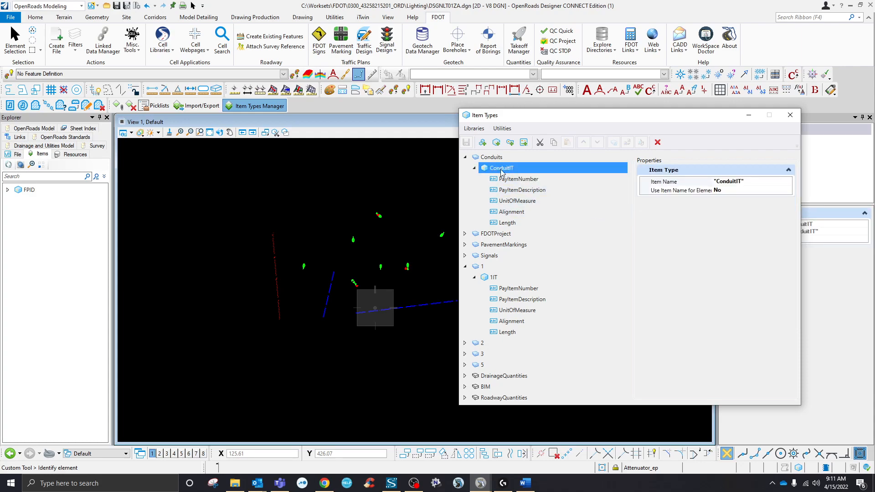
pyautogui.click(475, 168)
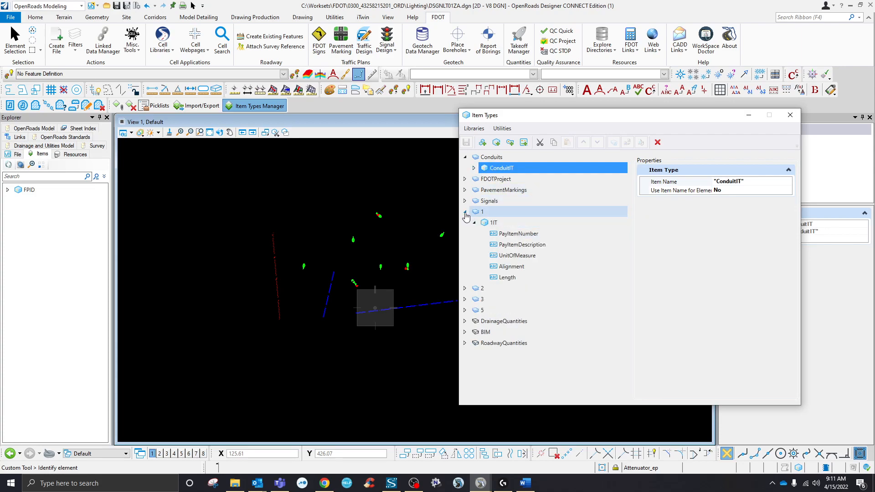
pyautogui.click(465, 213)
pyautogui.click(469, 160)
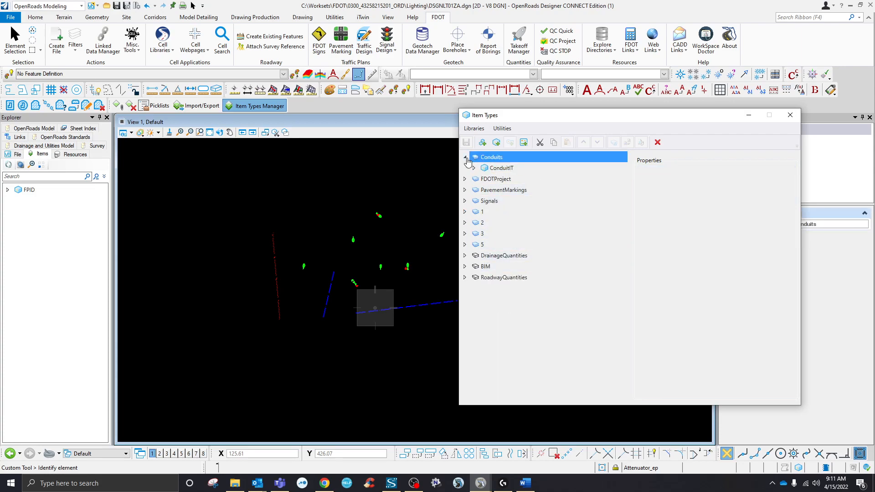
# - Duplicate the Conduits item type library
pyautogui.doubleClick(485, 158)
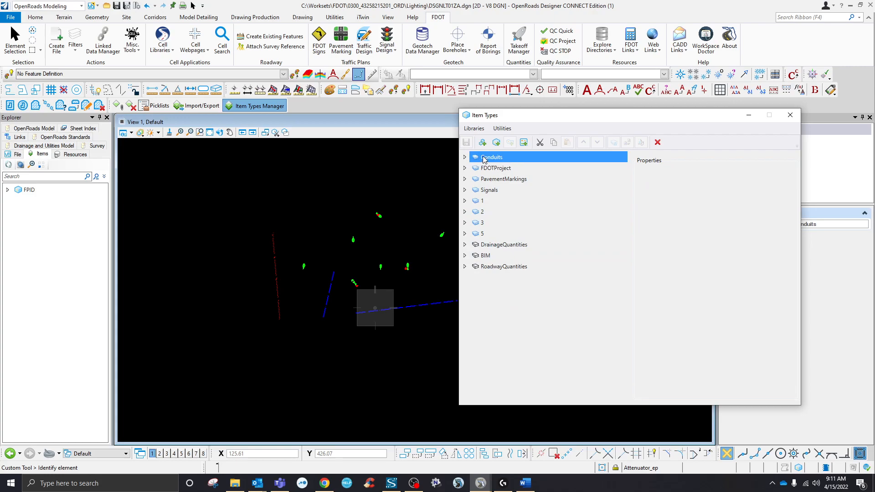
pyautogui.rightClick(486, 158)
pyautogui.click(524, 205)
pyautogui.click(568, 143)
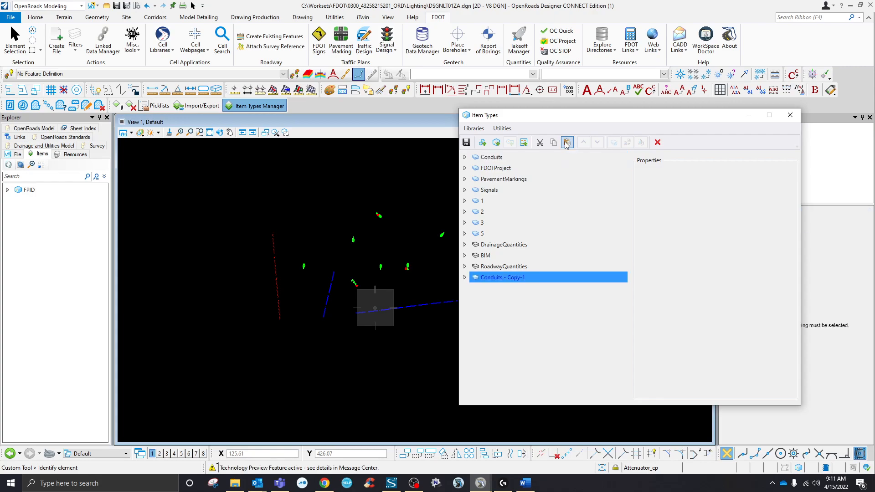
# - Rename the copied Conduits library to 7 and expand it down to the properties of its ConduitIT item type
pyautogui.rightClick(493, 278)
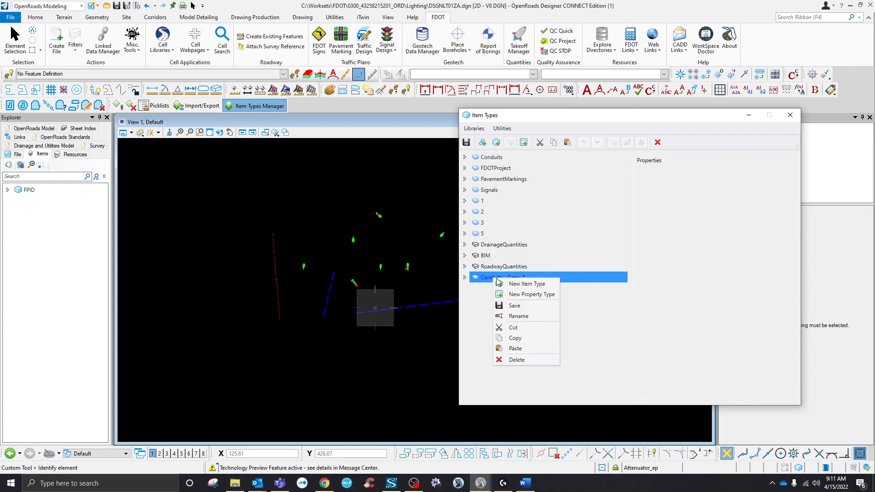
pyautogui.click(535, 318)
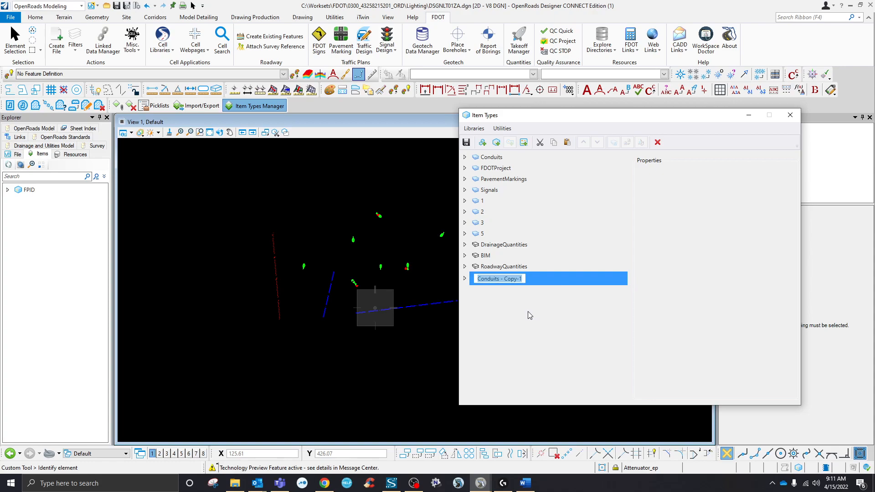
pyautogui.write('7')
pyautogui.press('Return')
pyautogui.click(469, 275)
pyautogui.click(474, 289)
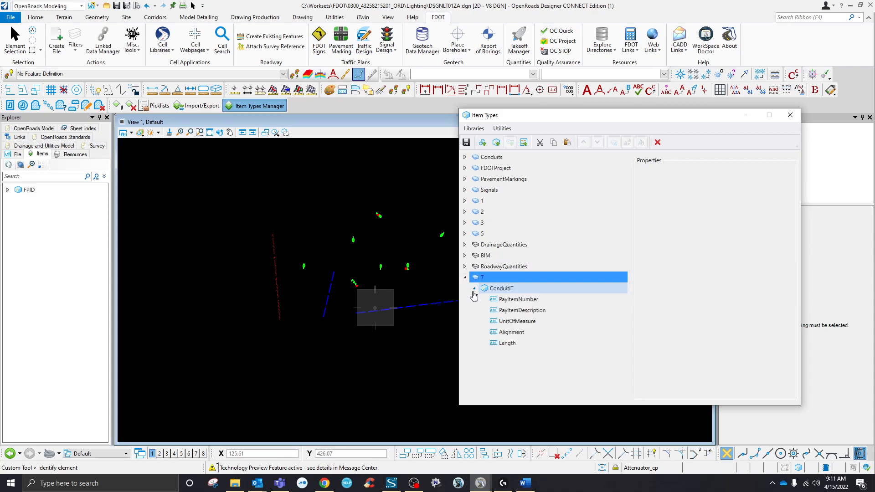
# - Rename the ConduitIT item type in library 7 to 7IT
pyautogui.click(502, 289)
pyautogui.rightClick(501, 292)
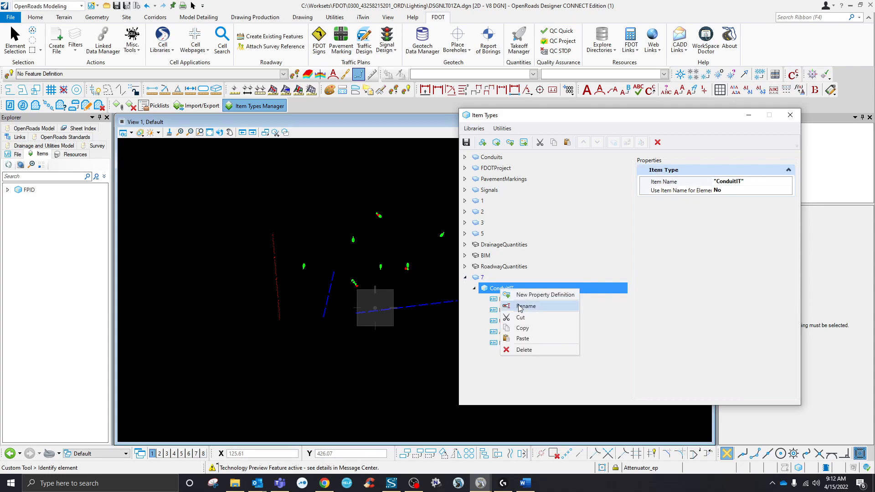
pyautogui.click(513, 305)
pyautogui.click(508, 290)
pyautogui.moveTo(505, 291); pyautogui.dragTo(488, 290)
pyautogui.press('BackSpace')
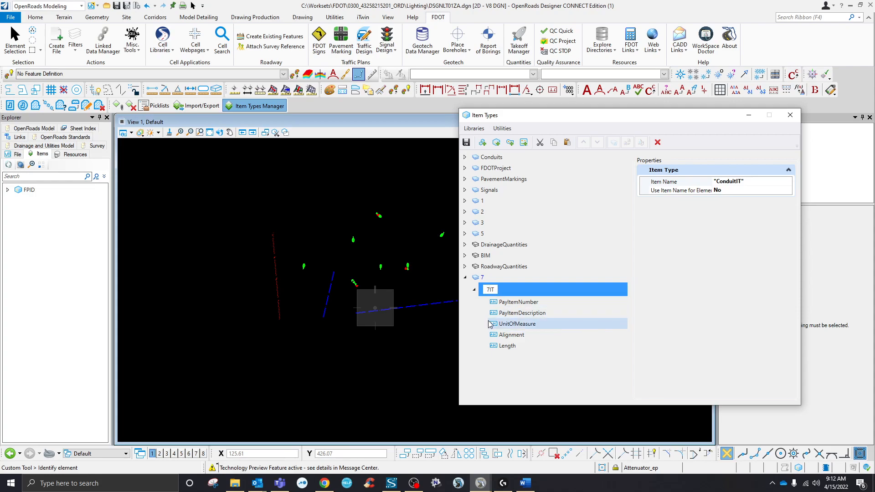
pyautogui.click(490, 279)
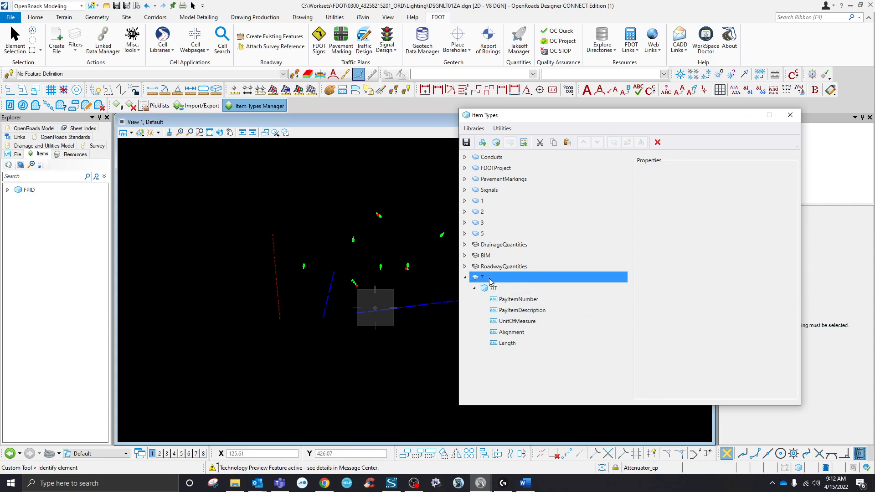
# - Save the item type library changes, check the contents of library 7 and close the Item Types manager
pyautogui.click(467, 143)
pyautogui.click(466, 277)
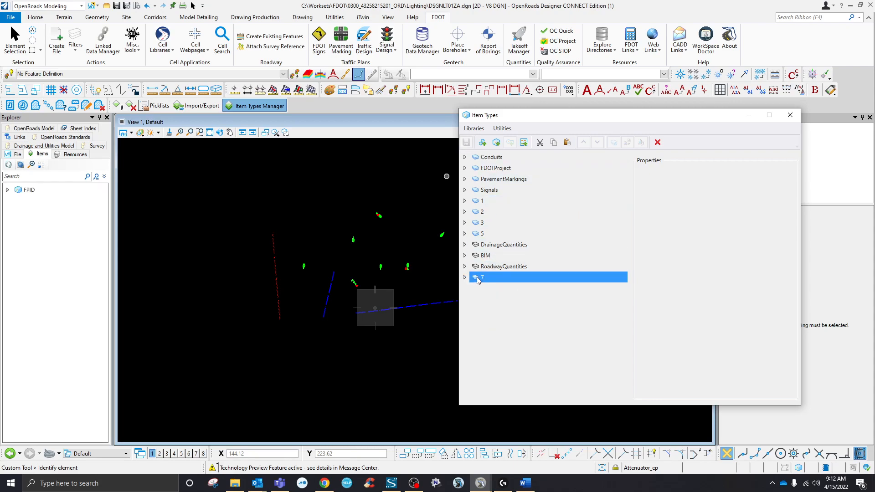
pyautogui.click(466, 278)
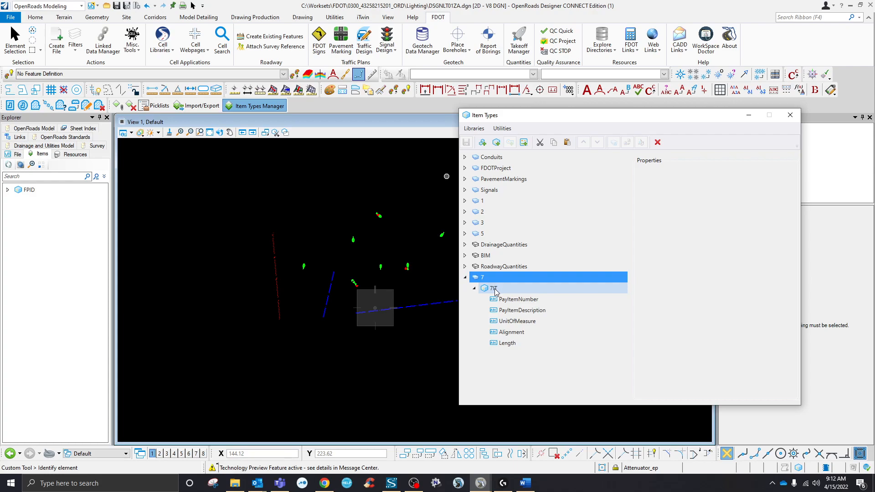
pyautogui.click(475, 129)
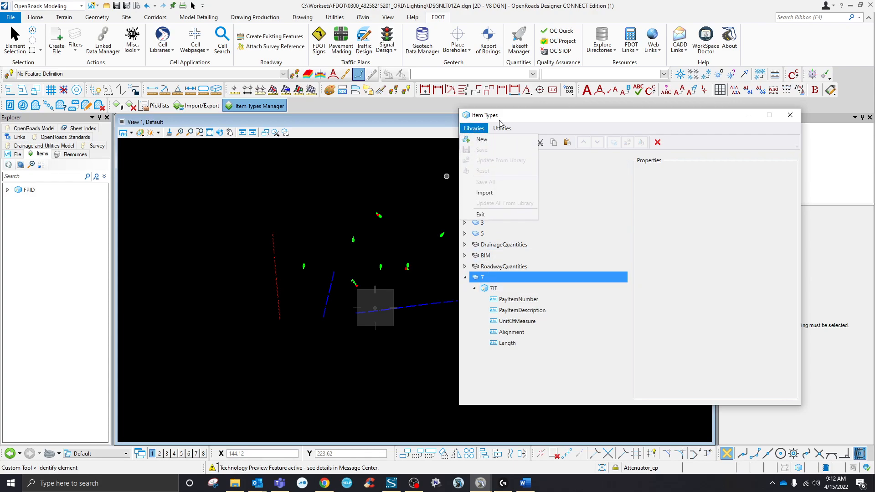
pyautogui.click(487, 126)
pyautogui.click(791, 115)
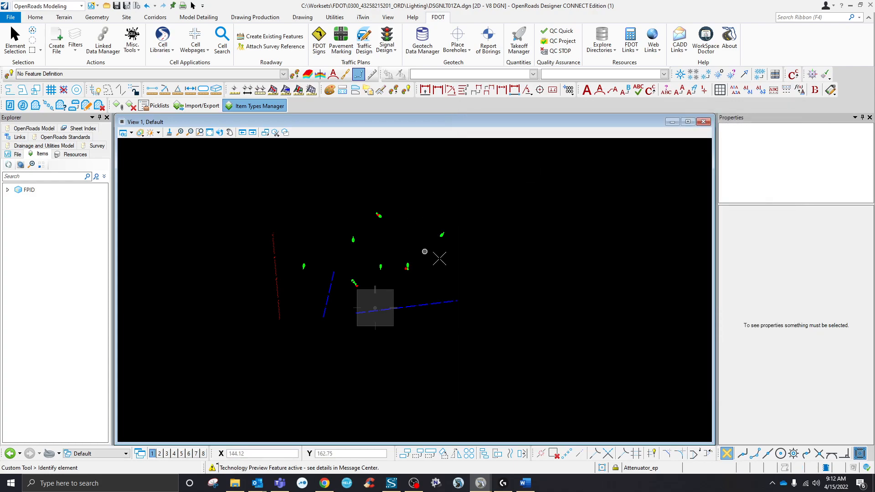
# - Attach the 1IT item type from library 1 to the three conduit line strings
pyautogui.click(16, 40)
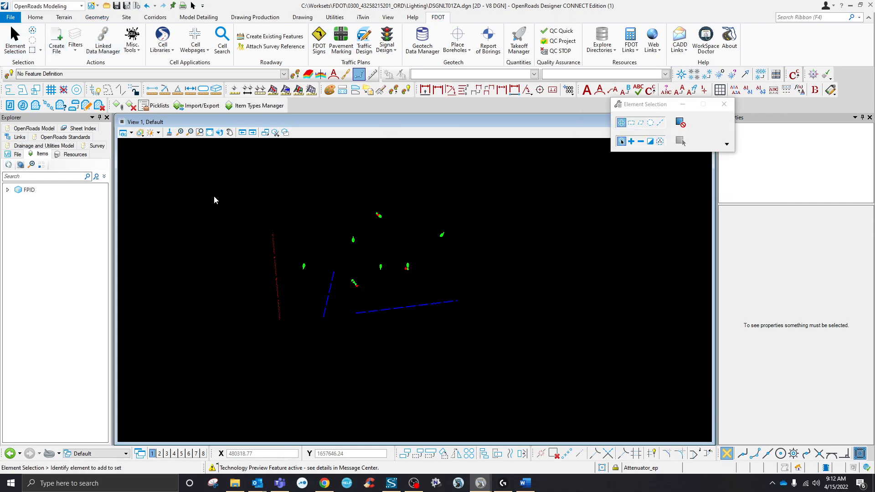
pyautogui.click(274, 258)
pyautogui.click(328, 298)
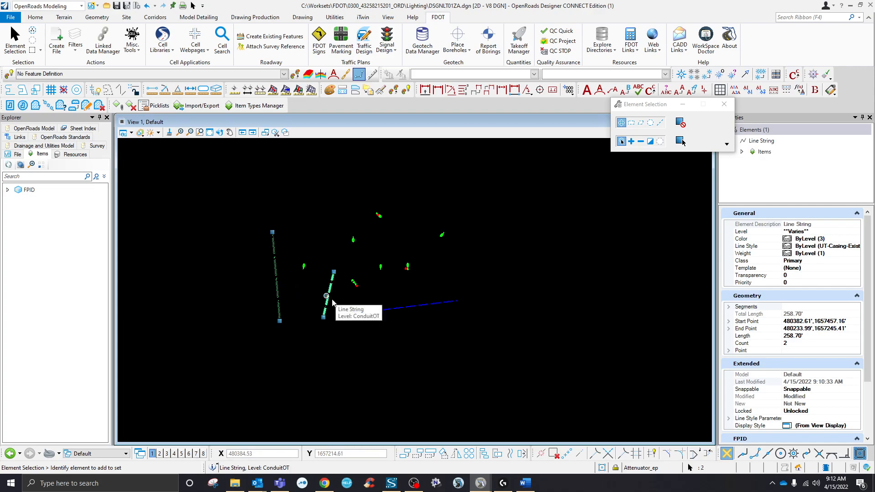
pyautogui.click(373, 311)
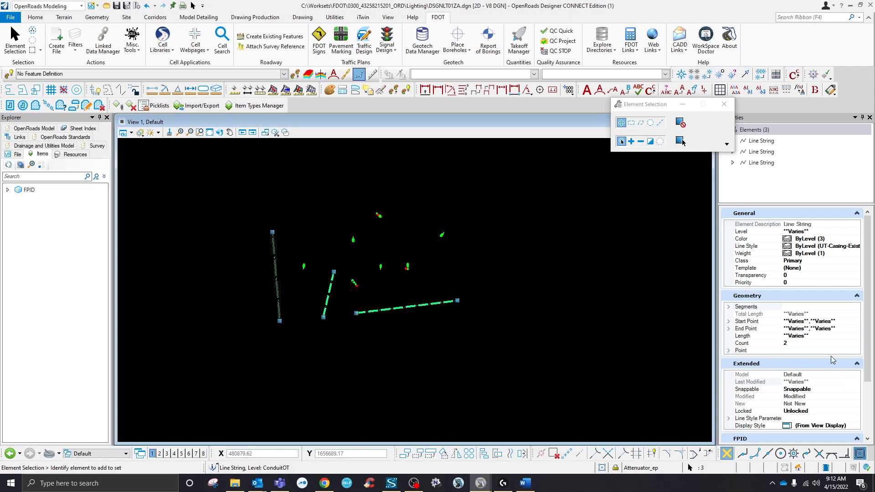
pyautogui.scroll(-2, 821, 361)
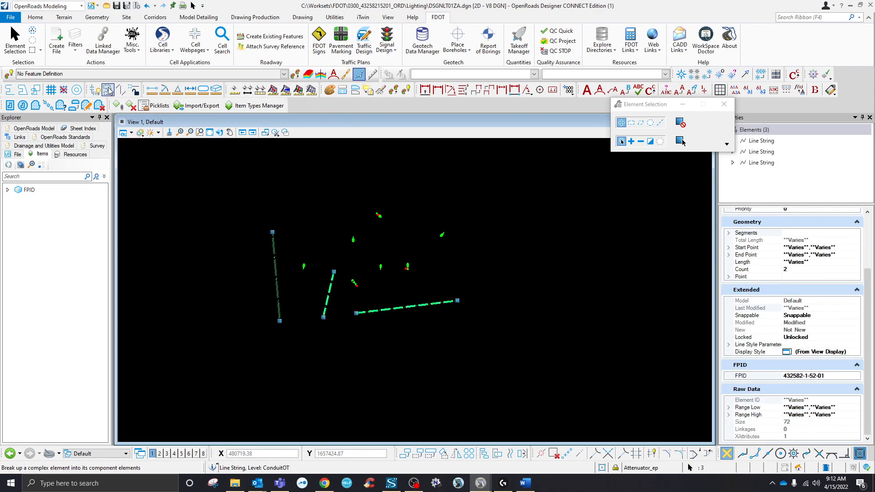
pyautogui.click(120, 107)
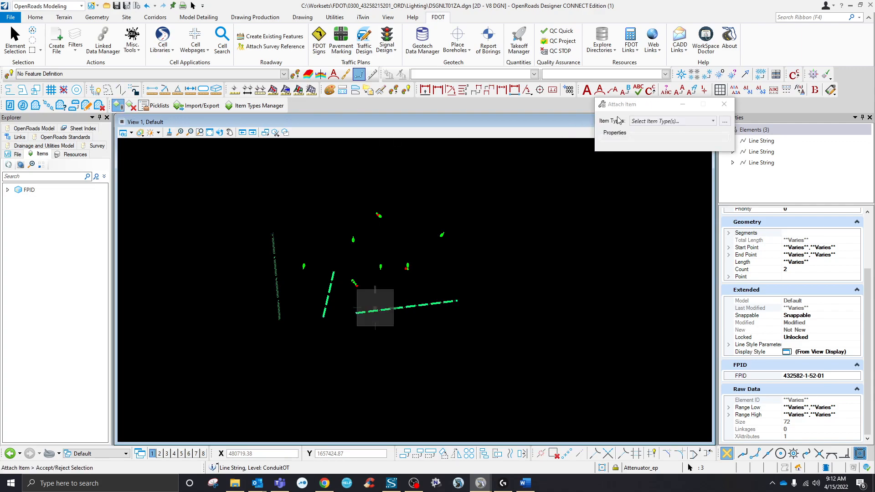
pyautogui.click(644, 121)
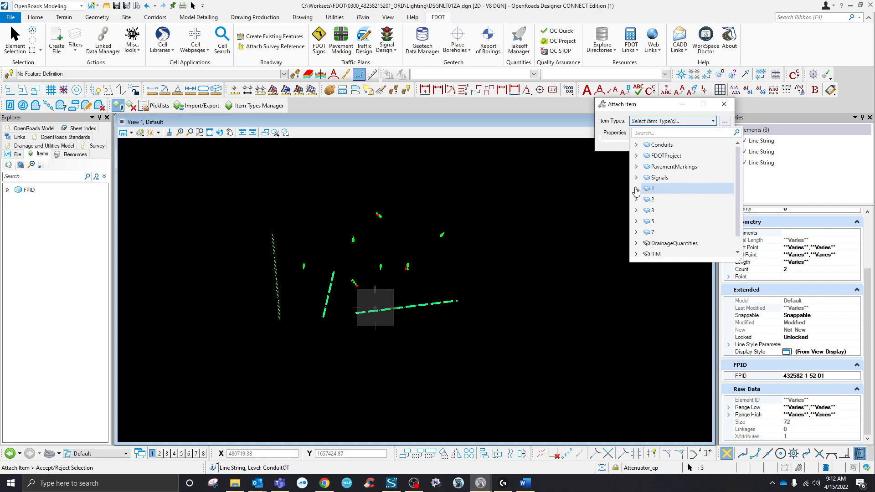
pyautogui.click(637, 189)
pyautogui.click(656, 200)
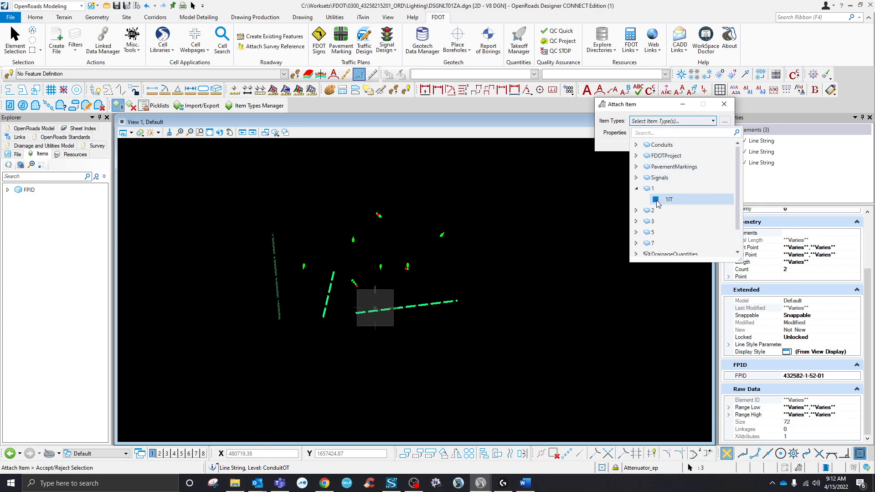
pyautogui.click(607, 109)
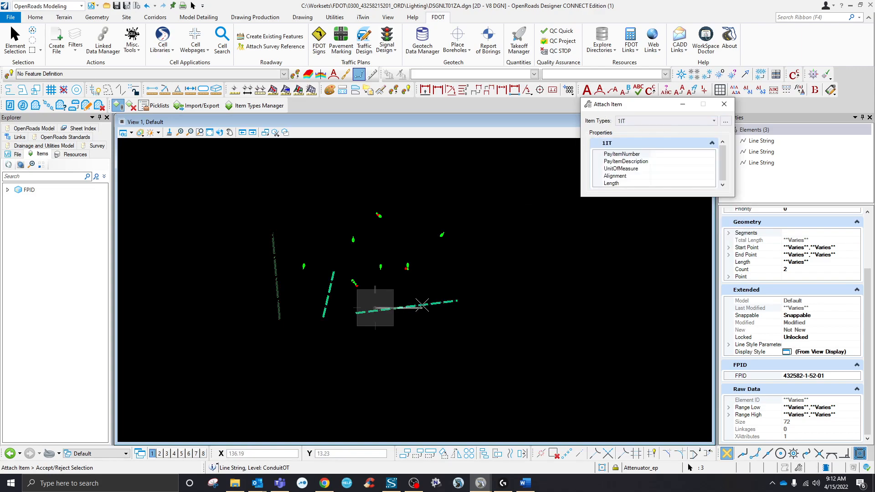
pyautogui.click(419, 308)
# - Set the 1IT Alignment property of the three conduit lines to BL44 and reselect the lines to check it
pyautogui.scroll(-2, 796, 376)
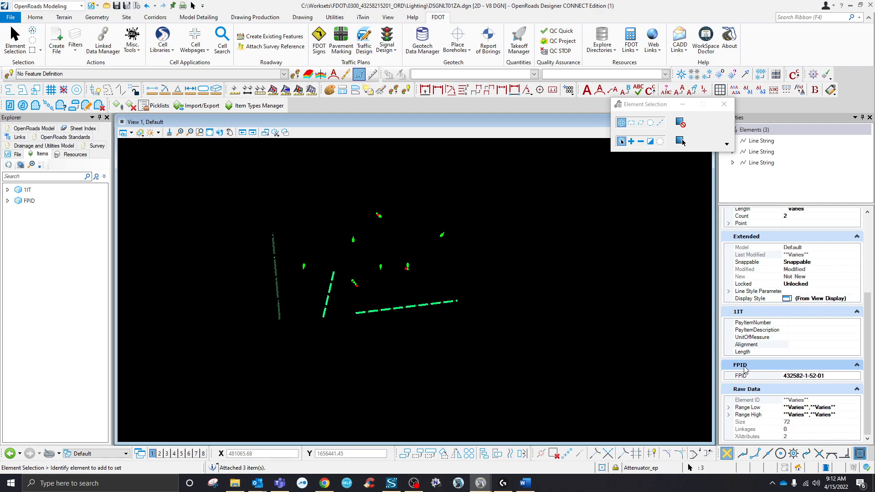
pyautogui.click(799, 345)
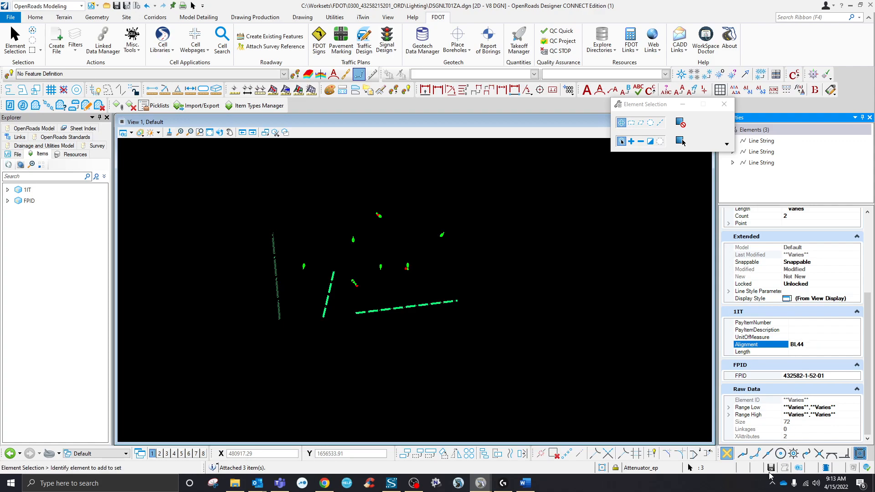
pyautogui.click(331, 315)
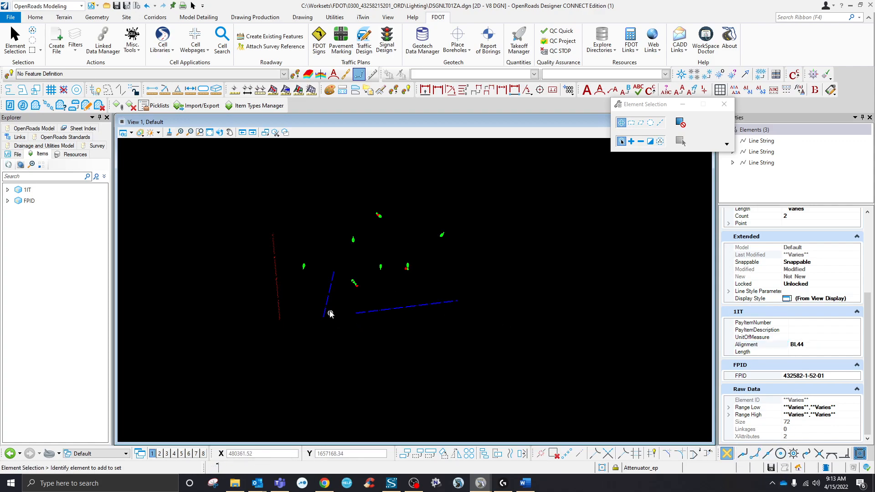
pyautogui.click(277, 293)
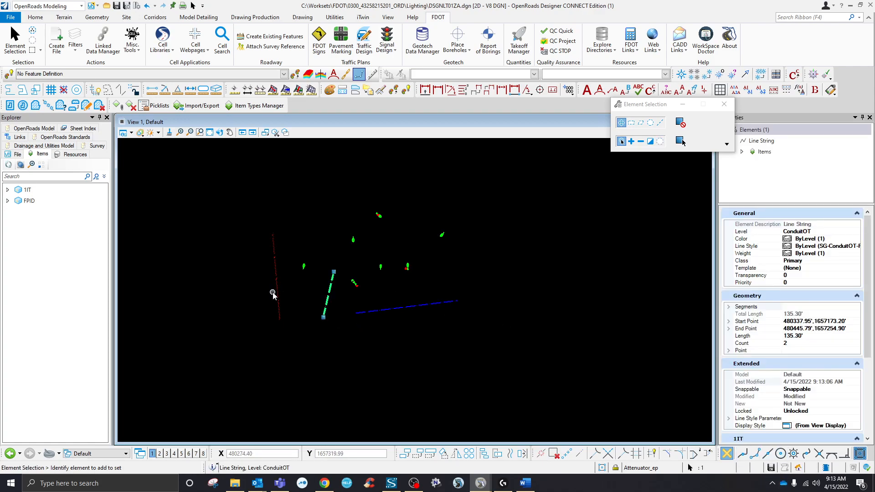
pyautogui.click(379, 310)
pyautogui.scroll(-5, 809, 359)
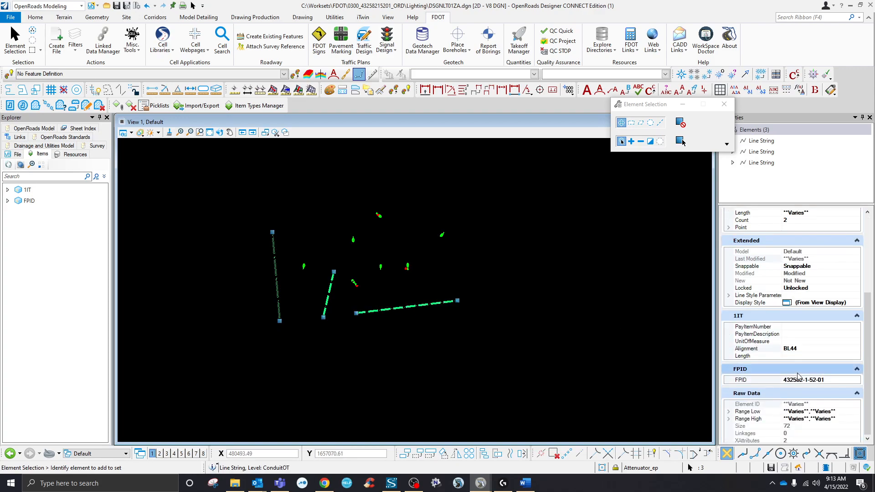
# - Attach the Alignment item type from the FDOTProject library to the three selected conduit lines
pyautogui.click(118, 106)
pyautogui.click(660, 120)
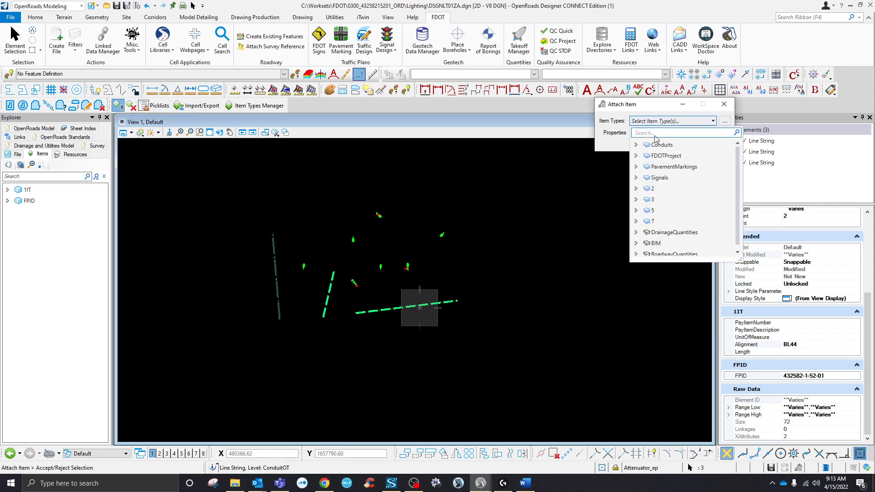
pyautogui.click(636, 155)
pyautogui.click(656, 167)
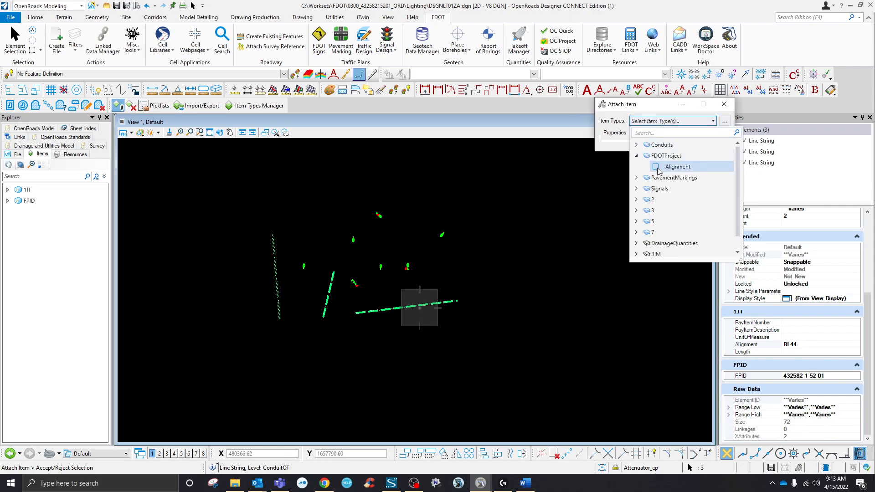
pyautogui.click(622, 123)
pyautogui.click(367, 310)
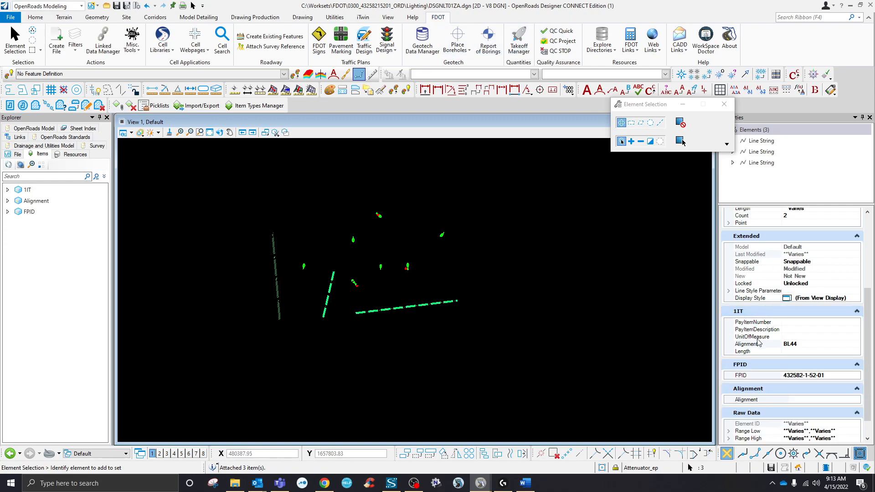
# - Set the separate Alignment item's Alignment property to BL44 for the selected conduit lines
pyautogui.scroll(-1, 758, 343)
pyautogui.click(819, 387)
pyautogui.click(857, 387)
pyautogui.click(799, 394)
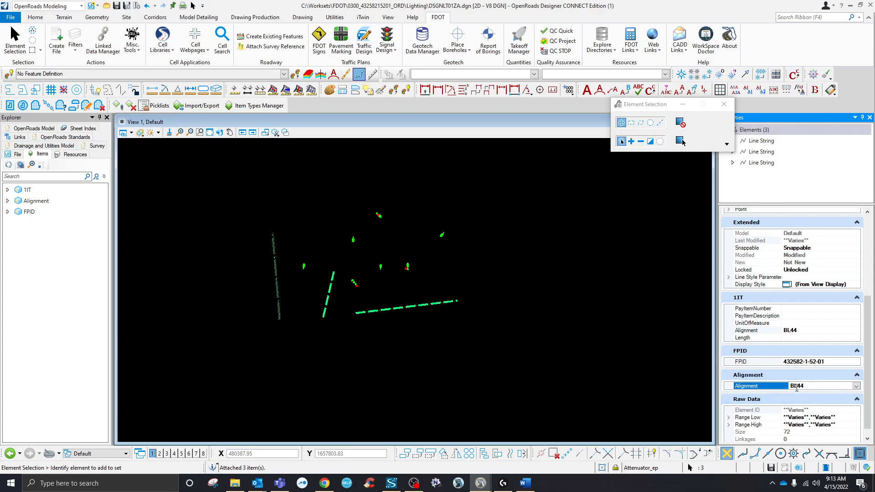
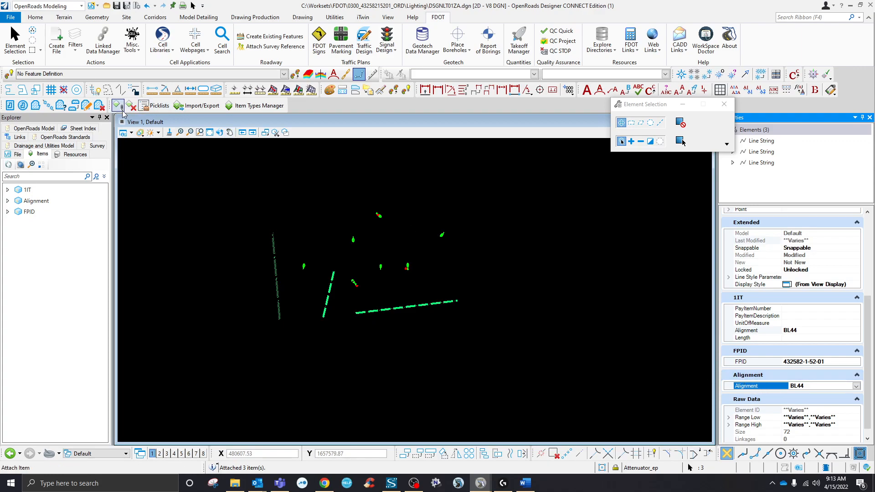
# - Detach the FDOTProject Alignment item type from the three conduit lines
pyautogui.click(131, 106)
pyautogui.click(669, 126)
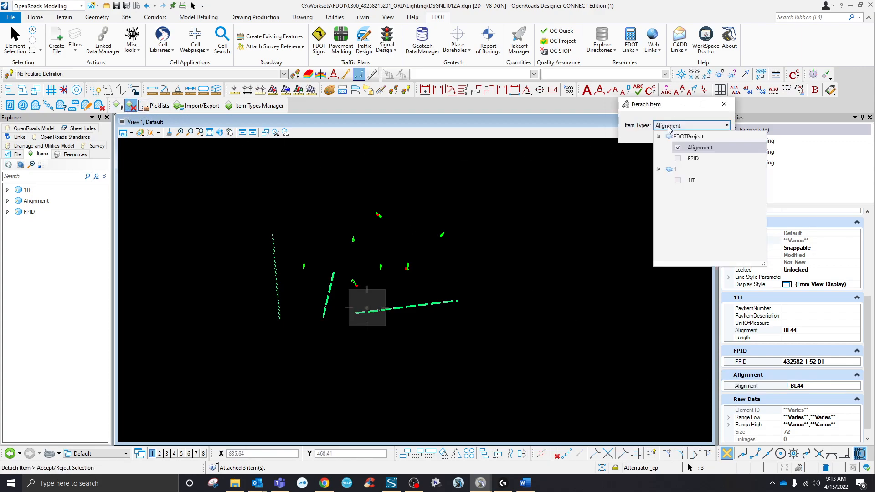
pyautogui.click(637, 112)
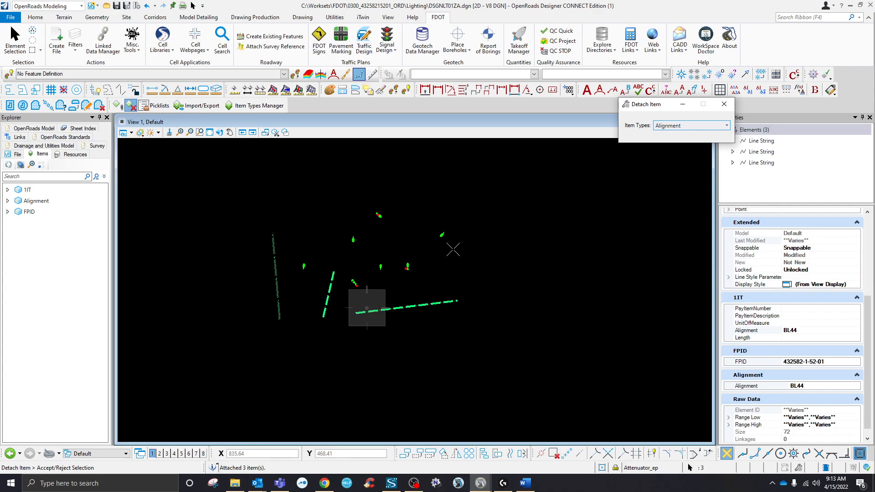
pyautogui.click(418, 304)
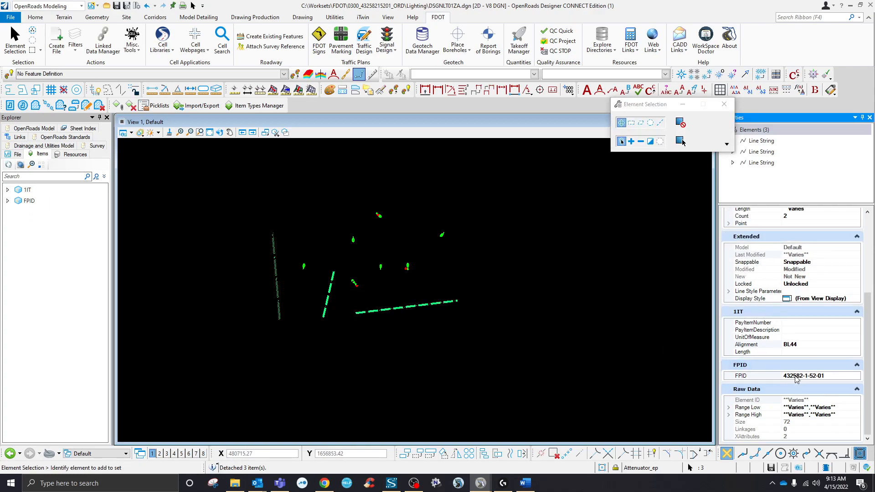
# - Reselect the three conduit lines and review their 1IT and FPID item properties
pyautogui.click(423, 349)
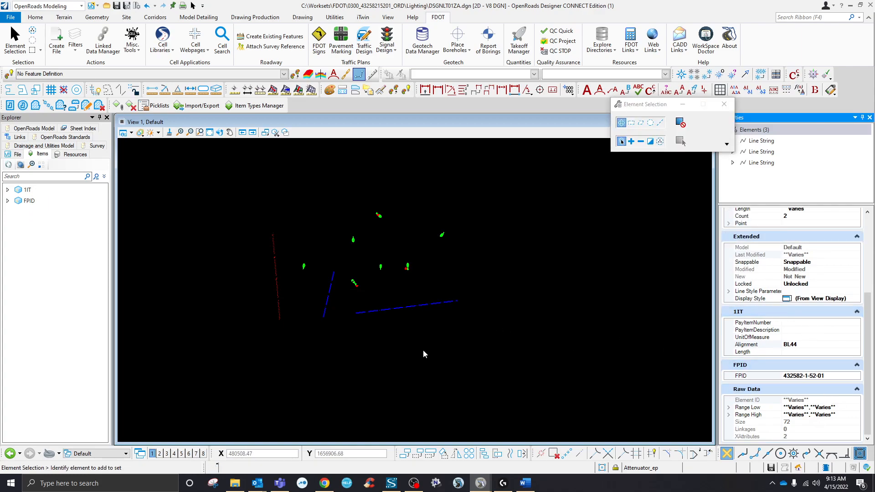
pyautogui.click(278, 298)
pyautogui.click(325, 303)
pyautogui.click(379, 311)
pyautogui.scroll(-1, 796, 382)
pyautogui.scroll(-5, 795, 382)
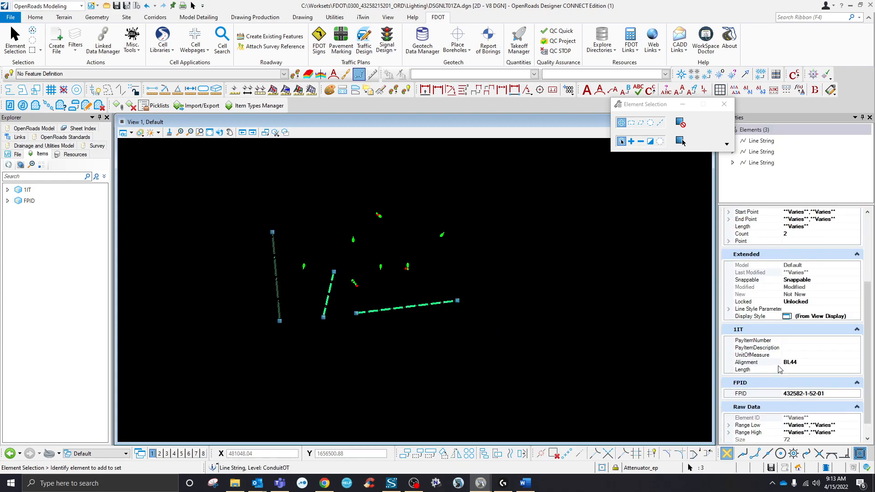
# - Switch to the FDOT Basis of Estimates page in Chrome and browse the 600-699 chapter's pay item structures
pyautogui.click(325, 483)
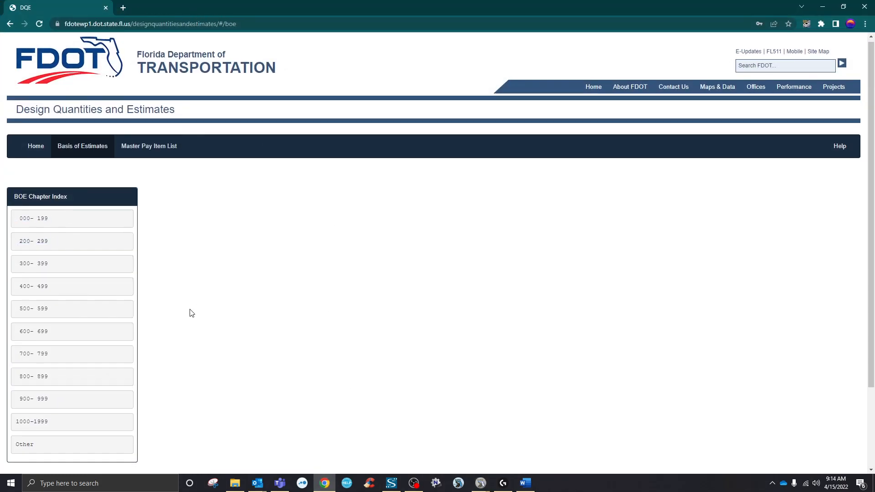
pyautogui.scroll(-3, 93, 194)
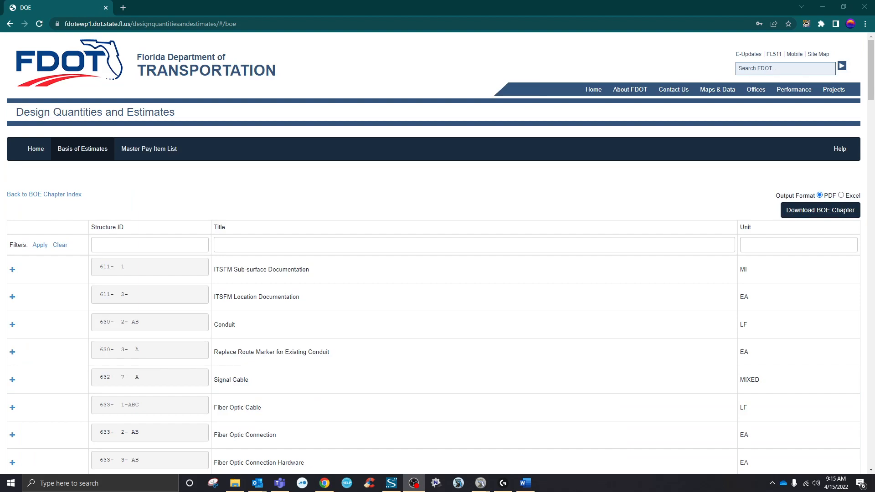
pyautogui.scroll(-1, 93, 259)
pyautogui.scroll(1, 82, 145)
pyautogui.scroll(-2, 184, 208)
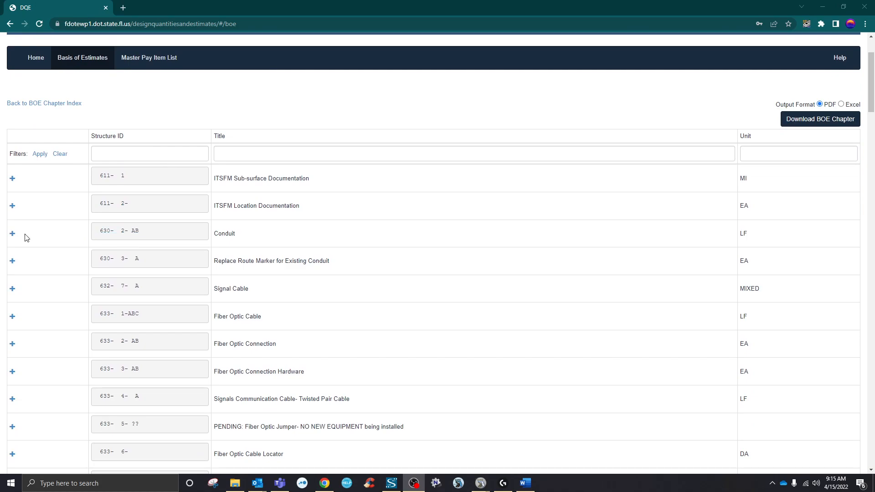
# - Expand the 630-2-AB Conduit structure and review its measurement details and list of pay items
pyautogui.click(12, 234)
pyautogui.scroll(-12, 219, 242)
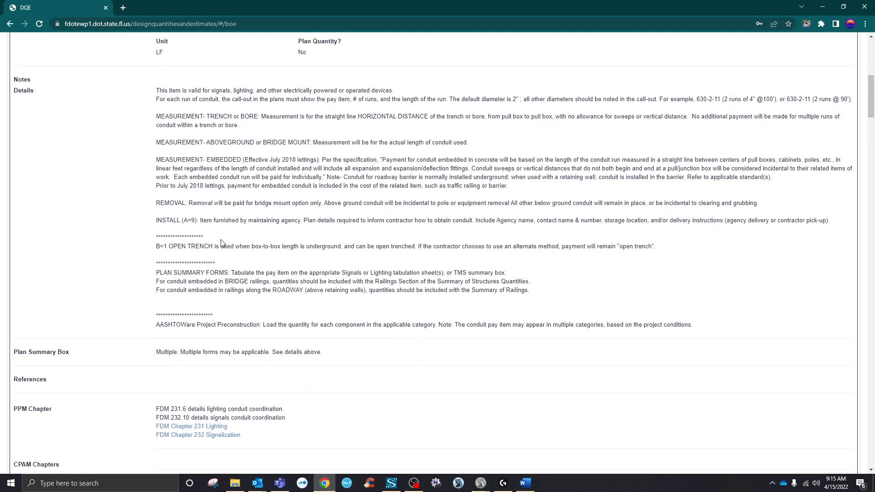
pyautogui.scroll(-14, 222, 243)
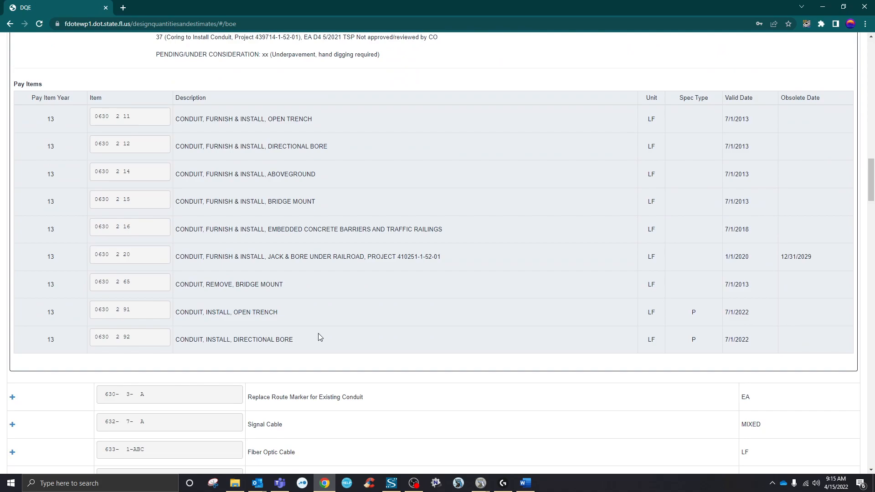
# - Copy pay item number 0630 2 11 for furnished and installed open trench conduit from the Pay Items list
pyautogui.scroll(1, 318, 334)
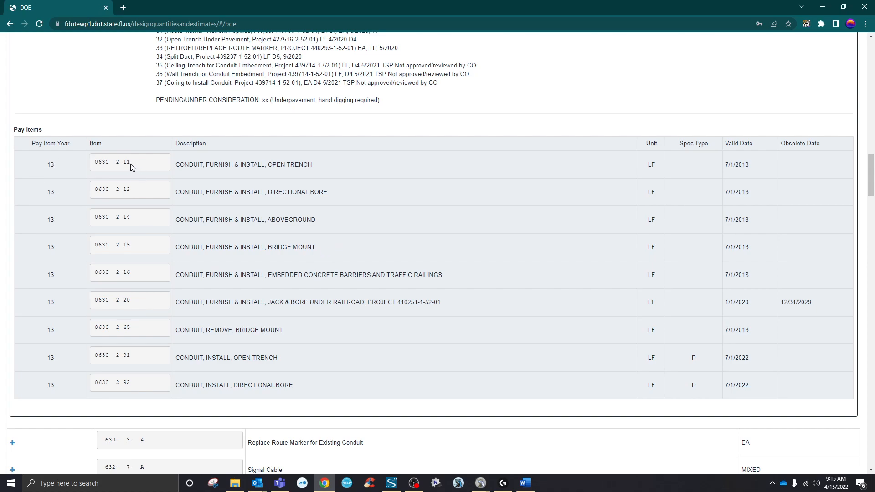
pyautogui.moveTo(124, 163); pyautogui.dragTo(98, 165)
pyautogui.rightClick(106, 165)
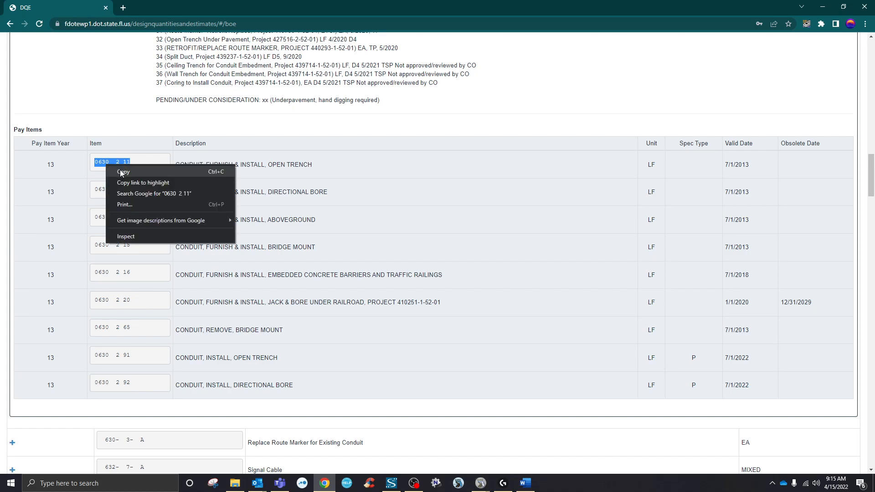
pyautogui.click(121, 173)
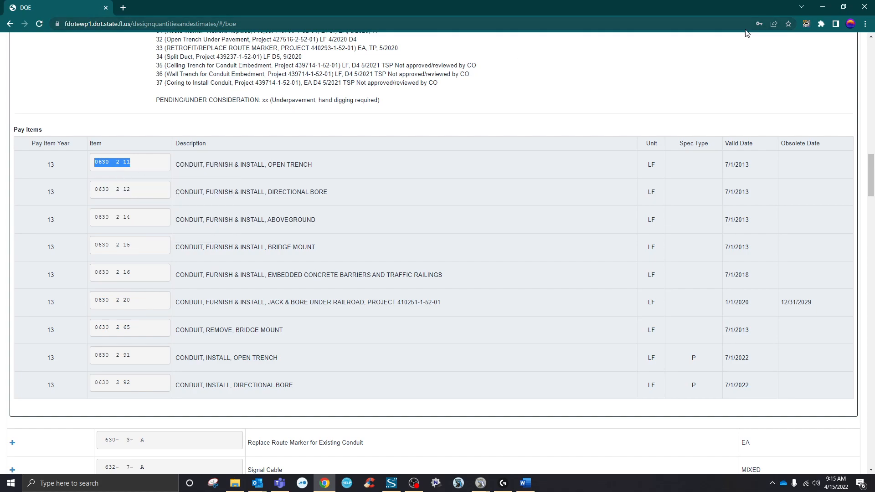
# - Switch to OpenRoads Designer and paste 0630 2 11 as the PayItemNumber of the ConduitB_ep line
pyautogui.click(823, 7)
pyautogui.click(280, 302)
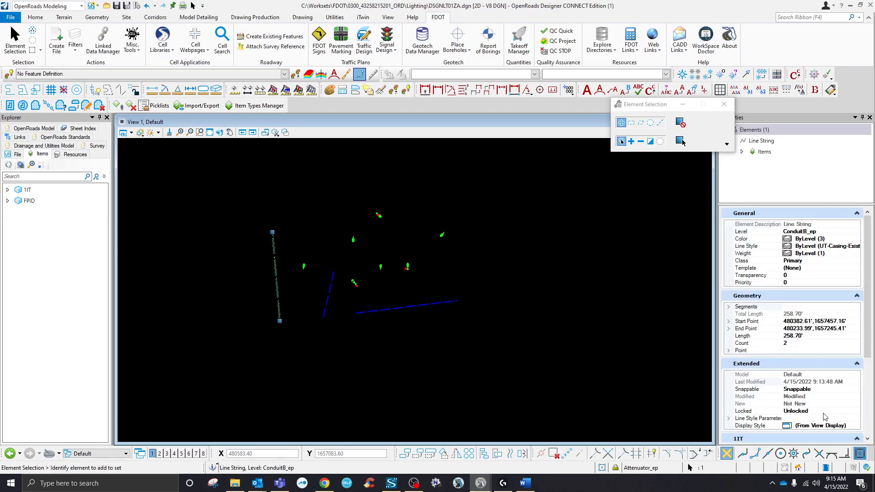
pyautogui.scroll(-5, 832, 416)
pyautogui.click(821, 325)
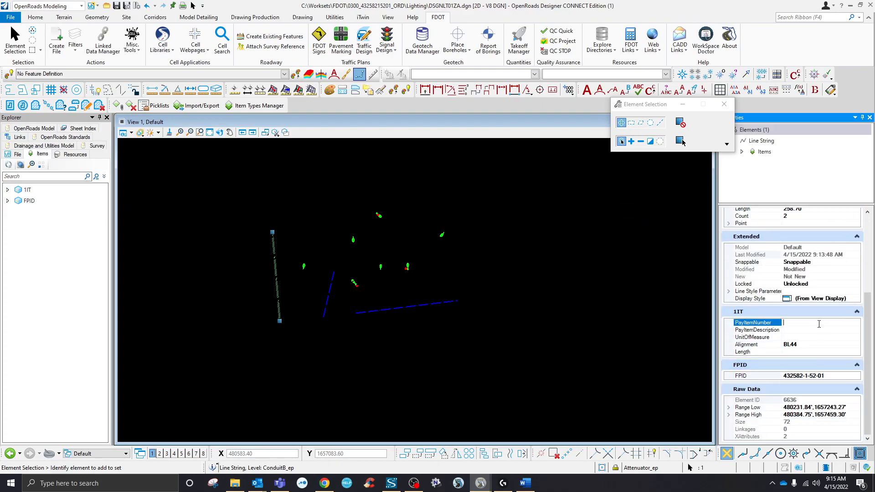
pyautogui.rightClick(821, 324)
pyautogui.click(839, 364)
# - Switch to the Basis of Estimates page in Chrome and copy pay item number 0630 2 12 for directional bore conduit
pyautogui.click(325, 484)
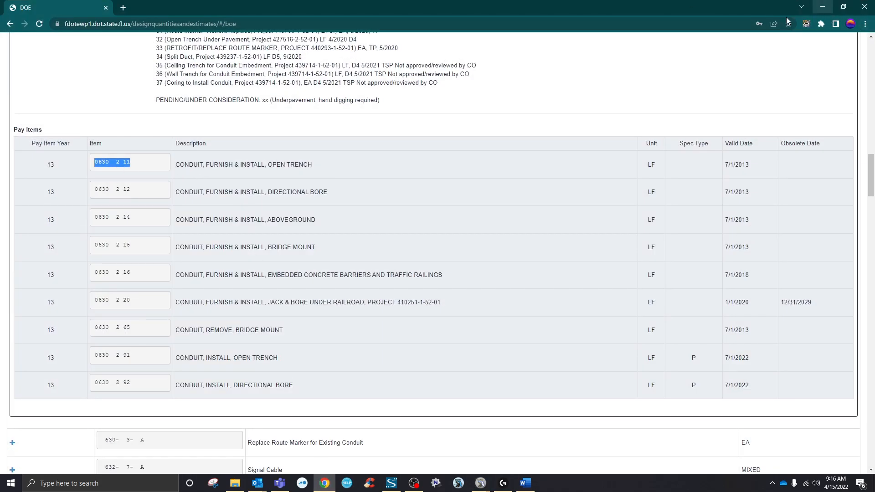
pyautogui.click(159, 204)
pyautogui.moveTo(141, 195); pyautogui.dragTo(95, 190)
pyautogui.rightClick(116, 194)
pyautogui.click(139, 200)
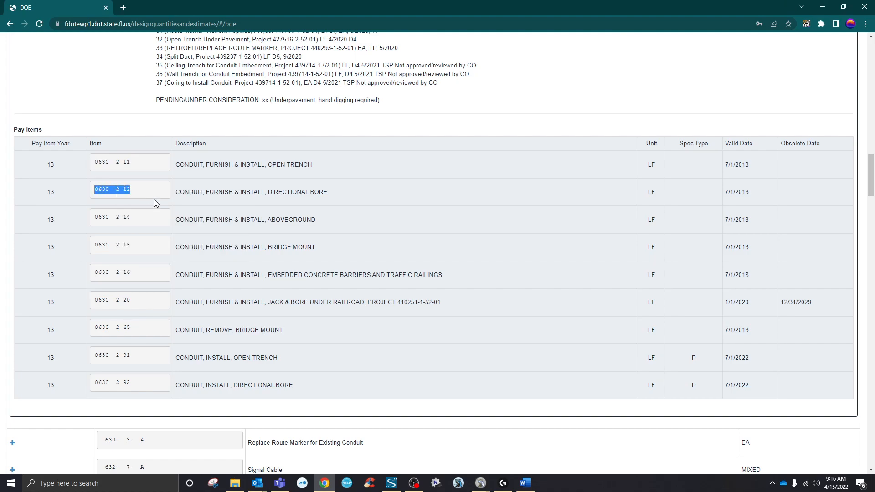
# - Switch to OpenRoads Designer and paste 0630 2 12 as the PayItemNumber of the two blue ConduitOT lines
pyautogui.click(823, 6)
pyautogui.click(327, 295)
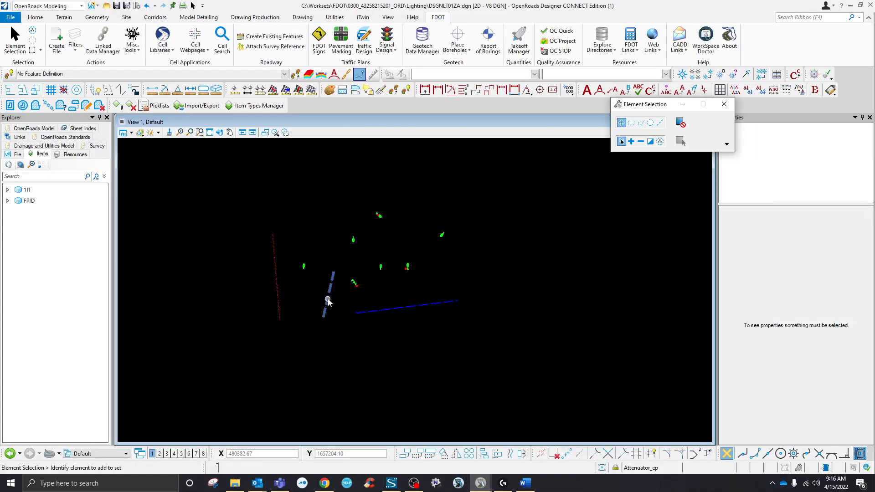
pyautogui.keyDown('ctrl'); pyautogui.click(402, 308); pyautogui.keyUp('ctrl')
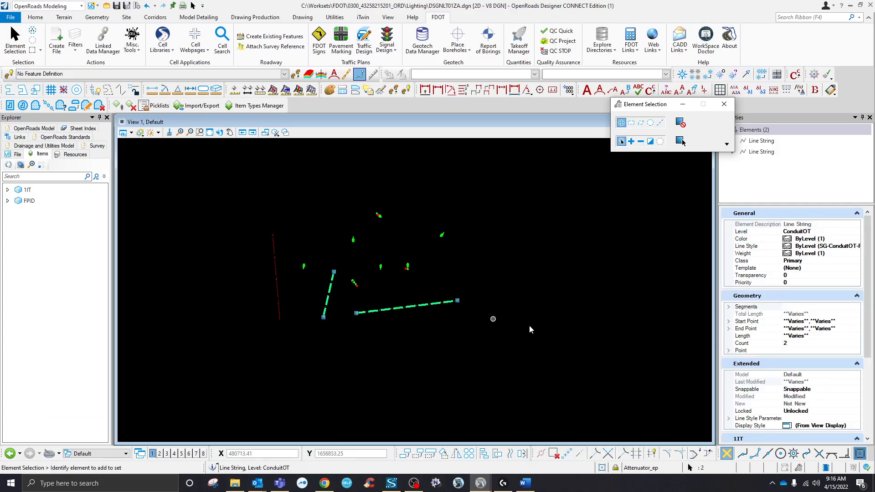
pyautogui.scroll(-3, 796, 319)
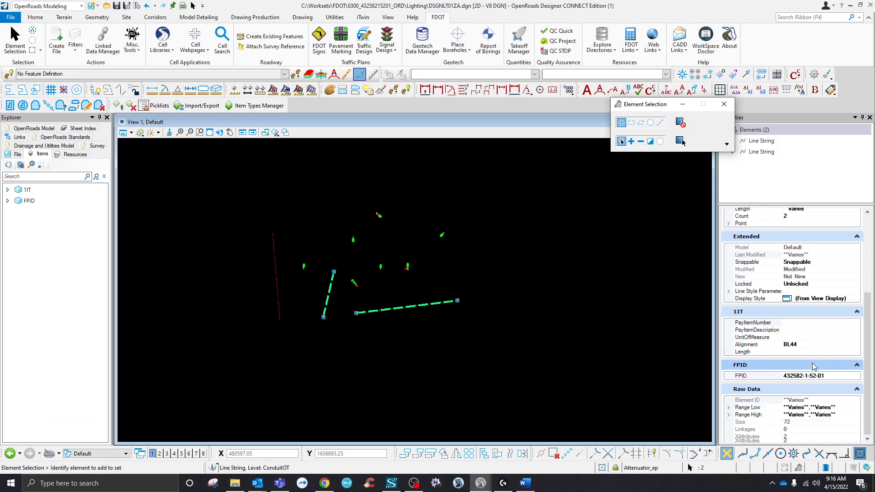
pyautogui.click(814, 322)
pyautogui.rightClick(814, 322)
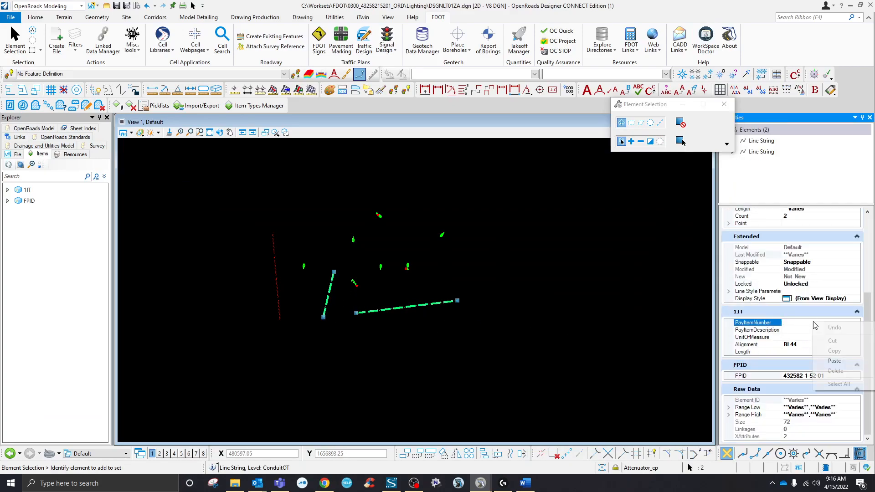
pyautogui.click(835, 361)
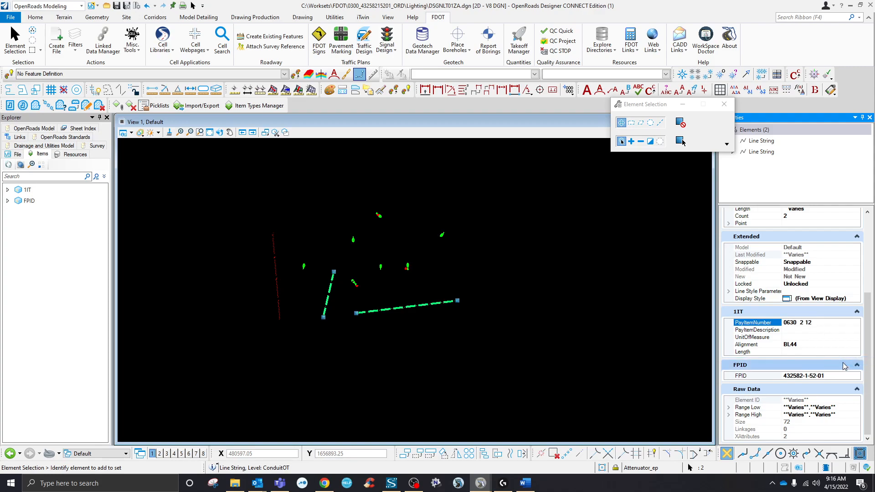
pyautogui.press('Return')
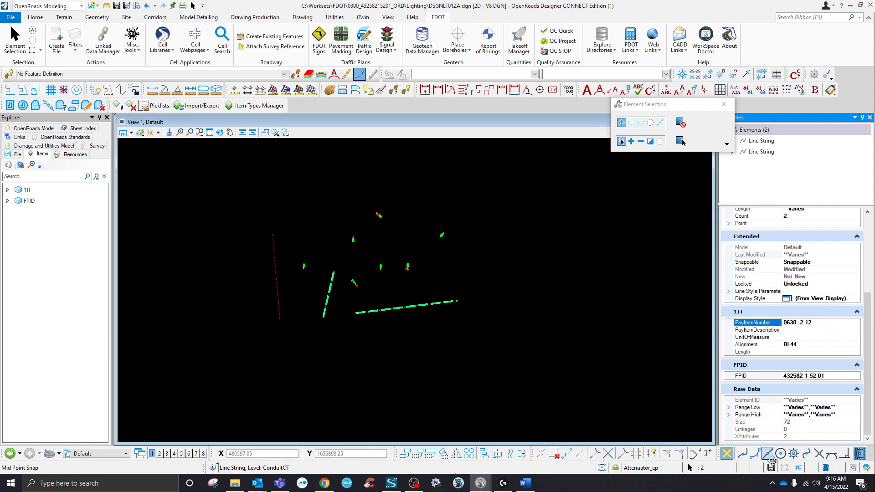
pyautogui.click(345, 360)
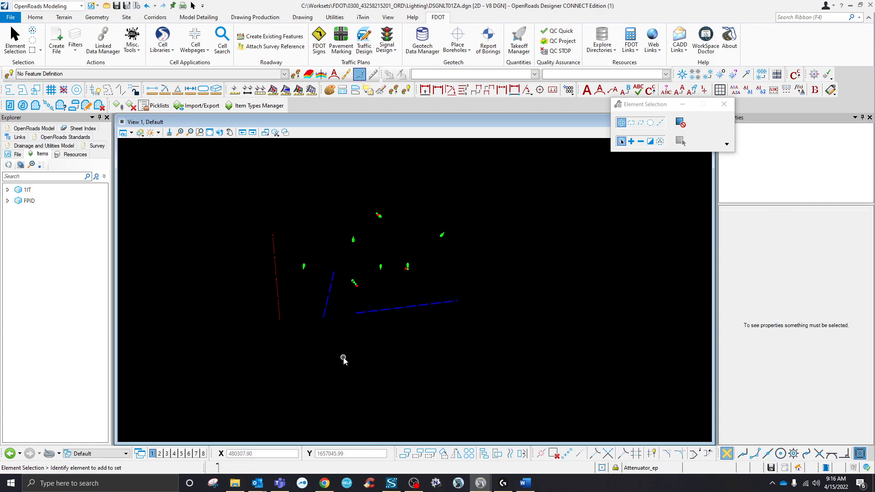
# - Check the PayItemNumber of all three conduit lines together, of the ConduitB_ep line alone, and of the two ConduitOT lines
pyautogui.click(277, 300)
pyautogui.keyDown('ctrl'); pyautogui.click(328, 297); pyautogui.keyUp('ctrl')
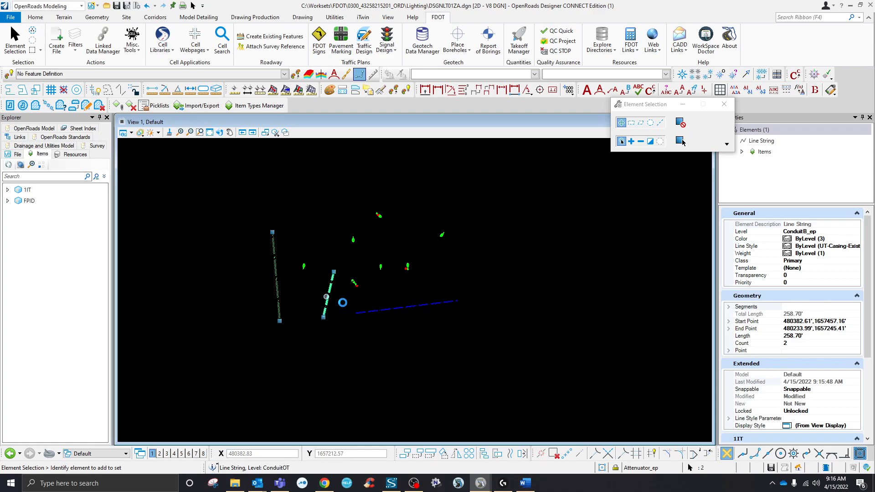
pyautogui.keyDown('ctrl'); pyautogui.click(382, 309); pyautogui.keyUp('ctrl')
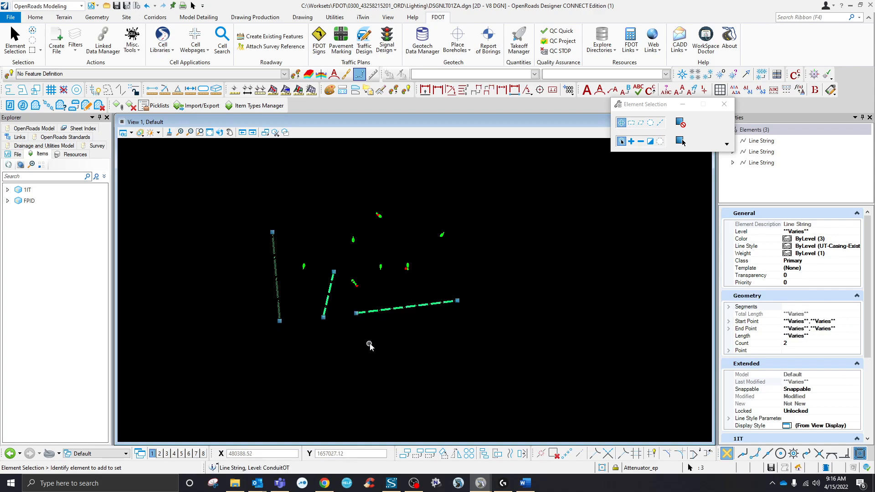
pyautogui.scroll(-3, 765, 361)
pyautogui.scroll(-3, 765, 361)
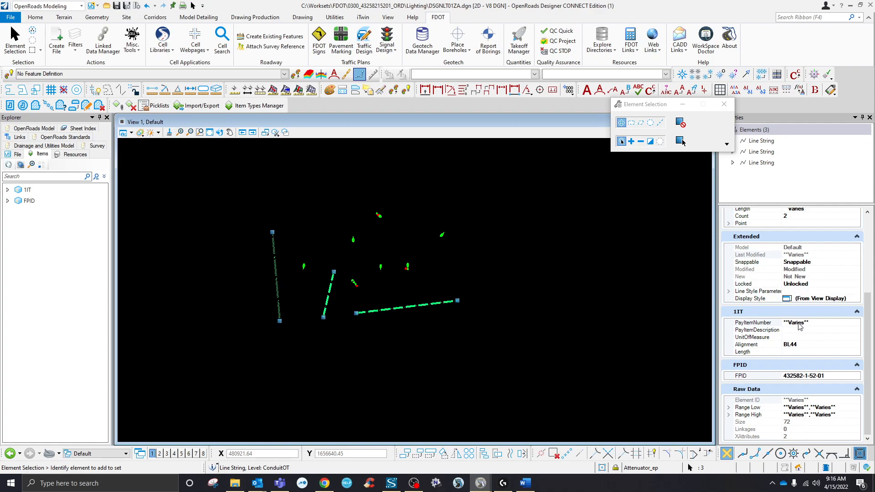
pyautogui.keyDown('ctrl'); pyautogui.click(277, 297); pyautogui.keyUp('ctrl')
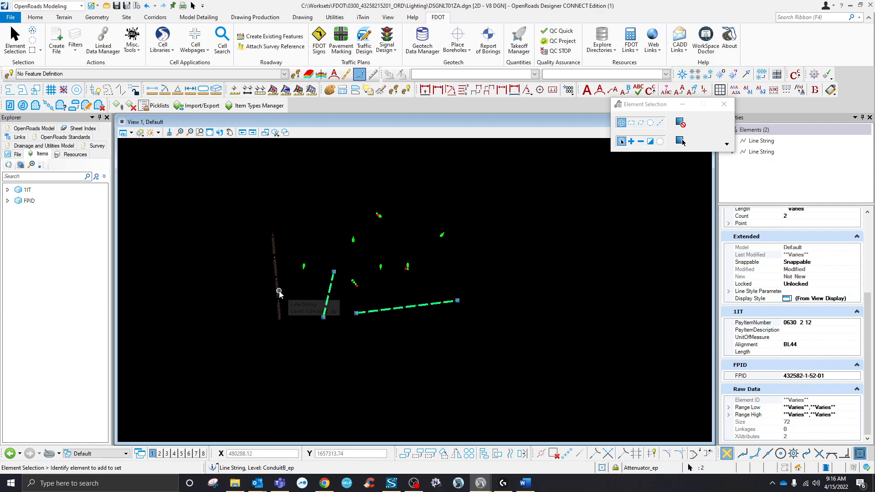
pyautogui.click(278, 293)
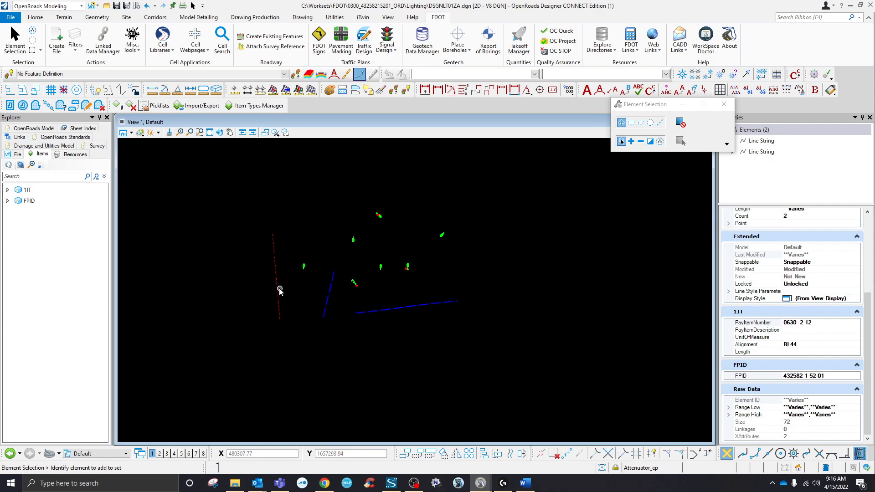
pyautogui.scroll(-5, 805, 357)
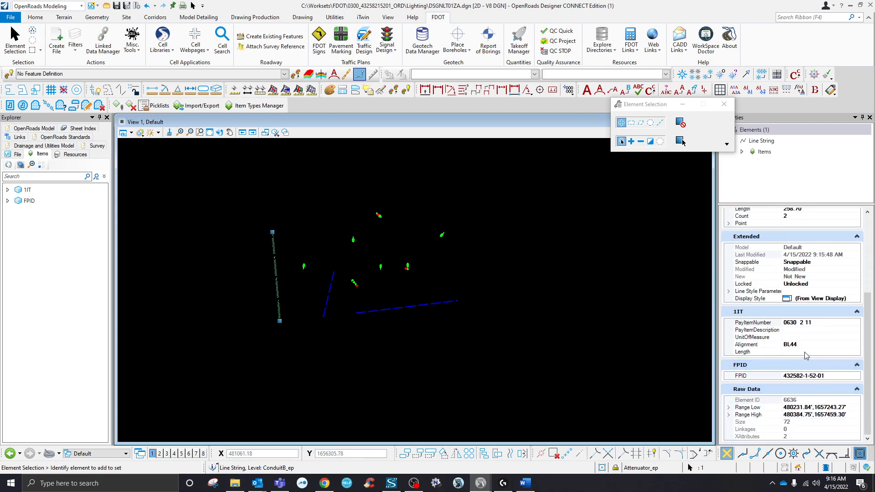
pyautogui.click(326, 305)
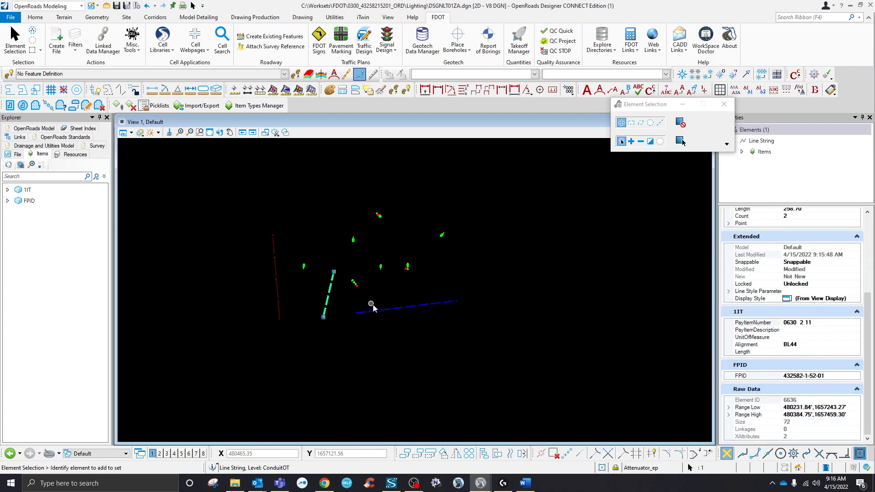
pyautogui.keyDown('ctrl'); pyautogui.click(386, 312); pyautogui.keyUp('ctrl')
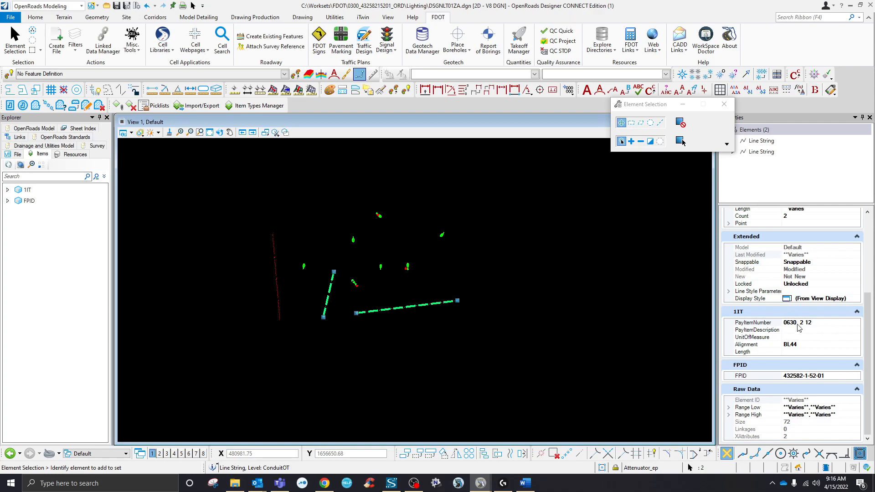
pyautogui.click(373, 352)
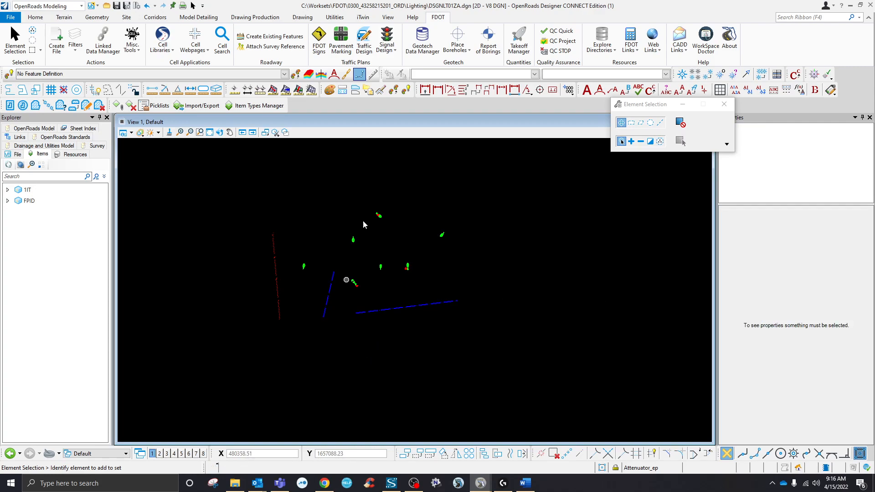
# - Open the Quantity Takeoff Manager and select the Summary of Lighting Items table
pyautogui.click(519, 51)
pyautogui.scroll(-5, 337, 249)
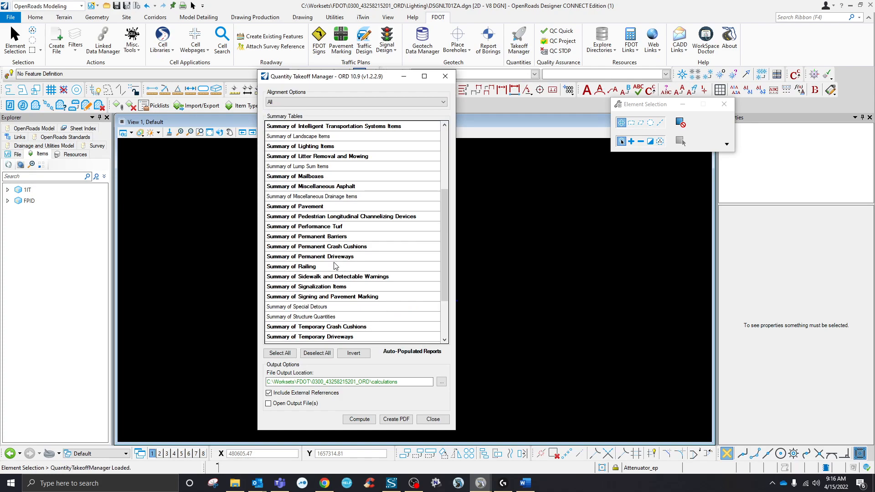
pyautogui.scroll(-3, 335, 266)
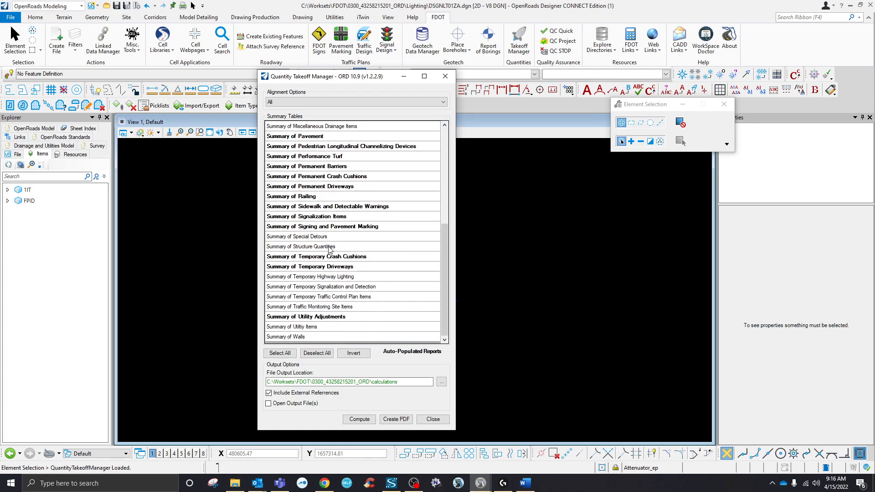
pyautogui.scroll(4, 330, 246)
pyautogui.click(316, 199)
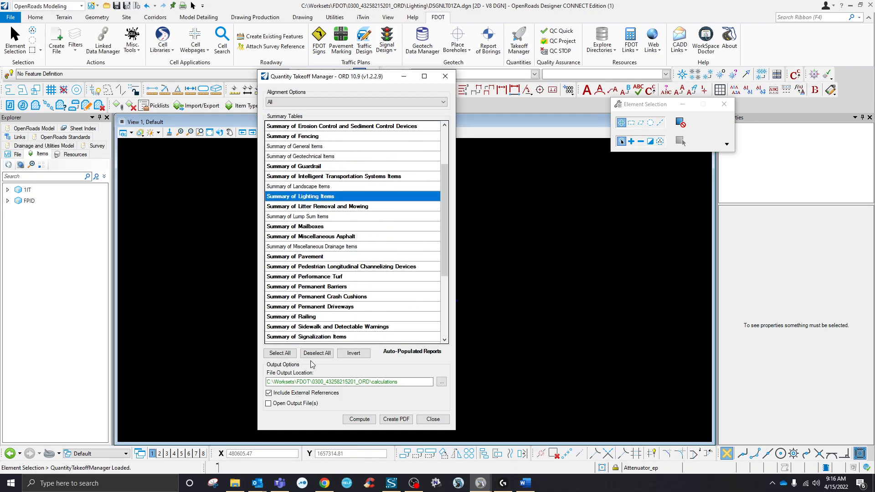
# - Exclude external references, have output files open automatically, and set the output location to the Desktop folder
pyautogui.click(279, 394)
pyautogui.click(276, 406)
pyautogui.click(441, 382)
pyautogui.click(400, 225)
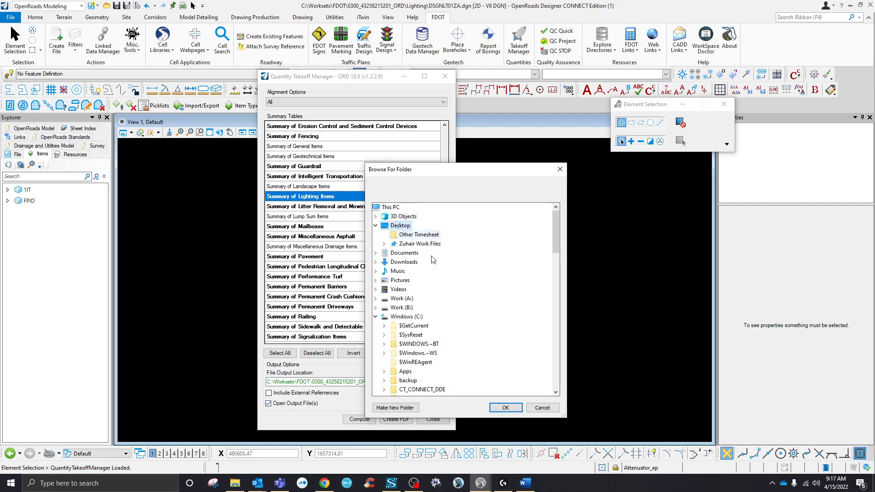
pyautogui.click(498, 407)
# - Compute the Summary of Lighting Items report, allowing existing reports in the output directory to be replaced
pyautogui.click(355, 422)
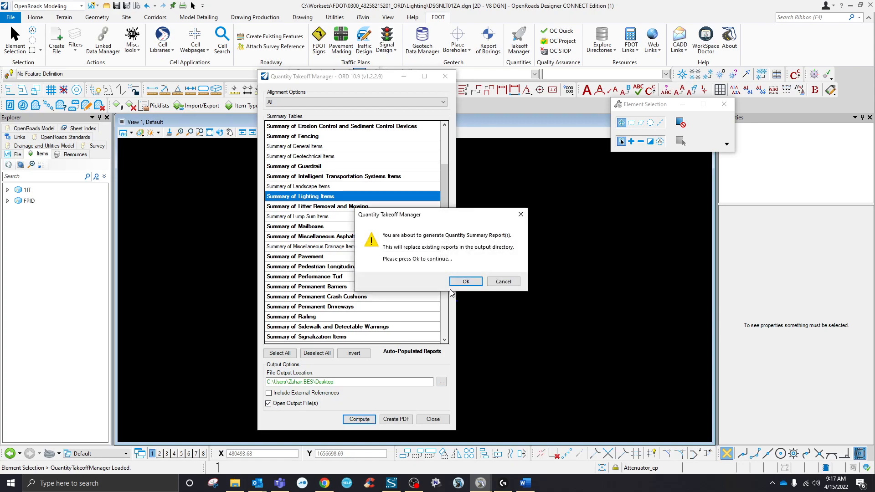
pyautogui.click(464, 278)
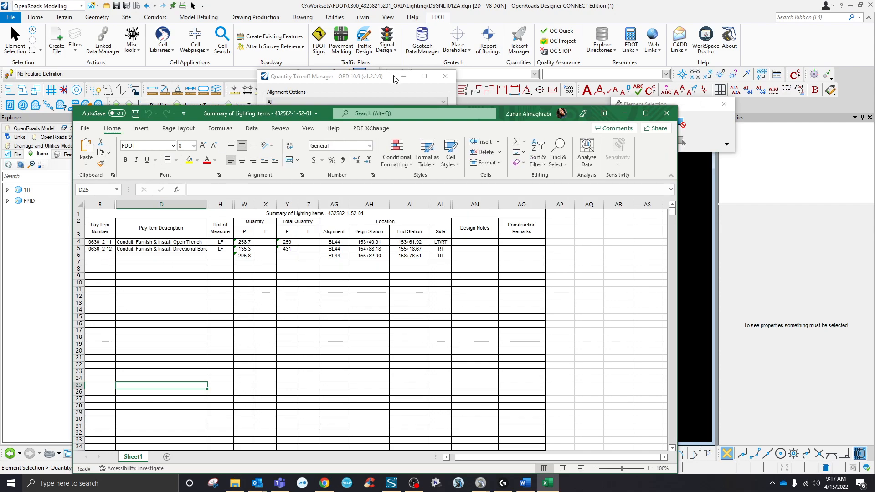
pyautogui.moveTo(500, 119); pyautogui.dragTo(712, 421)
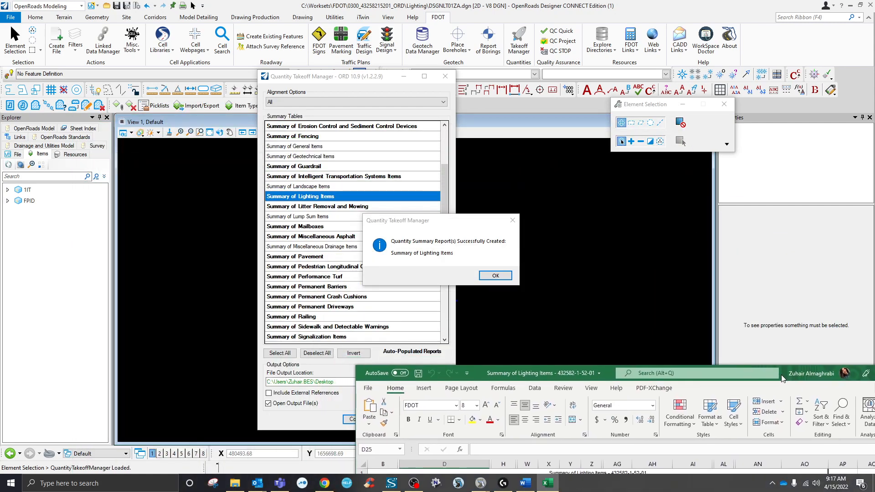
pyautogui.click(488, 276)
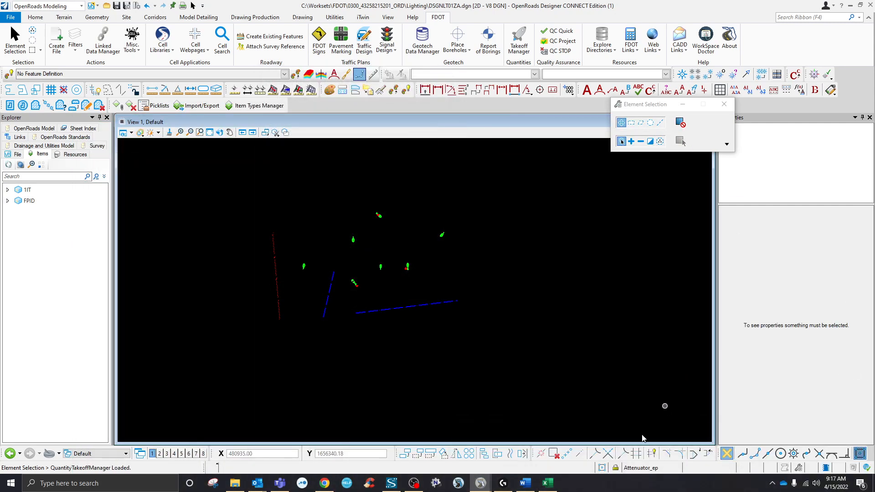
# - Review the lighting summary workbook in Excel, and compare its stations with the conduit lines along the alignment in OpenRoads Designer
pyautogui.click(550, 484)
pyautogui.moveTo(503, 374); pyautogui.dragTo(477, 89)
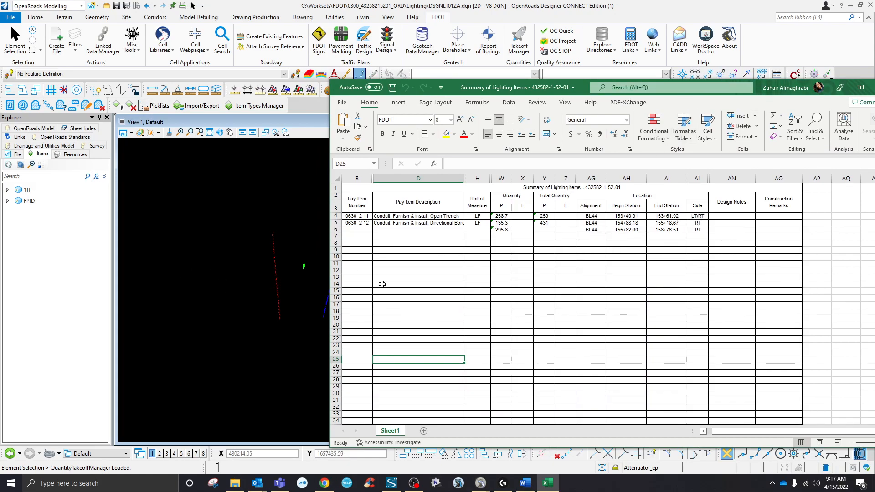
pyautogui.hotkey('alt', 'Tab')
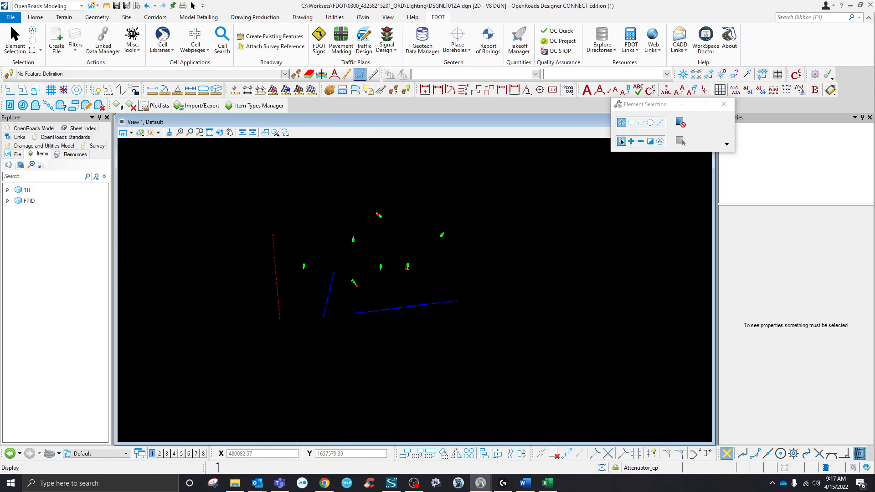
pyautogui.scroll(3, 249, 263)
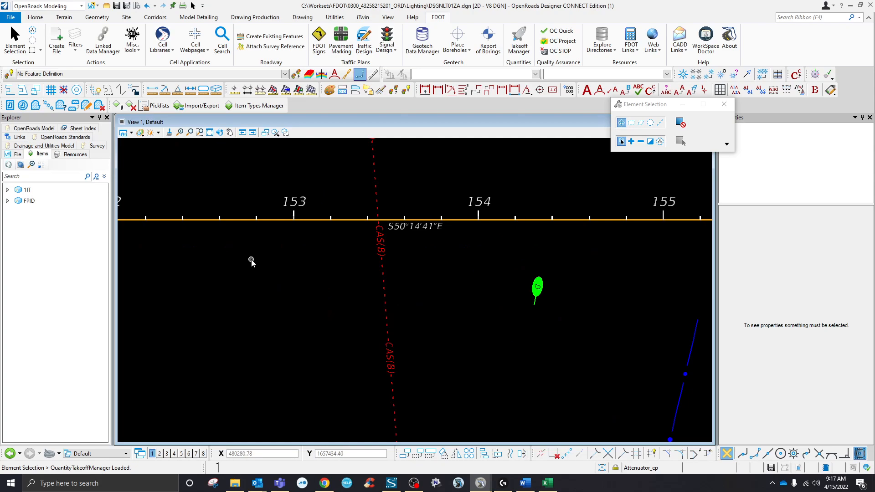
pyautogui.scroll(-2, 251, 259)
pyautogui.scroll(2, 296, 239)
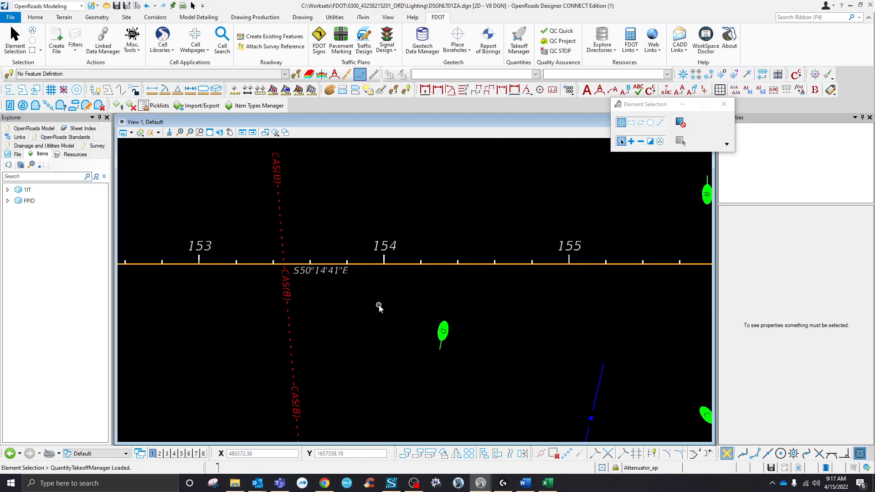
# - Inspect the properties of the survey baseline through the drawing to find its feature name
pyautogui.click(368, 265)
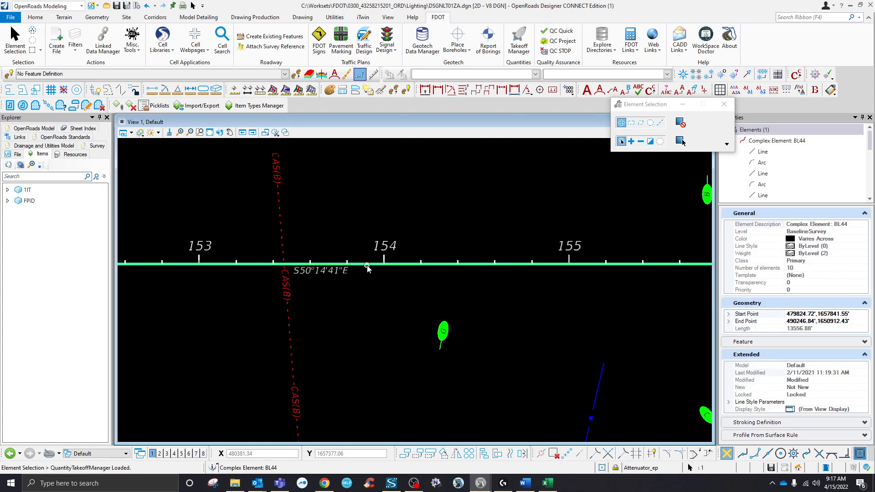
pyautogui.moveTo(365, 268)
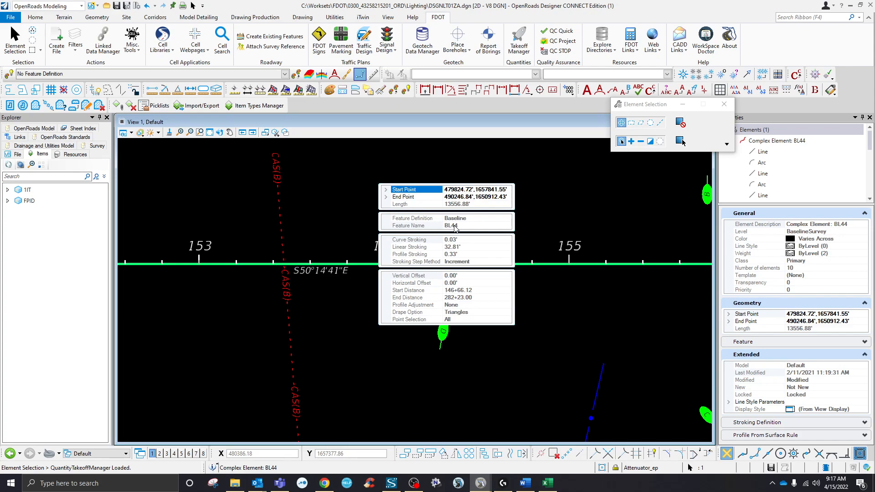
pyautogui.click(356, 289)
pyautogui.click(360, 266)
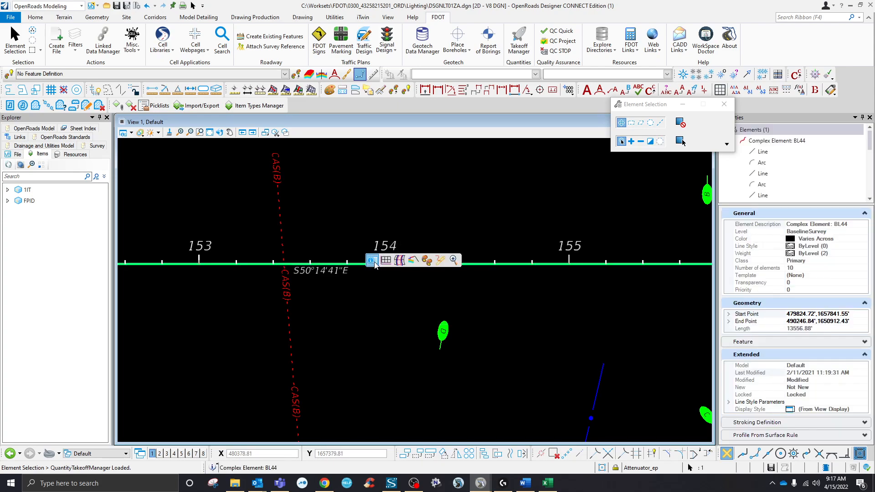
pyautogui.moveTo(422, 257)
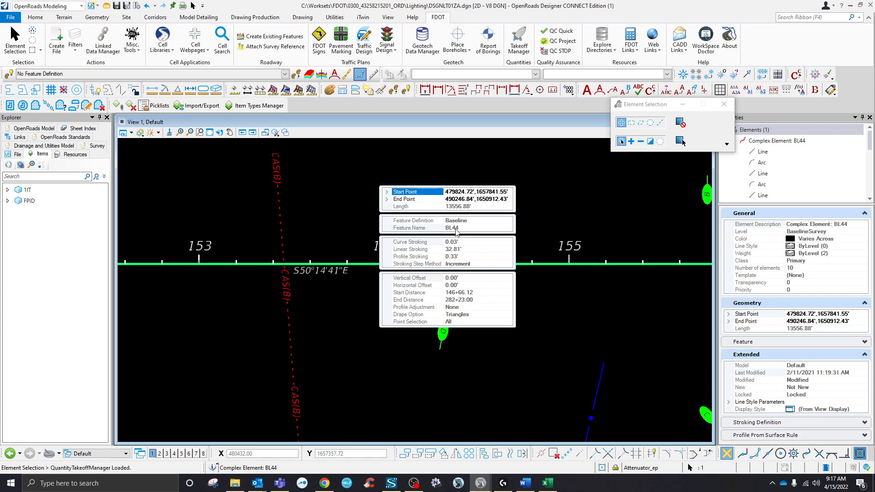
pyautogui.click(333, 328)
# - Review the pay item, alignment and FPID item properties attached to the CAS(B) conduit line near station 153+50
pyautogui.click(287, 290)
pyautogui.scroll(-5, 823, 382)
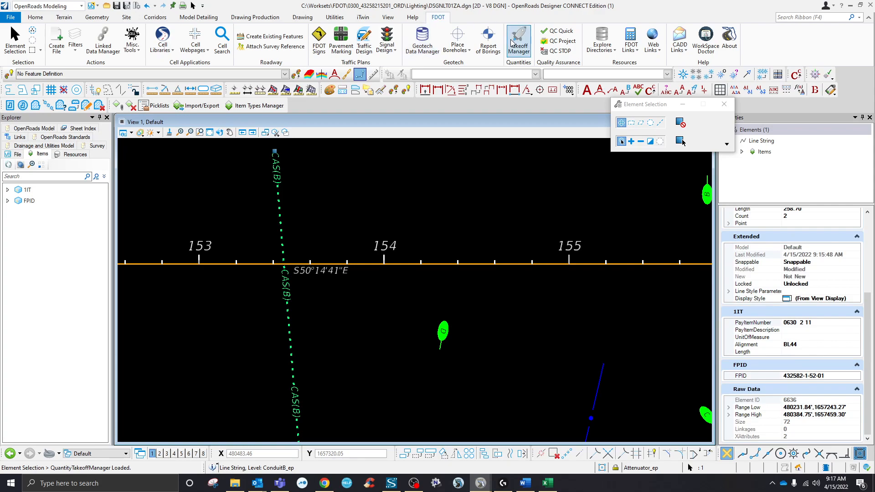
pyautogui.click(354, 240)
# - Copy the short ConduitOT line south of the baseline once, placing the copy west of the original
pyautogui.scroll(-7, 355, 251)
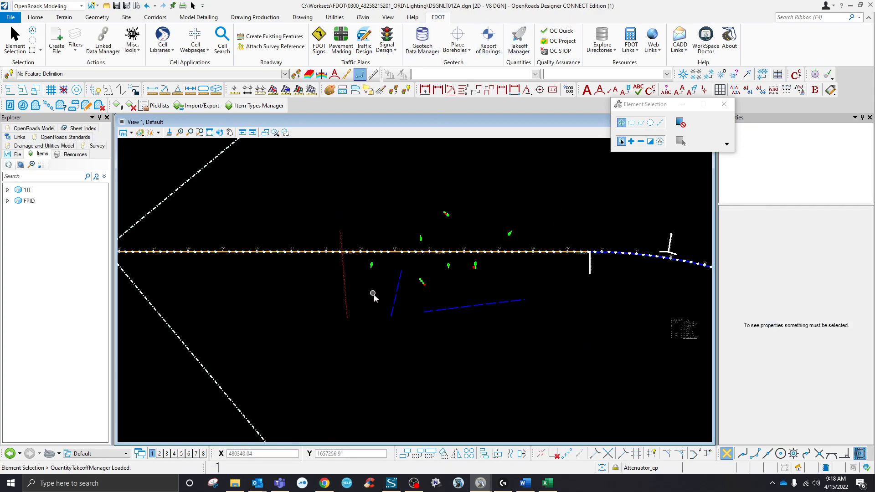
pyautogui.scroll(5, 378, 301)
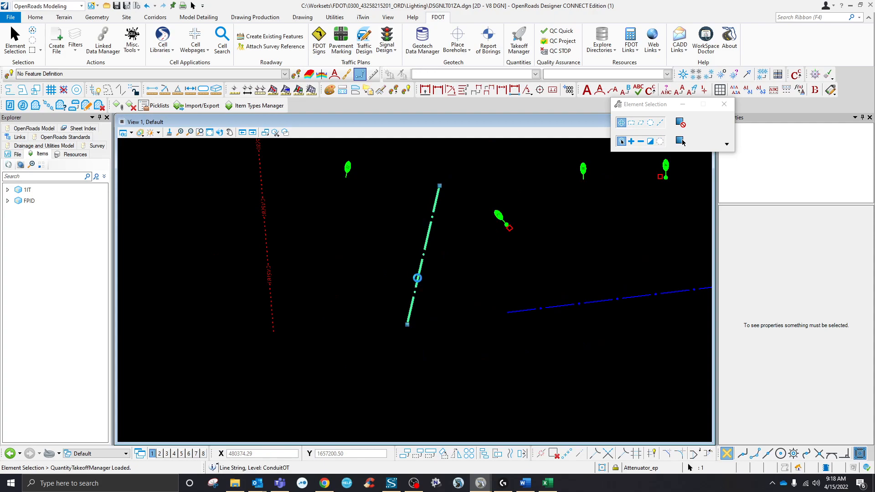
pyautogui.click(414, 280)
pyautogui.click(405, 454)
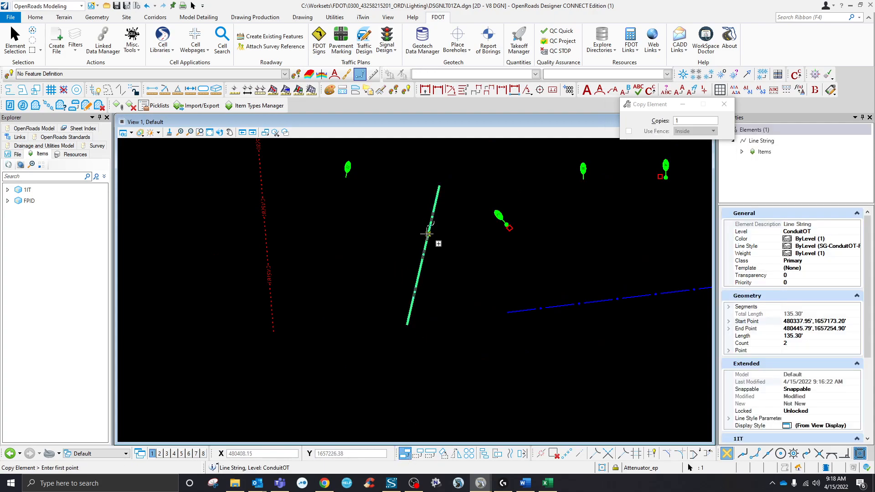
pyautogui.click(341, 282)
pyautogui.rightClick(342, 281)
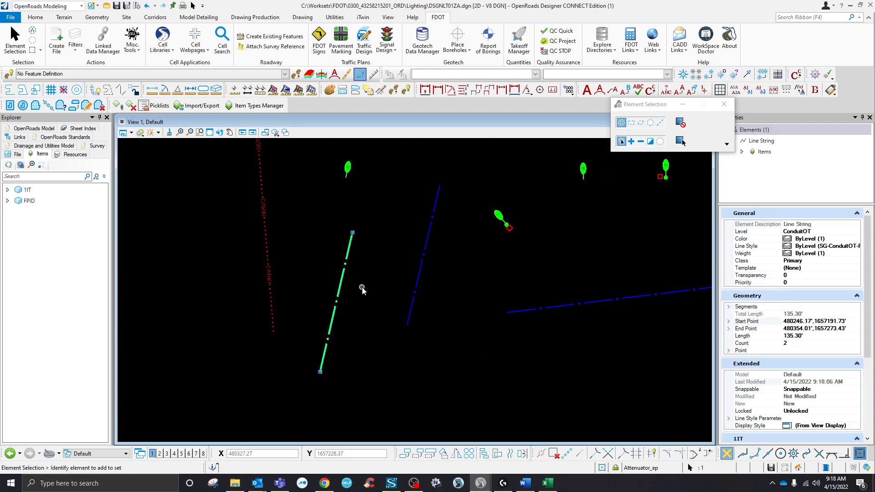
pyautogui.click(343, 280)
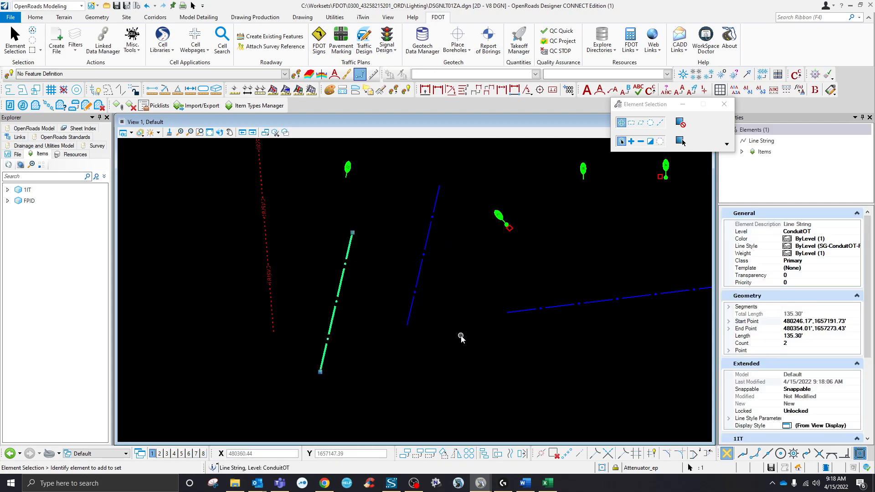
# - Move both ends of the copied conduit so it crosses the baseline between the red square symbols at the two angled lights near station 156
pyautogui.click(462, 222)
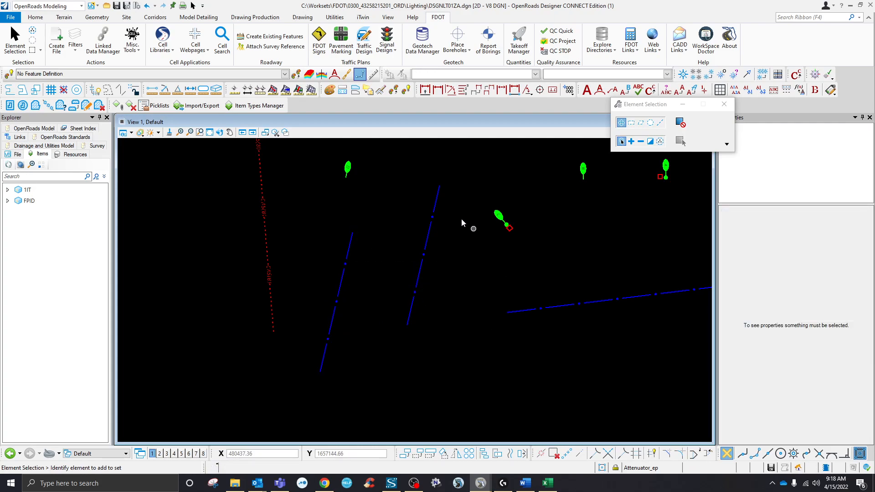
pyautogui.click(356, 242)
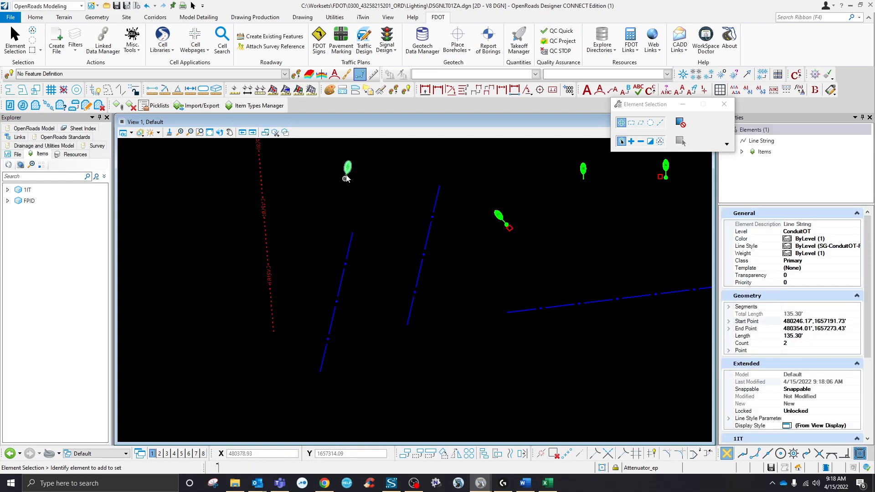
pyautogui.click(353, 234)
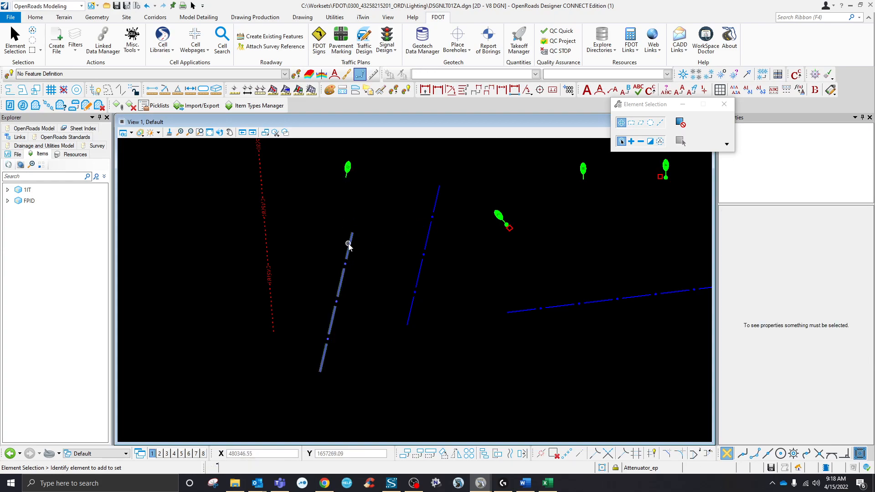
pyautogui.click(509, 231)
pyautogui.click(320, 372)
pyautogui.scroll(-2, 389, 390)
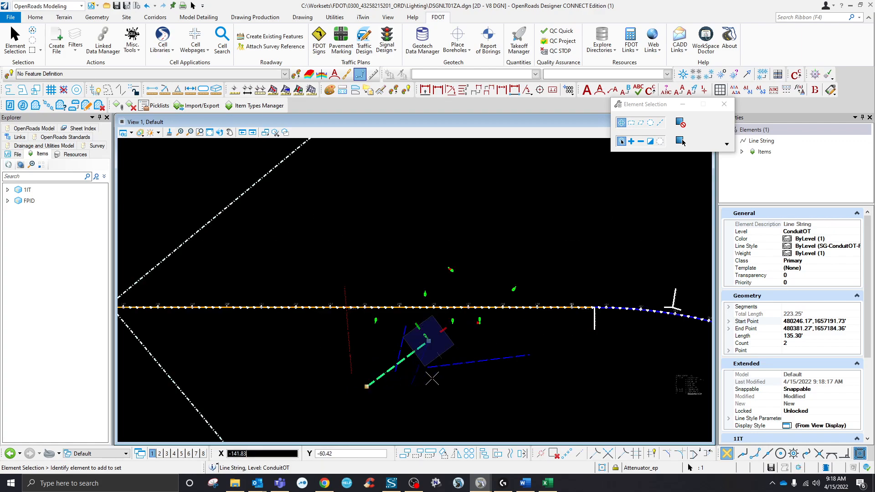
pyautogui.scroll(3, 455, 338)
pyautogui.scroll(-2, 490, 338)
pyautogui.scroll(3, 458, 229)
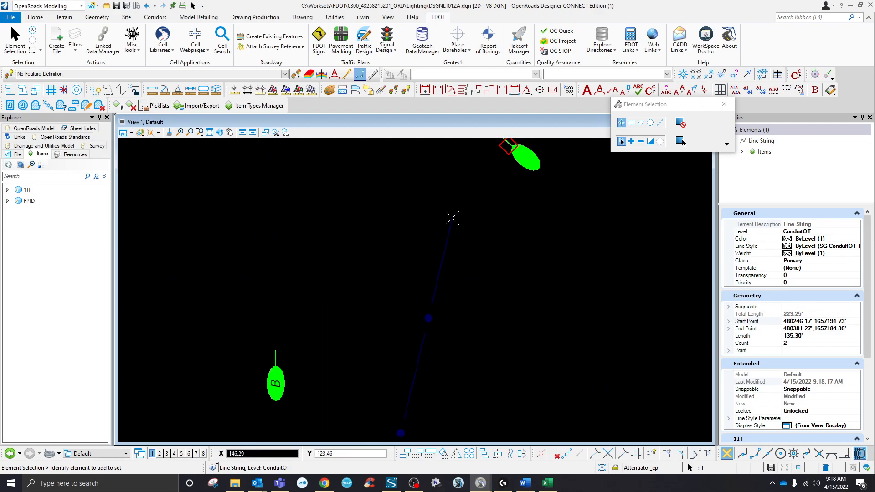
pyautogui.click(500, 145)
pyautogui.scroll(-3, 431, 250)
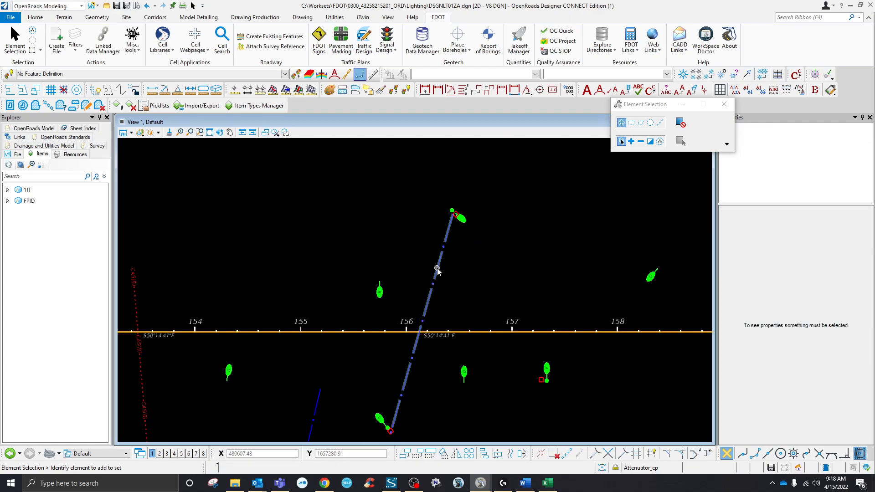
# - Copy the long ConduitOT line to the north side of the baseline and review the copy's attached item properties
pyautogui.scroll(-3, 438, 252)
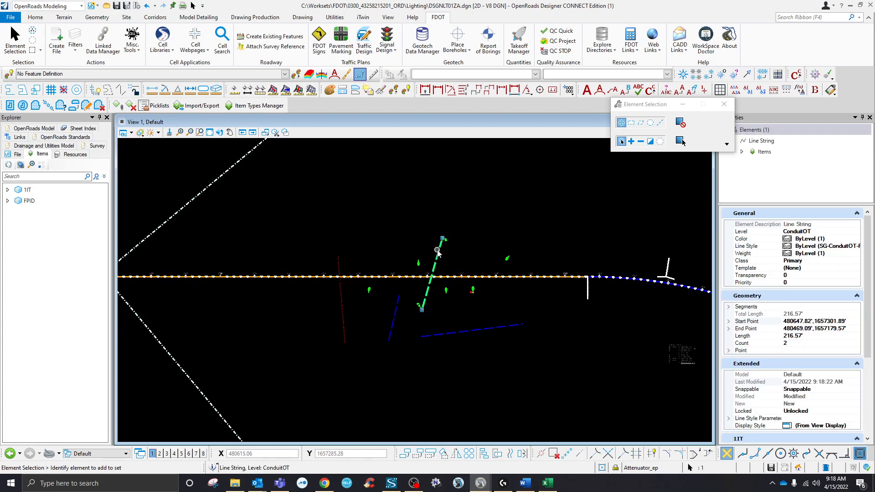
pyautogui.click(457, 333)
pyautogui.click(405, 453)
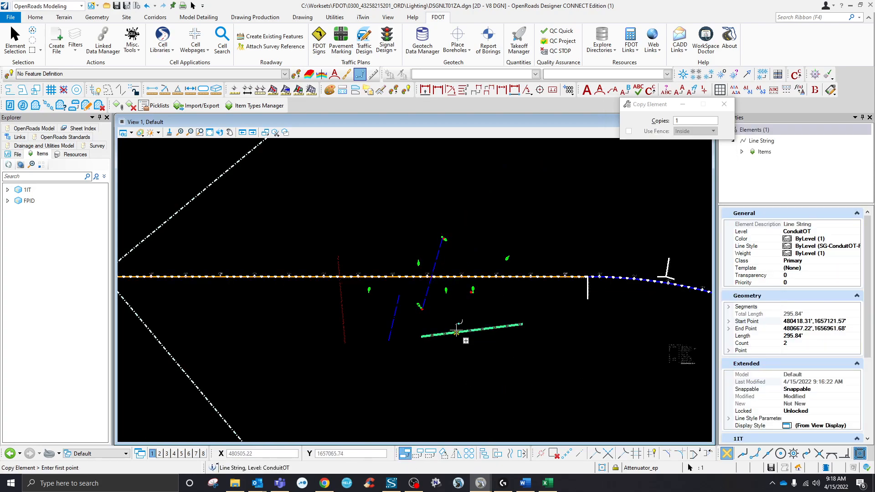
pyautogui.click(458, 333)
pyautogui.click(474, 253)
pyautogui.rightClick(476, 258)
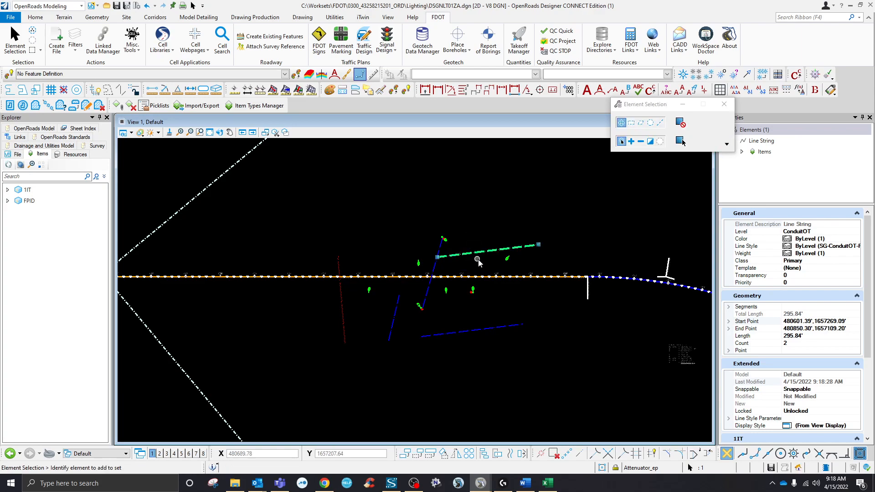
pyautogui.click(490, 250)
pyautogui.scroll(-5, 790, 339)
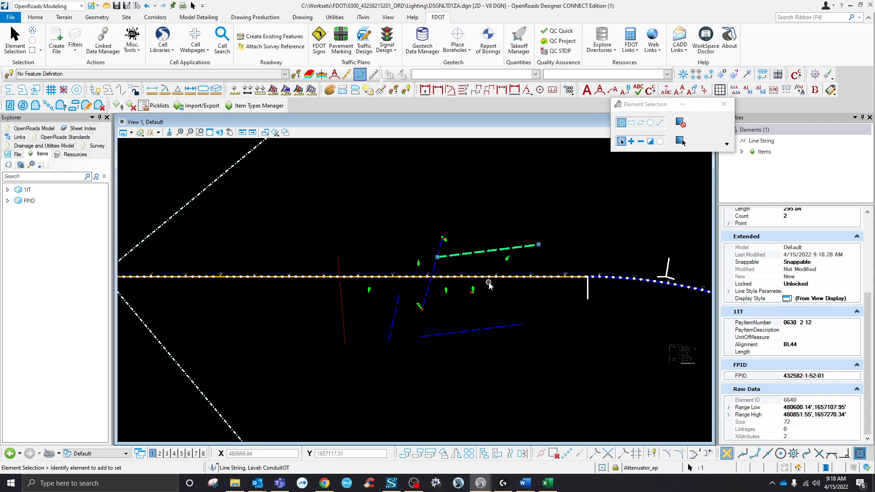
# - Move the ends of the copied long conduit to the red square symbols at light A and at the angled light near station 156
pyautogui.scroll(5, 500, 254)
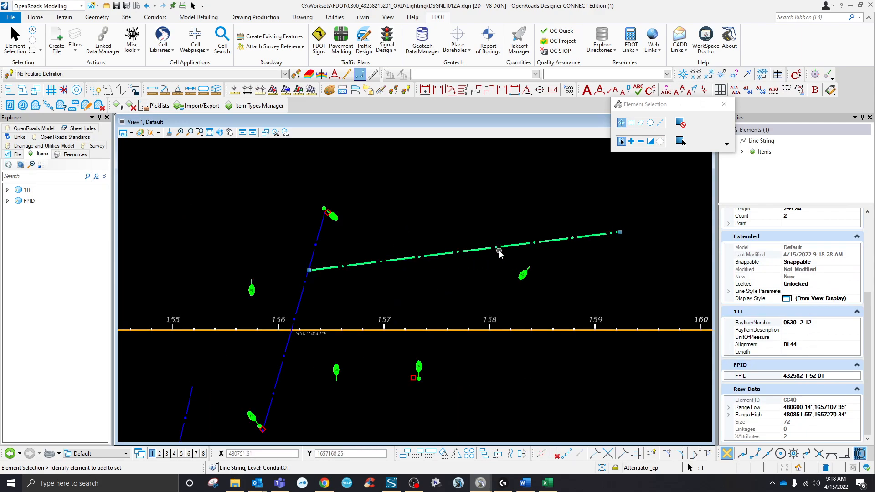
pyautogui.click(309, 270)
pyautogui.click(413, 300)
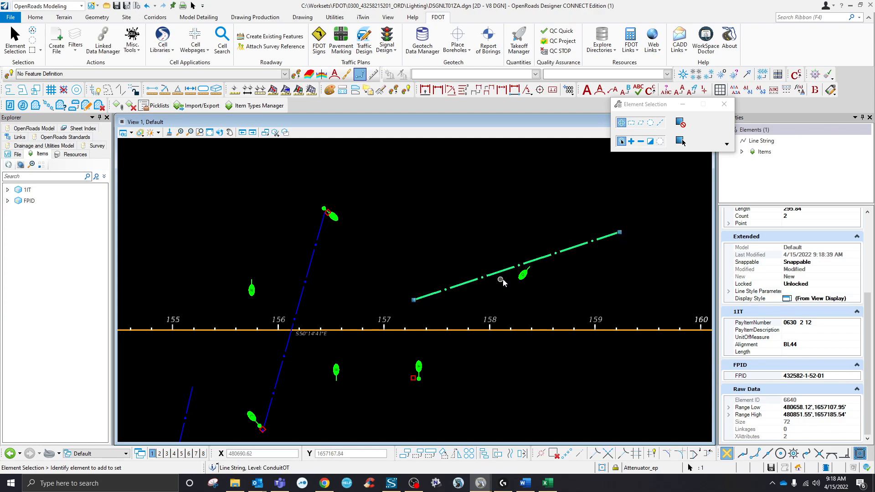
pyautogui.click(414, 300)
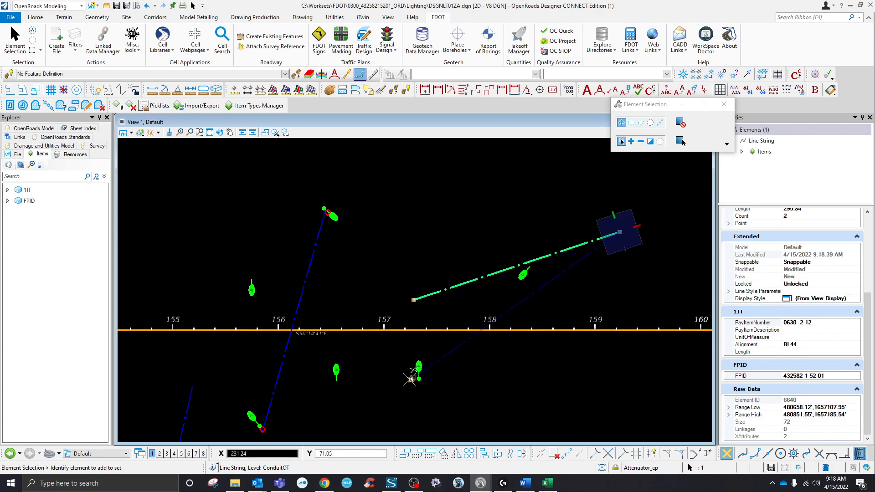
pyautogui.click(412, 379)
pyautogui.scroll(-5, 383, 272)
pyautogui.click(463, 260)
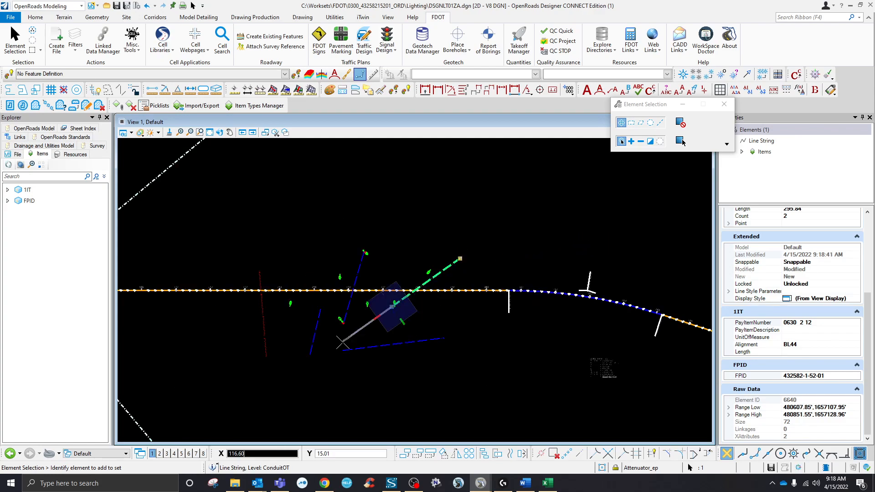
pyautogui.scroll(5, 344, 281)
pyautogui.click(347, 287)
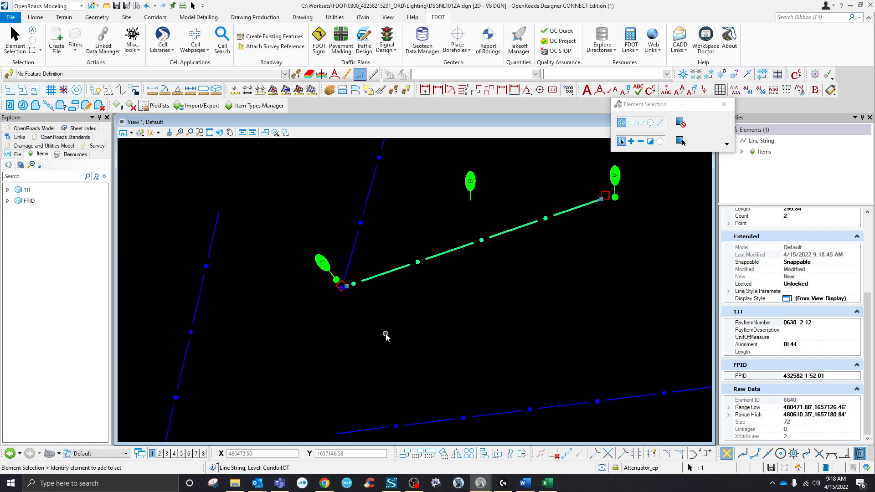
pyautogui.click(385, 335)
pyautogui.scroll(-5, 364, 332)
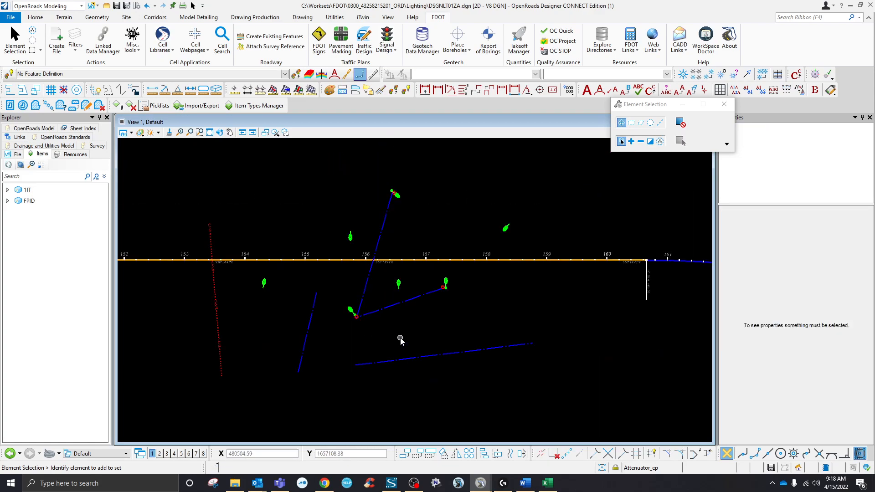
# - Detach the FPID item type from the original long conduit line south of the baseline and check its remaining item properties
pyautogui.click(430, 356)
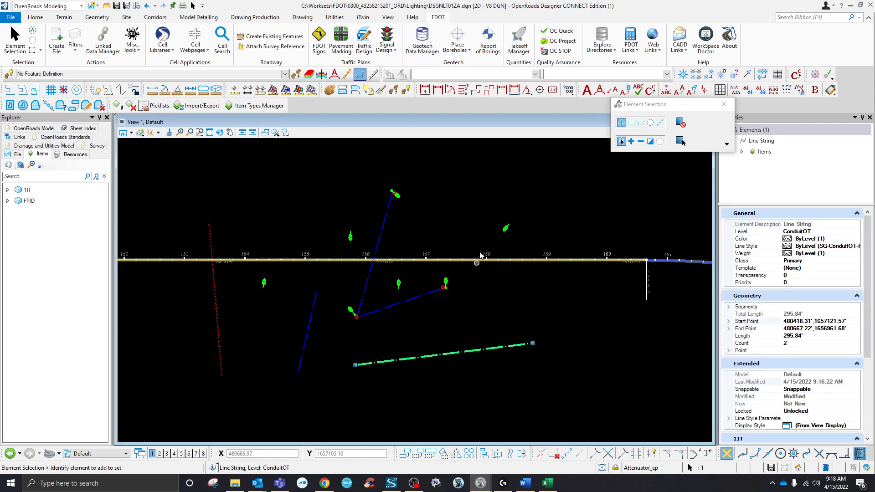
pyautogui.scroll(-5, 800, 380)
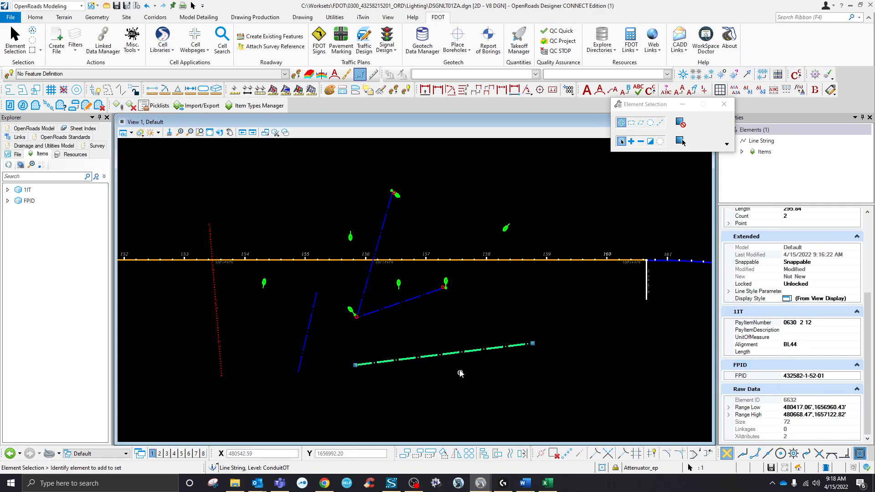
pyautogui.click(131, 106)
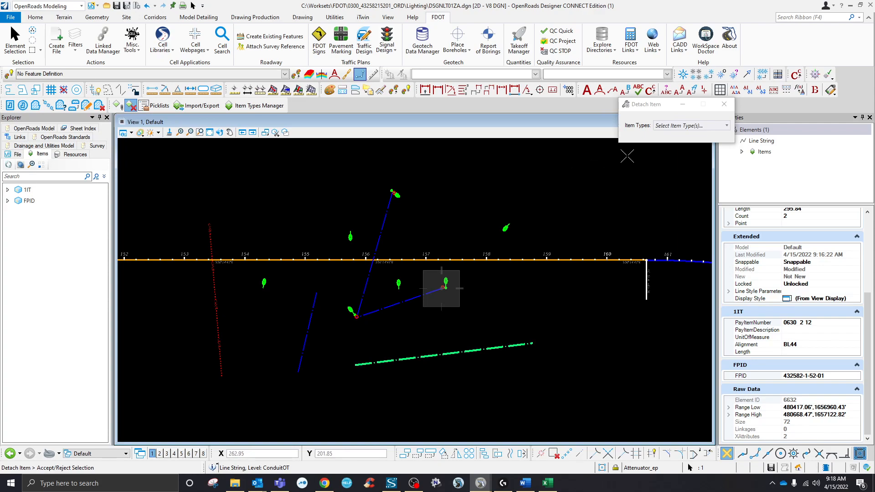
pyautogui.click(657, 125)
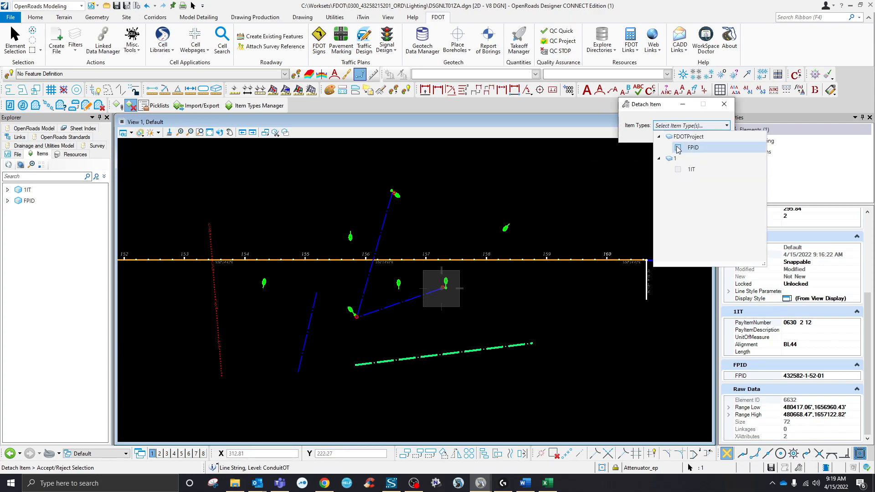
pyautogui.click(678, 148)
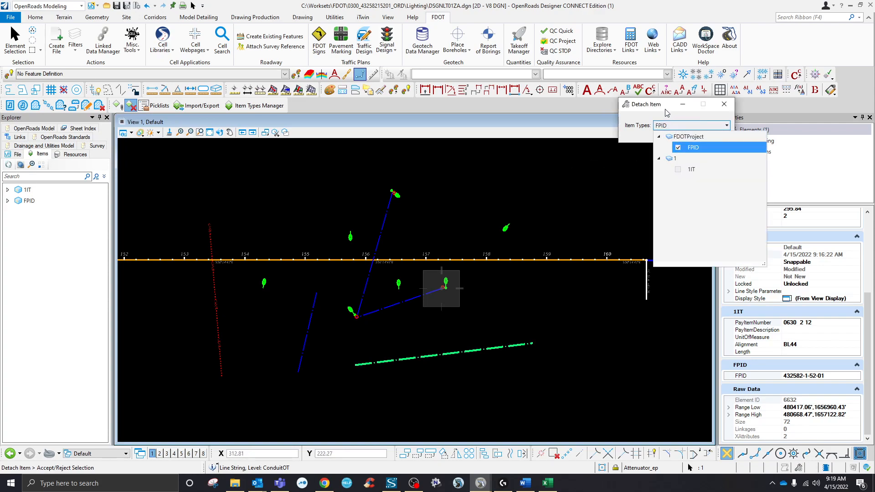
pyautogui.click(489, 348)
pyautogui.click(611, 355)
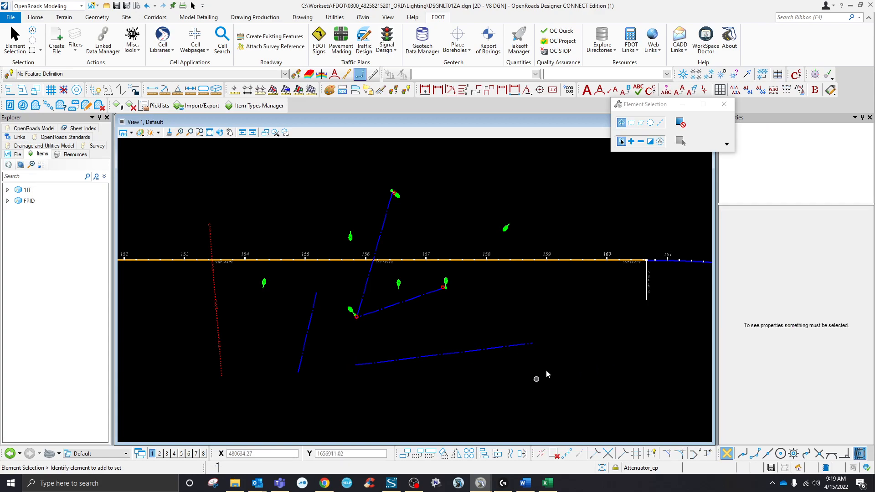
pyautogui.click(461, 352)
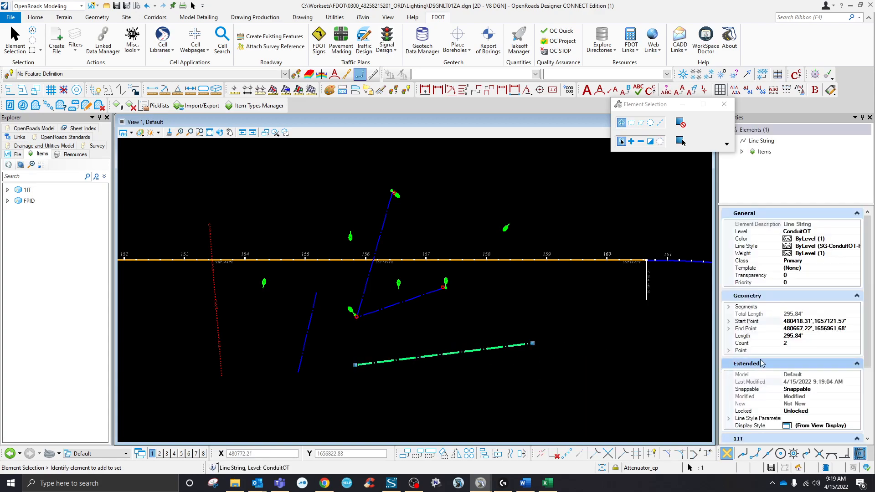
pyautogui.scroll(-2, 754, 367)
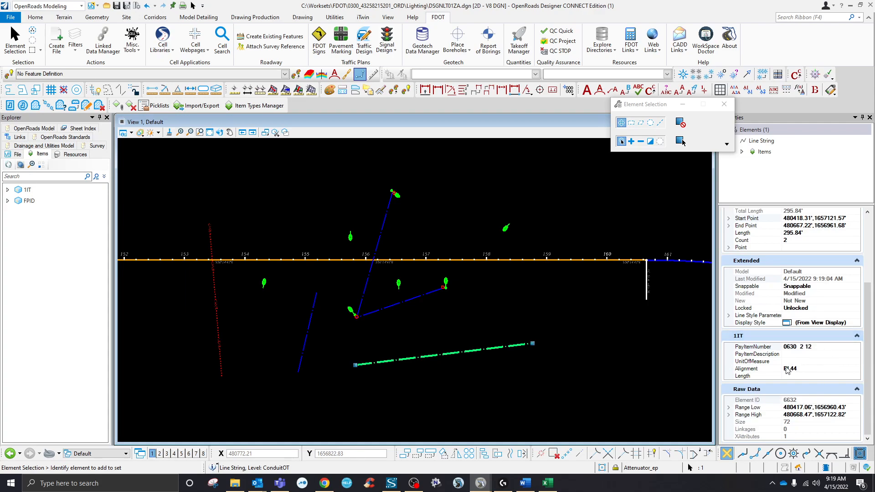
# - Compare the item properties of the three other ConduitOT lines with those of the long conduit south of the baseline
pyautogui.click(401, 315)
pyautogui.click(369, 311)
pyautogui.keyDown('ctrl'); pyautogui.click(364, 296); pyautogui.keyUp('ctrl')
pyautogui.keyDown('ctrl'); pyautogui.click(314, 303); pyautogui.keyUp('ctrl')
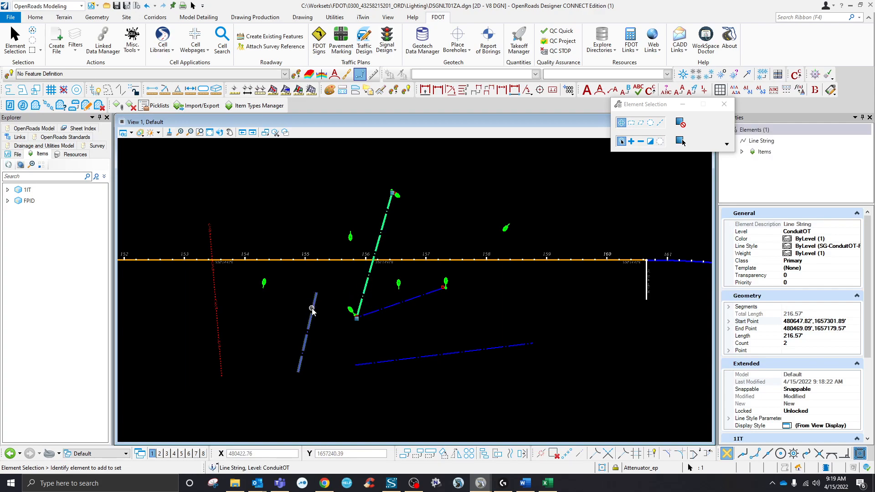
pyautogui.scroll(-5, 775, 342)
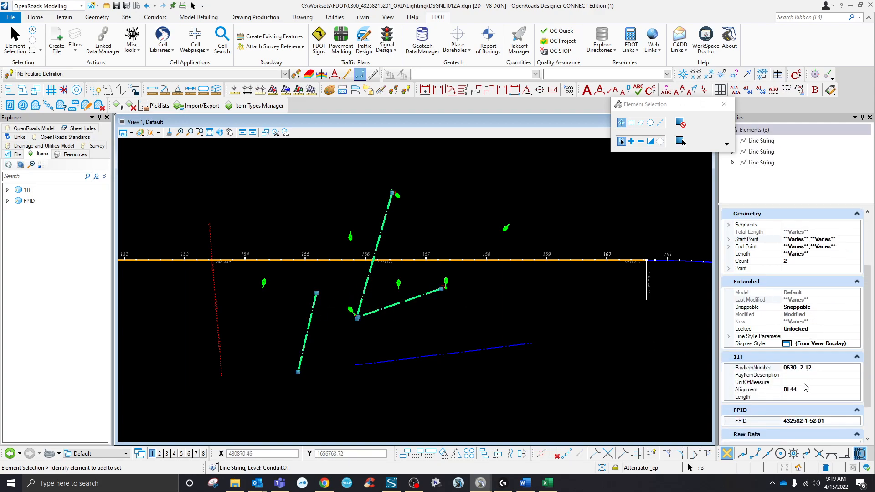
pyautogui.click(459, 356)
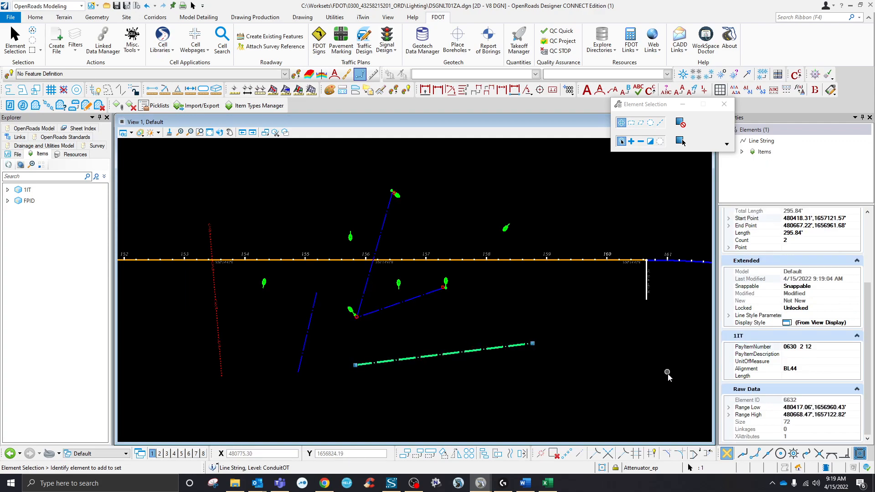
pyautogui.scroll(-5, 568, 409)
pyautogui.scroll(4, 566, 406)
pyautogui.scroll(-3, 380, 317)
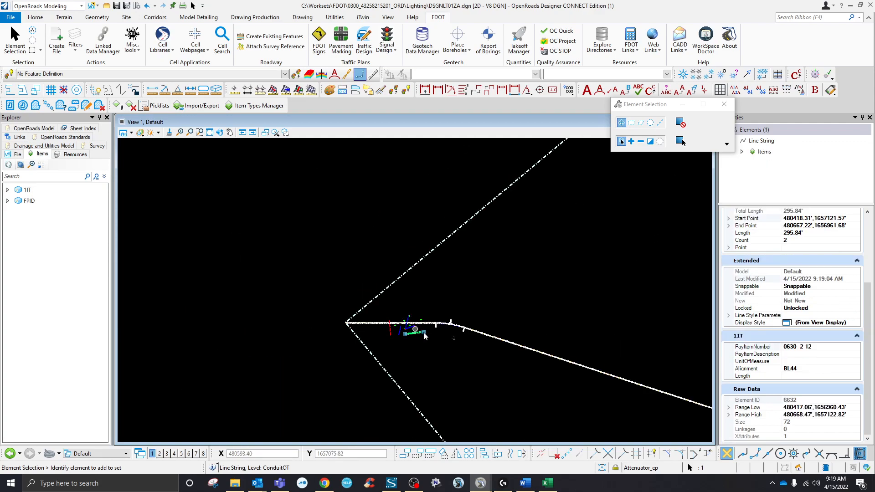
pyautogui.scroll(3, 422, 335)
# - Switch to the previous Summary of Lighting Items workbook in Excel, look it over and close it
pyautogui.click(547, 483)
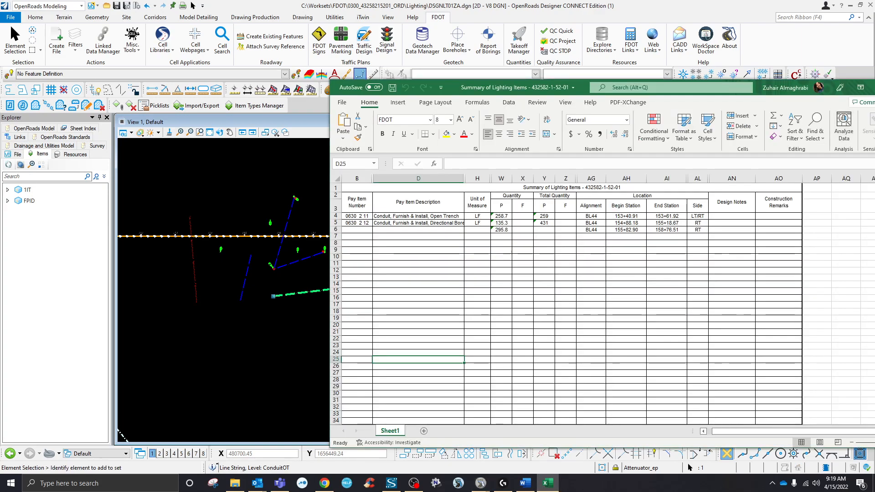
pyautogui.moveTo(741, 94); pyautogui.dragTo(482, 133)
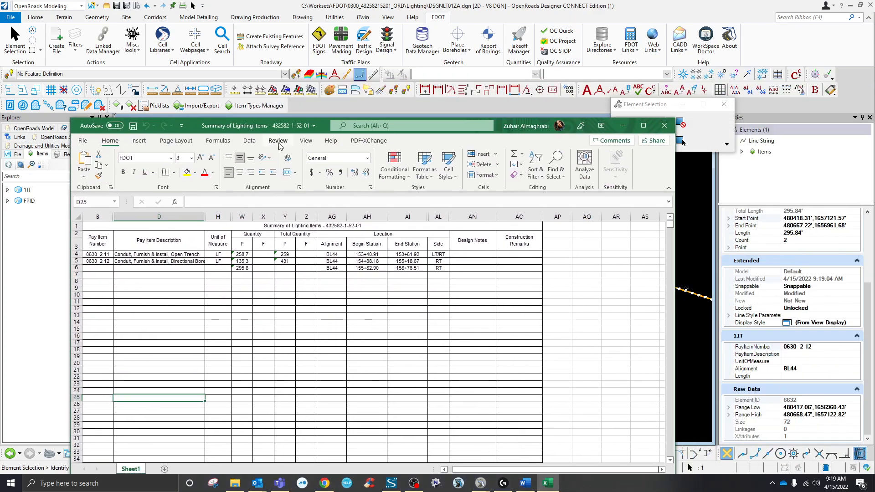
pyautogui.click(665, 126)
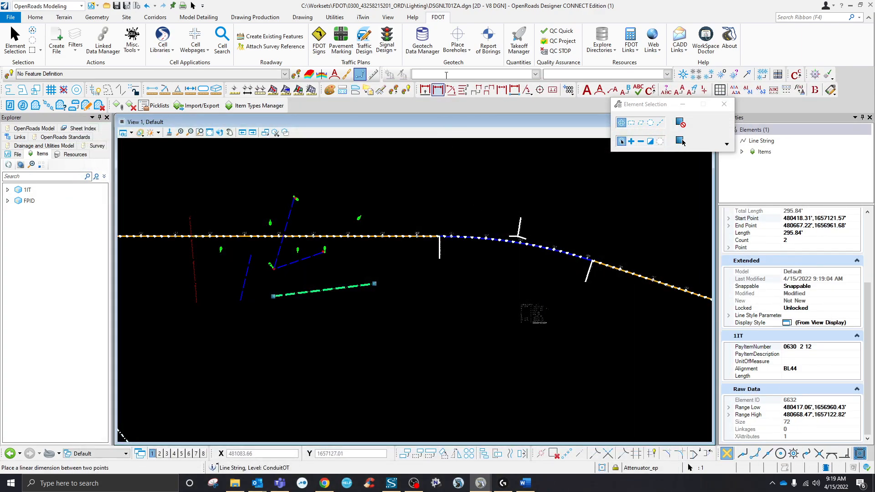
# - Compute the Summary of Lighting Items with Takeoff Manager, saving to the Desktop, excluding external references and opening the output files
pyautogui.click(518, 54)
pyautogui.click(326, 268)
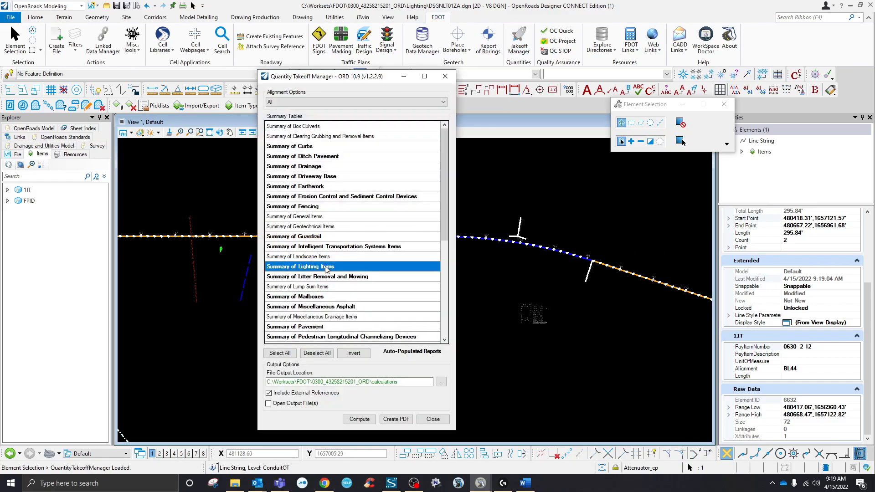
pyautogui.click(289, 404)
pyautogui.click(441, 382)
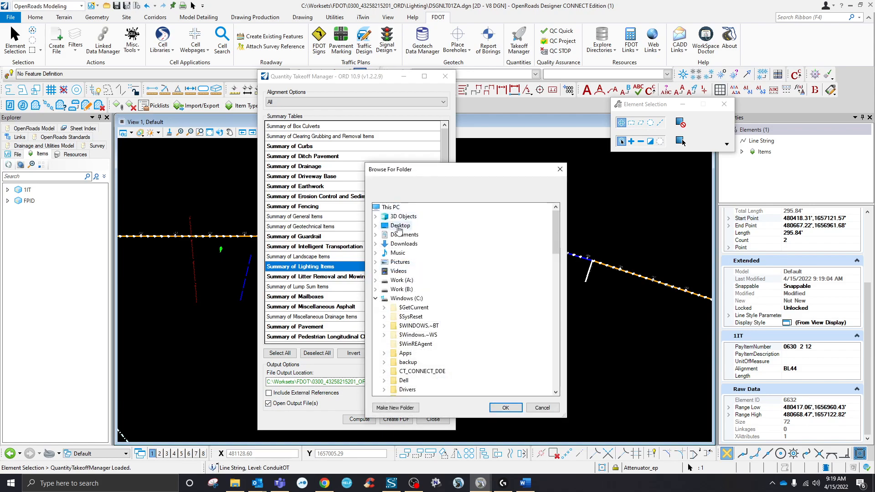
pyautogui.click(399, 228)
pyautogui.click(492, 408)
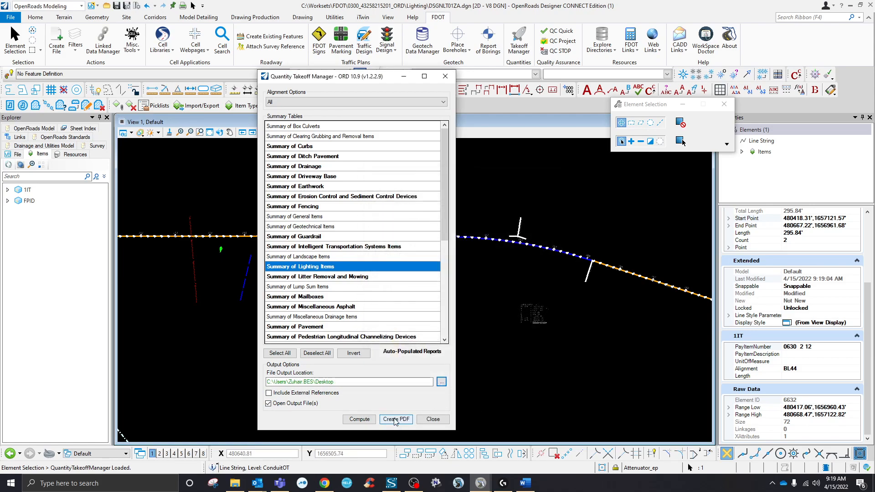
pyautogui.click(371, 420)
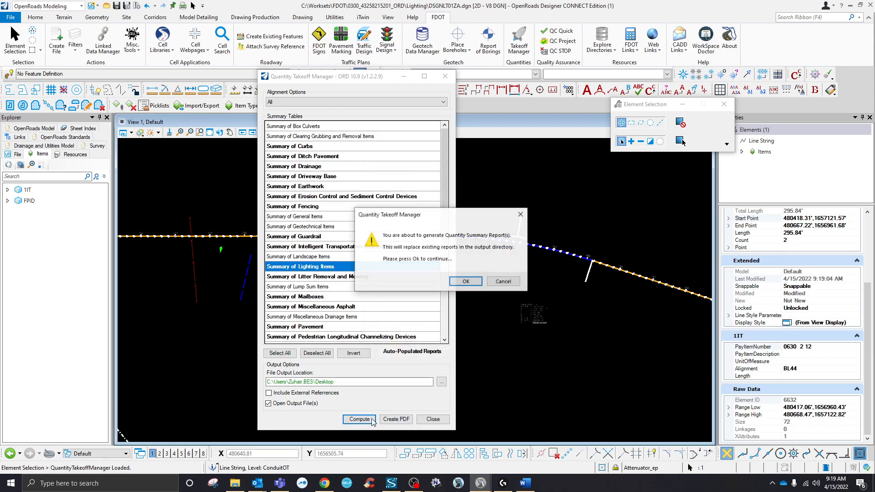
pyautogui.click(466, 282)
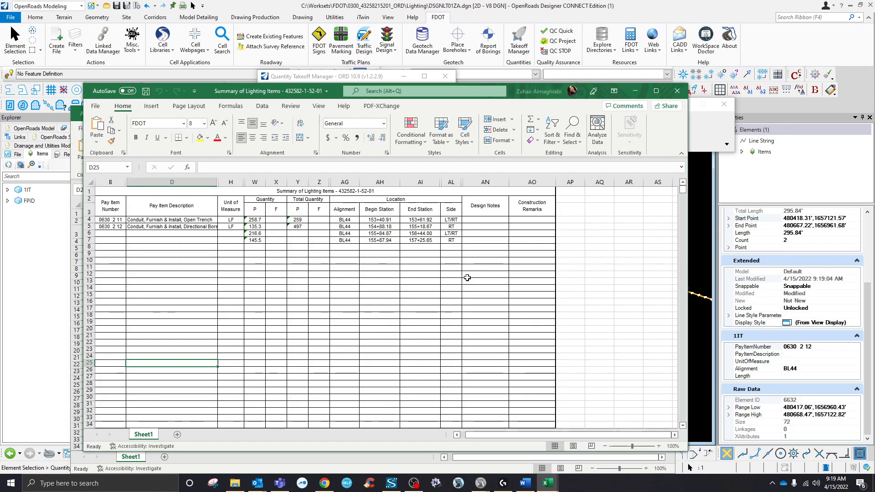
# - Arrange the two Summary of Lighting Items workbooks to compare the conduit entries with and without the FPID
pyautogui.moveTo(503, 97); pyautogui.dragTo(668, 145)
pyautogui.moveTo(476, 114); pyautogui.dragTo(446, 112)
pyautogui.click(710, 367)
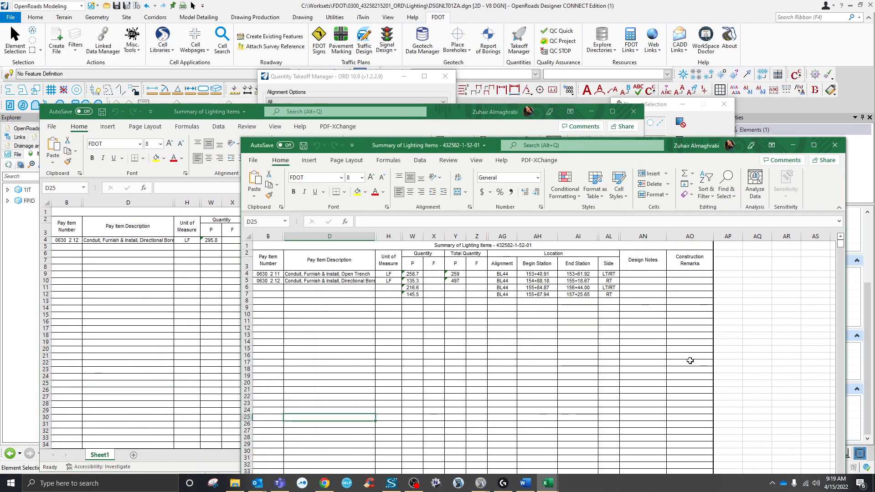
pyautogui.click(182, 329)
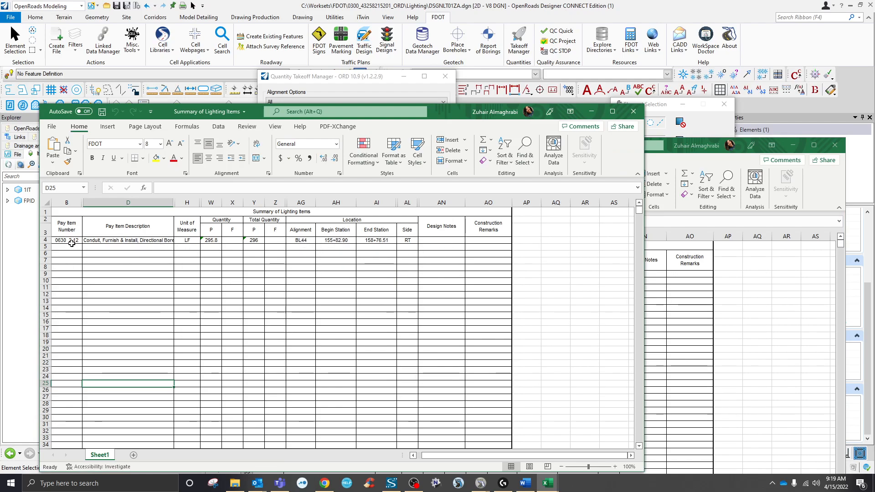
pyautogui.click(670, 320)
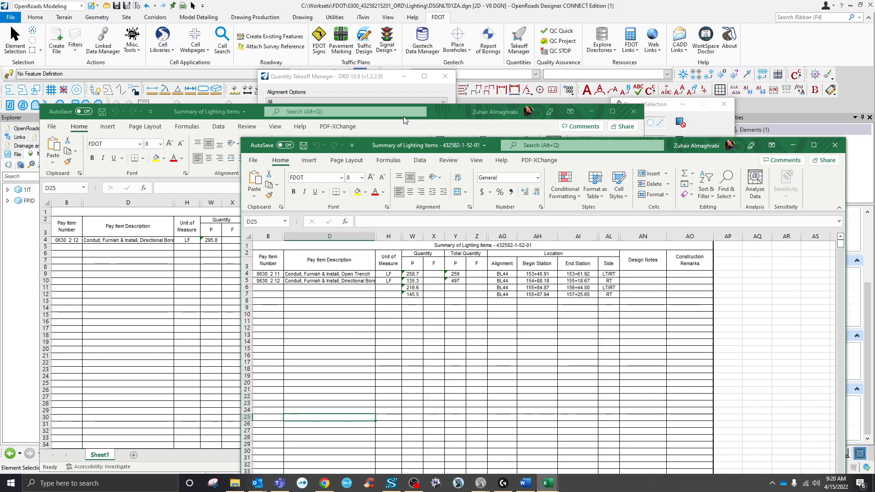
pyautogui.moveTo(443, 111); pyautogui.dragTo(557, 173)
pyautogui.click(222, 306)
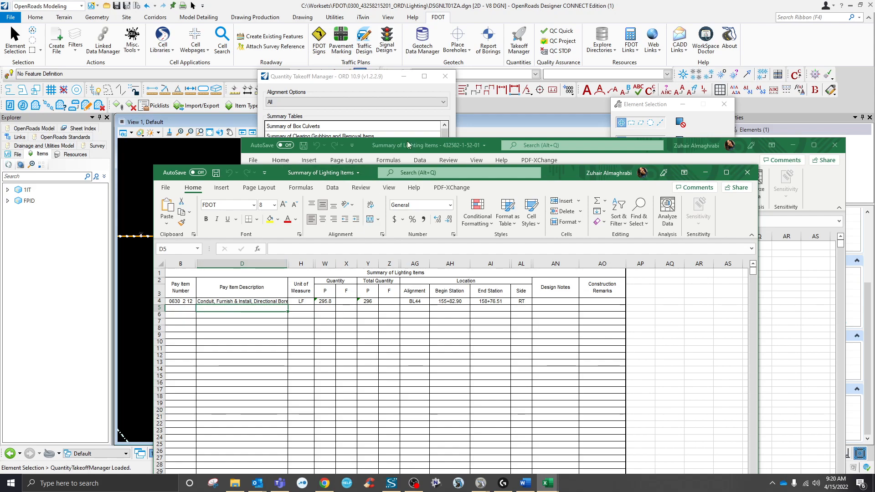
pyautogui.click(487, 149)
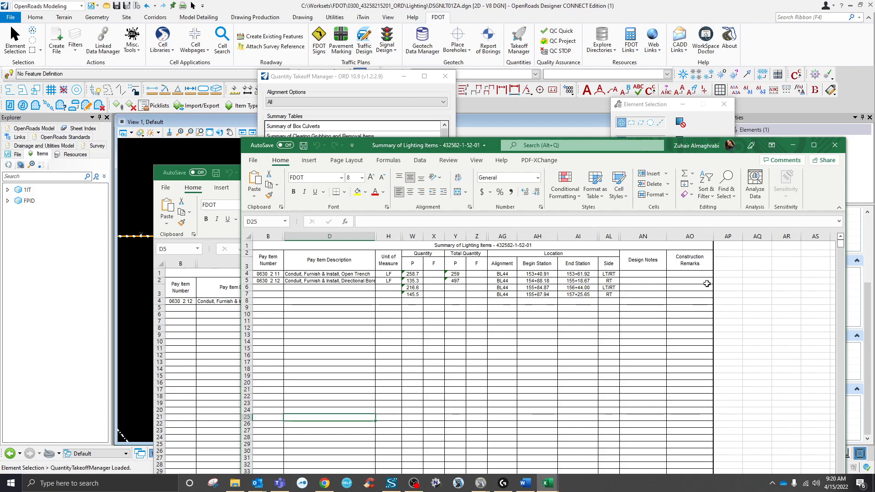
# - Close both lighting summary workbooks and exit Quantity Takeoff Manager
pyautogui.click(835, 145)
pyautogui.click(748, 173)
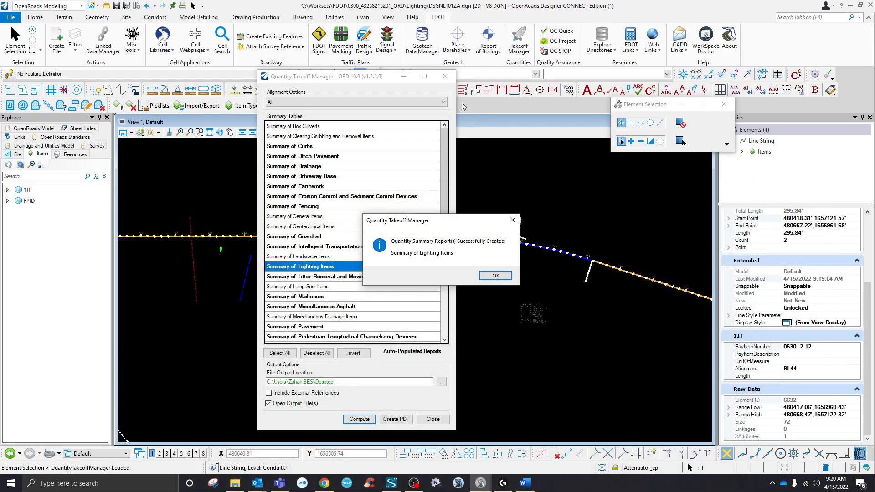
pyautogui.click(495, 276)
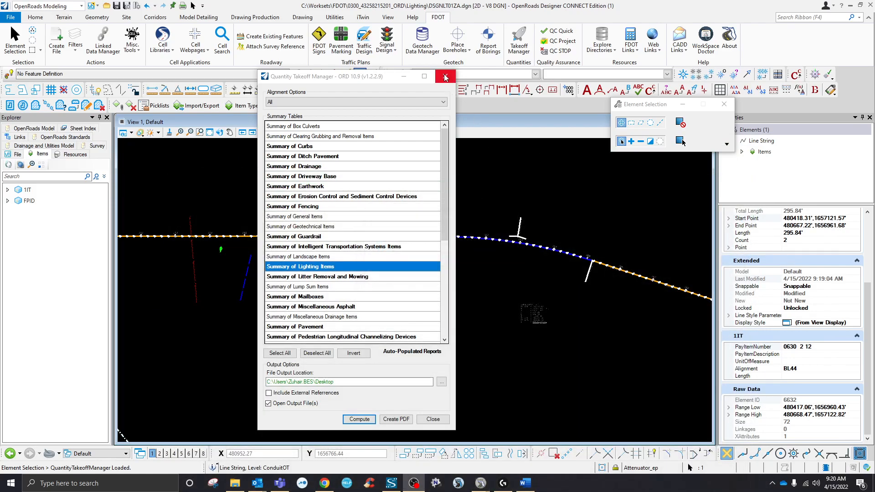
pyautogui.click(433, 419)
# - Attach the FPID item type from the FDOTProject library to the long conduit south of the baseline
pyautogui.click(326, 299)
pyautogui.click(326, 291)
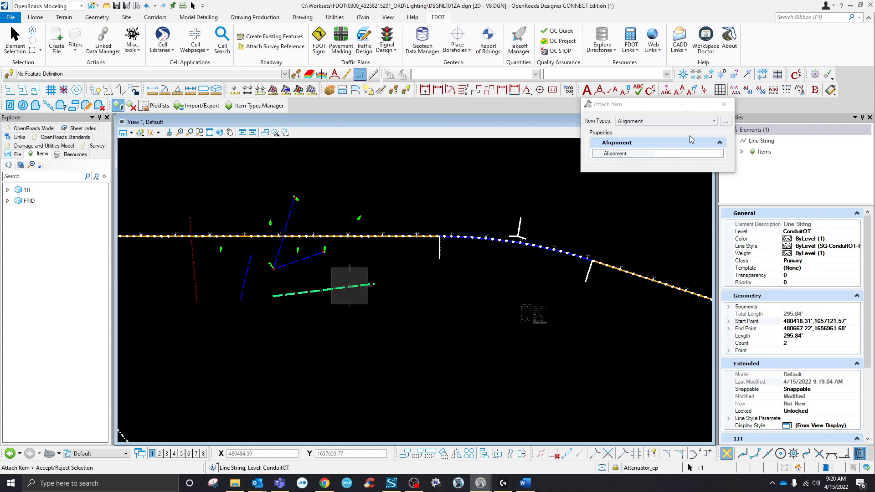
pyautogui.click(714, 122)
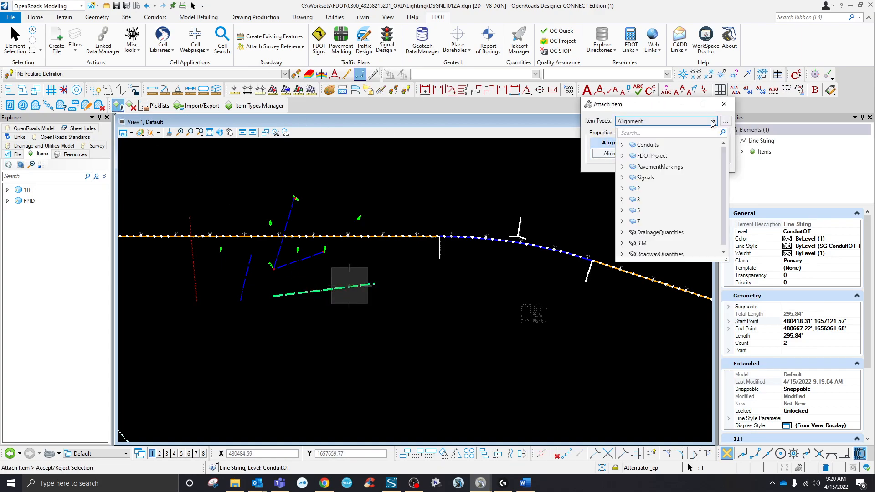
pyautogui.click(623, 155)
pyautogui.click(643, 177)
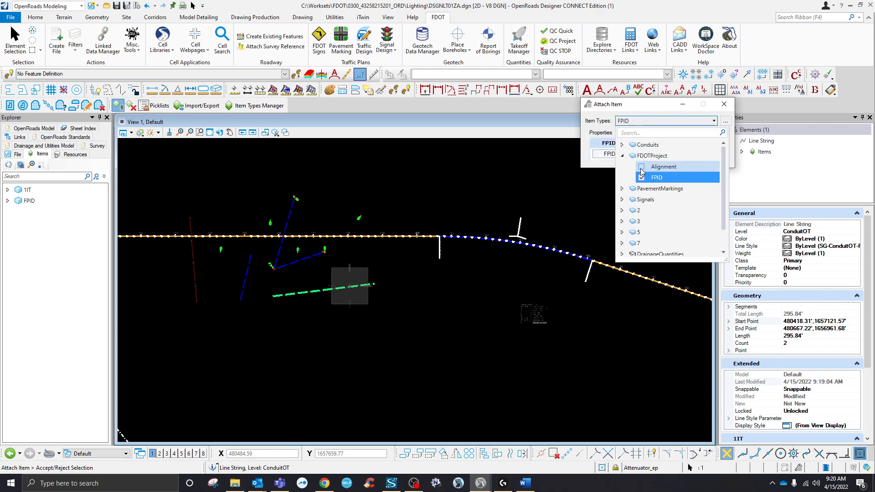
pyautogui.click(617, 111)
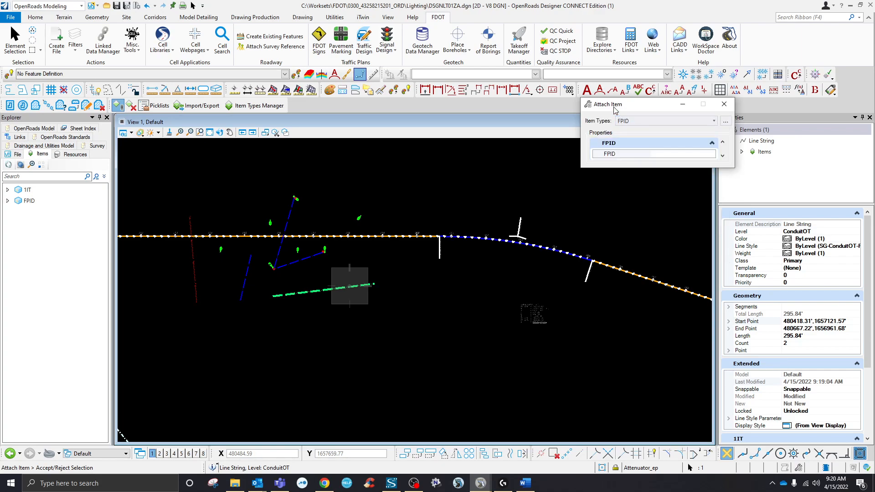
pyautogui.click(322, 292)
pyautogui.scroll(-5, 783, 364)
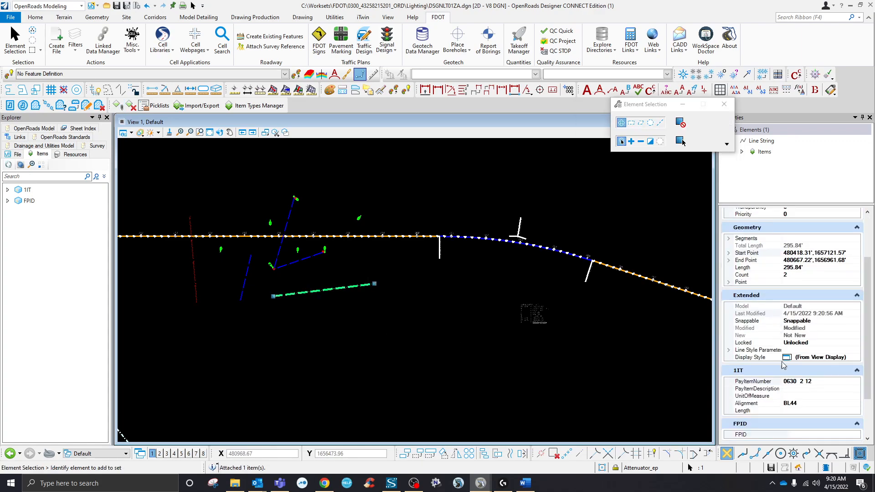
pyautogui.click(857, 376)
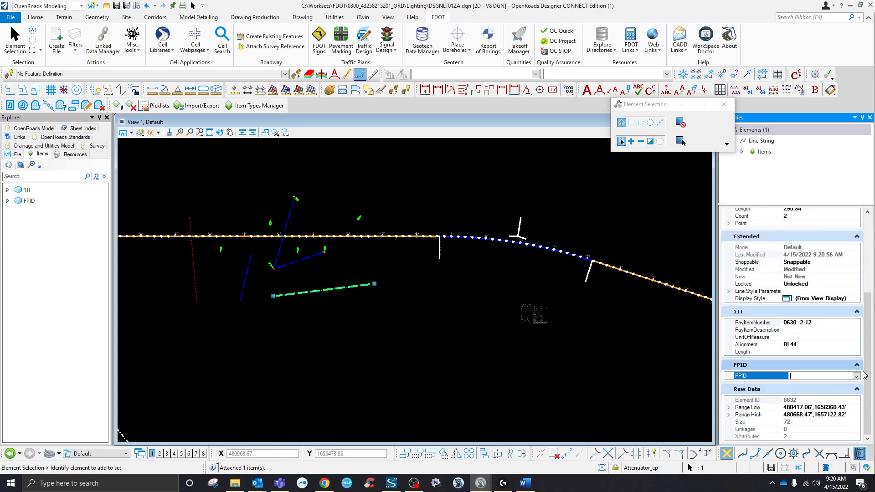
pyautogui.click(857, 376)
pyautogui.click(821, 384)
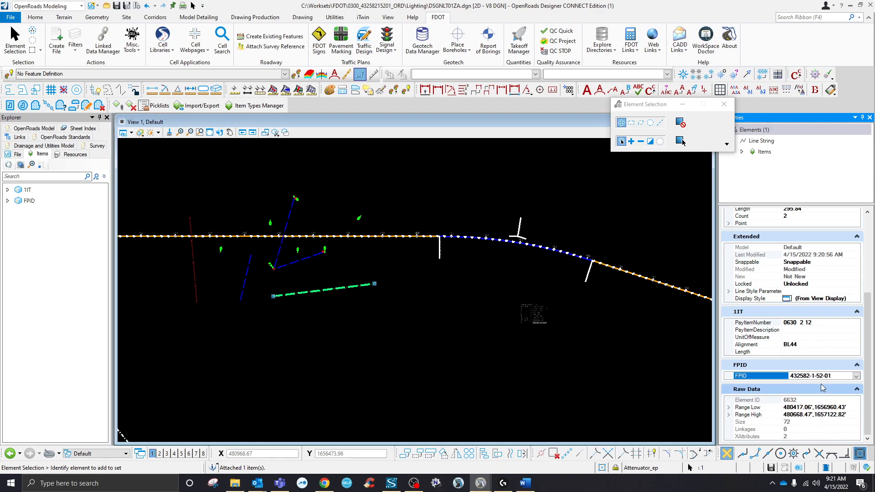
pyautogui.click(382, 325)
pyautogui.click(343, 291)
pyautogui.click(342, 312)
# - Recompute the Summary of Lighting Items to the Desktop without external references, with the output files set to open
pyautogui.click(516, 53)
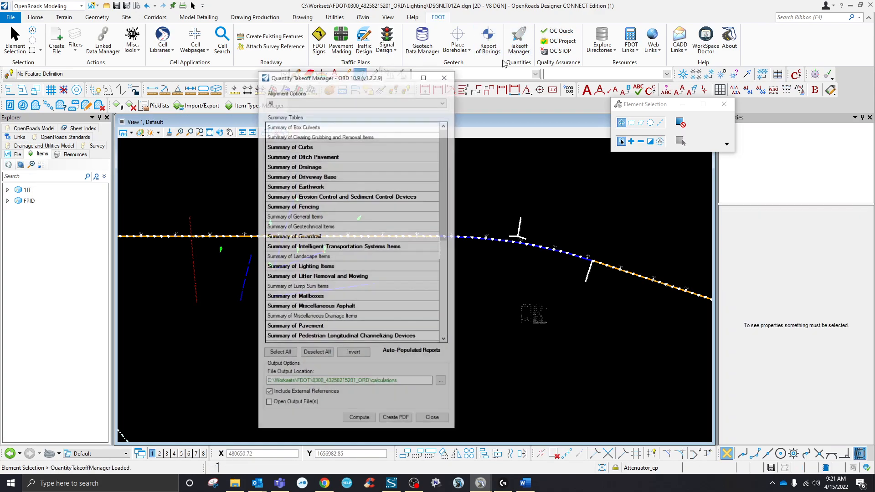
pyautogui.scroll(-2, 311, 192)
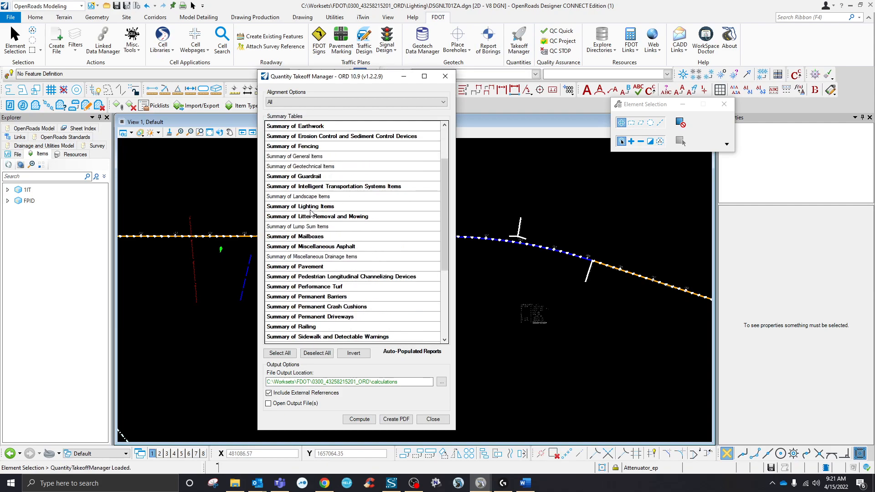
pyautogui.click(315, 207)
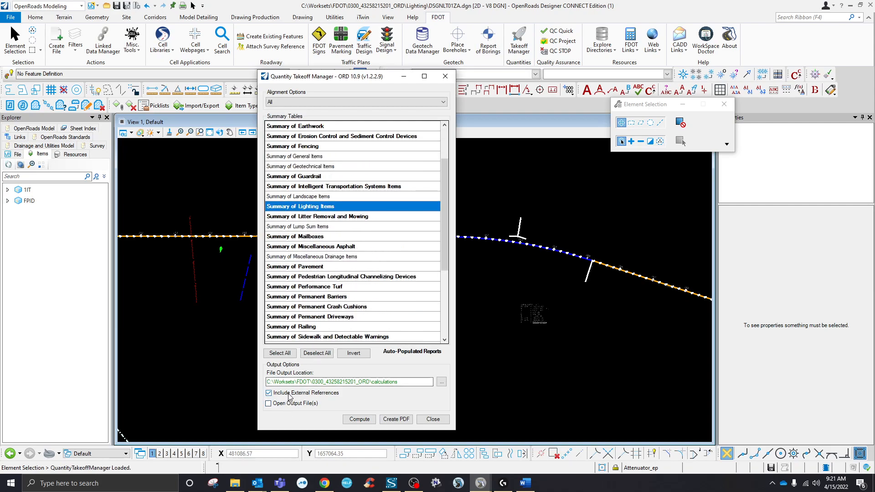
pyautogui.click(285, 405)
pyautogui.click(287, 393)
pyautogui.click(442, 382)
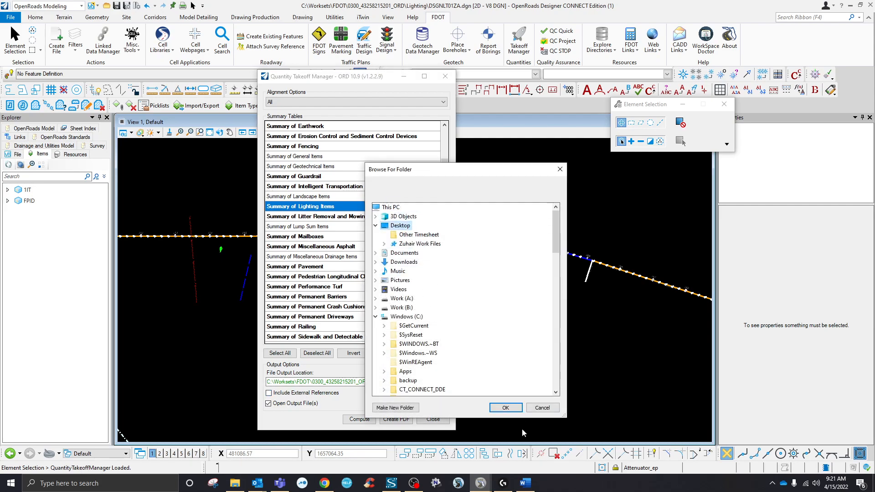
pyautogui.click(506, 408)
pyautogui.click(359, 420)
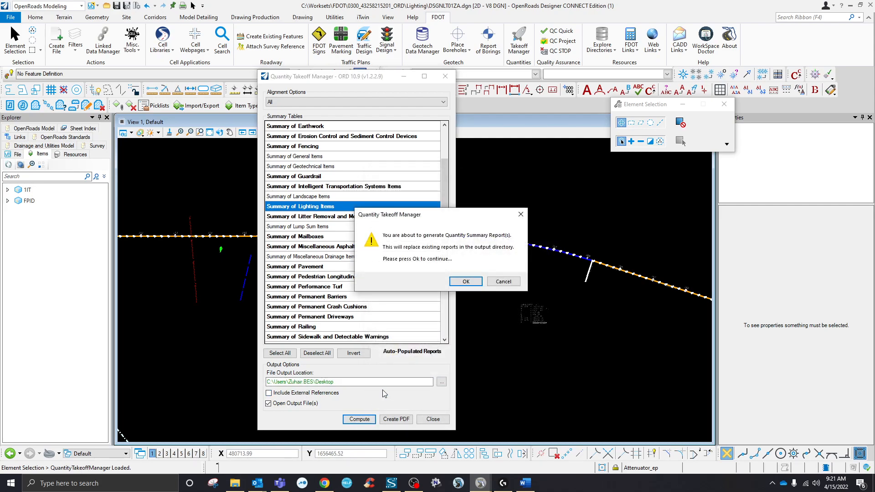
pyautogui.click(479, 282)
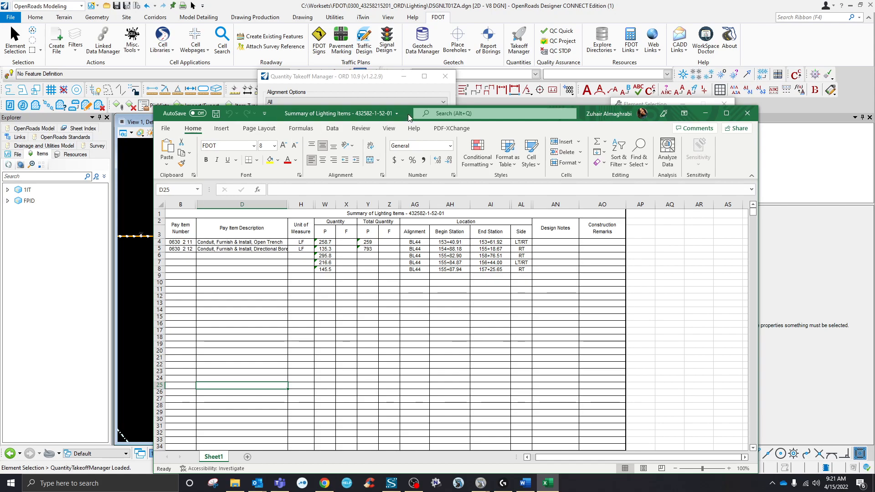
# - Review the recomputed lighting summary workbook, return to the drawing and close Quantity Takeoff Manager
pyautogui.moveTo(409, 117); pyautogui.dragTo(644, 114)
pyautogui.click(376, 261)
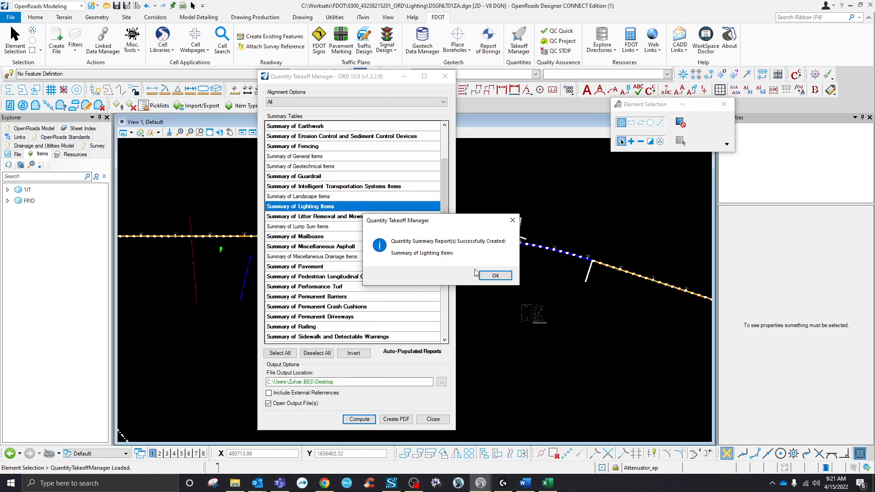
pyautogui.click(497, 279)
pyautogui.click(454, 76)
# - Check the pay item, alignment and FPID properties of the short conduit south of the baseline near station 155
pyautogui.click(251, 272)
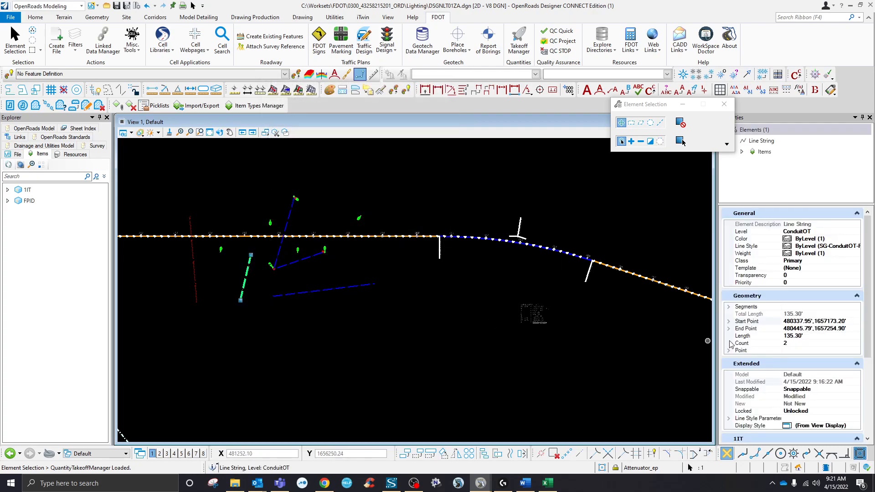
pyautogui.scroll(-5, 759, 344)
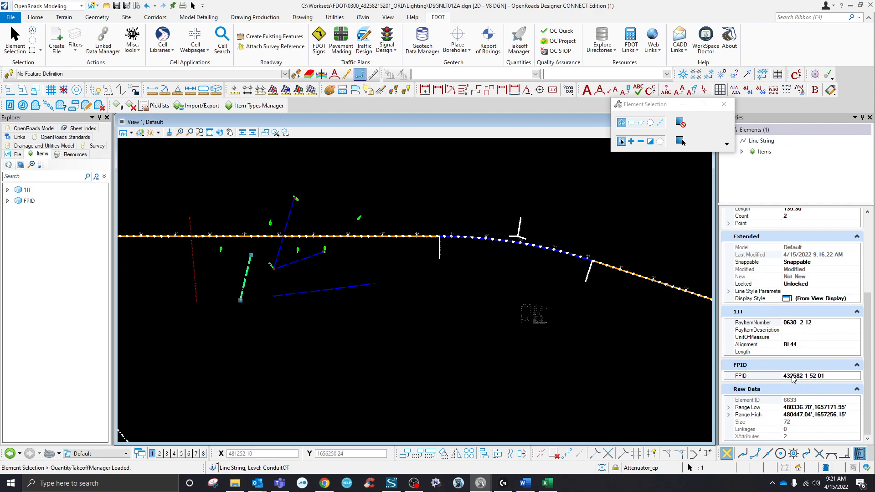
pyautogui.hotkey('alt', 'Tab')
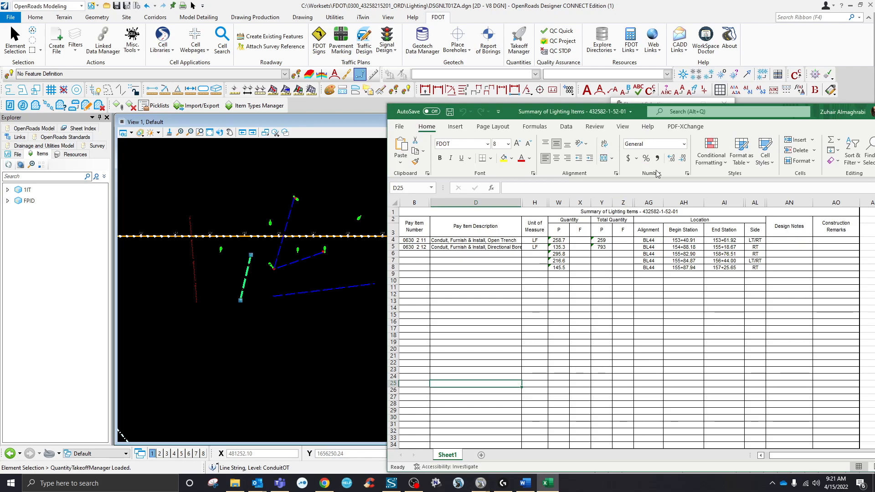
pyautogui.moveTo(790, 118); pyautogui.dragTo(518, 104)
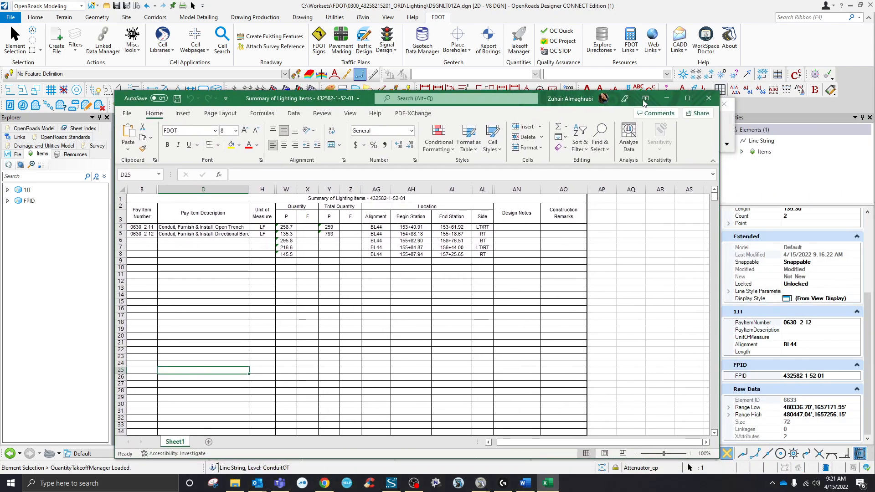
pyautogui.click(712, 100)
pyautogui.click(357, 347)
# - Select the luminaire near station 154, the one north of the baseline before station 156, and the three south of it between stations 155 and 158
pyautogui.scroll(2, 291, 217)
pyautogui.scroll(-2, 359, 267)
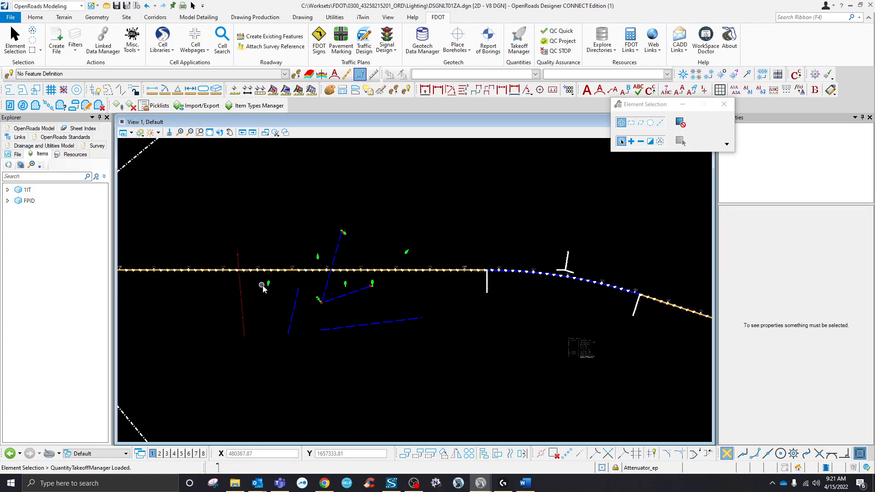
pyautogui.scroll(6, 262, 289)
pyautogui.scroll(-1, 270, 300)
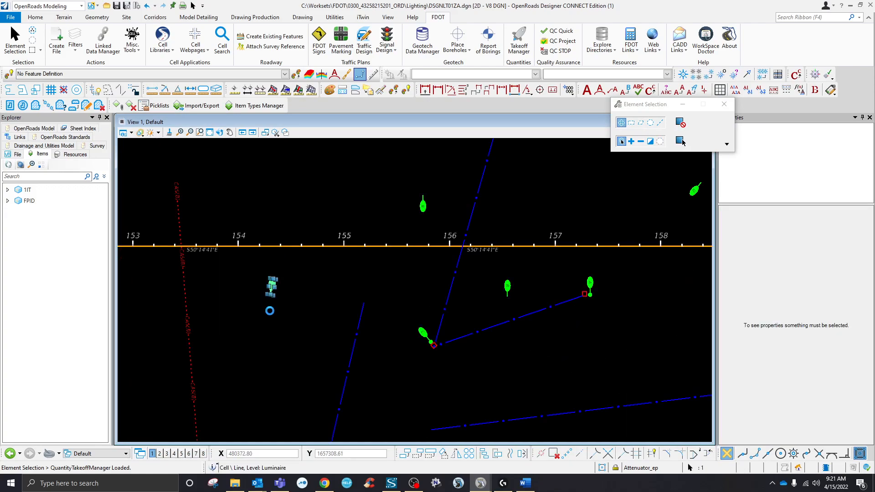
pyautogui.click(269, 311)
pyautogui.scroll(2, 348, 245)
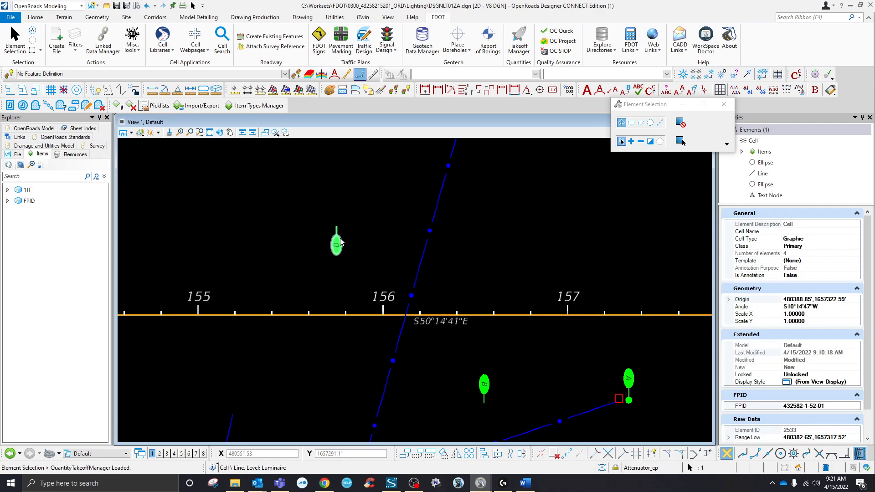
pyautogui.scroll(-2, 340, 242)
pyautogui.keyDown('ctrl'); pyautogui.click(354, 256); pyautogui.keyUp('ctrl')
pyautogui.scroll(2, 392, 296)
pyautogui.keyDown('ctrl'); pyautogui.click(374, 287); pyautogui.keyUp('ctrl')
pyautogui.keyDown('ctrl'); pyautogui.click(226, 365); pyautogui.keyUp('ctrl')
pyautogui.keyDown('ctrl'); pyautogui.click(520, 280); pyautogui.keyUp('ctrl')
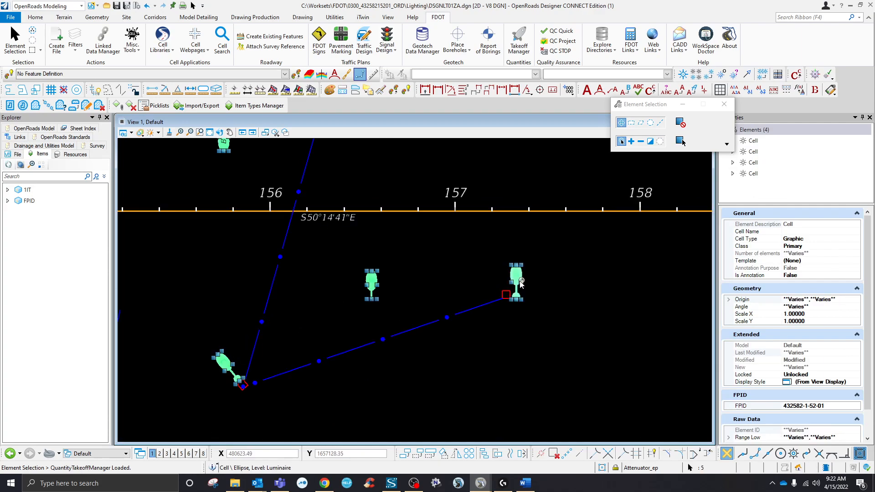
# - Add the two remaining luminaires north of the baseline, near stations 156 and 158, to the selection and check the shared FPID property
pyautogui.scroll(-2, 522, 283)
pyautogui.scroll(2, 388, 215)
pyautogui.keyDown('ctrl'); pyautogui.click(400, 227); pyautogui.keyUp('ctrl')
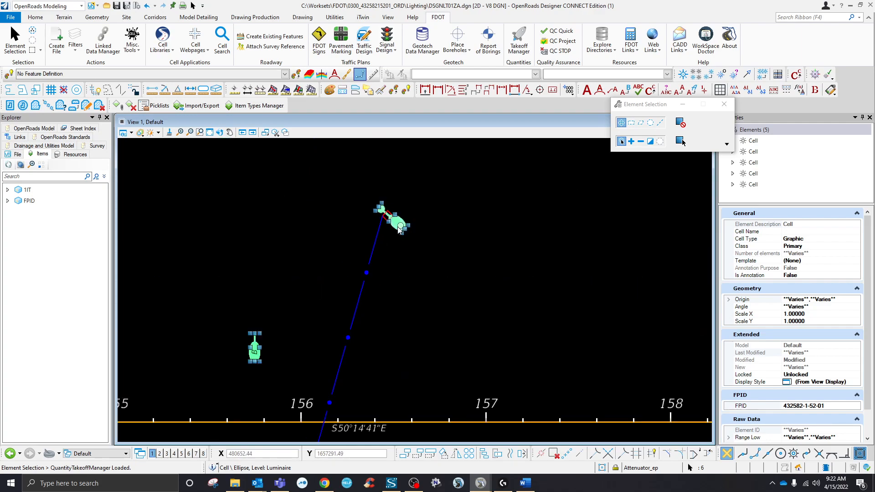
pyautogui.scroll(-2, 365, 232)
pyautogui.scroll(3, 456, 258)
pyautogui.keyDown('ctrl'); pyautogui.click(409, 260); pyautogui.keyUp('ctrl')
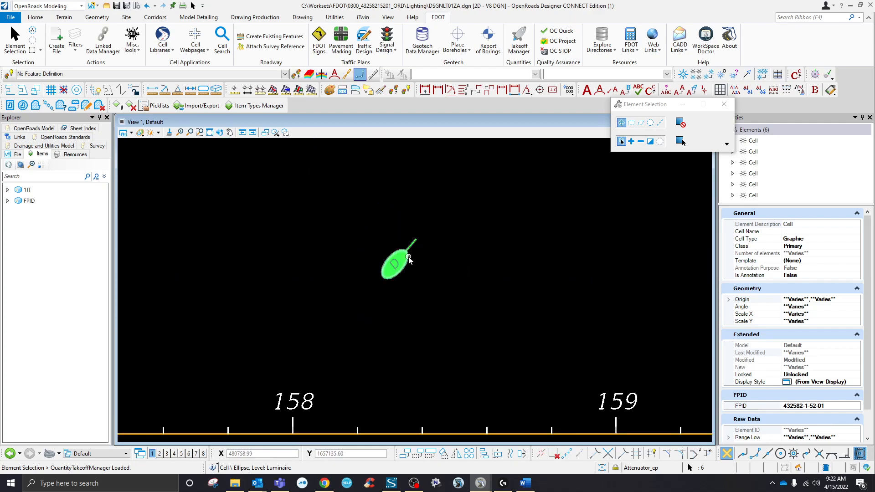
pyautogui.scroll(-2, 499, 270)
pyautogui.keyDown('ctrl'); pyautogui.click(479, 264); pyautogui.keyUp('ctrl')
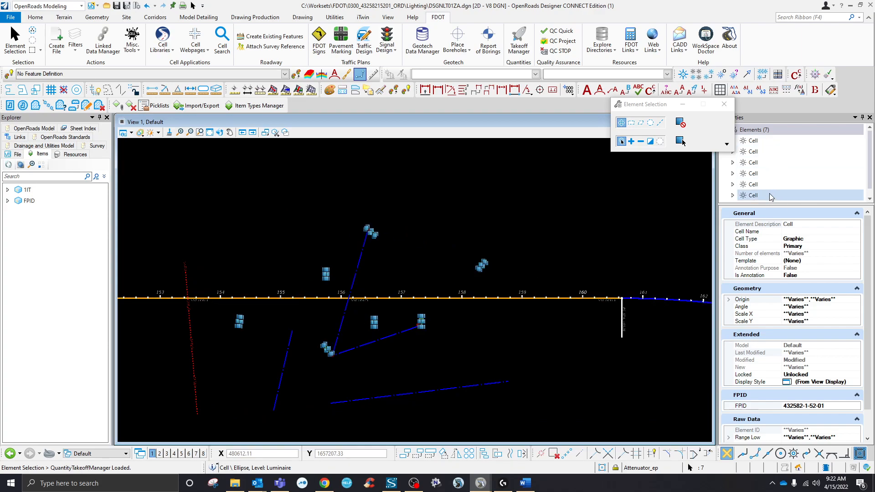
pyautogui.scroll(-2, 777, 298)
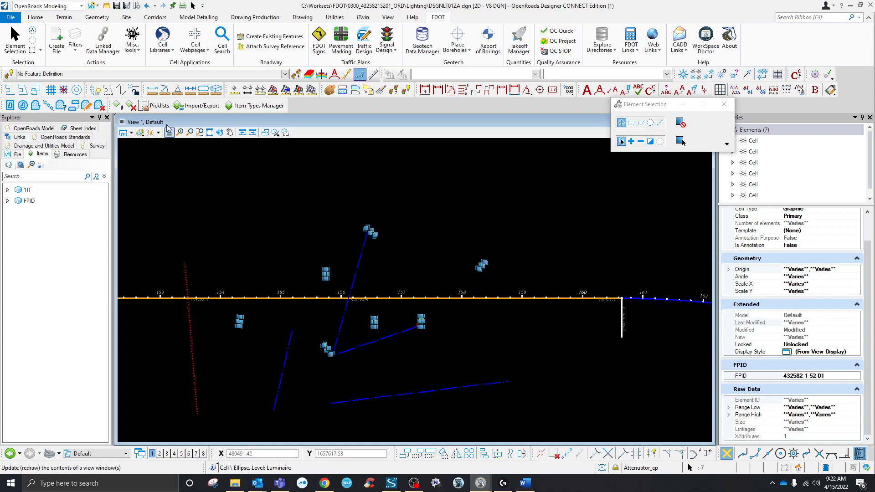
# - Attach the 1IT item type from library 1 to the seven selected luminaires
pyautogui.click(117, 105)
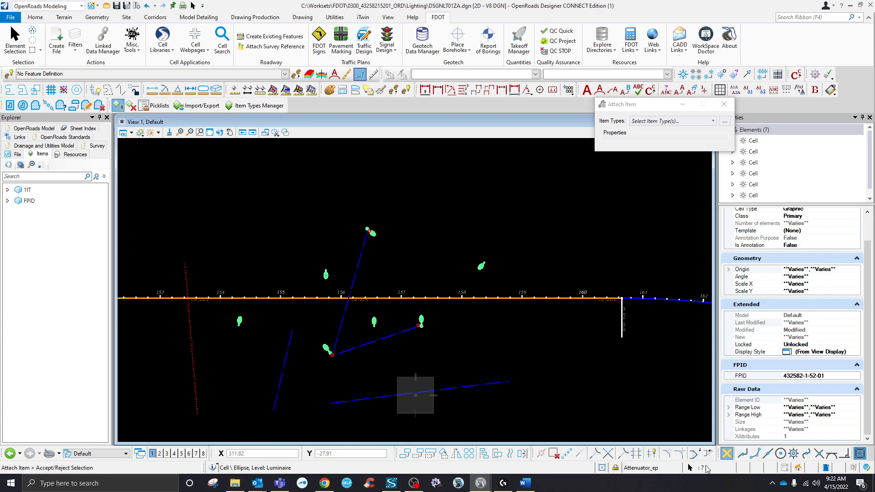
pyautogui.click(655, 125)
pyautogui.click(656, 124)
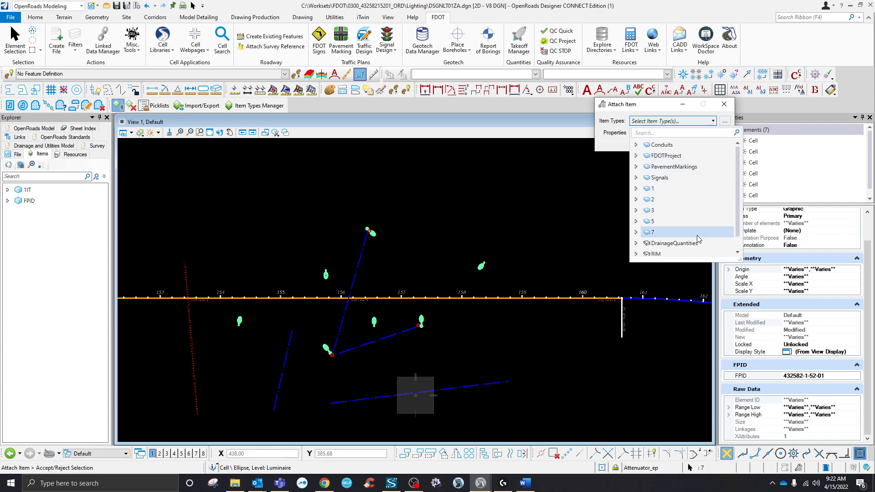
pyautogui.doubleClick(661, 191)
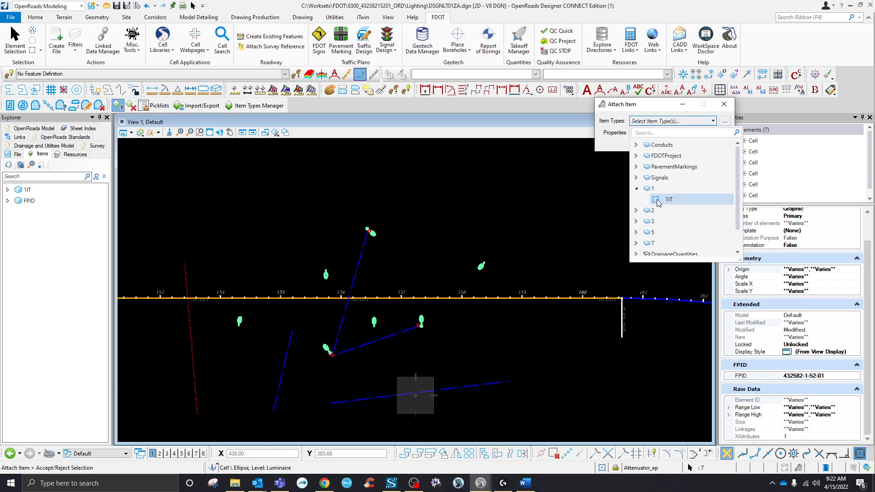
pyautogui.click(656, 199)
pyautogui.click(610, 111)
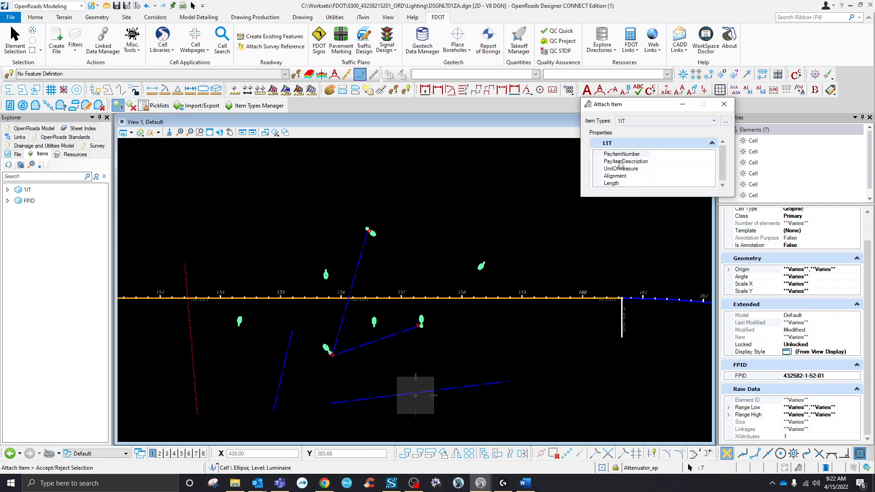
pyautogui.click(373, 234)
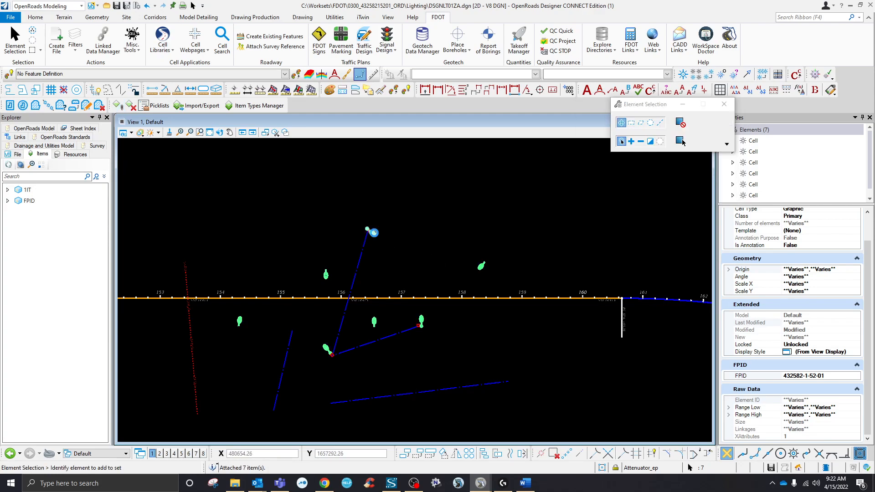
# - Set the Alignment property of the seven selected luminaires to BL44
pyautogui.scroll(-3, 795, 382)
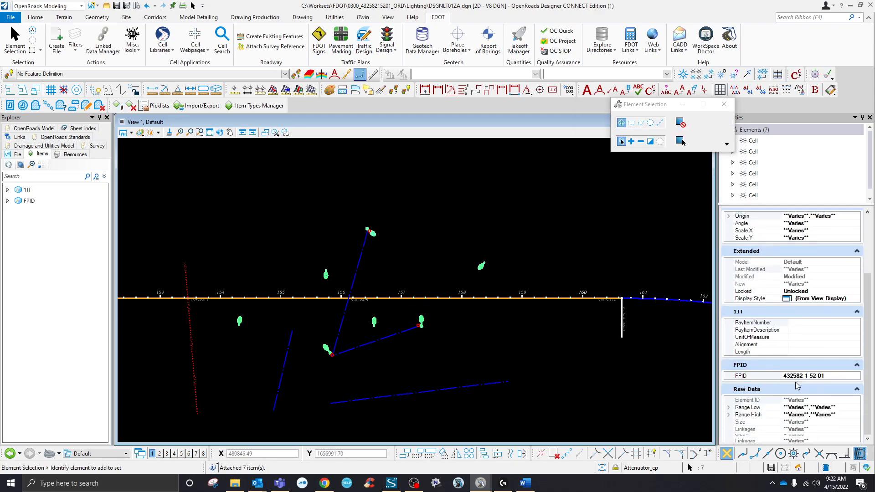
pyautogui.click(810, 338)
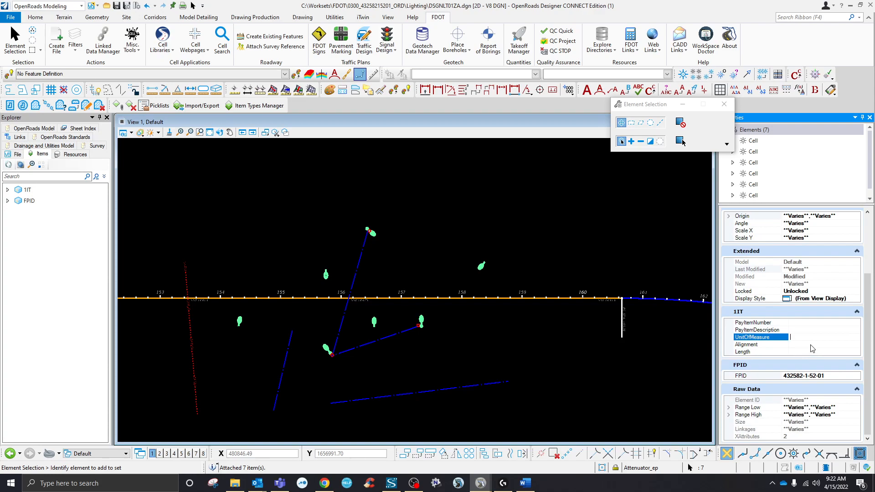
pyautogui.click(812, 346)
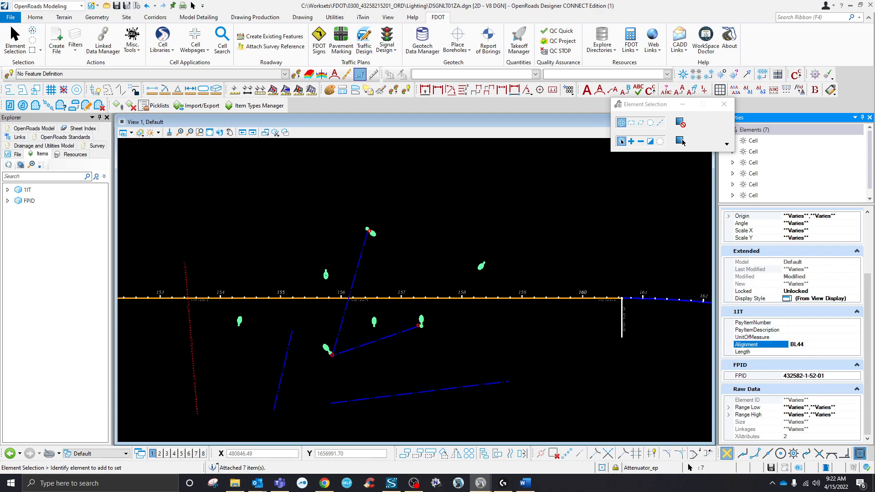
pyautogui.click(806, 322)
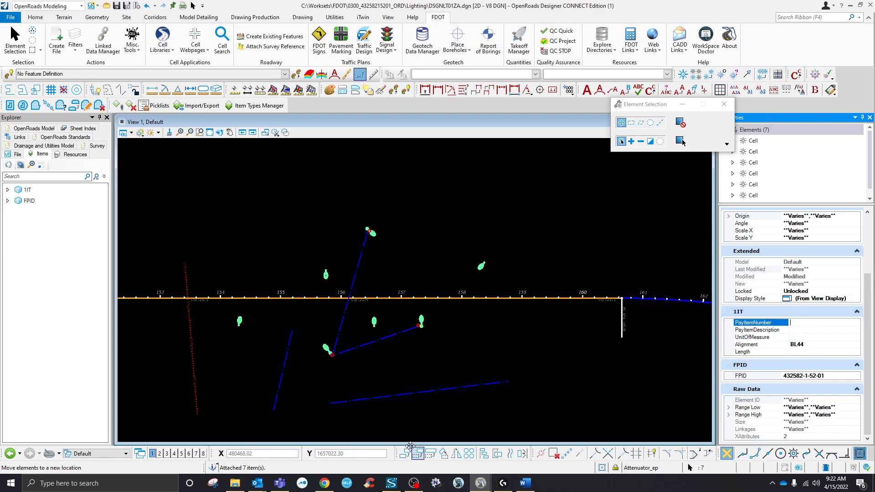
pyautogui.click(235, 487)
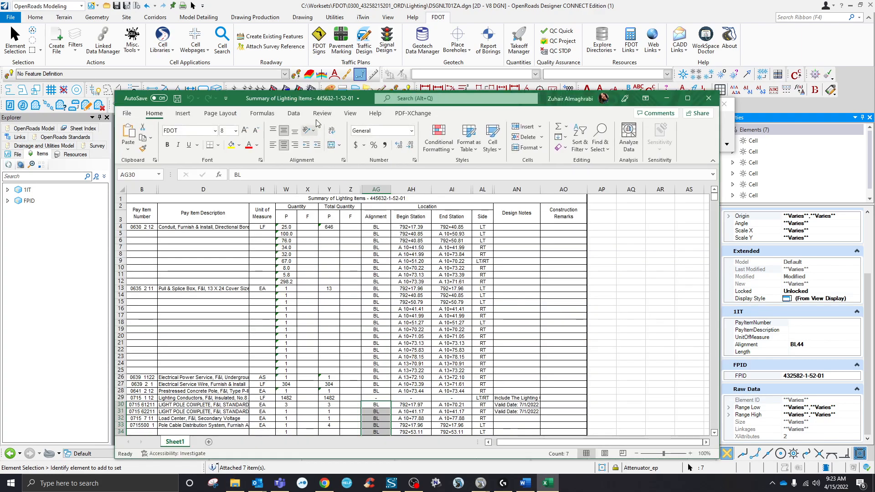
pyautogui.moveTo(364, 102); pyautogui.dragTo(874, 68)
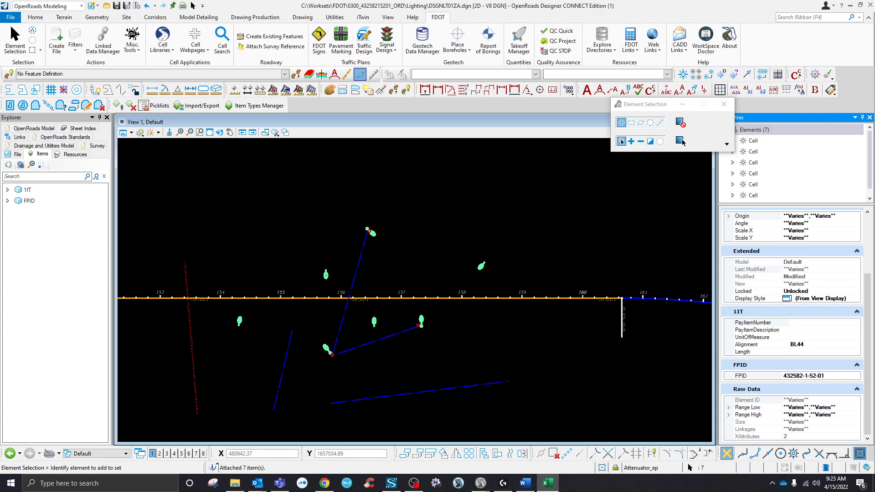
# - Switch to the FDOT Design Quantities and Estimates site in Chrome, collapse the Conduit entry and open the 700-series Basis of Estimates chapter
pyautogui.click(324, 484)
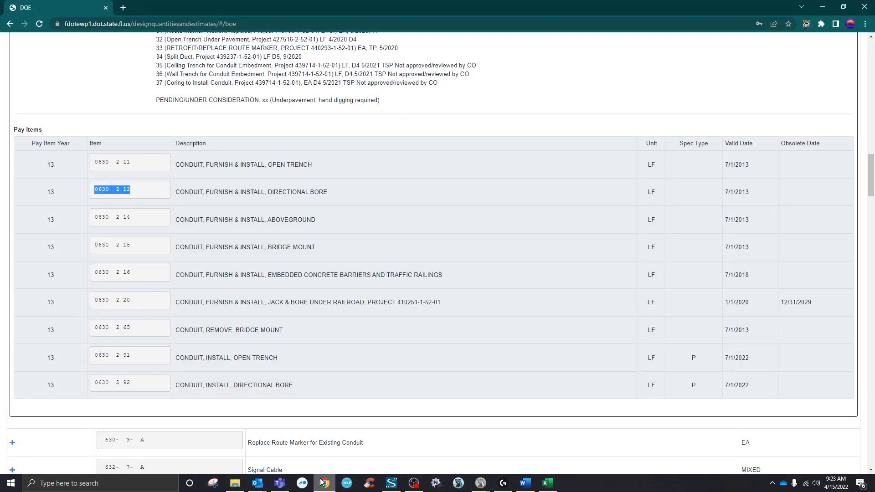
pyautogui.scroll(20, 118, 168)
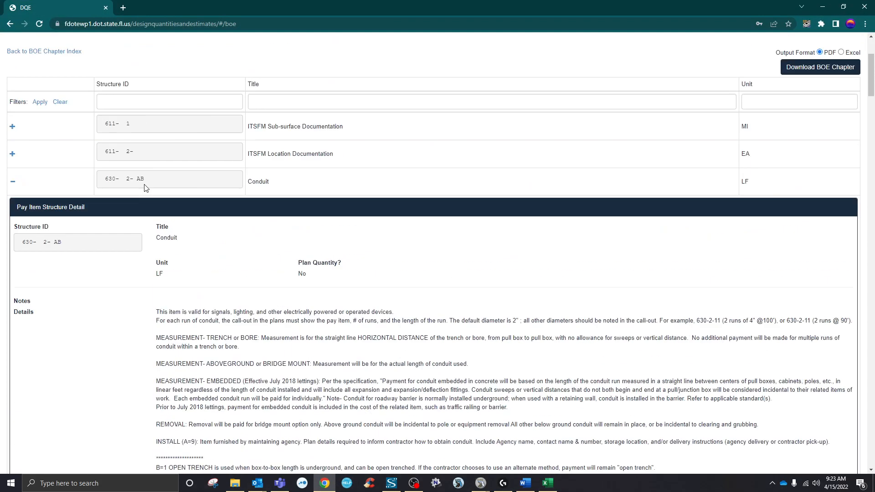
pyautogui.click(14, 325)
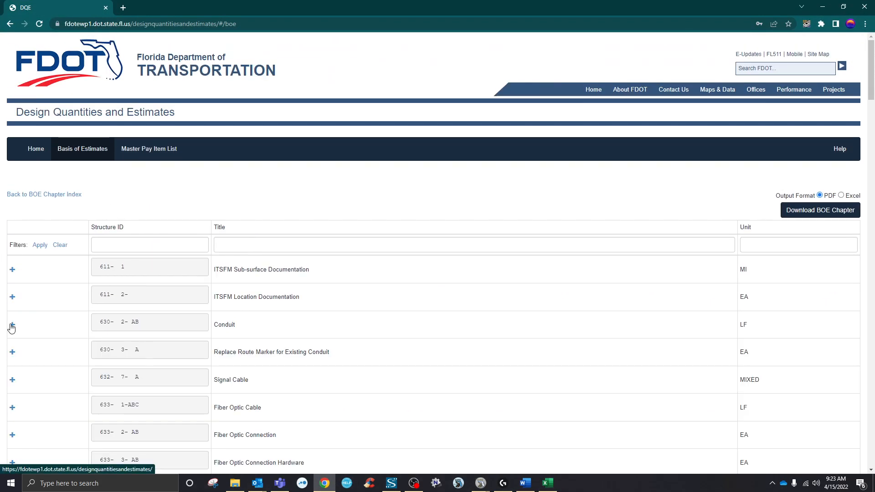
pyautogui.click(55, 194)
pyautogui.scroll(-2, 161, 210)
pyautogui.click(32, 253)
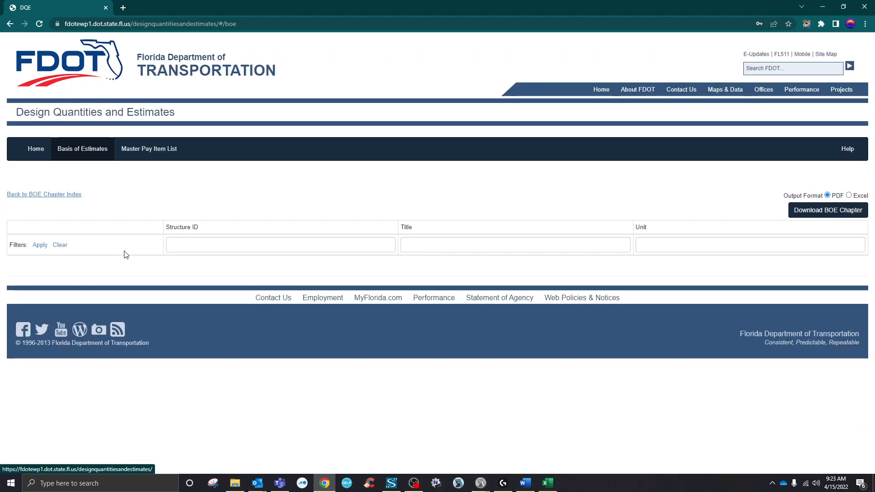
# - Find the 715 lighting pay items in the chapter list and expand the Light Pole Complete structure 715-6A-BCD
pyautogui.scroll(-8, 172, 283)
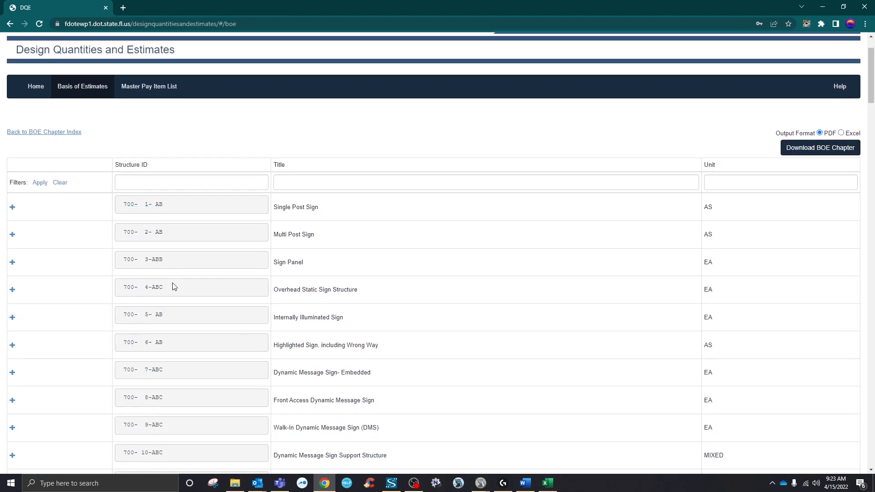
pyautogui.scroll(-10, 172, 282)
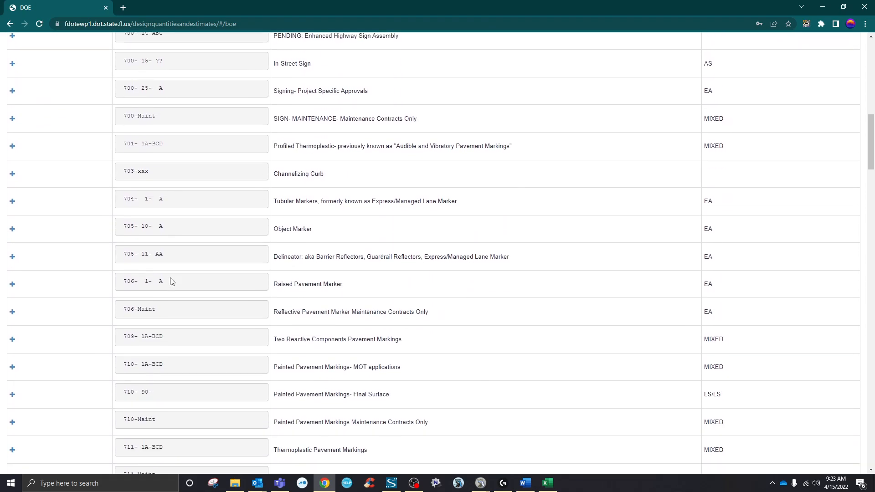
pyautogui.scroll(-4, 172, 281)
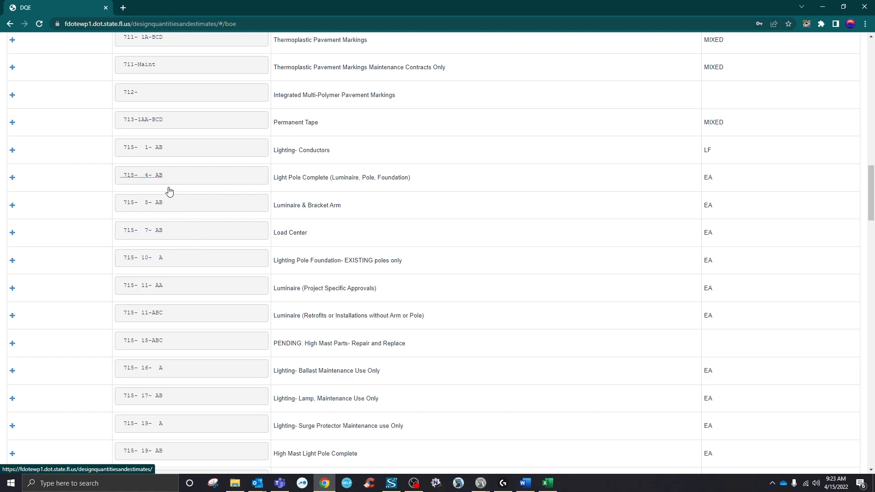
pyautogui.scroll(-3, 186, 235)
pyautogui.scroll(-2, 186, 235)
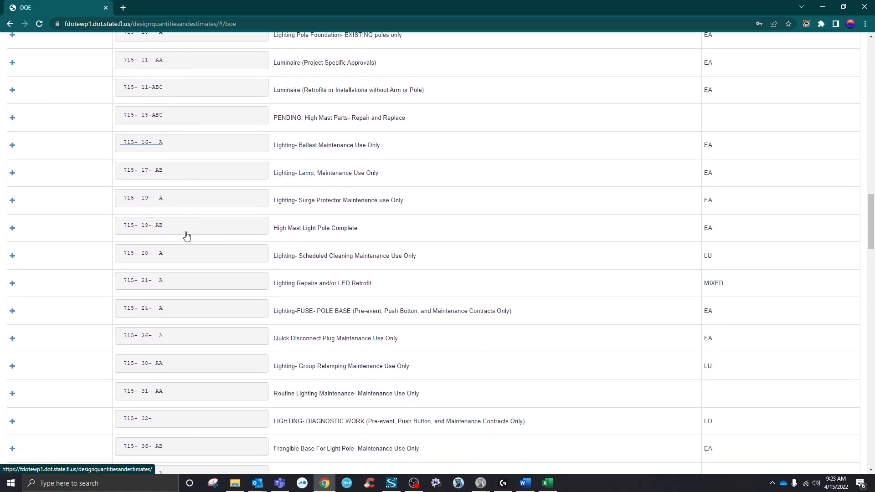
pyautogui.scroll(-5, 187, 236)
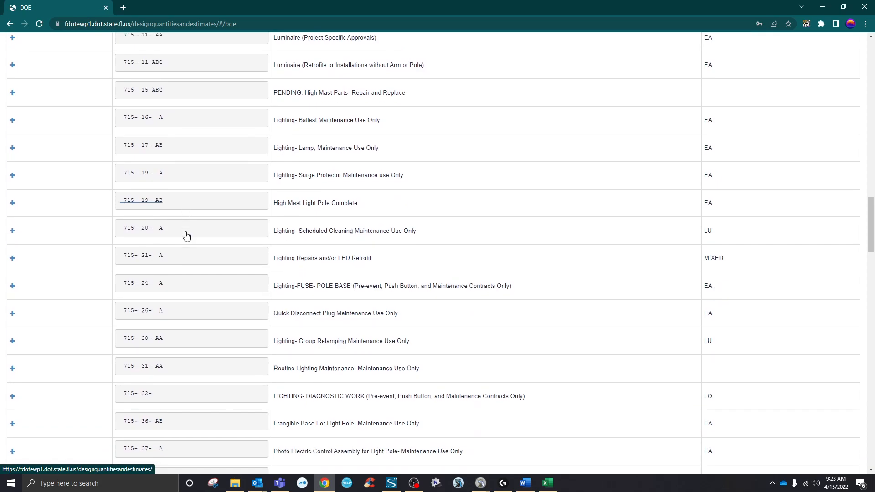
pyautogui.scroll(-3, 186, 235)
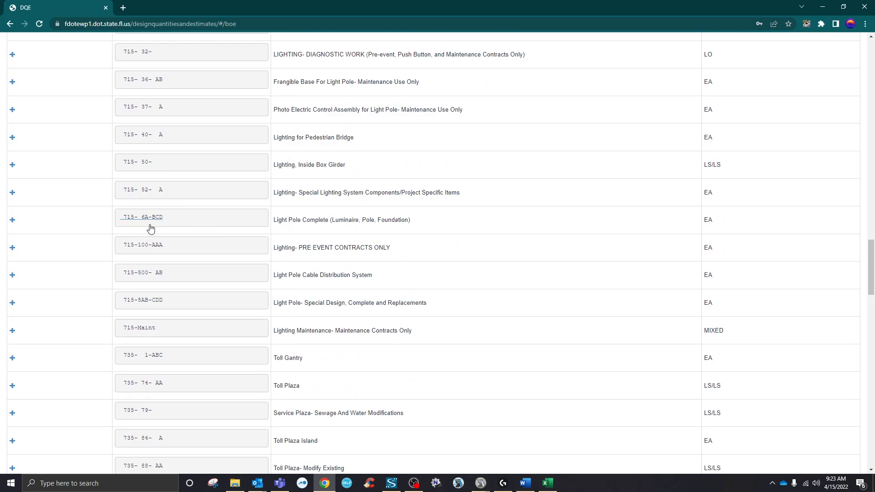
pyautogui.click(12, 221)
# - Expand the Light Pole Complete structure 715-4-AB and examine its pay items, descriptions and obsolete dates
pyautogui.scroll(6, 258, 233)
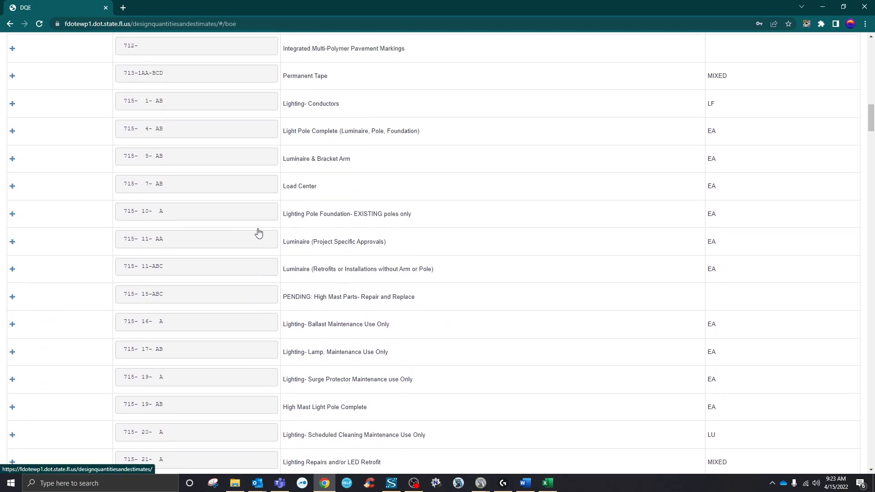
pyautogui.click(14, 133)
pyautogui.scroll(-15, 297, 246)
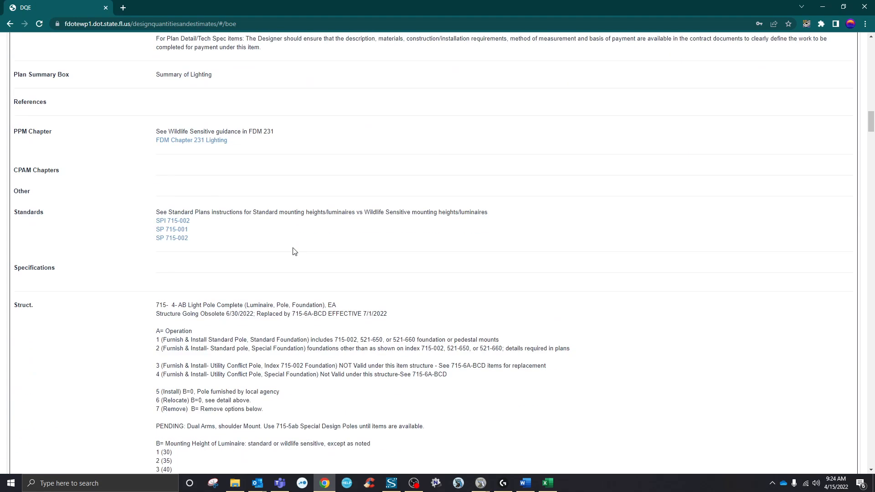
pyautogui.scroll(-11, 293, 253)
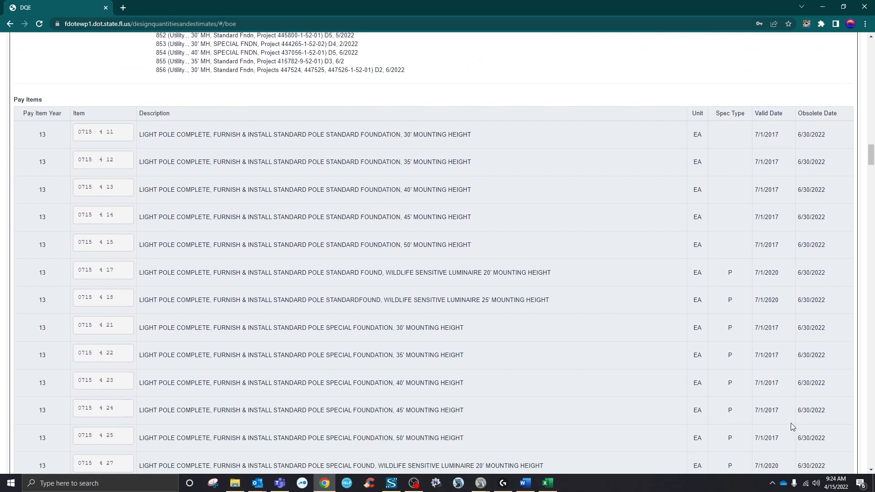
pyautogui.scroll(-4, 342, 273)
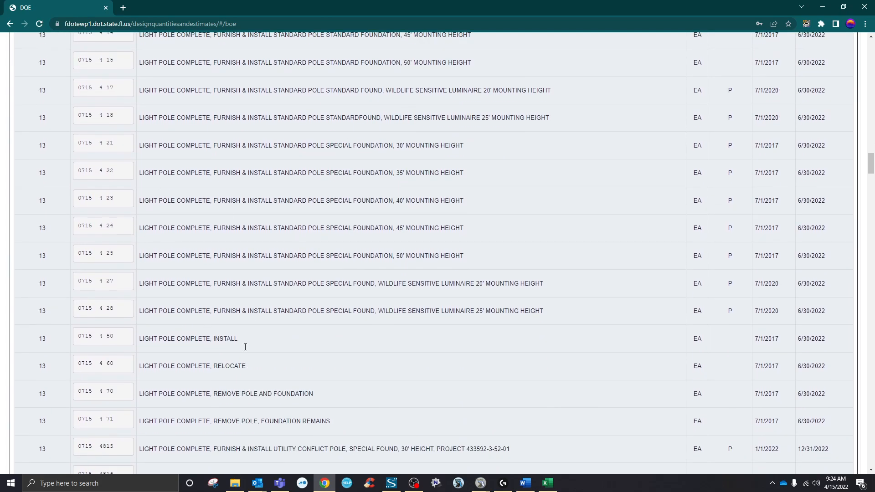
# - Copy pay item number 0715 4 12 for the 35' mounting height light pole and switch back to OpenRoads Designer
pyautogui.scroll(4, 183, 255)
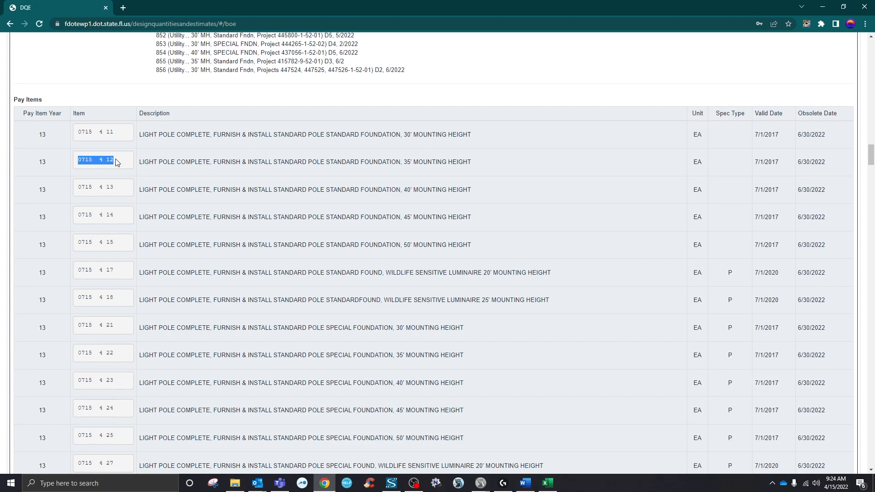
pyautogui.rightClick(100, 160)
pyautogui.click(119, 170)
pyautogui.click(823, 7)
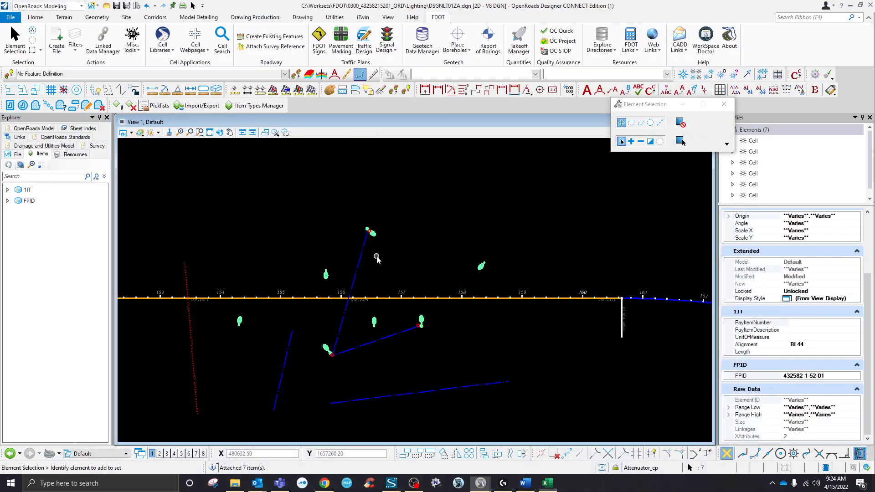
# - Set the PayItemNumber of the single luminaire above the alignment between stations 155 and 156 to 0715 4 12, then clear the selection
pyautogui.click(348, 372)
pyautogui.scroll(2, 319, 277)
pyautogui.click(343, 282)
pyautogui.scroll(-3, 803, 370)
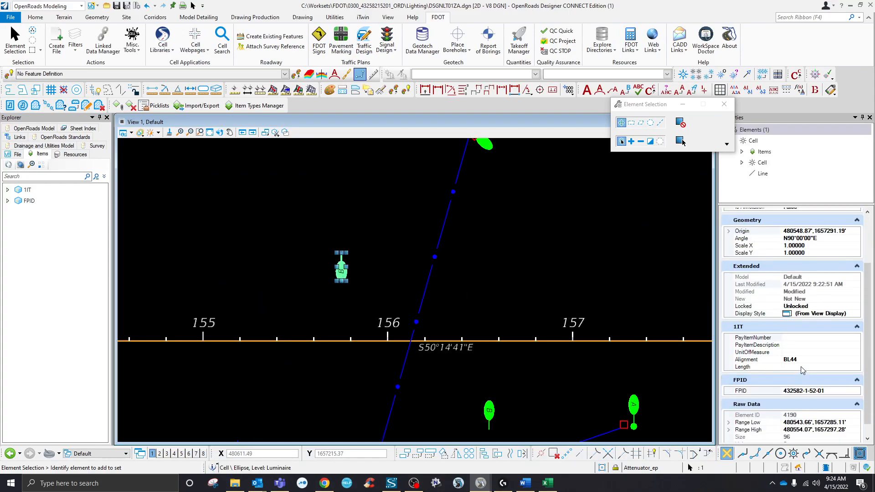
pyautogui.click(816, 338)
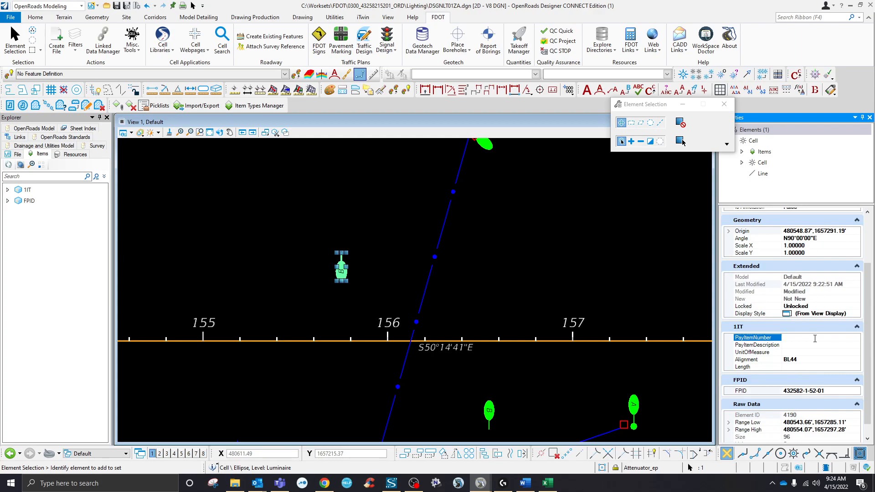
pyautogui.press('Return')
pyautogui.click(384, 277)
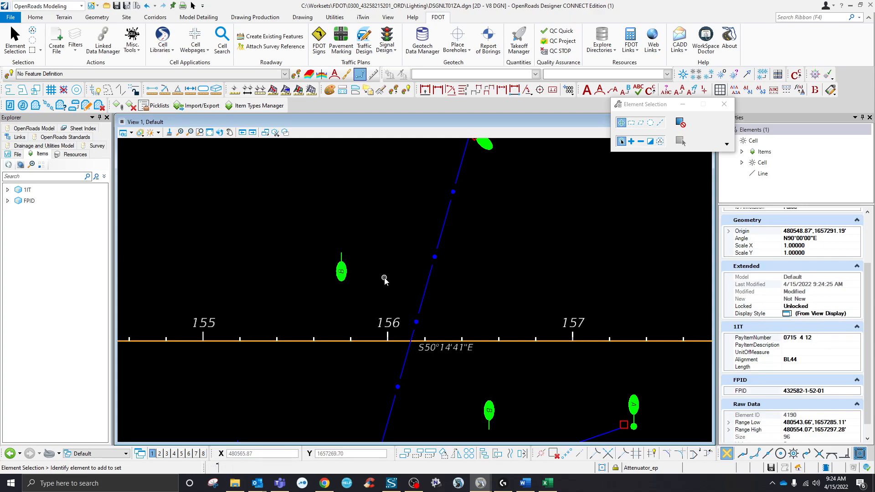
pyautogui.click(342, 282)
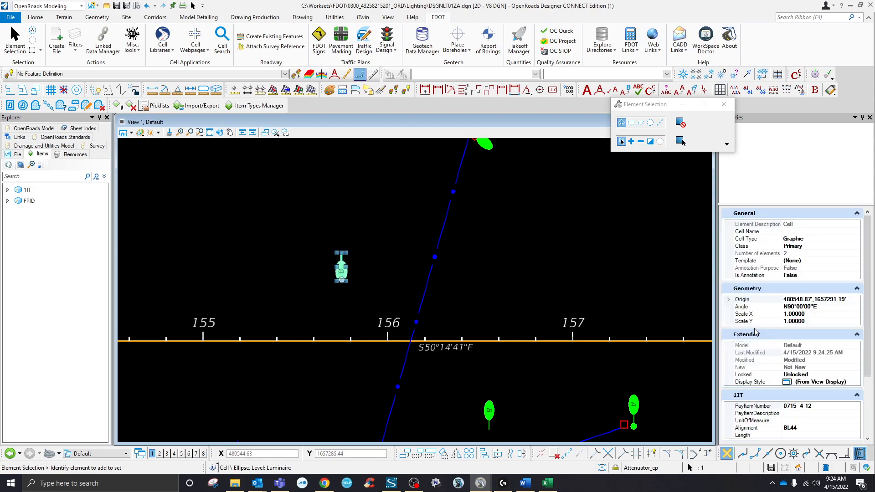
pyautogui.click(483, 281)
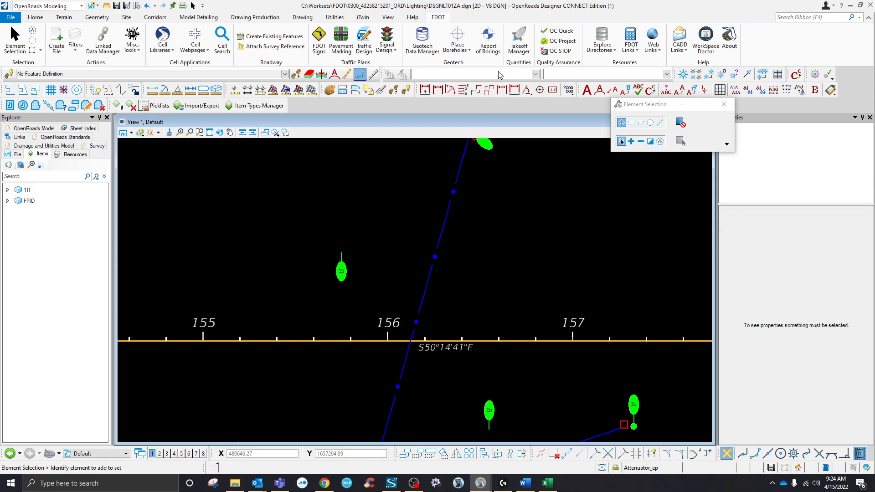
# - Set up the Quantity Takeoff Manager for Summary of Lighting Items, excluding external references, opening output files and using the Desktop as output folder
pyautogui.click(519, 41)
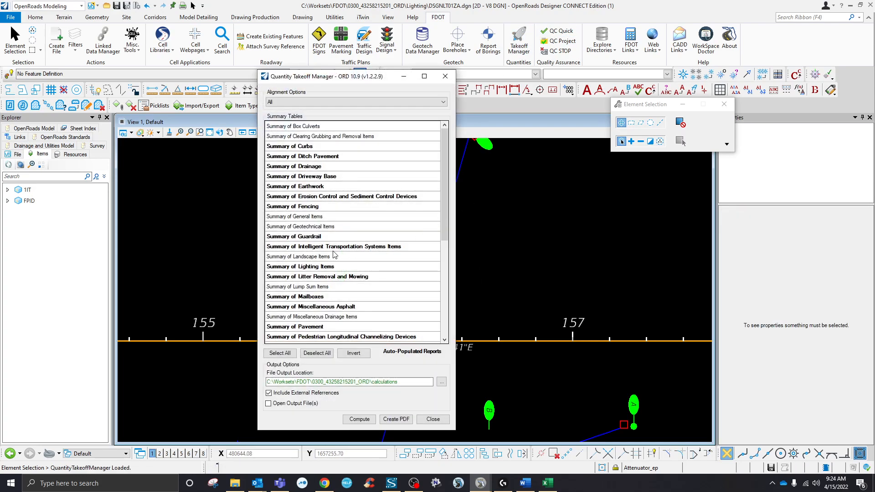
pyautogui.scroll(-3, 335, 255)
pyautogui.scroll(-1, 335, 256)
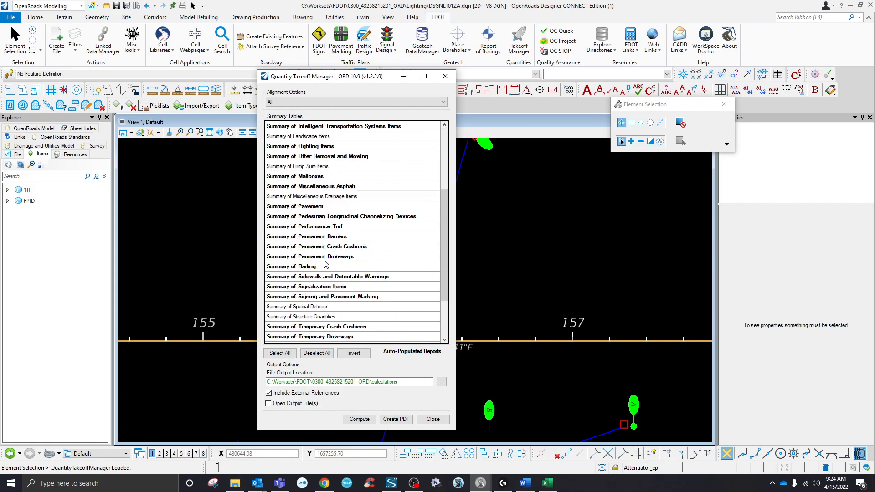
pyautogui.scroll(2, 328, 288)
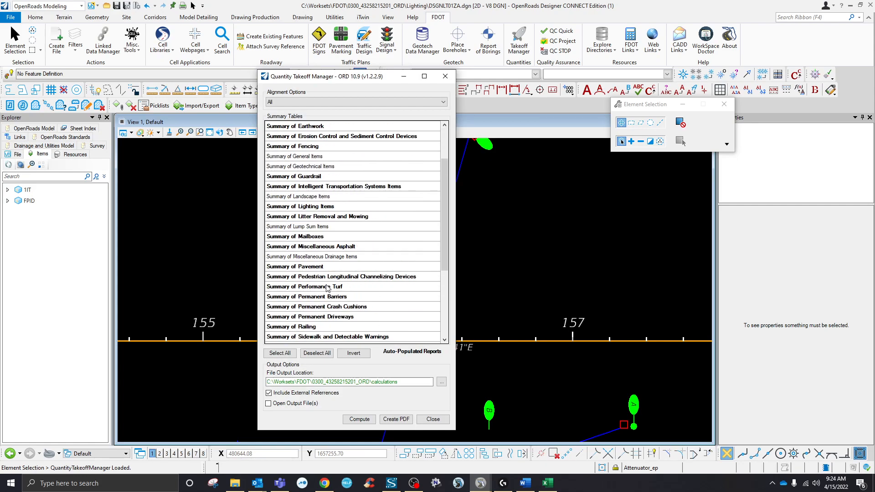
pyautogui.click(312, 209)
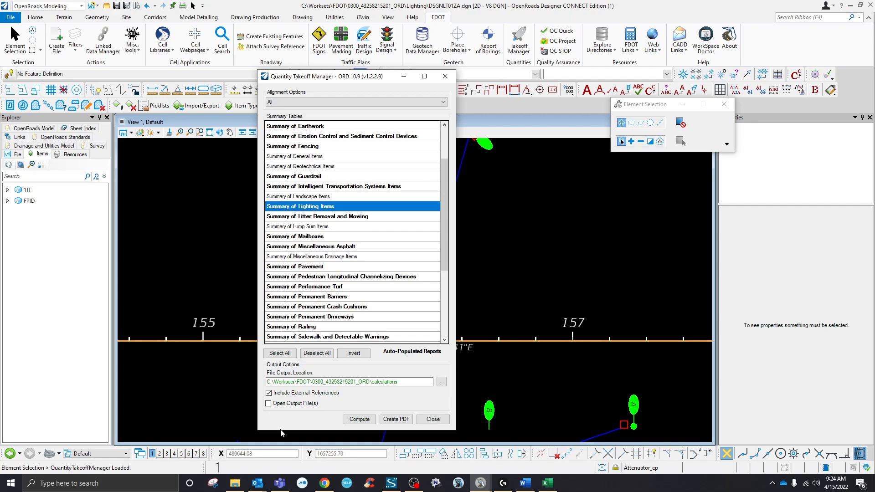
pyautogui.click(278, 395)
pyautogui.click(441, 382)
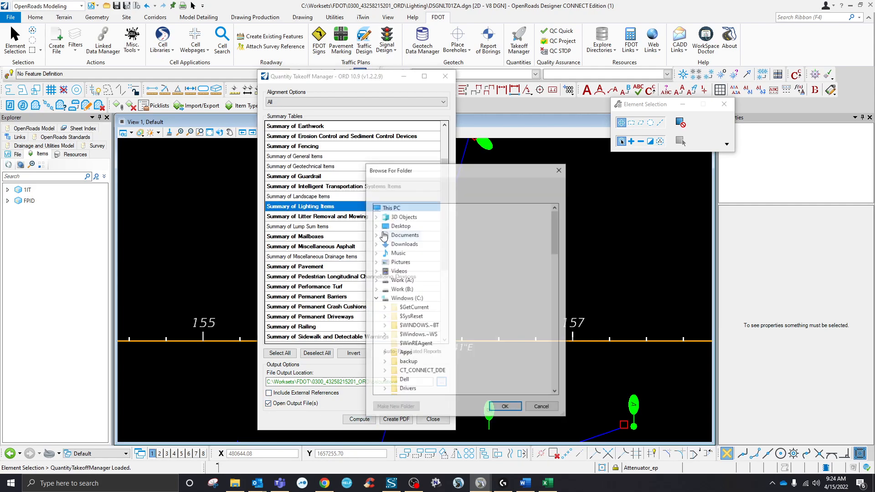
pyautogui.doubleClick(408, 226)
pyautogui.click(500, 405)
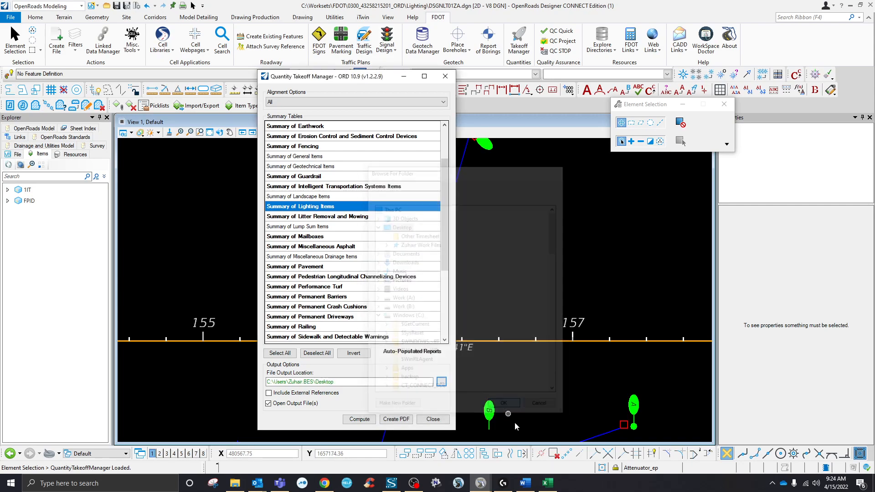
# - Close the open Excel workbook and compute the Summary of Lighting Items report, replacing the existing one
pyautogui.rightClick(552, 486)
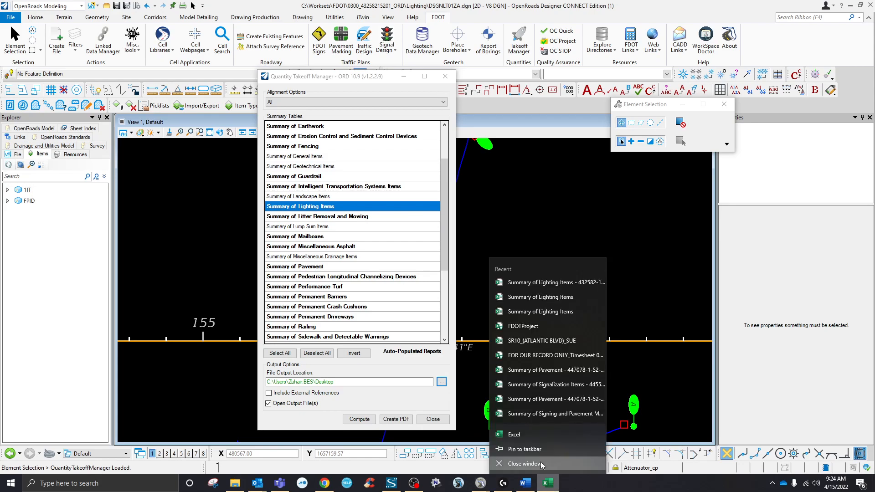
pyautogui.click(540, 461)
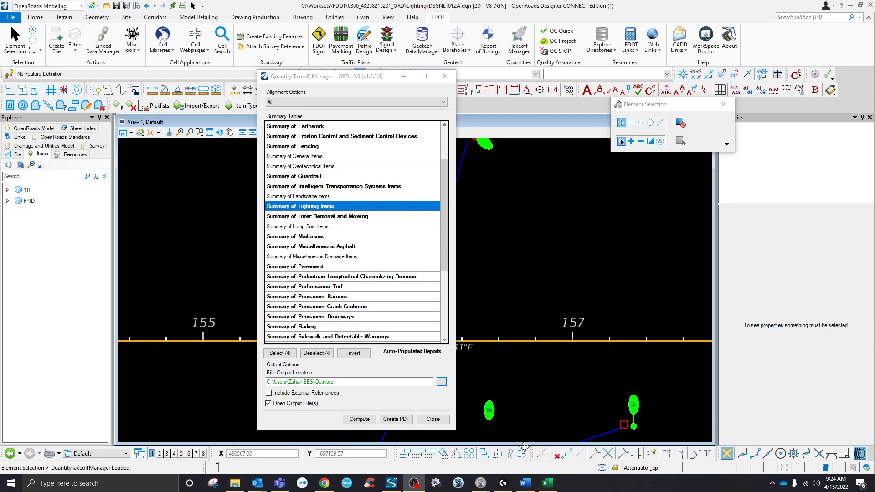
pyautogui.click(367, 421)
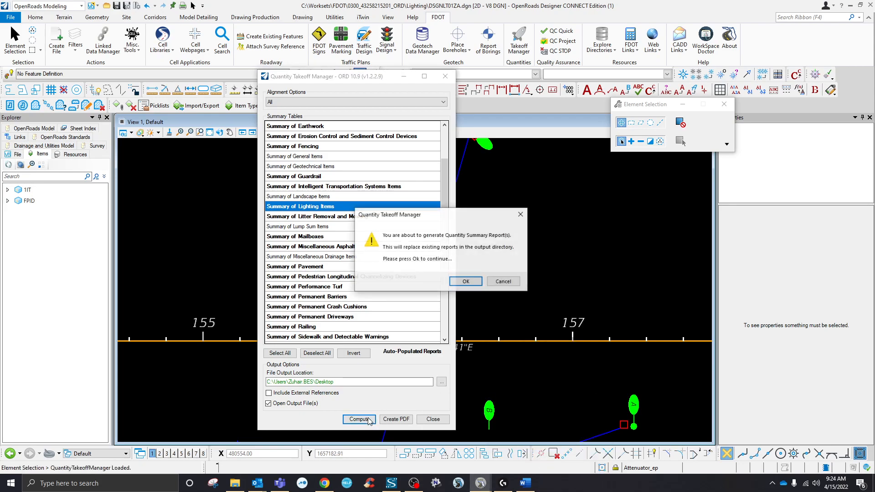
pyautogui.click(471, 280)
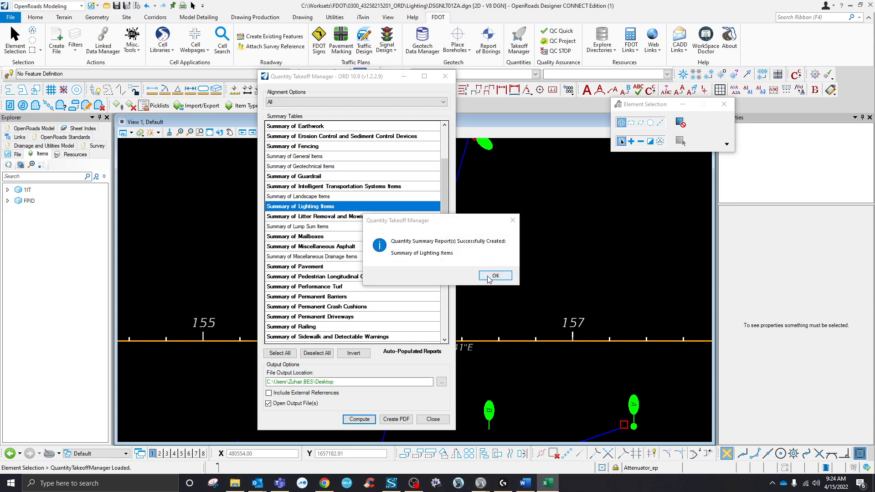
pyautogui.click(486, 277)
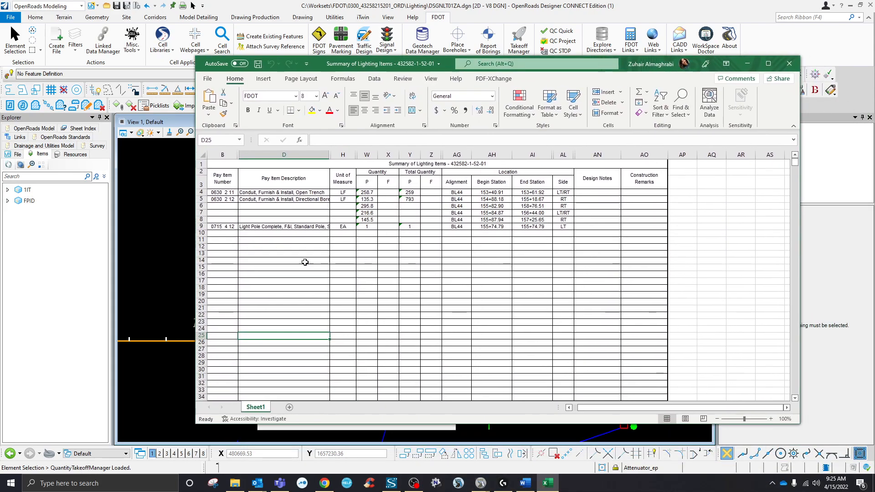
# - Examine the light pole row in the generated summary with the Pay Item Description column widened, and close the workbook without saving
pyautogui.click(217, 227)
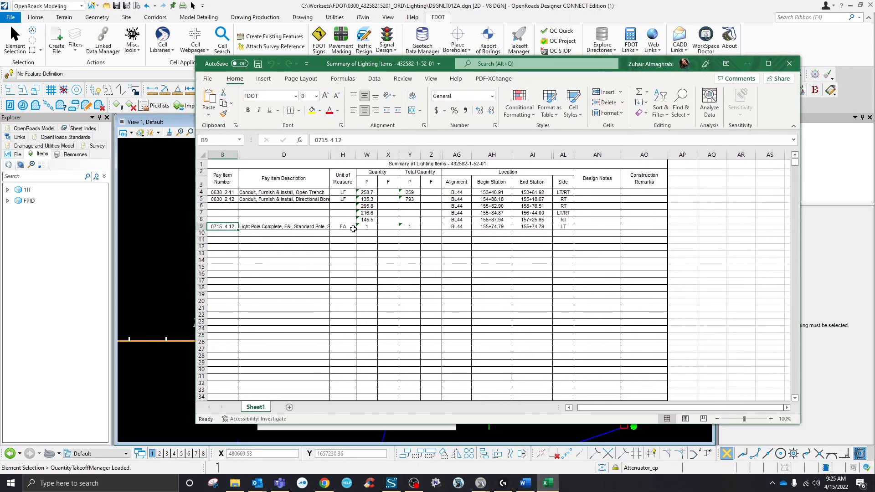
pyautogui.moveTo(329, 155); pyautogui.dragTo(460, 155)
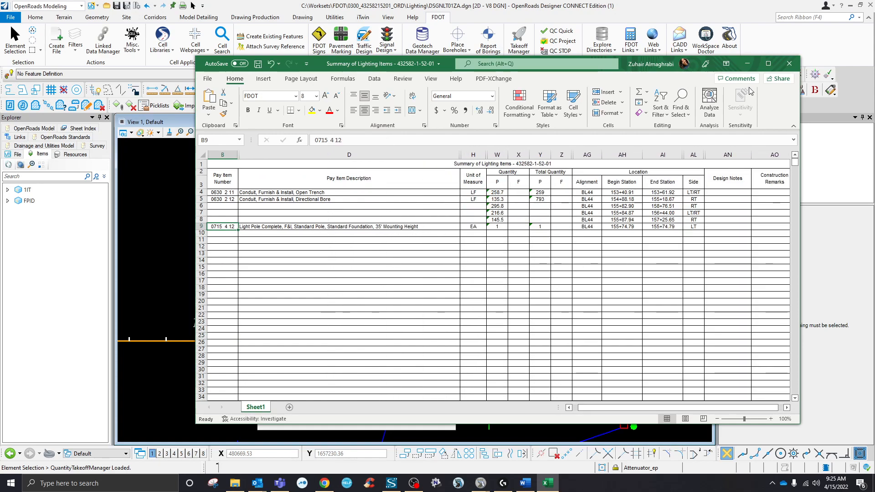
pyautogui.click(789, 64)
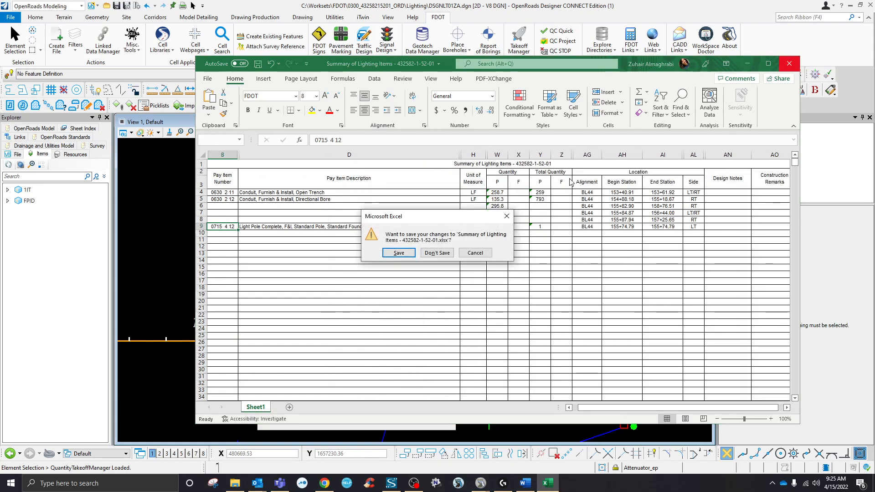
pyautogui.click(432, 254)
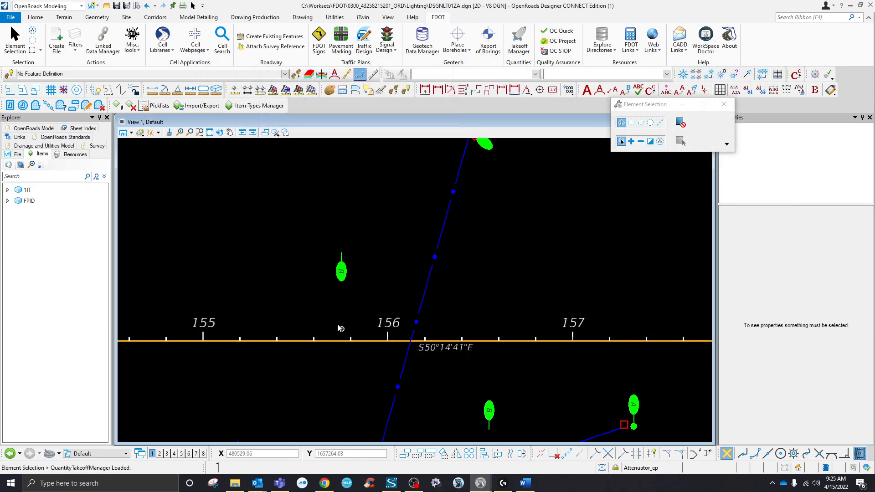
# - Copy pay item number 0715 61121 for the 30' pole with 10' arm from the FDOT site in Chrome, and return to OpenRoads Designer
pyautogui.click(324, 483)
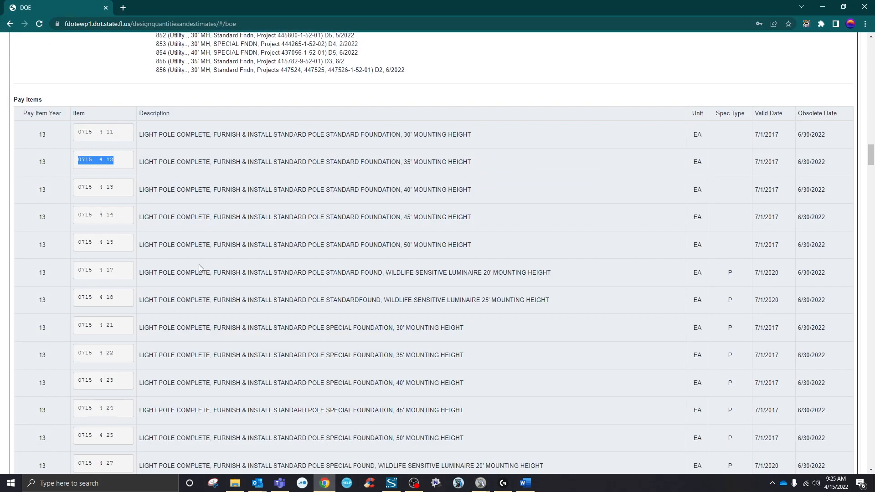
pyautogui.scroll(-15, 143, 187)
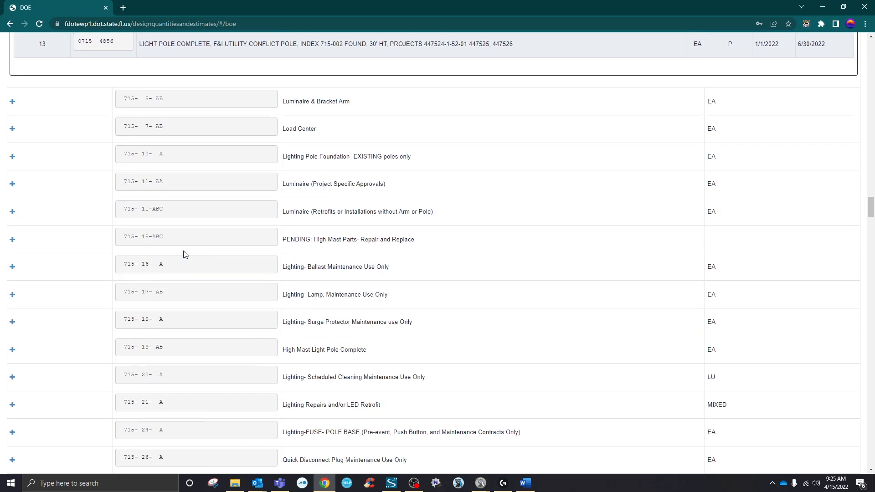
pyautogui.scroll(-20, 185, 255)
pyautogui.scroll(-20, 187, 250)
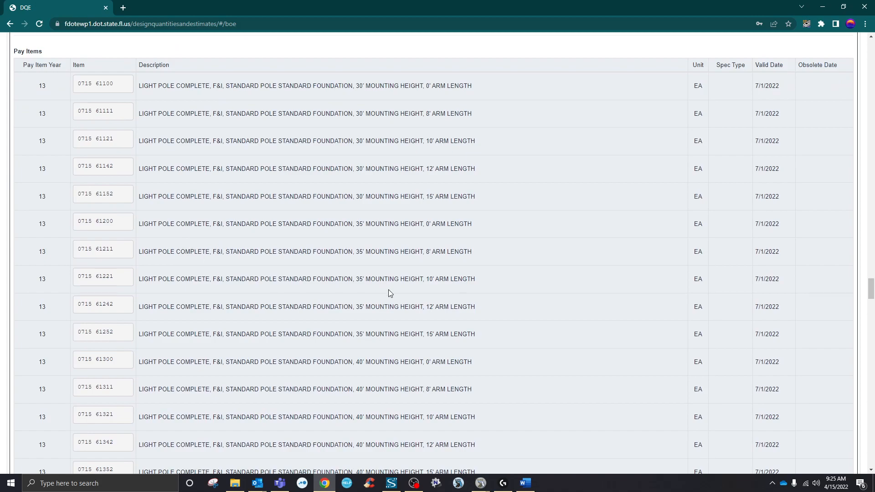
pyautogui.scroll(2, 661, 254)
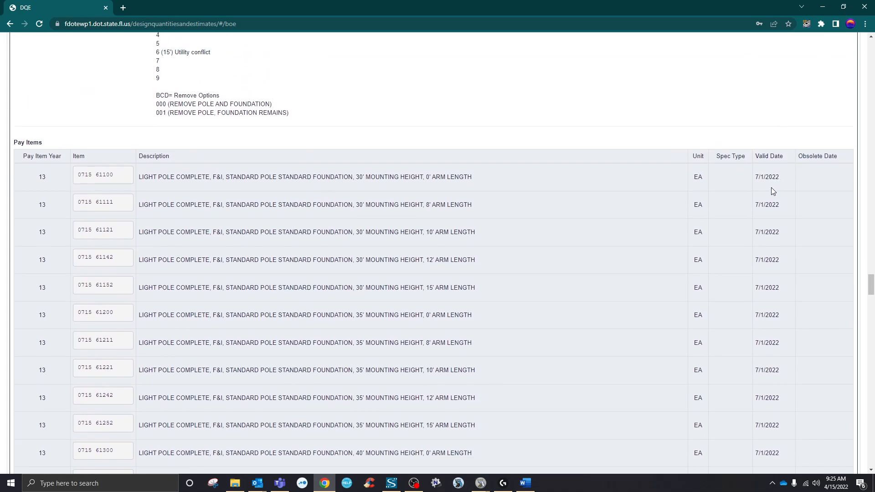
pyautogui.scroll(-1, 210, 209)
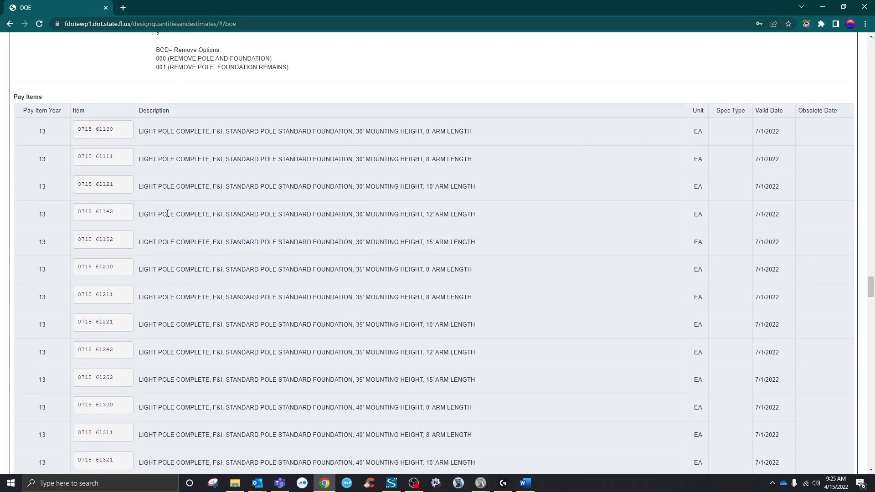
pyautogui.moveTo(81, 185); pyautogui.dragTo(121, 191)
pyautogui.rightClick(97, 185)
pyautogui.click(107, 192)
pyautogui.click(823, 7)
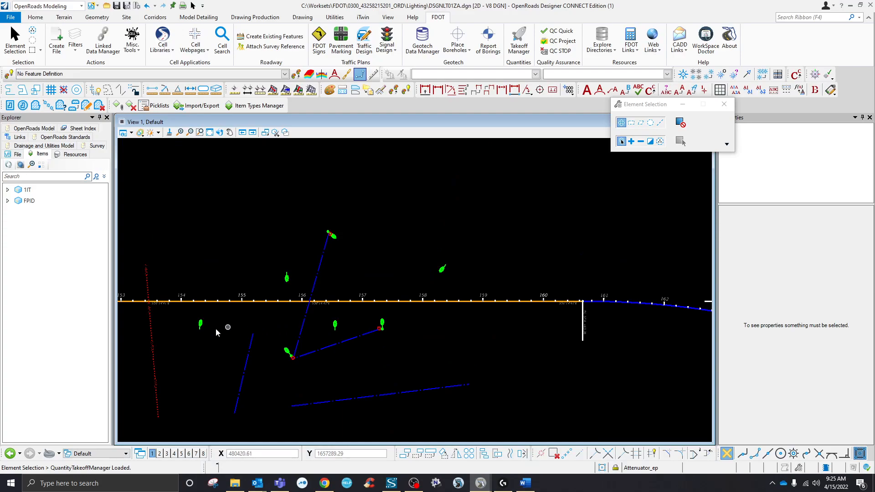
pyautogui.click(286, 354)
pyautogui.scroll(2, 280, 353)
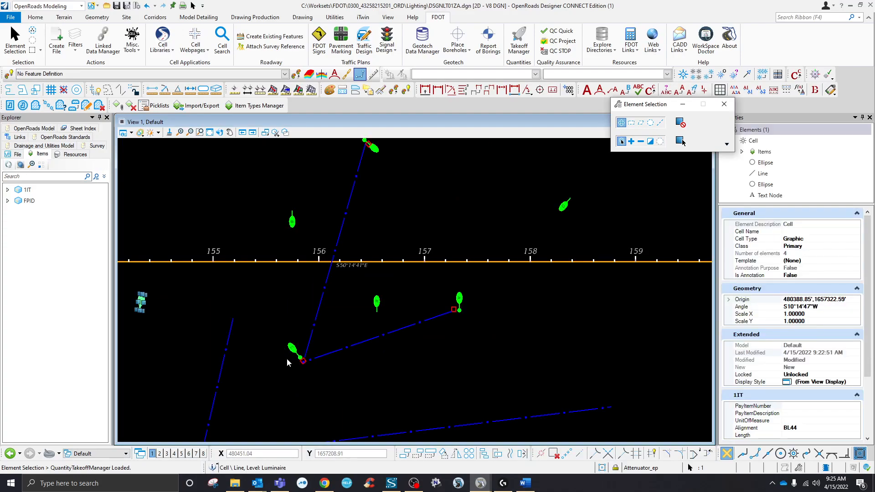
pyautogui.keyDown('ctrl'); pyautogui.click(303, 357); pyautogui.keyUp('ctrl')
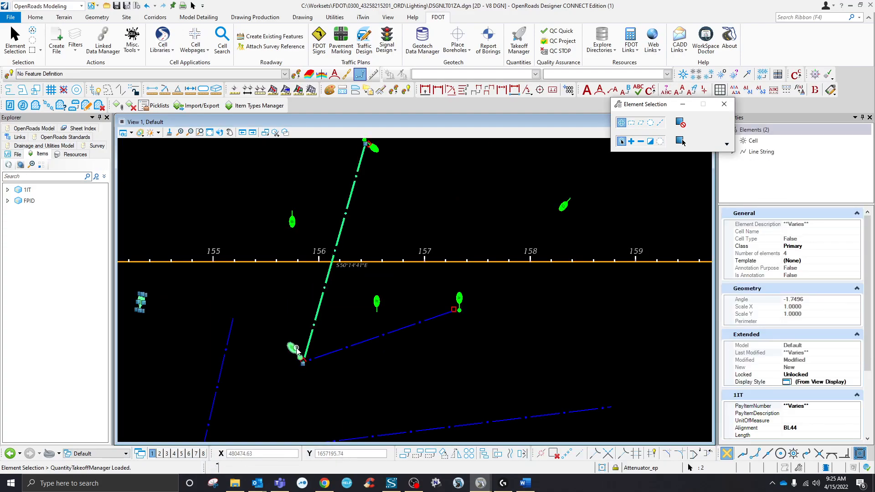
pyautogui.click(324, 336)
# - Assign pay item number 0715 61121 to the six light pole cells between stations 154 and 159, excluding the upper one near station 155+75
pyautogui.click(295, 349)
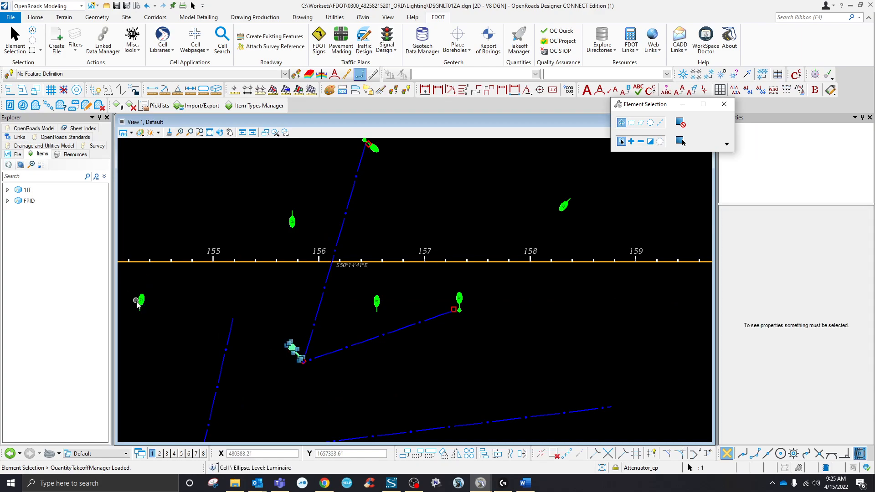
pyautogui.keyDown('ctrl'); pyautogui.click(138, 302); pyautogui.keyUp('ctrl')
pyautogui.keyDown('ctrl'); pyautogui.click(377, 151); pyautogui.keyUp('ctrl')
pyautogui.keyDown('ctrl'); pyautogui.click(377, 302); pyautogui.keyUp('ctrl')
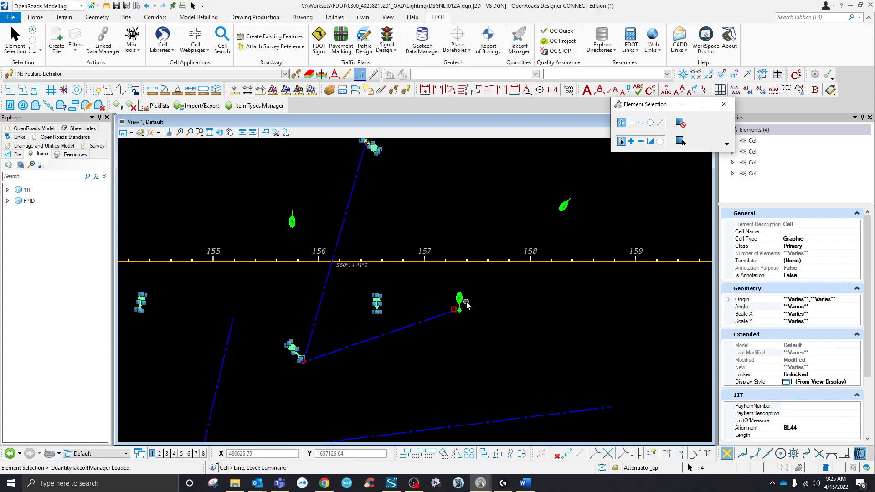
pyautogui.keyDown('ctrl'); pyautogui.click(462, 302); pyautogui.keyUp('ctrl')
pyautogui.keyDown('ctrl'); pyautogui.click(565, 206); pyautogui.keyUp('ctrl')
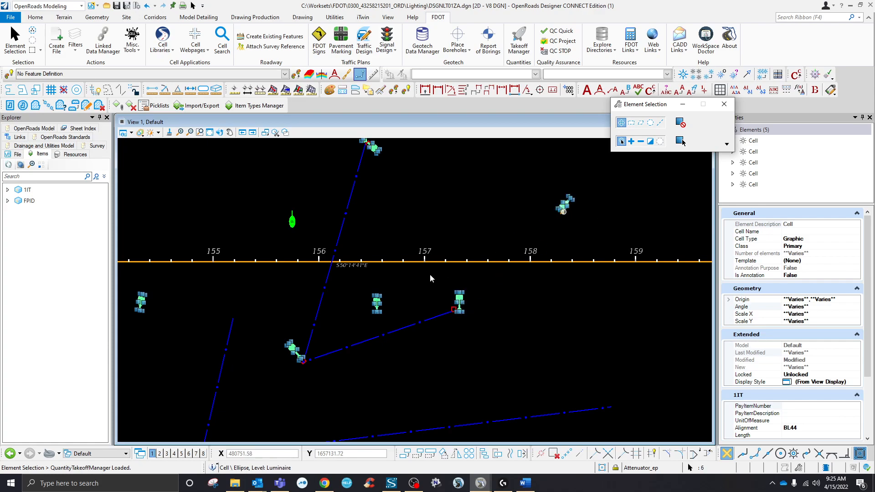
pyautogui.scroll(-5, 431, 275)
pyautogui.scroll(5, 418, 282)
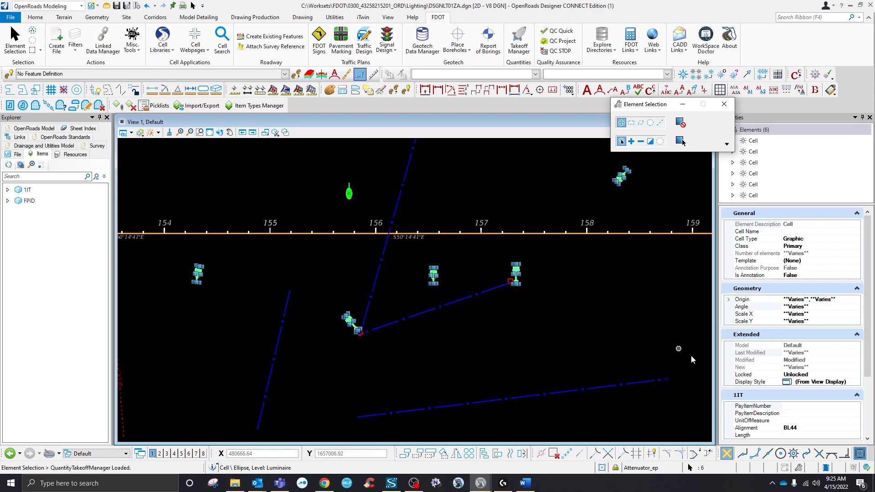
pyautogui.scroll(-2, 793, 406)
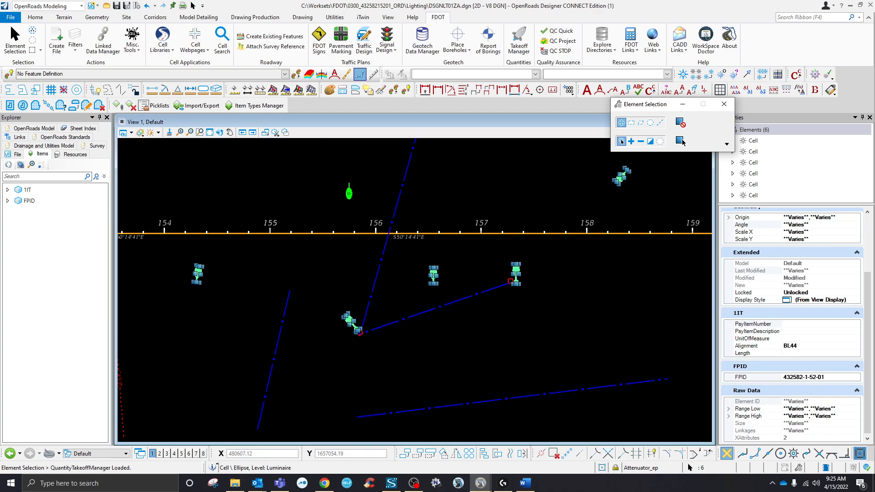
pyautogui.click(812, 325)
pyautogui.hotkey('ctrl', 'v')
pyautogui.press('Return')
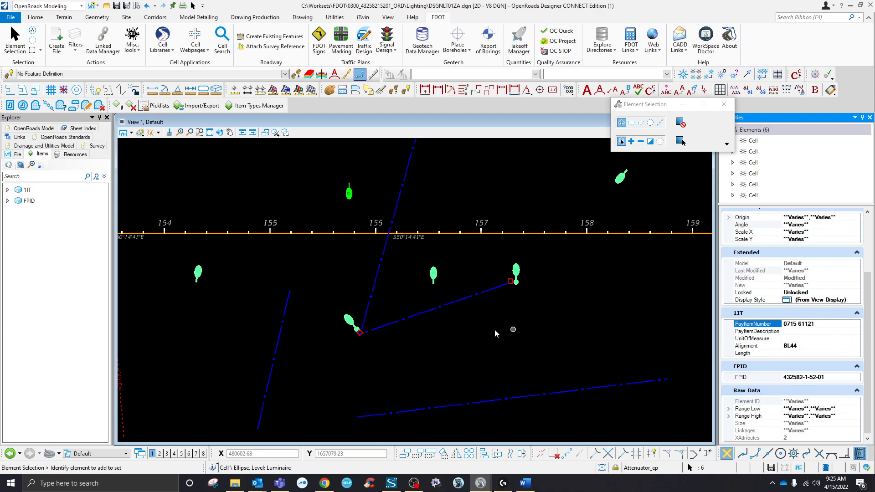
pyautogui.click(463, 334)
# - Set up the Quantity Takeoff Manager for Summary of Lighting Items, excluding external references, opening output files and using the Desktop as output folder
pyautogui.scroll(-2, 435, 333)
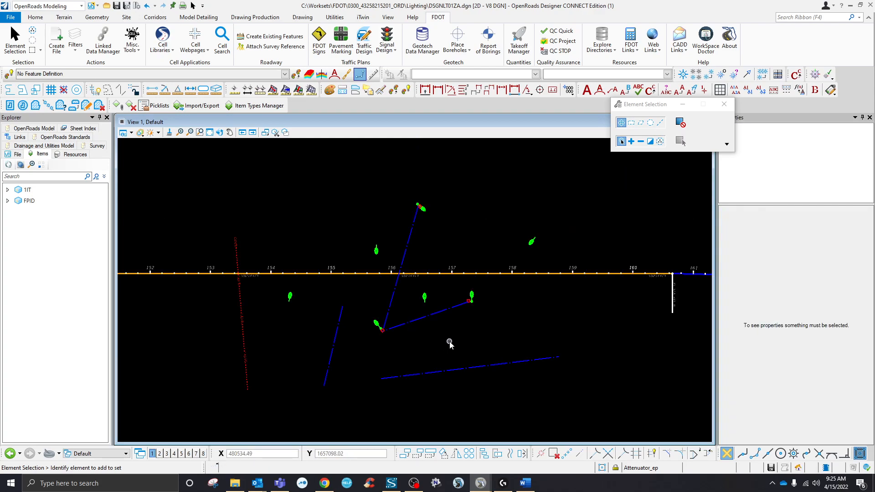
pyautogui.scroll(2, 459, 316)
pyautogui.scroll(-2, 459, 315)
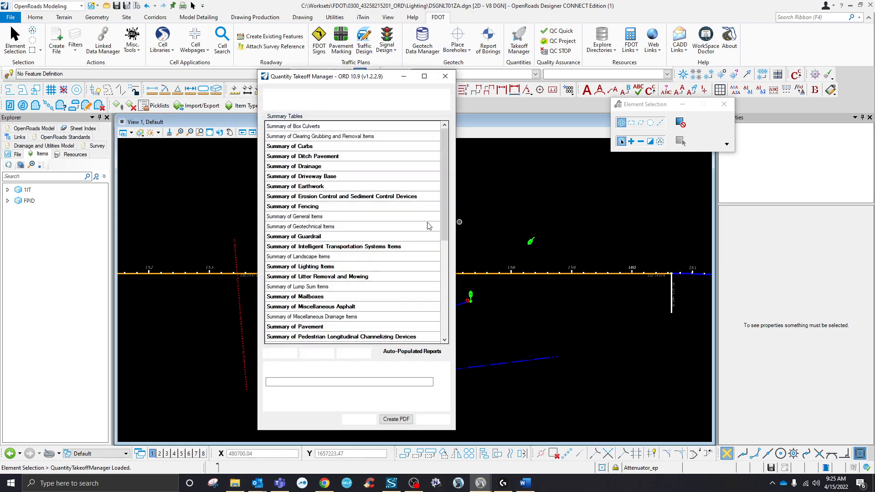
pyautogui.click(325, 267)
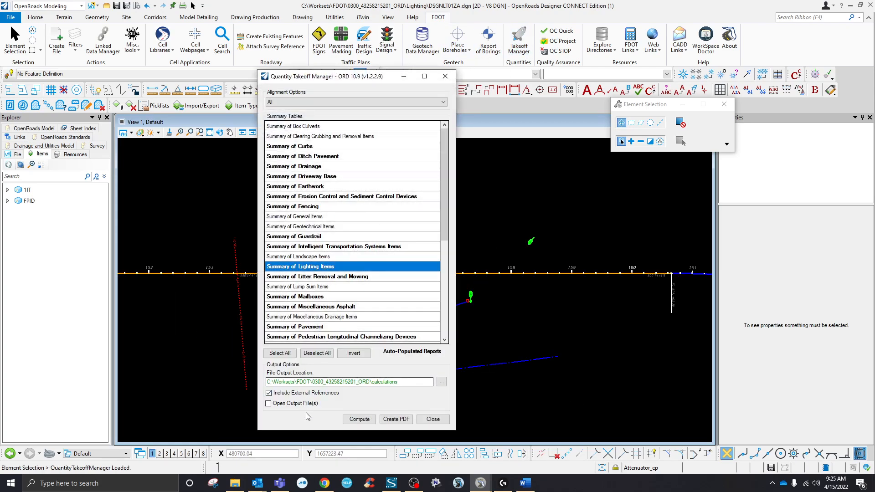
pyautogui.click(300, 394)
pyautogui.click(441, 382)
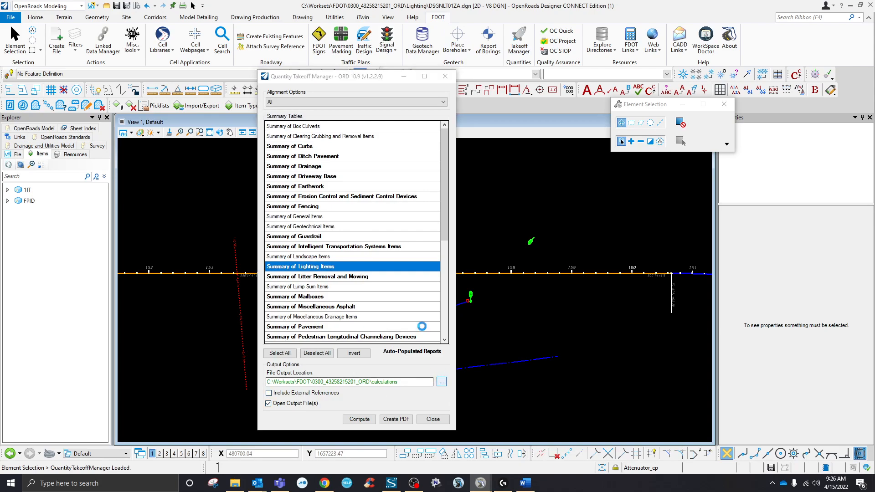
pyautogui.click(395, 226)
pyautogui.click(506, 407)
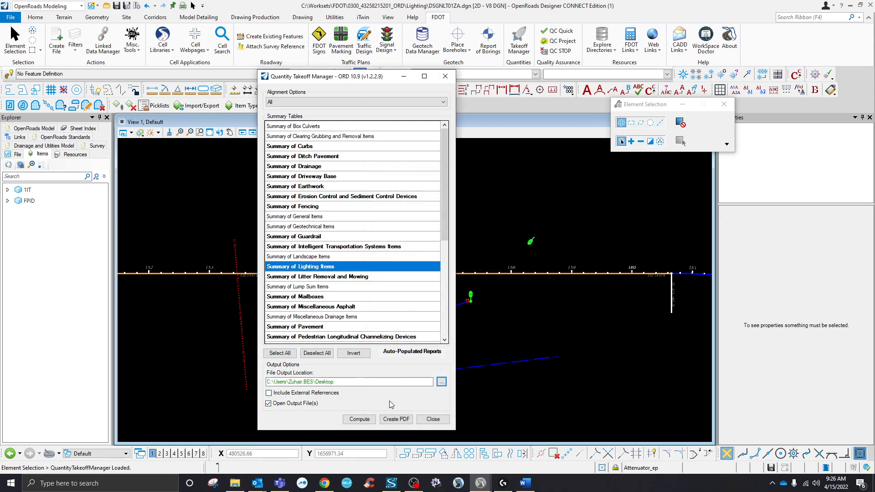
# - Compute the lighting summary over the existing report, review it, then close the workbook without saving and the Quantity Takeoff Manager
pyautogui.click(359, 419)
pyautogui.click(461, 282)
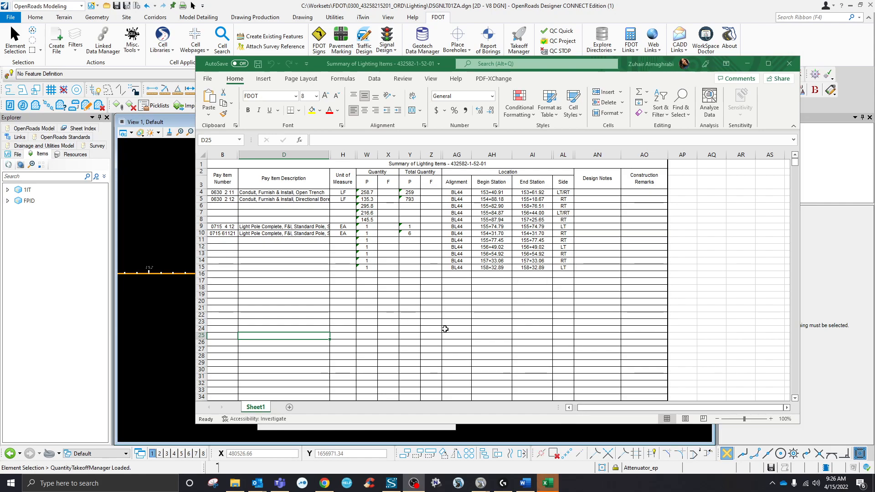
pyautogui.click(790, 63)
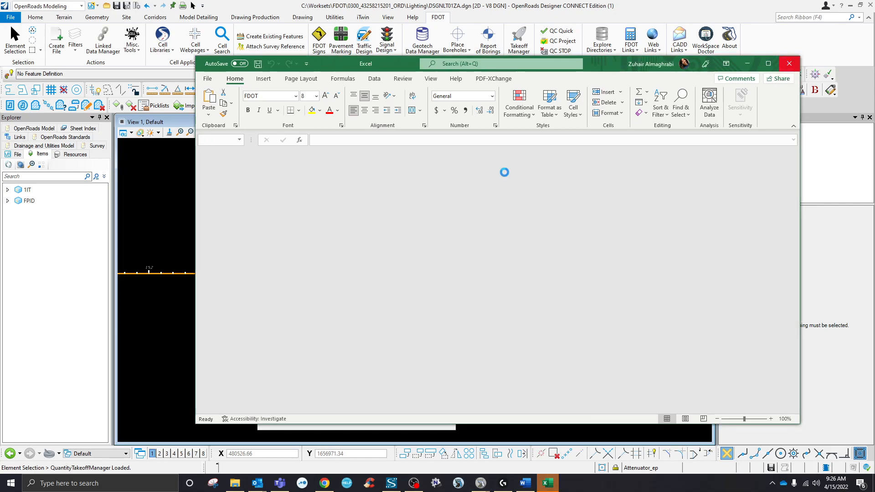
pyautogui.click(495, 276)
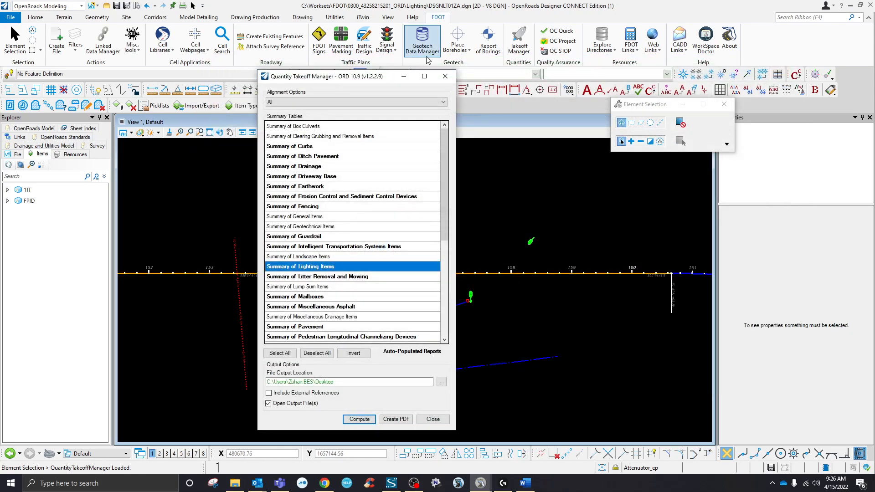
pyautogui.click(445, 76)
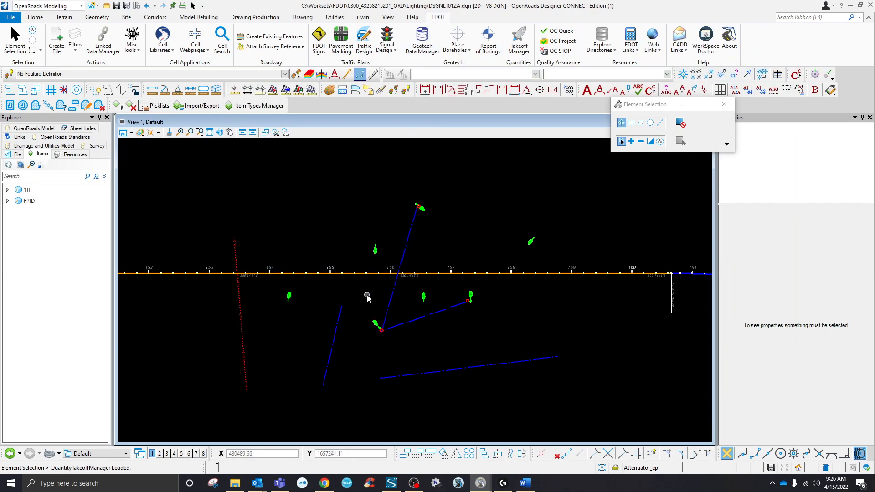
# - Inspect the item properties of the pull box beside light pole C, and clear the selection
pyautogui.scroll(-2, 380, 321)
pyautogui.scroll(3, 381, 321)
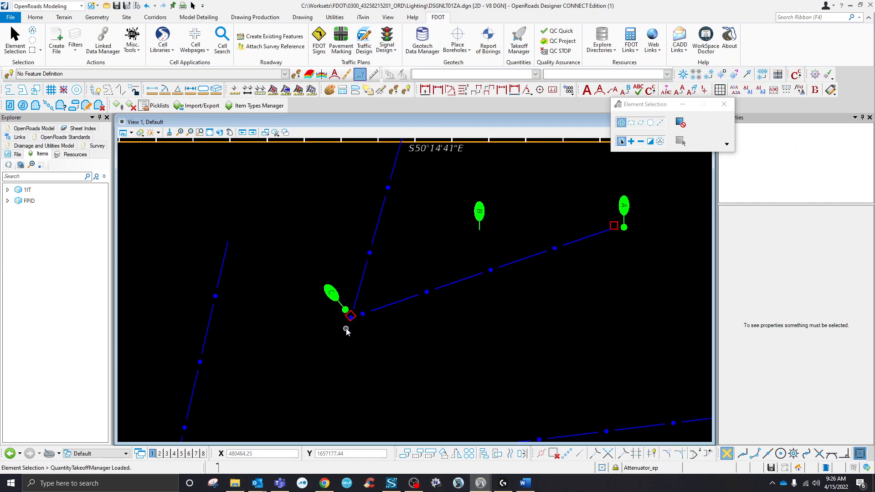
pyautogui.click(343, 305)
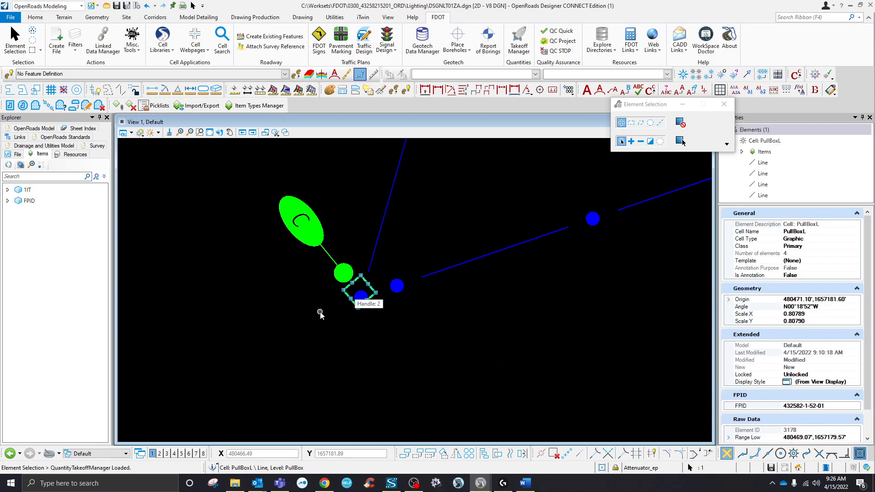
pyautogui.scroll(-2, 739, 344)
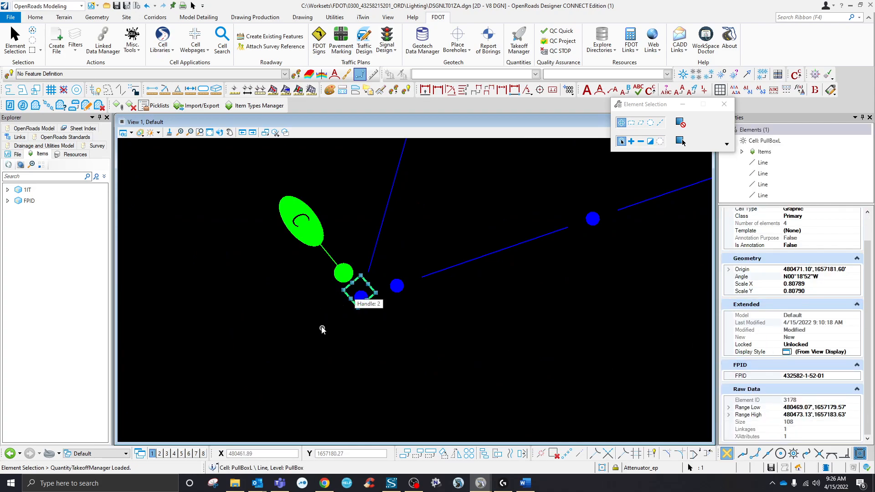
pyautogui.scroll(-3, 322, 329)
pyautogui.scroll(-2, 427, 314)
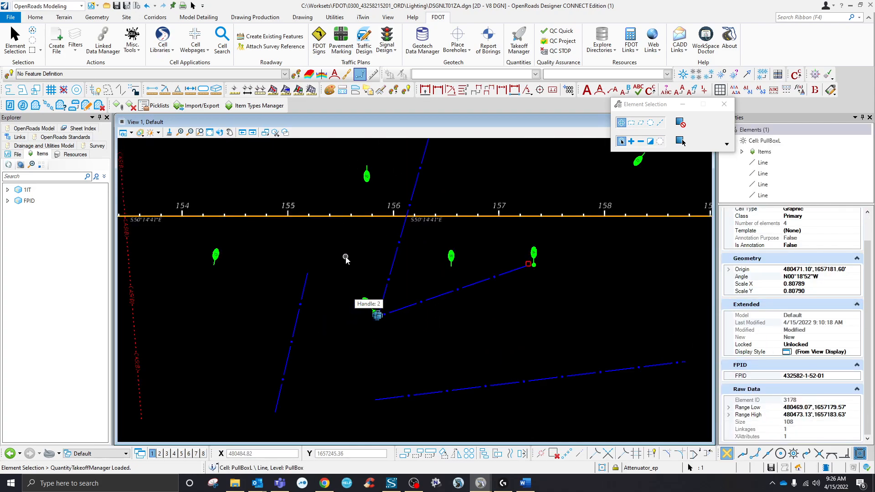
pyautogui.click(346, 259)
# - Look through the Traffic Design tool and the Strain Poles and Loop Assemblies options of Signals Design, closing both tools
pyautogui.click(365, 41)
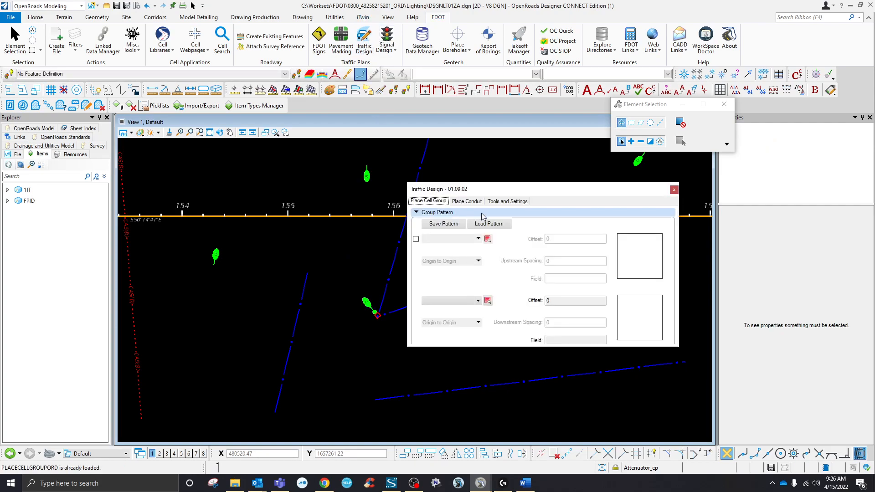
pyautogui.click(674, 191)
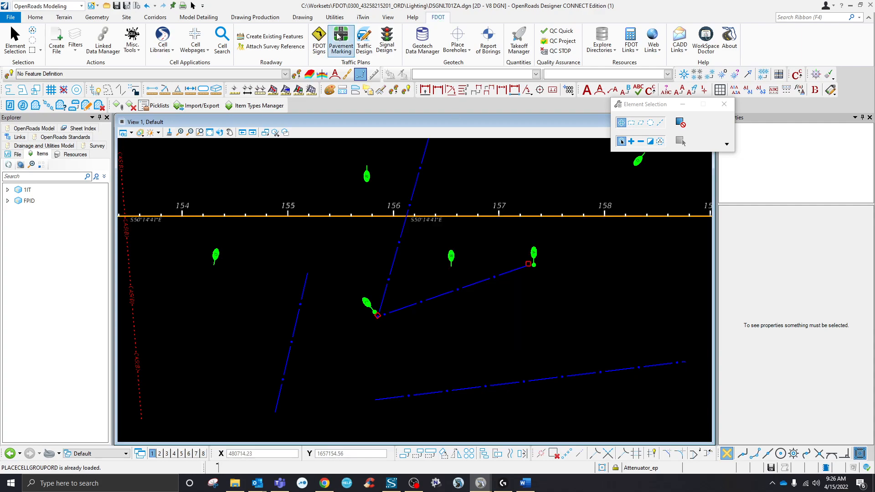
pyautogui.click(385, 41)
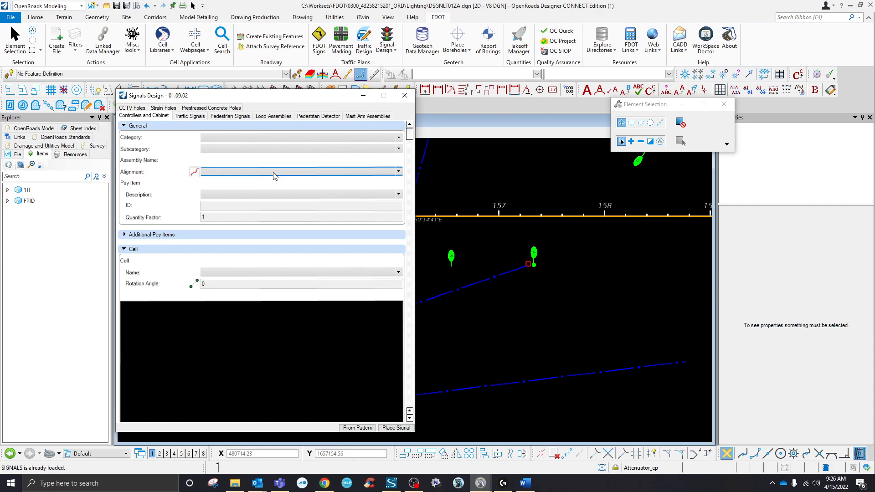
pyautogui.click(165, 108)
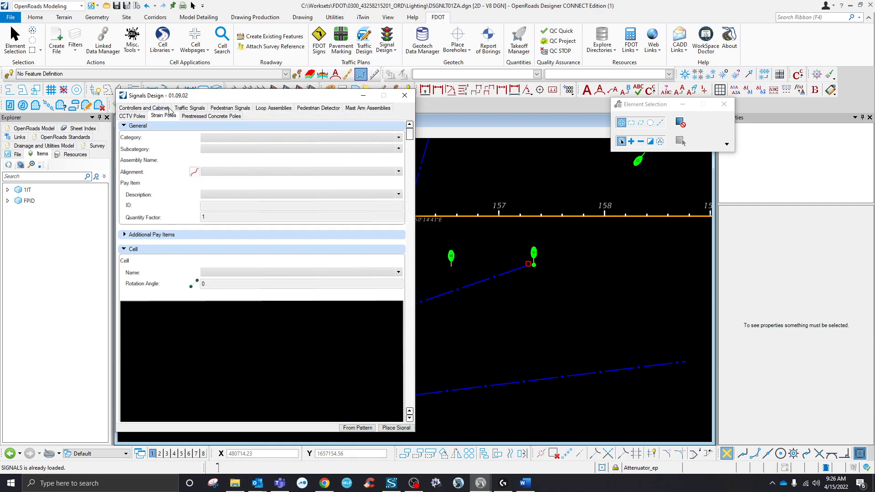
pyautogui.click(261, 110)
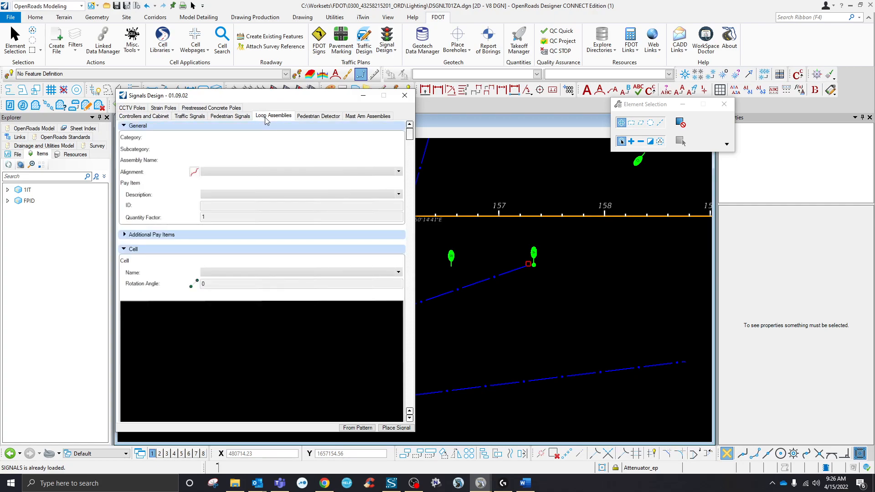
pyautogui.click(403, 97)
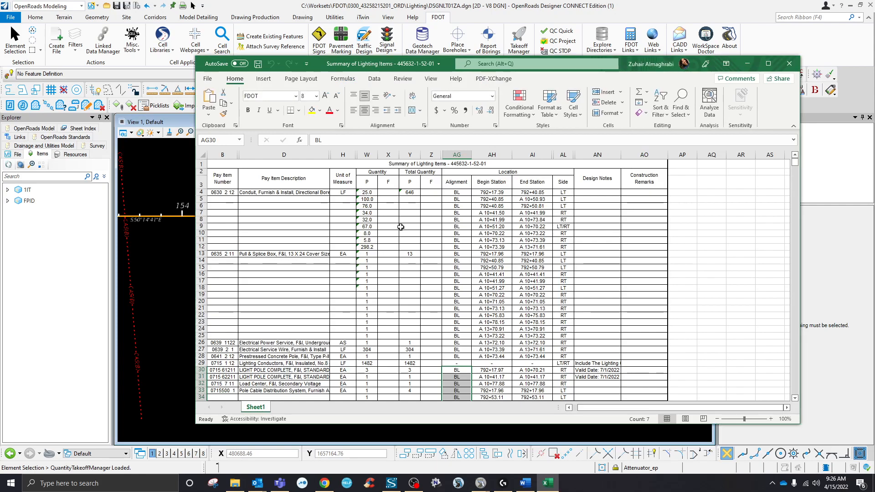
pyautogui.click(224, 254)
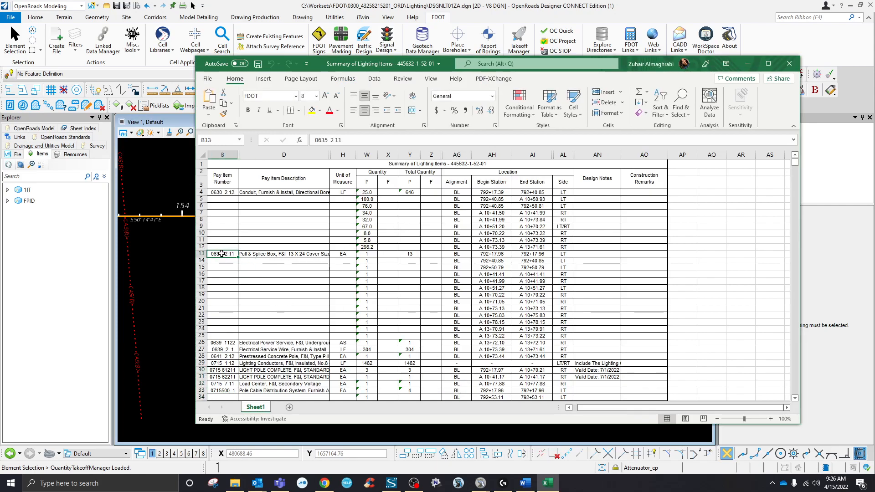
pyautogui.click(789, 63)
# - Select the three pull boxes at the conduit ends and review their shared item properties
pyautogui.scroll(5, 369, 314)
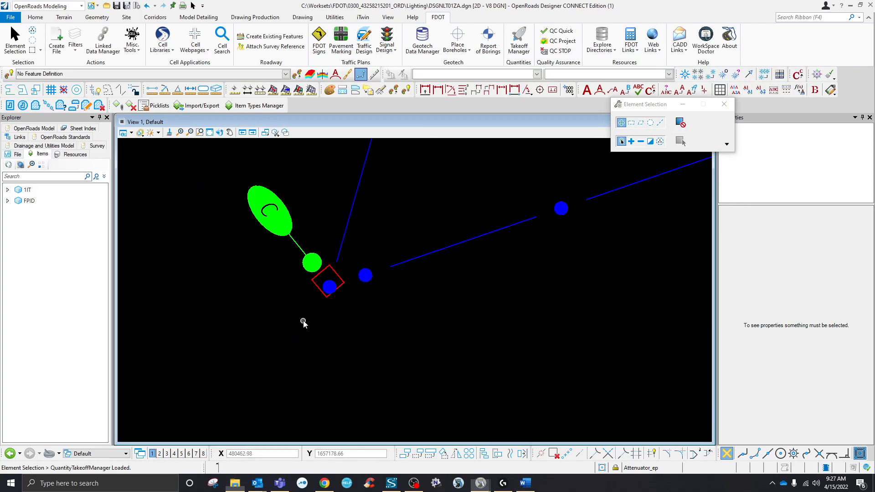
pyautogui.click(315, 287)
pyautogui.scroll(-5, 285, 315)
pyautogui.scroll(5, 458, 261)
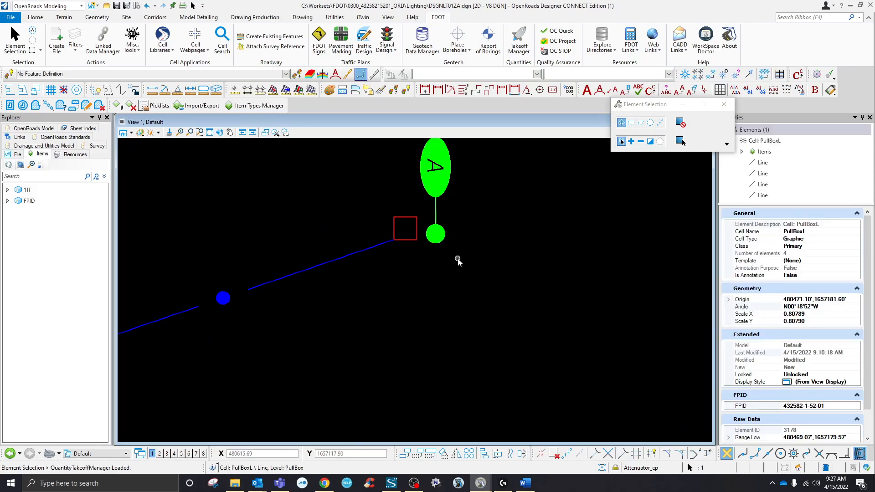
pyautogui.keyDown('ctrl'); pyautogui.click(416, 242); pyautogui.keyUp('ctrl')
pyautogui.scroll(-3, 408, 308)
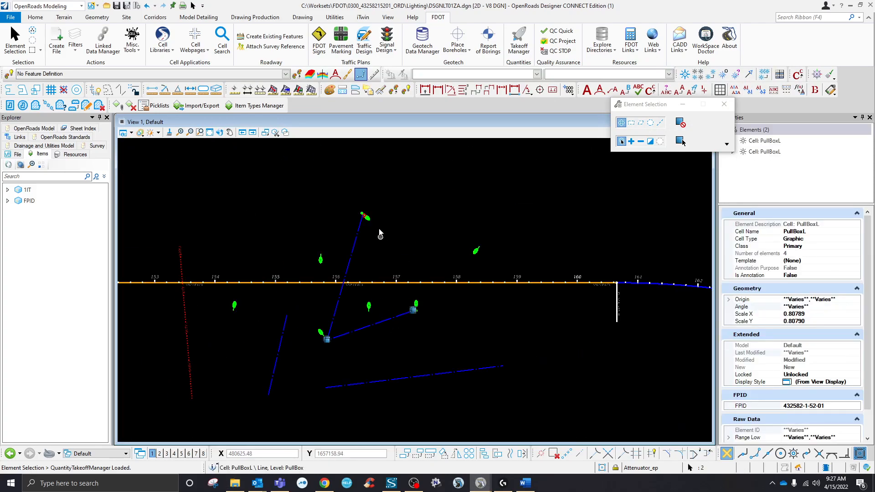
pyautogui.scroll(5, 380, 237)
pyautogui.keyDown('ctrl'); pyautogui.click(304, 178); pyautogui.keyUp('ctrl')
pyautogui.scroll(-5, 375, 186)
pyautogui.scroll(-1, 781, 349)
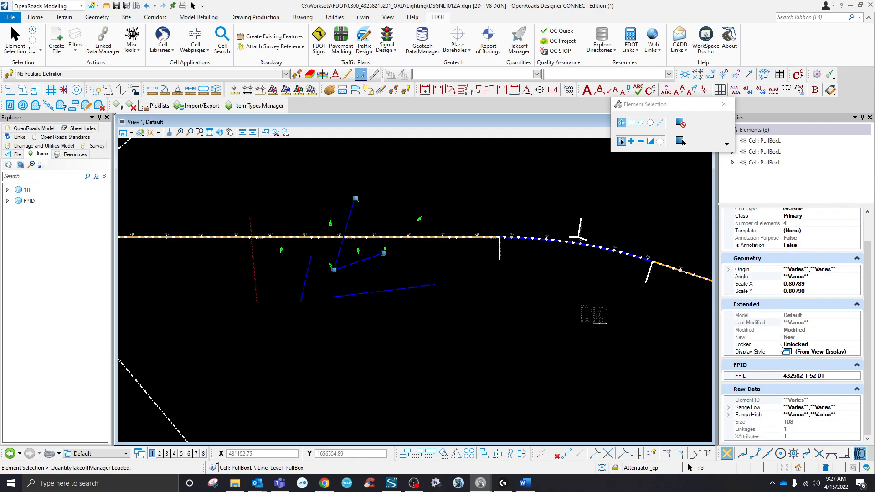
pyautogui.scroll(1, 781, 349)
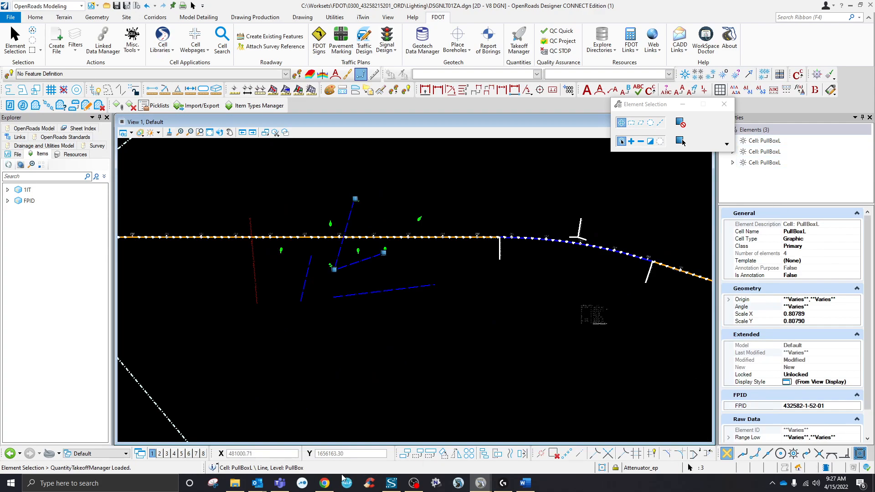
# - Switch to the FDOT Basis of Estimates page in Chrome and open chapter 600-699 from the BOE Chapter Index
pyautogui.click(324, 484)
pyautogui.scroll(20, 90, 188)
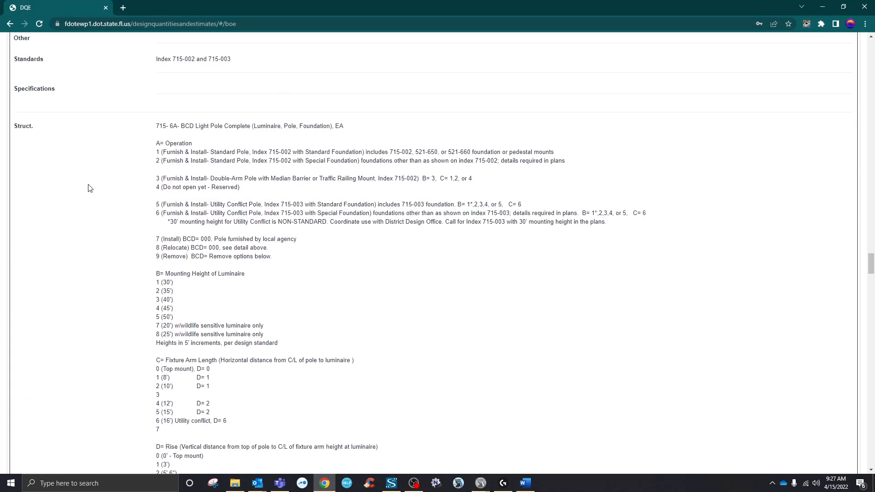
pyautogui.scroll(20, 90, 188)
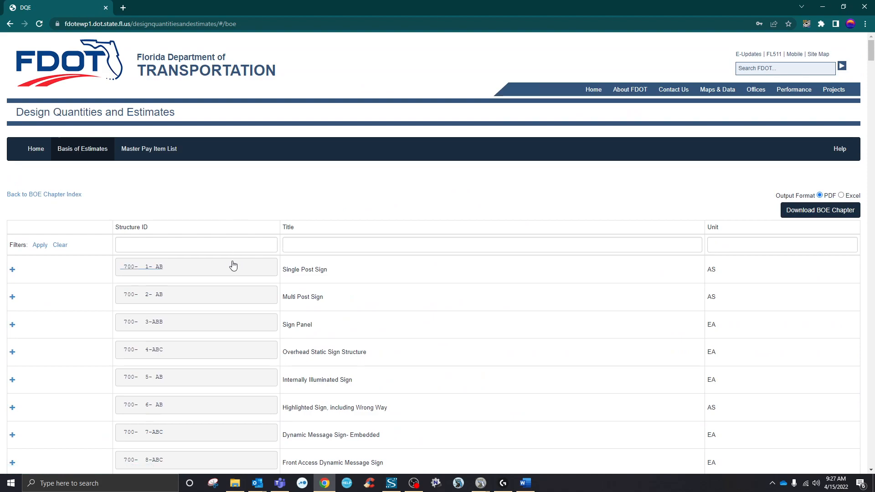
pyautogui.click(31, 194)
pyautogui.scroll(-3, 83, 208)
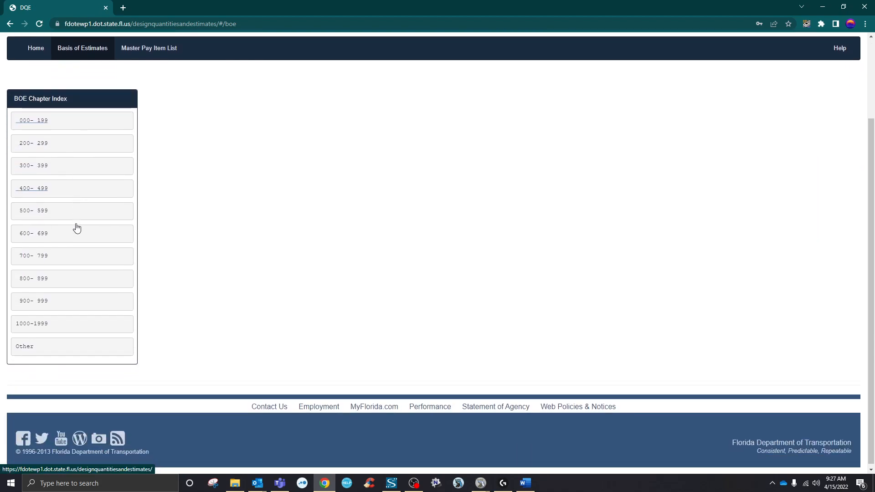
pyautogui.click(31, 232)
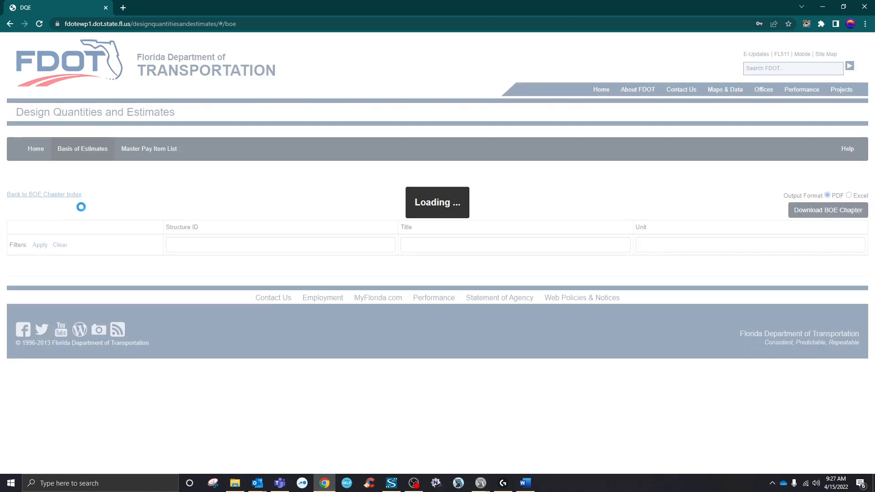
# - Expand the 635-2-AB Pull & Splice Box entry in the BOE chapter and review its structure details and pay item list
pyautogui.scroll(-5, 184, 214)
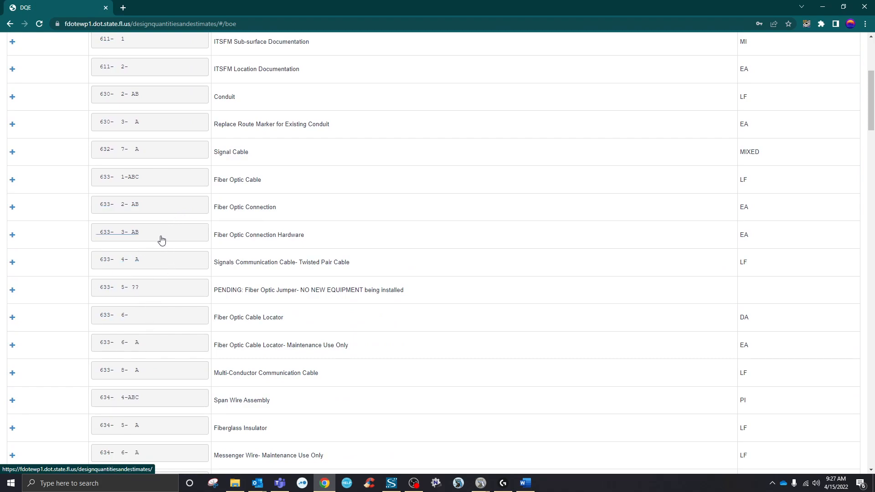
pyautogui.scroll(-6, 162, 241)
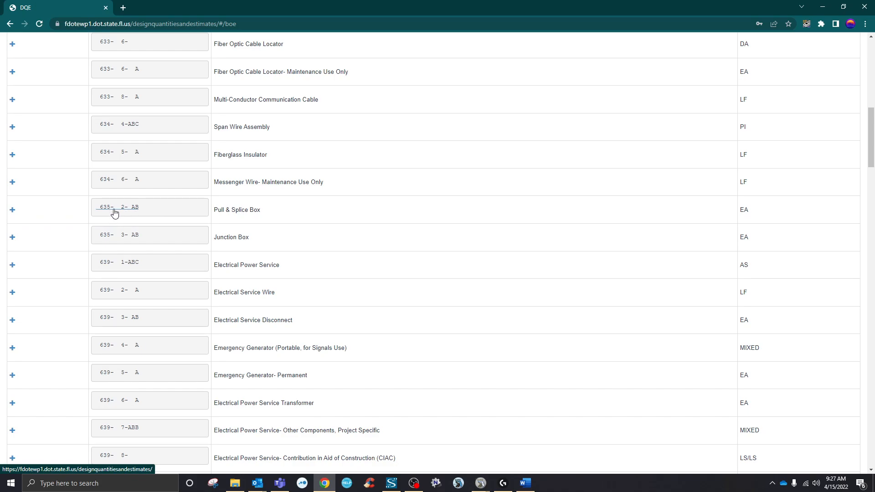
pyautogui.click(14, 210)
pyautogui.scroll(-10, 242, 246)
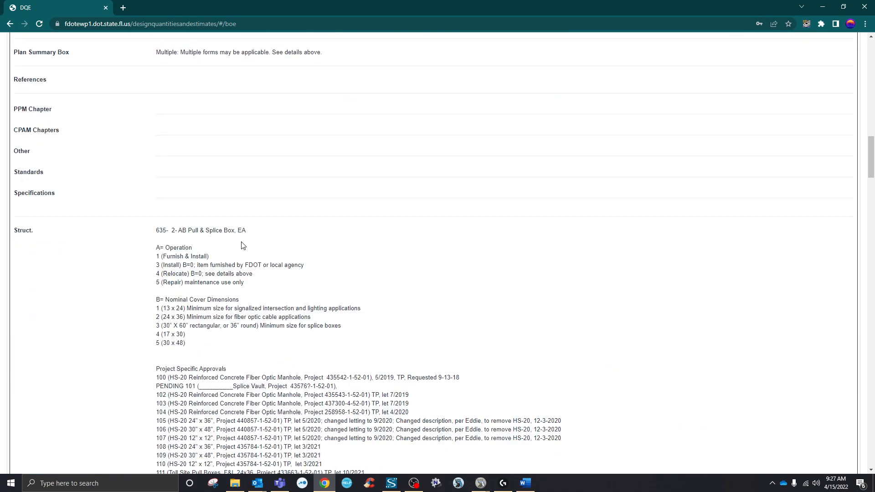
pyautogui.scroll(-15, 242, 245)
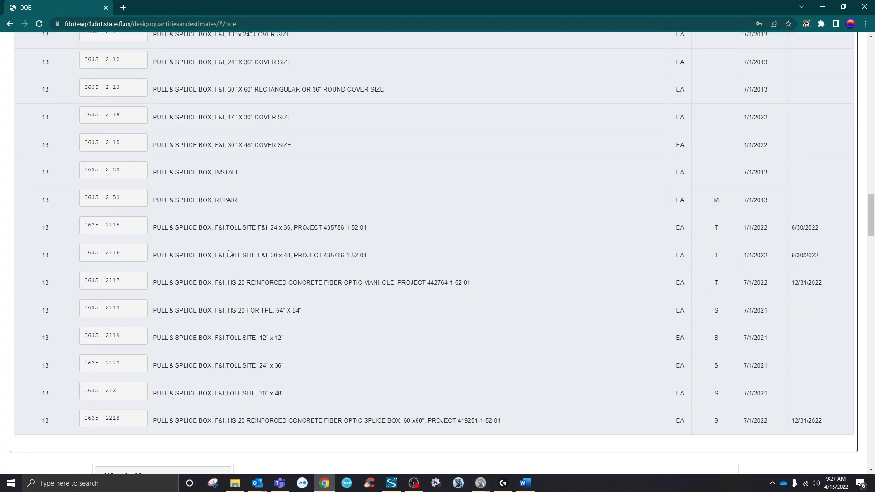
pyautogui.scroll(1, 261, 326)
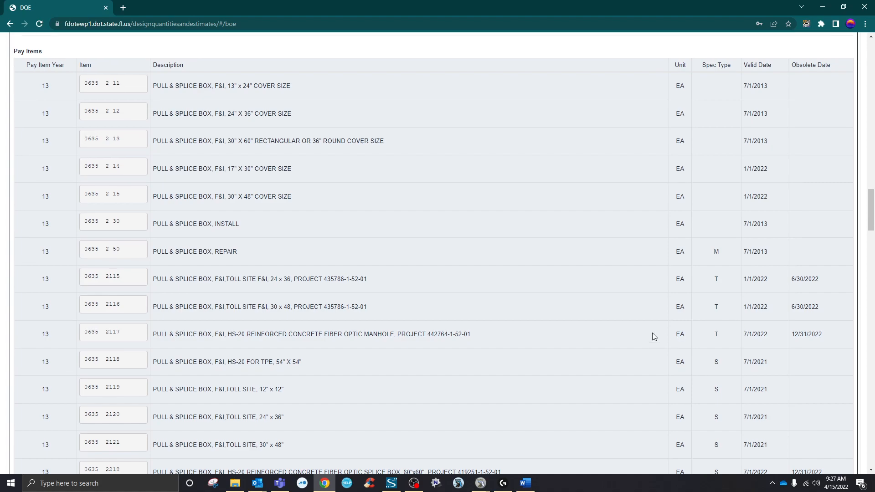
pyautogui.scroll(2, 652, 335)
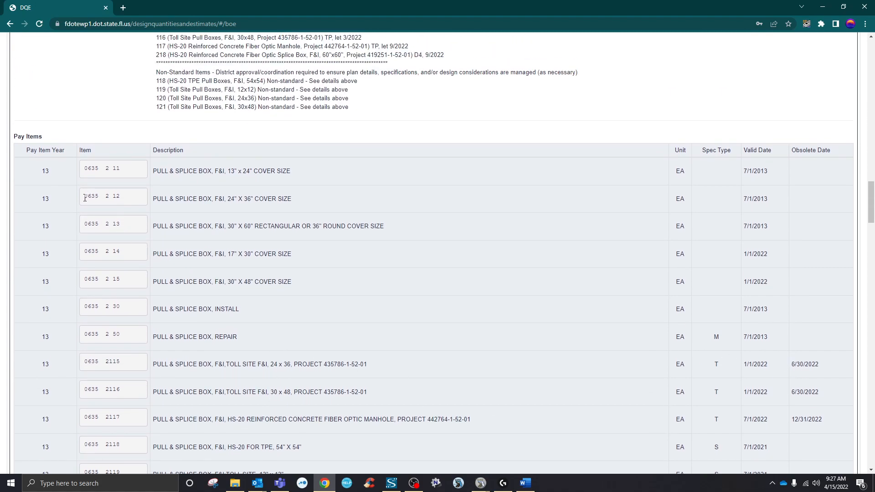
# - Copy pay item number 0635 2 12 for the 24" x 36" cover pull box and switch back to OpenRoads Designer
pyautogui.moveTo(99, 197); pyautogui.dragTo(123, 200)
pyautogui.rightClick(113, 198)
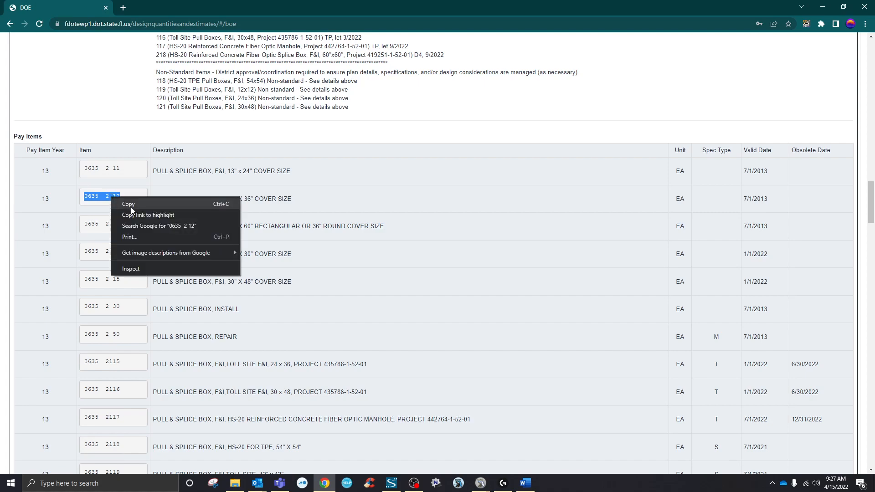
pyautogui.click(129, 205)
pyautogui.click(823, 7)
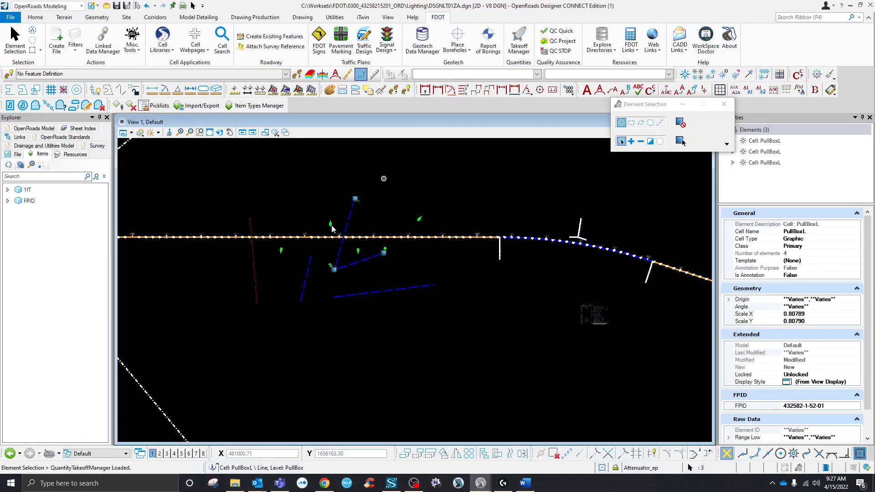
# - Review the shared properties of the three selected pull boxes and clear the selection
pyautogui.scroll(2, 363, 246)
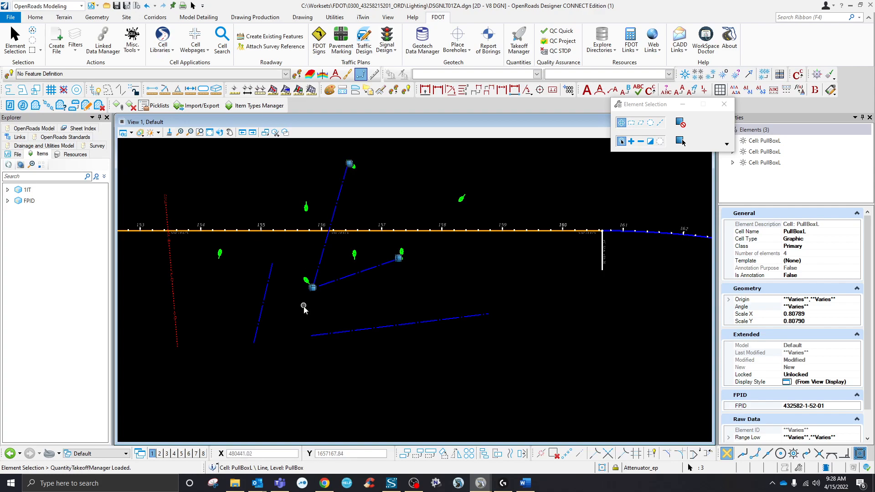
pyautogui.scroll(-2, 814, 400)
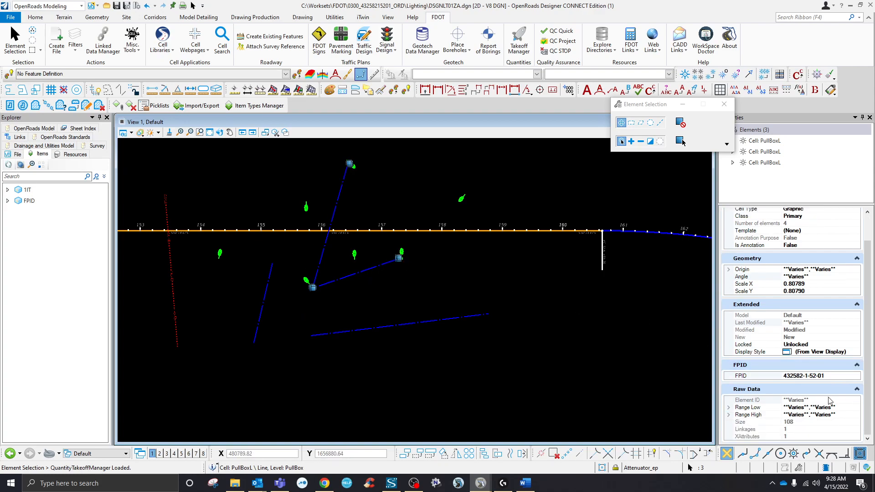
pyautogui.scroll(2, 842, 327)
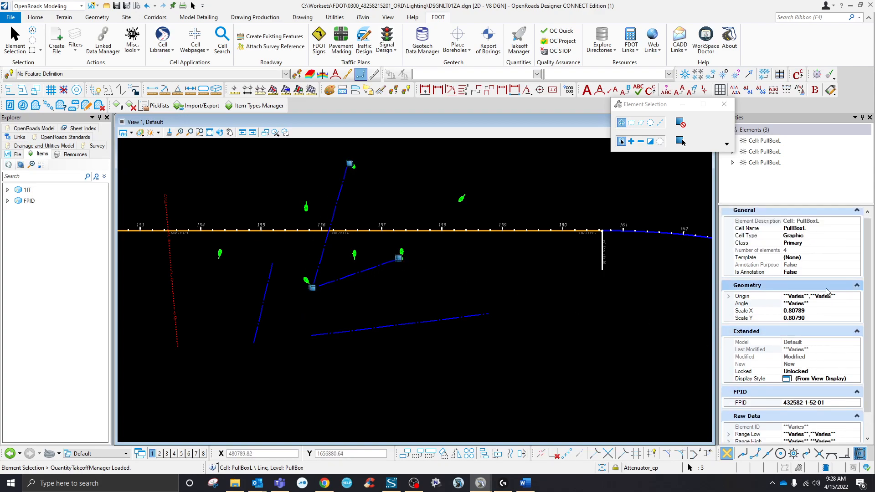
pyautogui.scroll(-2, 813, 363)
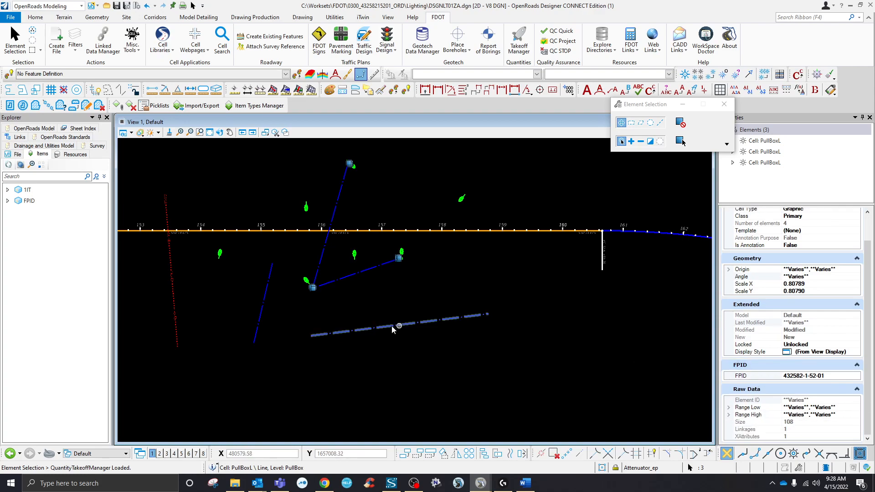
pyautogui.click(359, 299)
# - Select the three pull boxes at the conduit ends again and attach the 1IT item type to them
pyautogui.scroll(5, 317, 287)
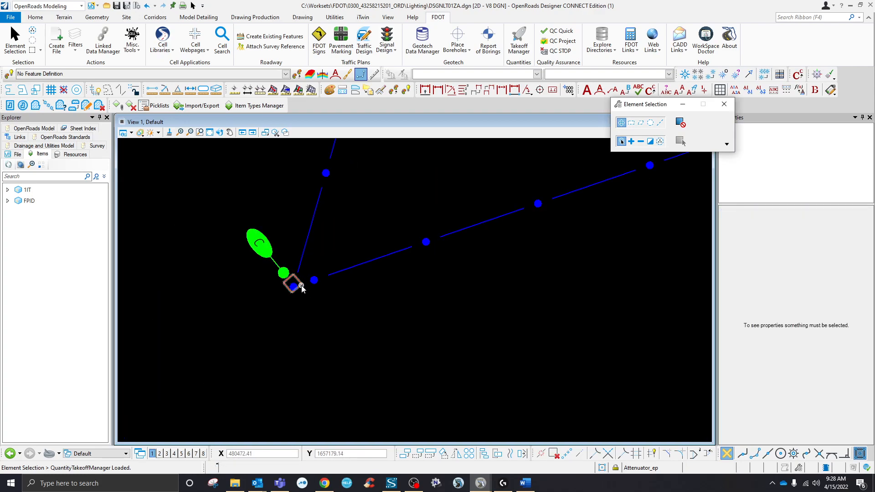
pyautogui.click(301, 313)
pyautogui.scroll(-5, 301, 313)
pyautogui.scroll(6, 474, 258)
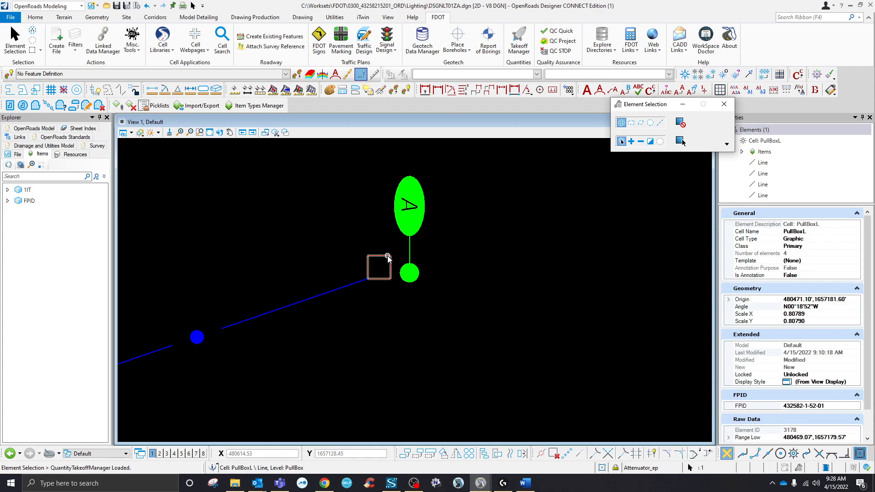
pyautogui.scroll(-5, 445, 312)
pyautogui.scroll(-2, 358, 142)
pyautogui.scroll(8, 360, 149)
pyautogui.keyDown('ctrl'); pyautogui.click(377, 189); pyautogui.keyUp('ctrl')
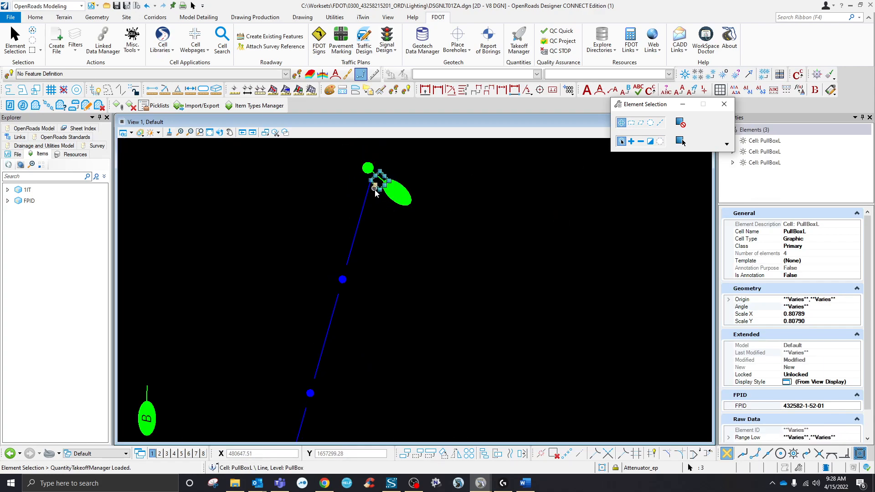
pyautogui.scroll(-5, 377, 189)
pyautogui.scroll(-2, 787, 413)
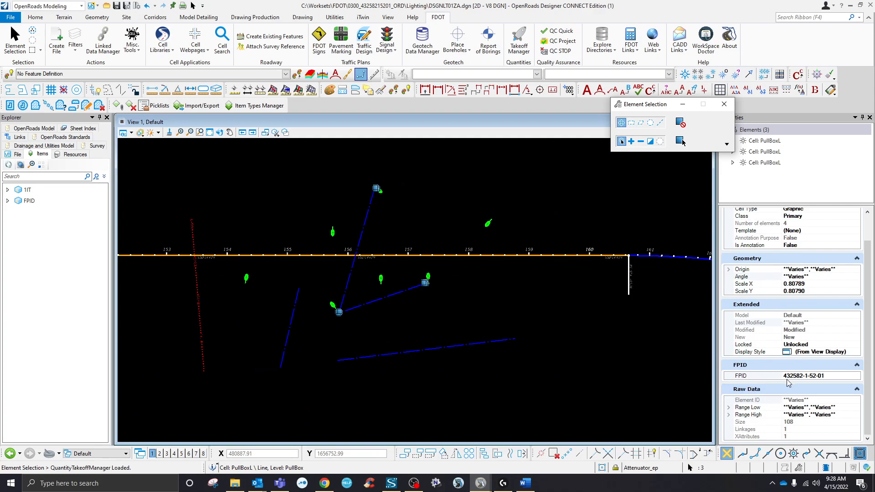
pyautogui.click(119, 108)
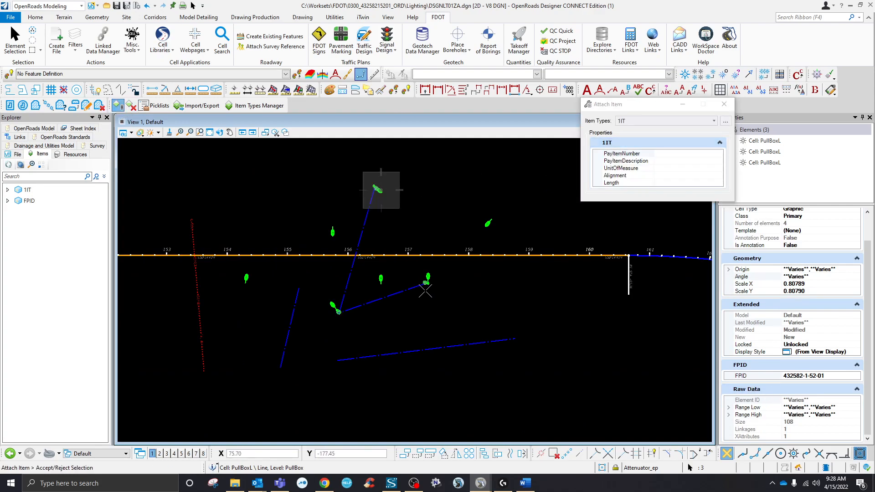
pyautogui.click(426, 294)
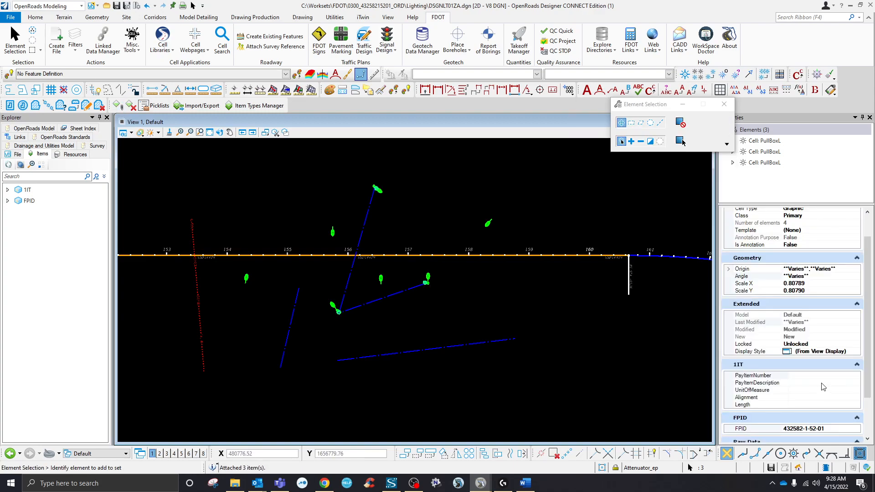
# - Set the three pull boxes' PayItemNumber to 0635 2 12 and their Alignment to BL44
pyautogui.click(814, 376)
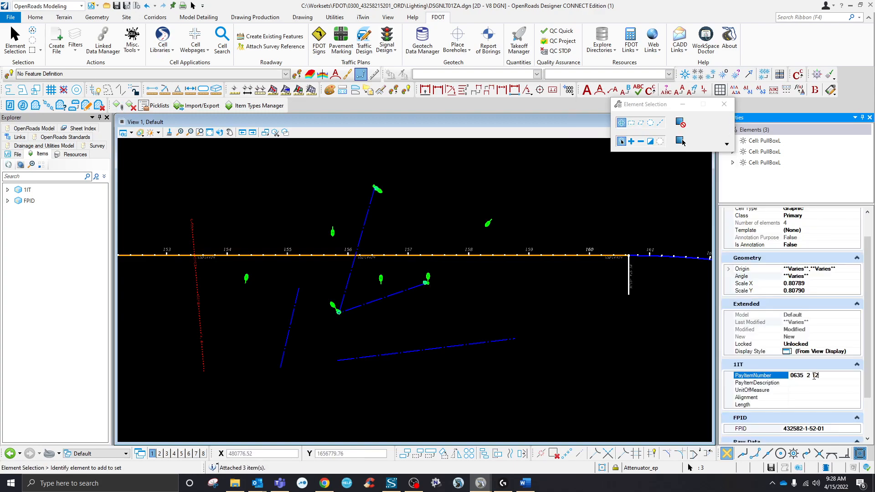
pyautogui.hotkey('ctrl', 'b')
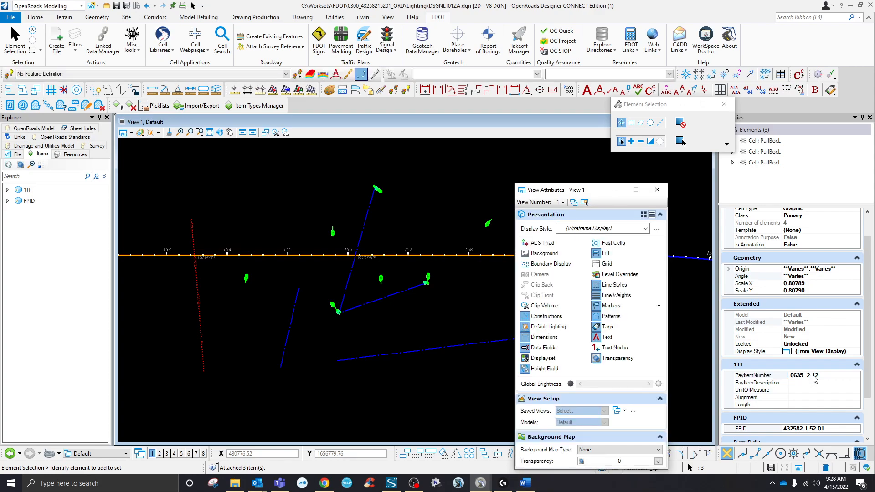
pyautogui.click(657, 190)
pyautogui.click(827, 377)
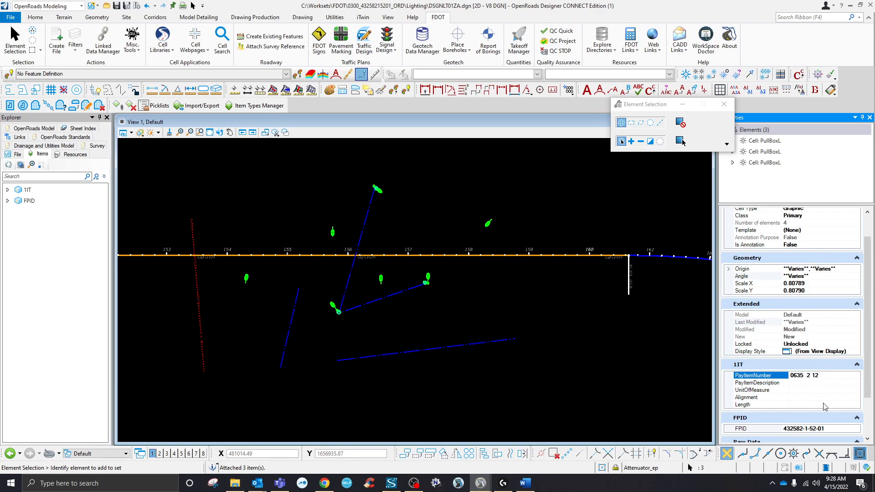
pyautogui.click(818, 392)
pyautogui.click(811, 397)
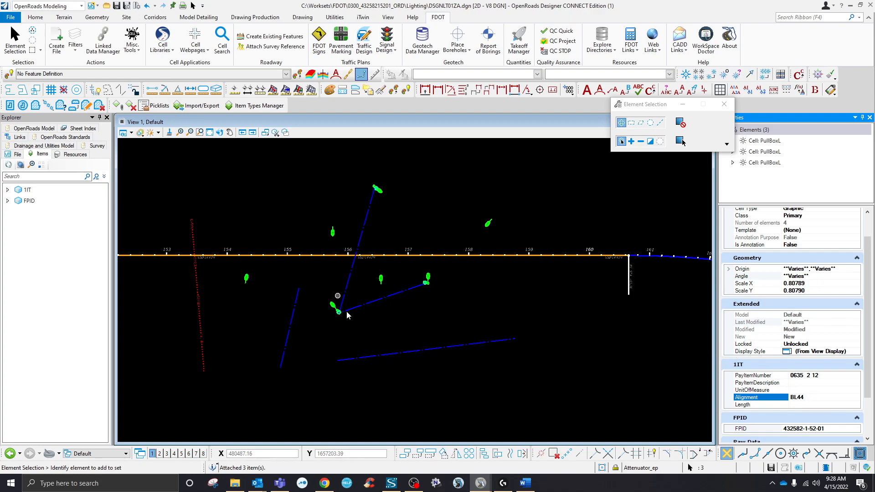
# - Check the pay item number and alignment on the single pull box beside light pole C, and clear the selection
pyautogui.click(357, 318)
pyautogui.scroll(5, 339, 323)
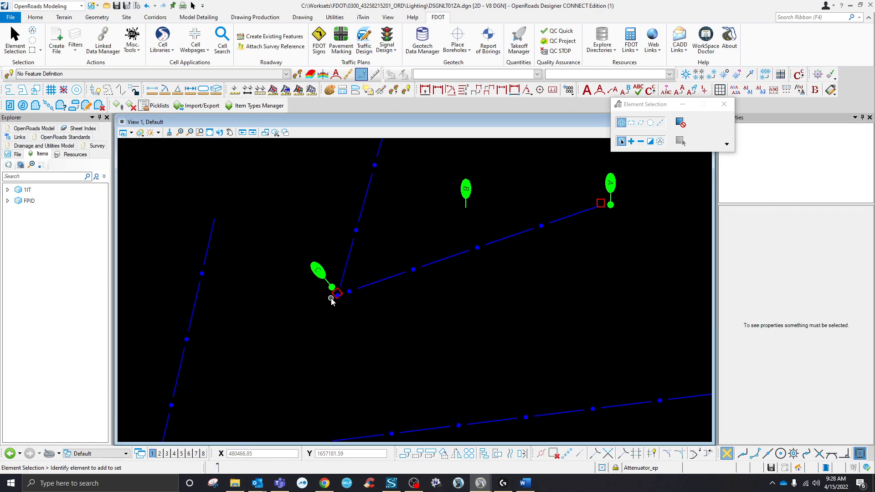
pyautogui.scroll(3, 337, 300)
pyautogui.click(349, 286)
pyautogui.scroll(-3, 304, 307)
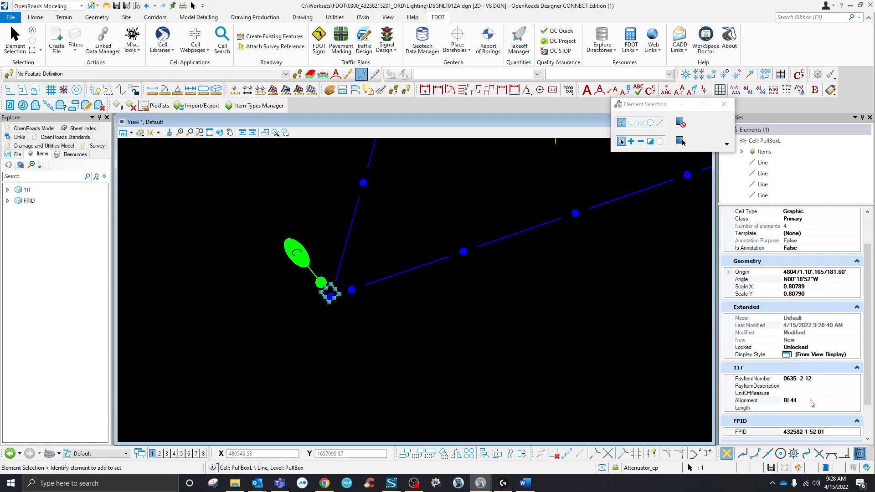
pyautogui.scroll(-5, 462, 319)
pyautogui.click(386, 292)
pyautogui.scroll(-5, 336, 293)
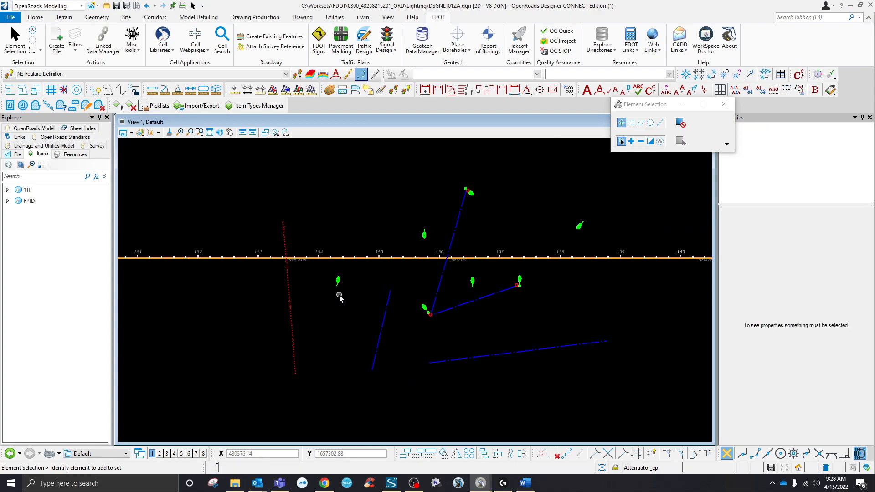
# - Set up a Summary of Lighting Items in Quantity Takeoff Manager without external references, opening the output file and saving to the Desktop
pyautogui.click(519, 46)
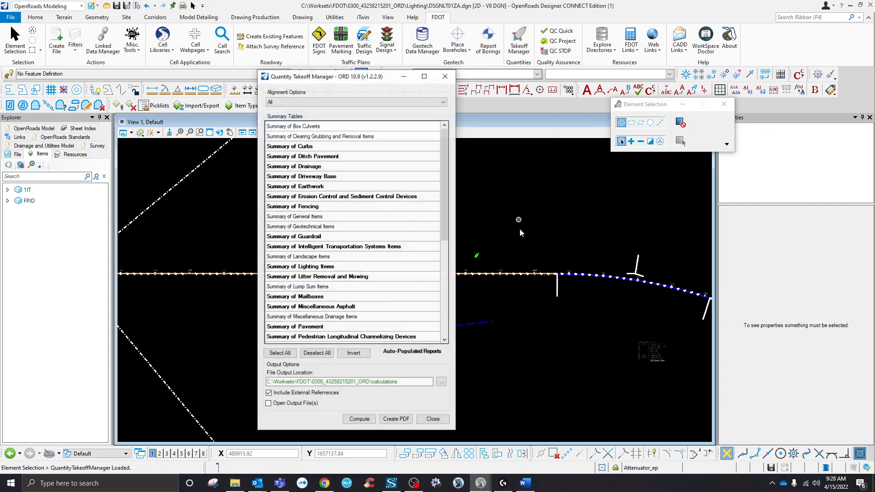
pyautogui.scroll(-1, 352, 255)
pyautogui.click(317, 179)
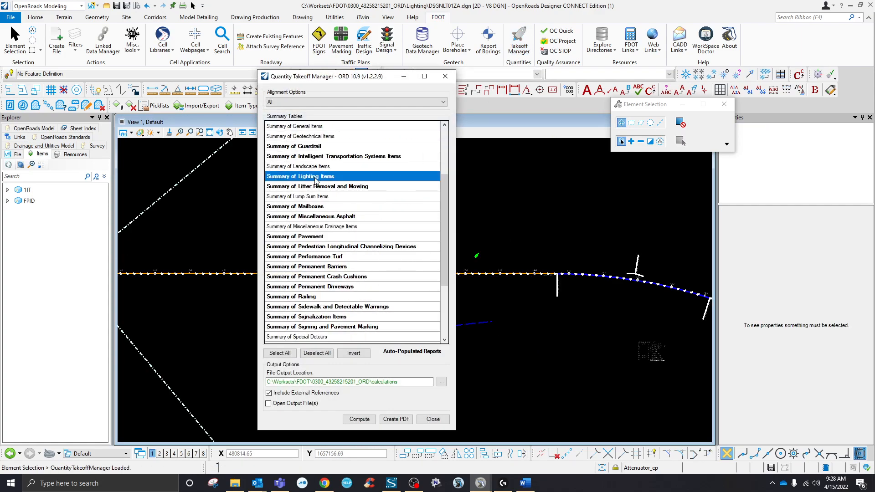
pyautogui.click(307, 404)
pyautogui.click(315, 393)
pyautogui.click(442, 382)
pyautogui.click(401, 227)
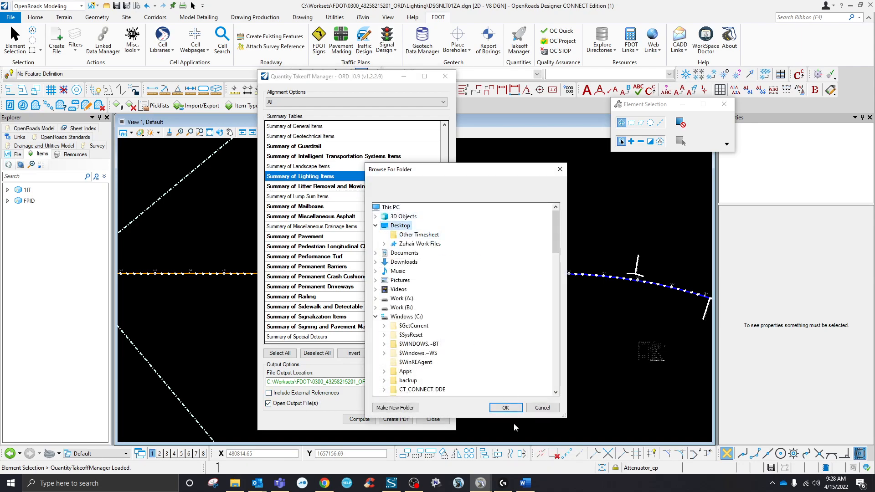
pyautogui.click(497, 405)
# - Compute the lighting summary report, review the generated workbook, and close both the workbook and Quantity Takeoff Manager
pyautogui.click(360, 419)
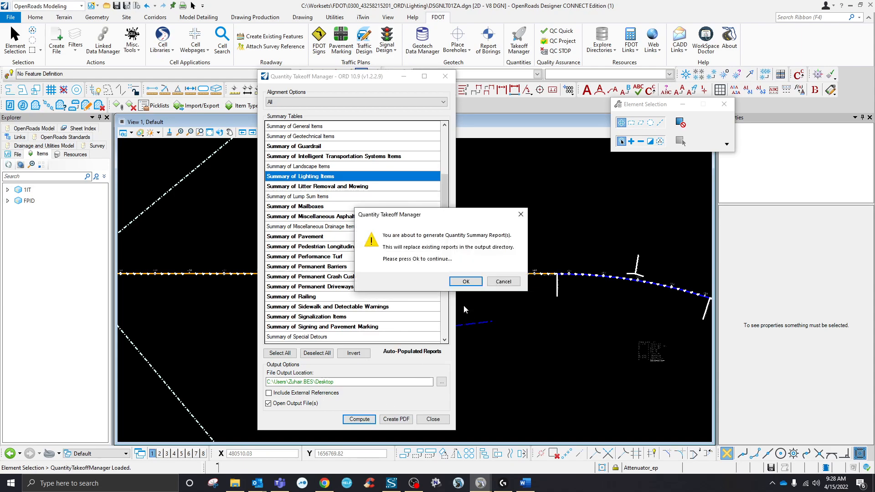
pyautogui.click(466, 282)
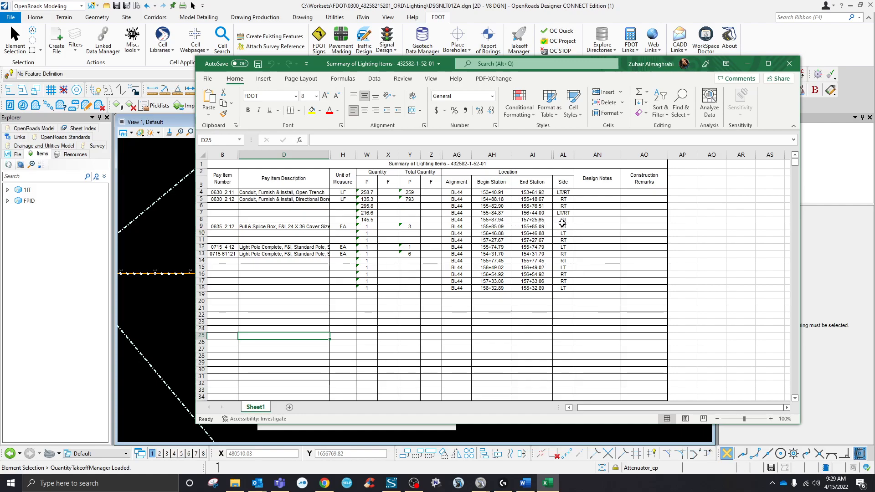
pyautogui.click(790, 63)
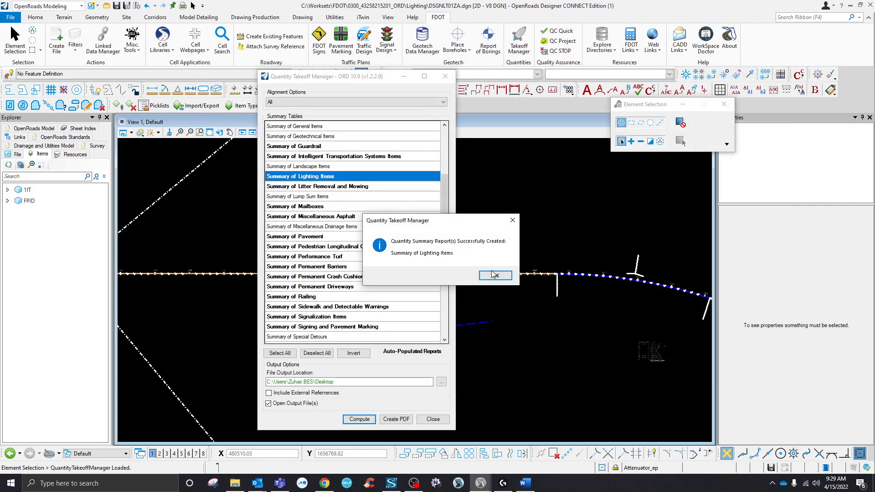
pyautogui.click(492, 275)
pyautogui.click(445, 76)
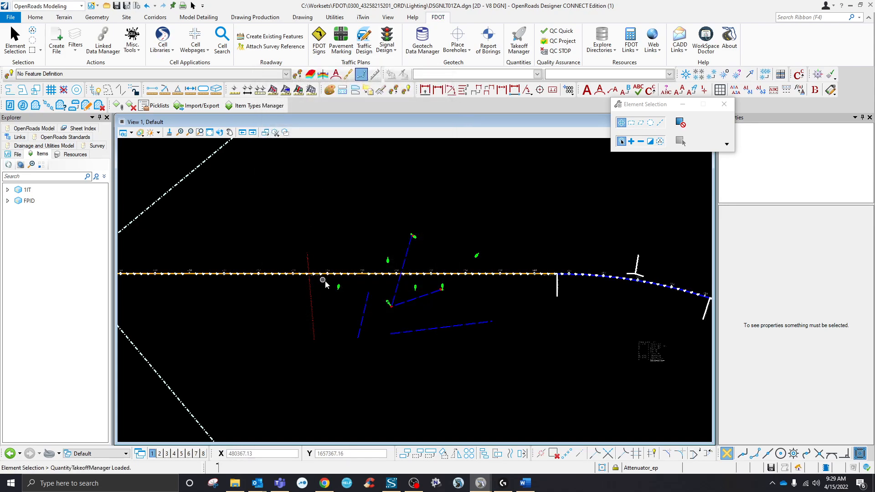
# - Open the Attach Item tool for 1IT and the Item Types manager to view the available item type libraries
pyautogui.scroll(5, 428, 313)
pyautogui.scroll(-5, 334, 286)
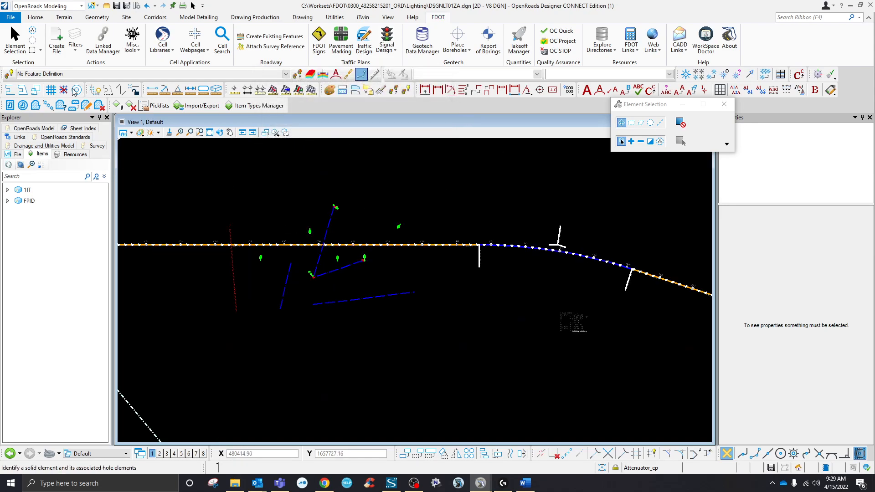
pyautogui.click(119, 106)
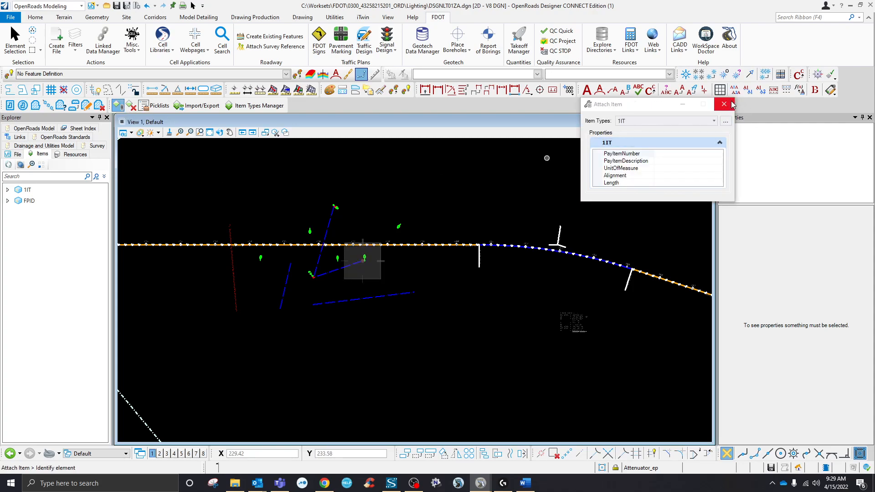
pyautogui.click(246, 106)
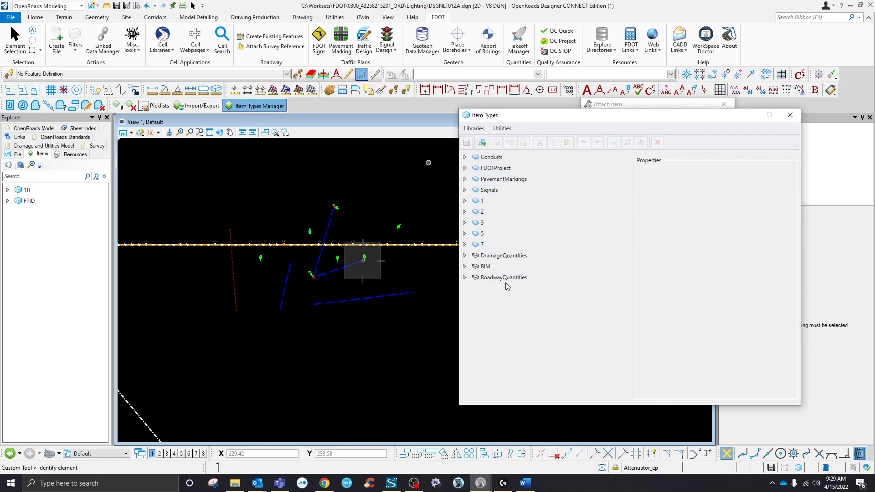
# - Expand the RoadwayQuantities library and inspect the ACFrictionCourse item type and its property definitions
pyautogui.click(483, 280)
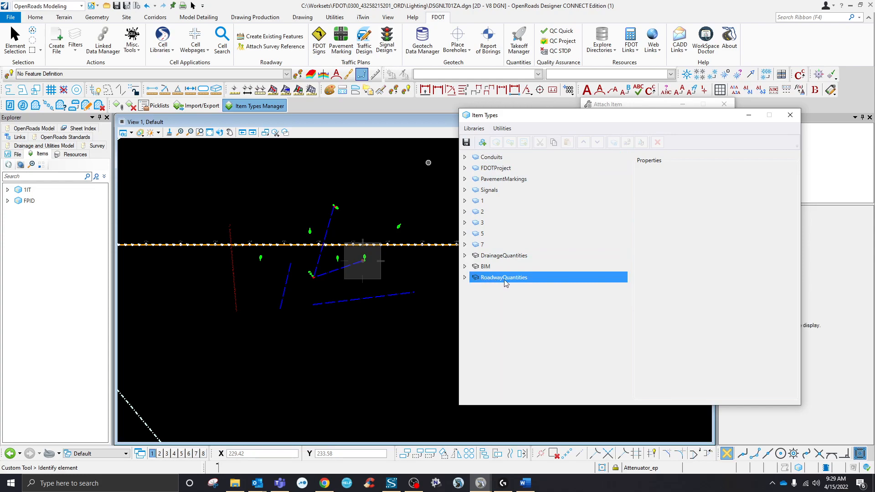
pyautogui.click(464, 277)
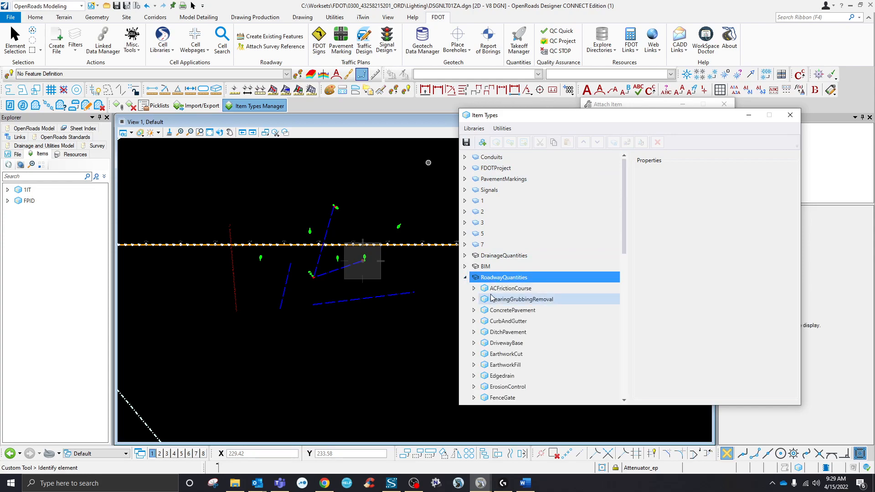
pyautogui.scroll(-3, 495, 201)
pyautogui.click(474, 190)
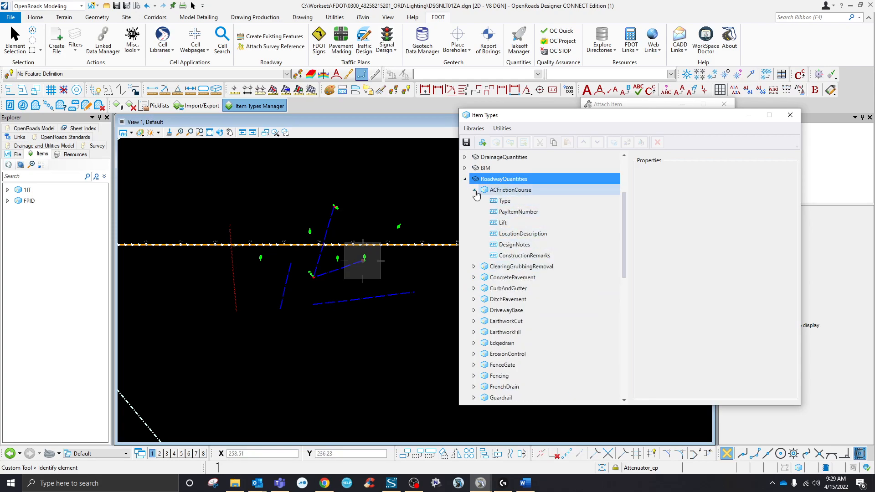
pyautogui.click(517, 190)
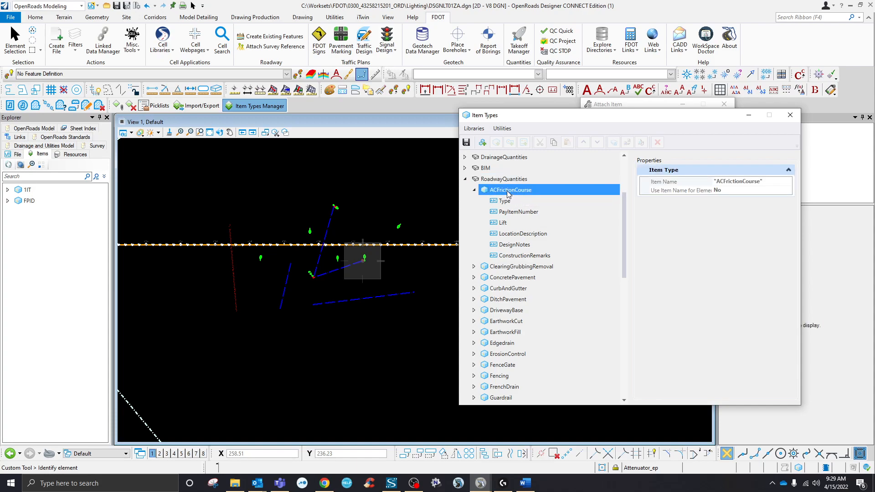
pyautogui.scroll(3, 504, 277)
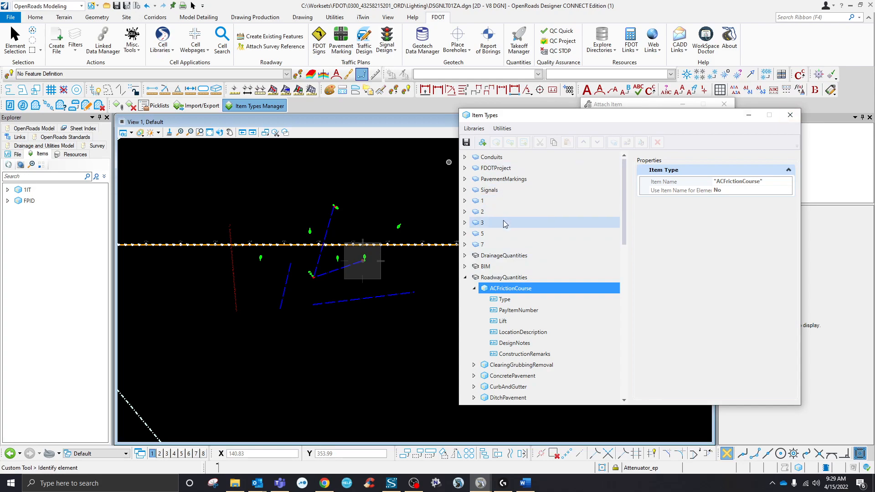
# - Expand library 1 and its 1IT item type to view the property definitions for comparison
pyautogui.click(491, 158)
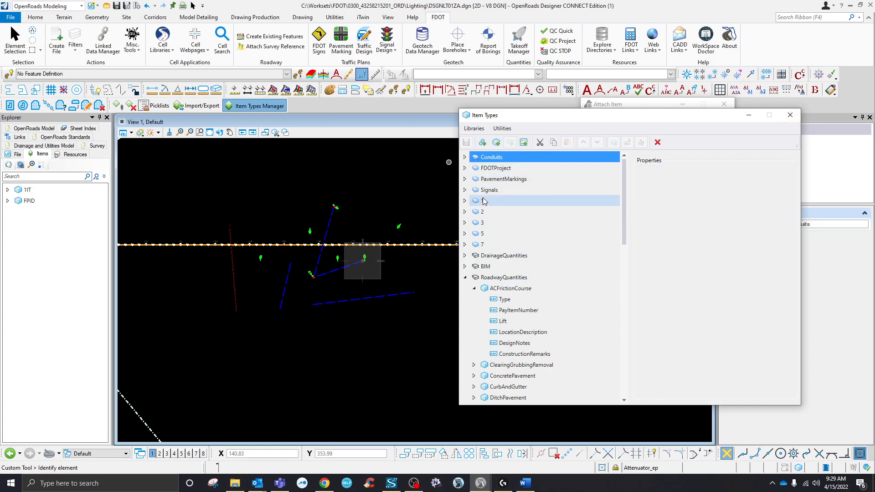
pyautogui.click(465, 201)
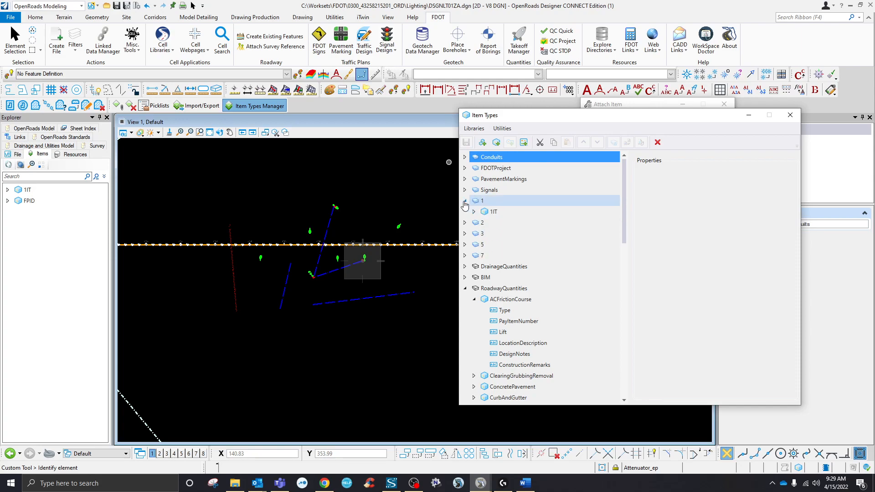
pyautogui.click(474, 212)
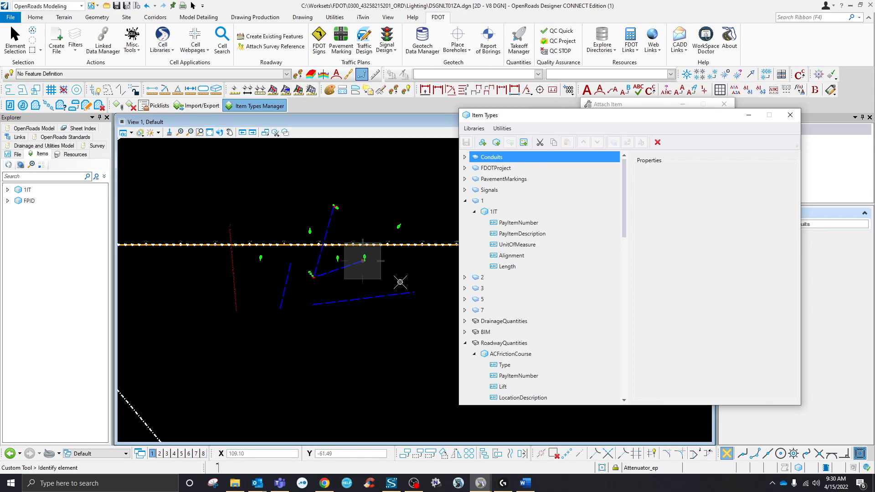
# - Browse the roadway item types, expand PatternedPavement to view its properties, then collapse library 1 and close the Item Types manager
pyautogui.scroll(-5, 544, 282)
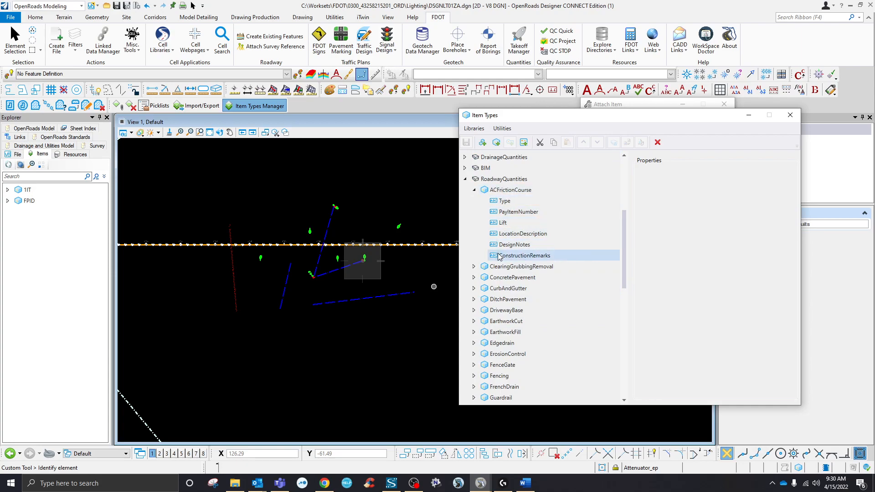
pyautogui.scroll(-4, 501, 338)
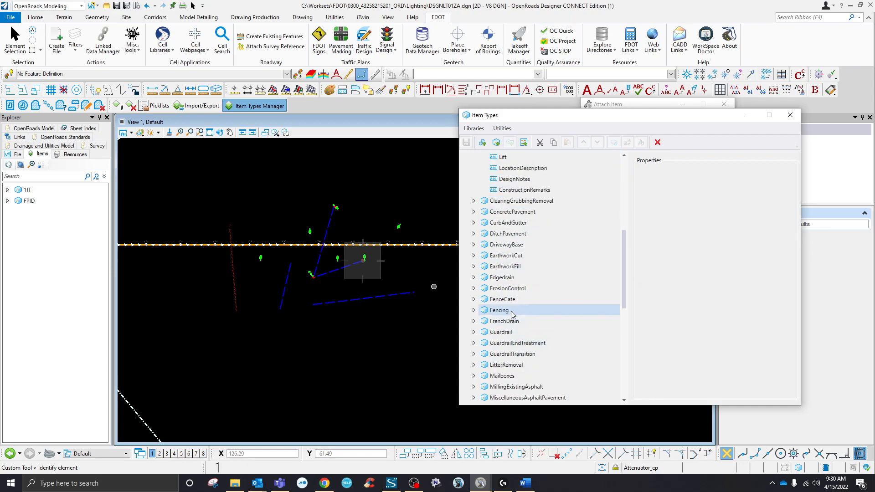
pyautogui.scroll(-2, 514, 310)
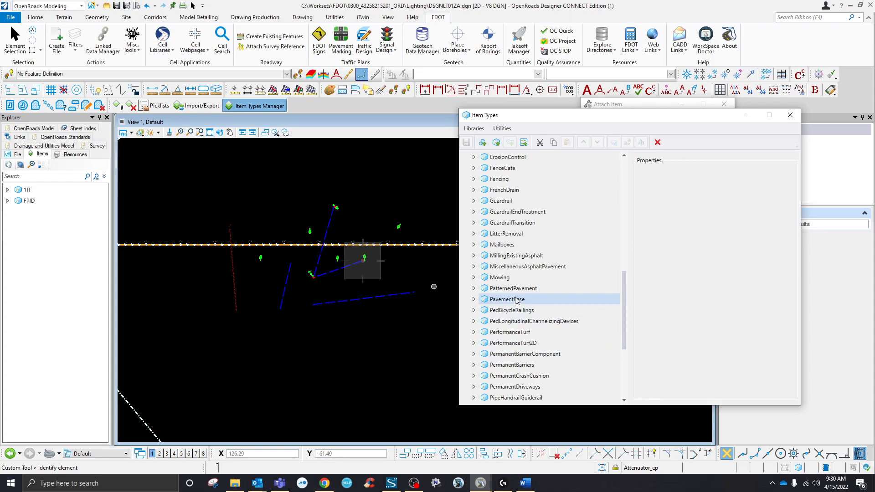
pyautogui.click(474, 289)
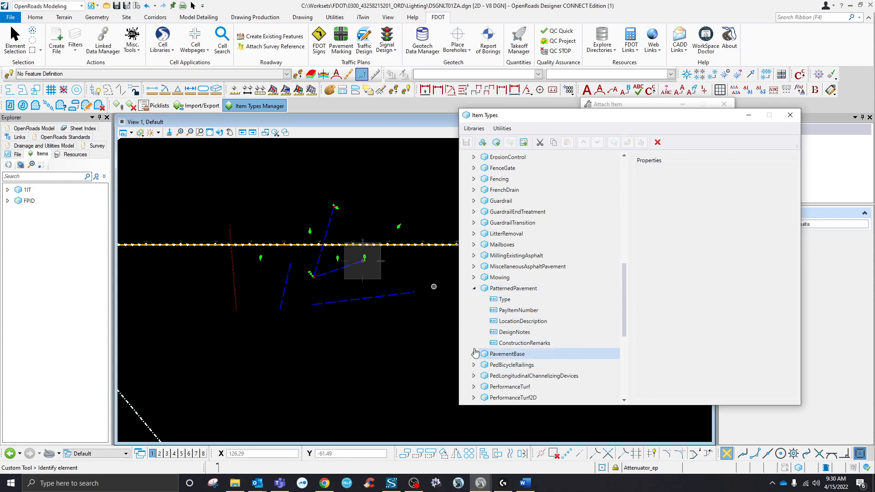
pyautogui.scroll(4, 350, 259)
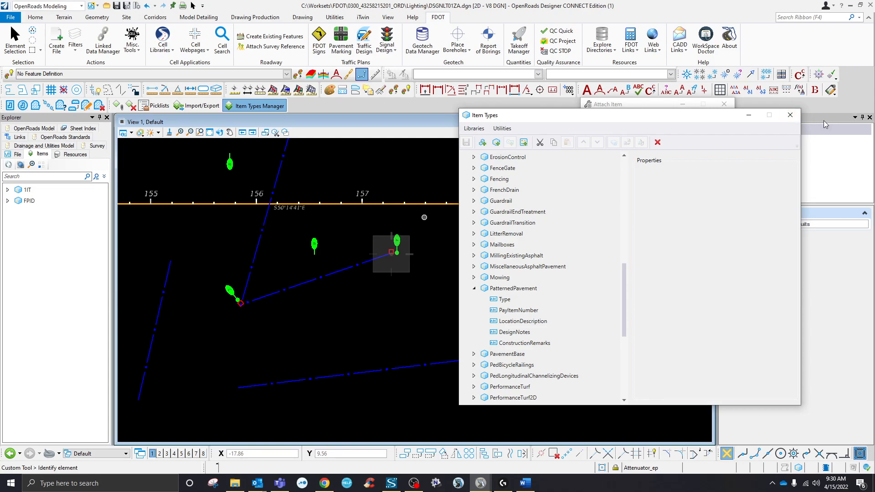
pyautogui.scroll(10, 584, 282)
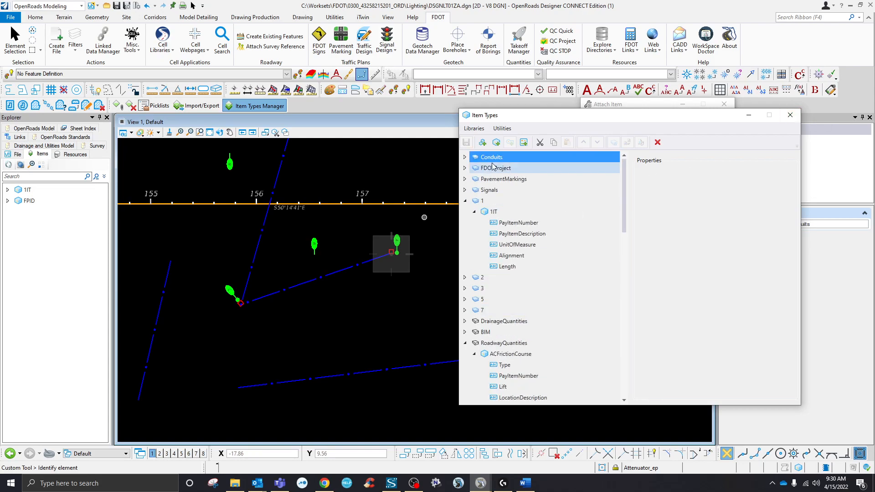
pyautogui.click(465, 201)
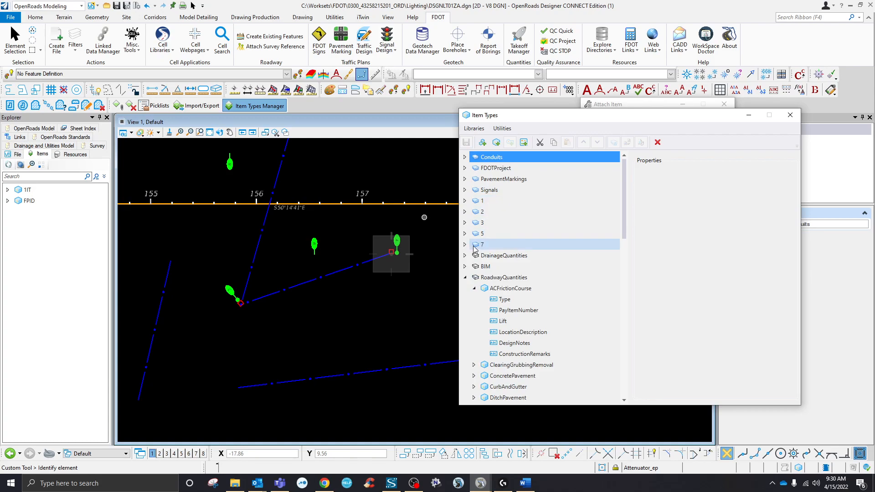
pyautogui.click(790, 115)
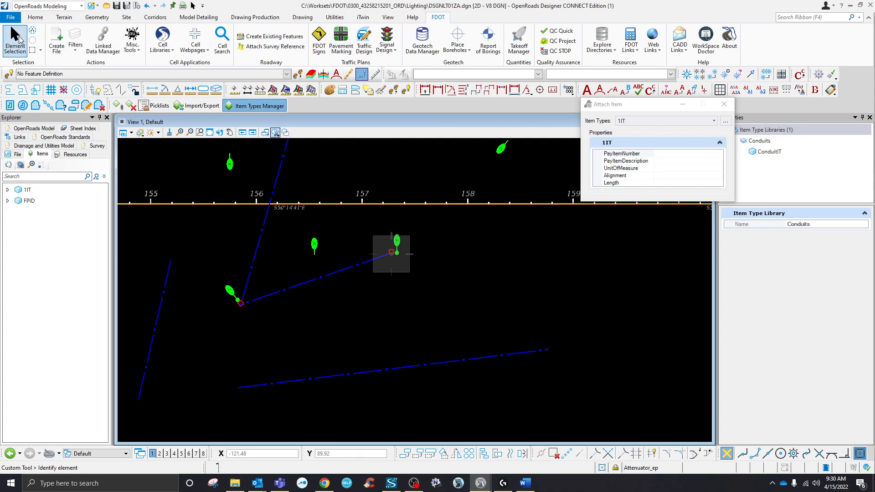
# - Select the conduit ending at the light pole just past station 157 and review its 1IT, FPID and raw data properties
pyautogui.click(15, 40)
pyautogui.click(284, 291)
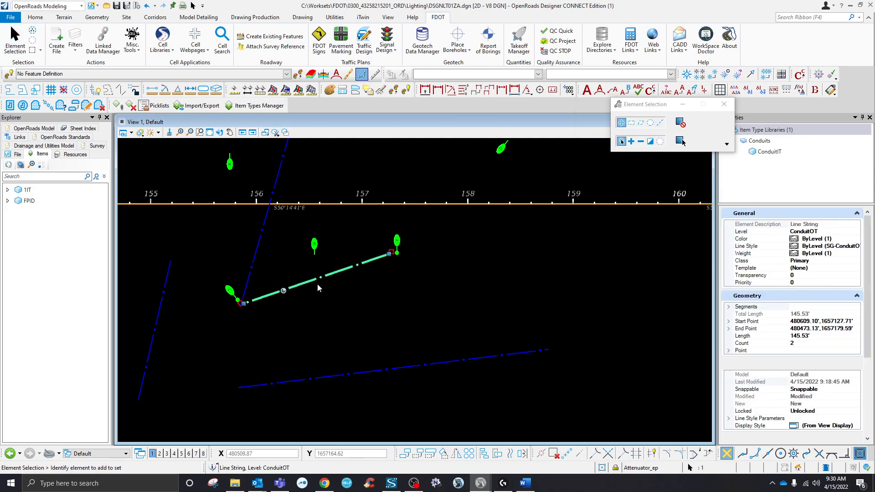
pyautogui.scroll(-3, 802, 383)
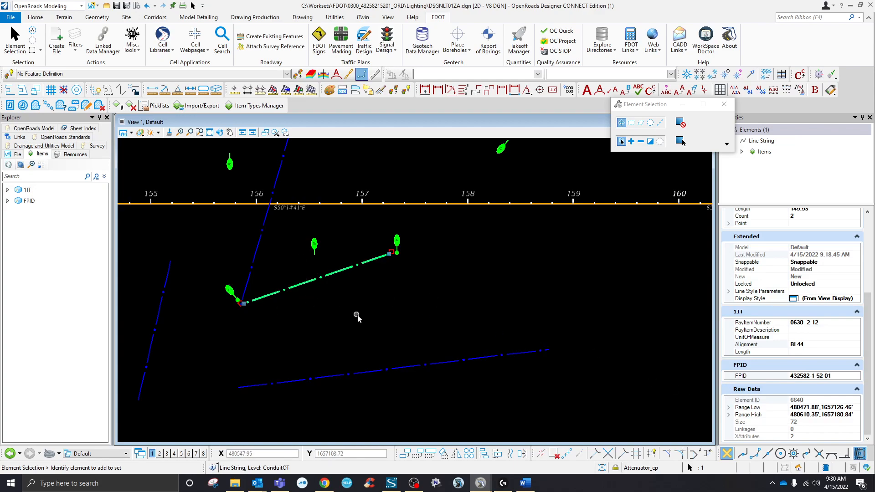
pyautogui.scroll(-3, 357, 317)
pyautogui.scroll(3, 275, 319)
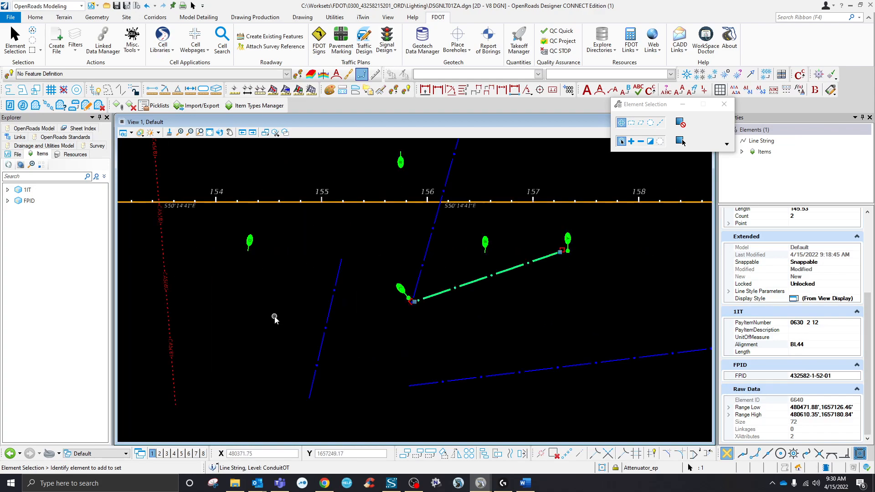
# - Select the red dotted conduit crossing the baseline west of station 154, review its item data and element ID, and clear the selection
pyautogui.click(203, 309)
pyautogui.click(166, 285)
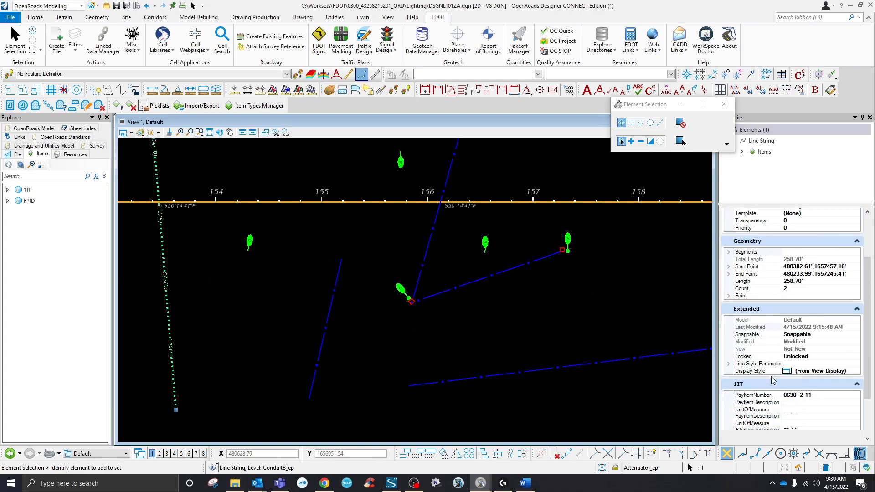
pyautogui.scroll(-3, 775, 380)
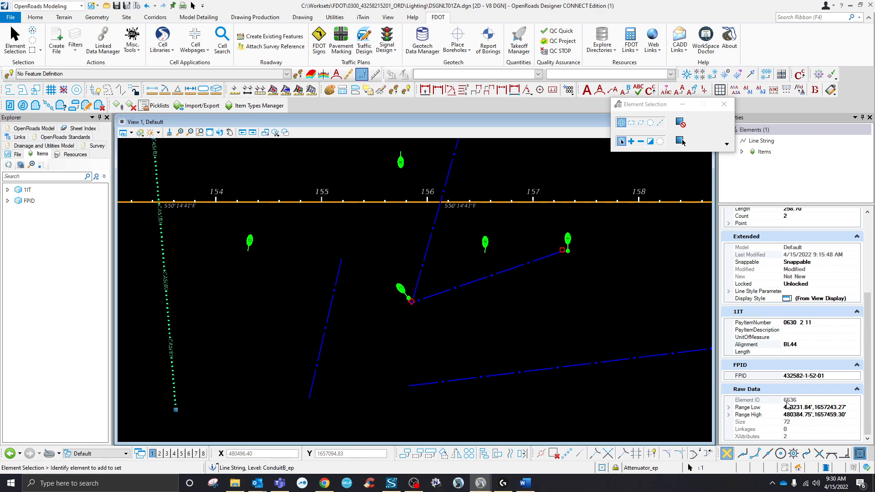
pyautogui.click(501, 322)
pyautogui.scroll(-5, 201, 297)
pyautogui.scroll(2, 285, 341)
pyautogui.scroll(-4, 401, 336)
pyautogui.scroll(4, 290, 276)
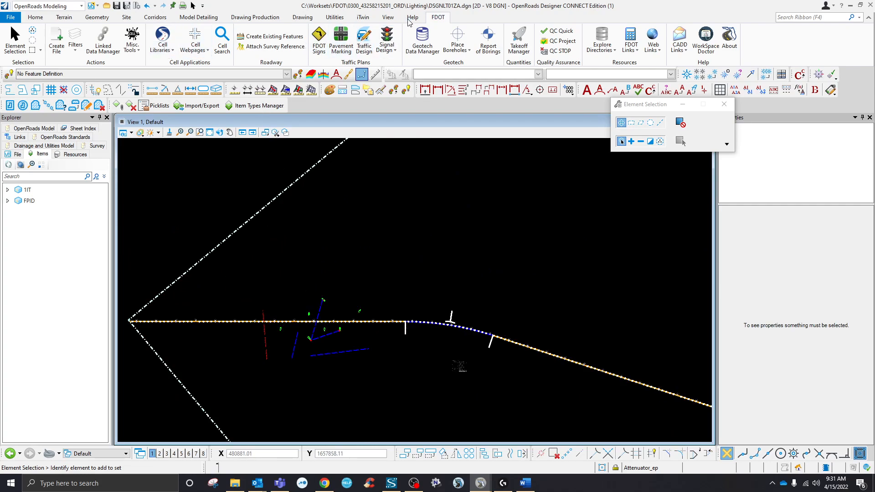
pyautogui.click(132, 46)
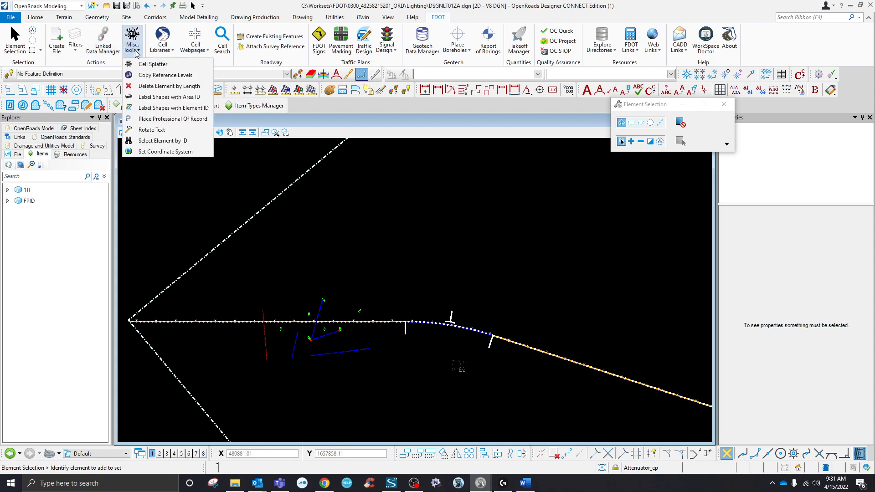
pyautogui.click(162, 141)
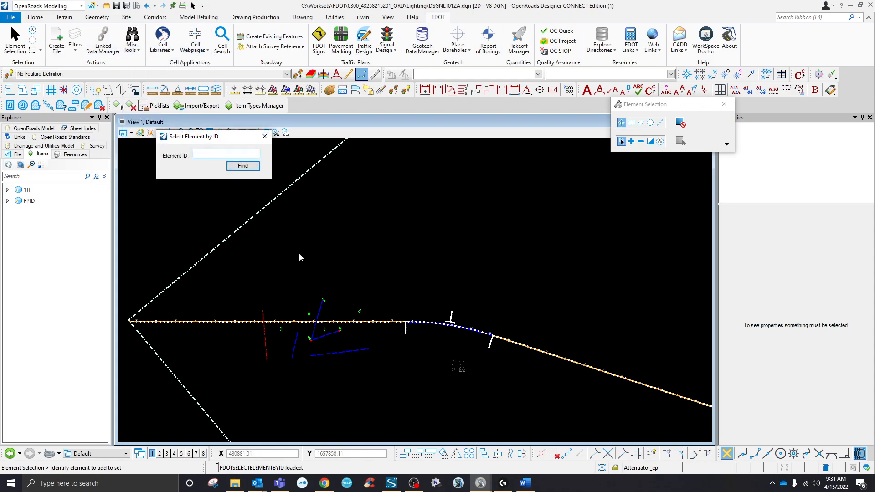
pyautogui.click(264, 136)
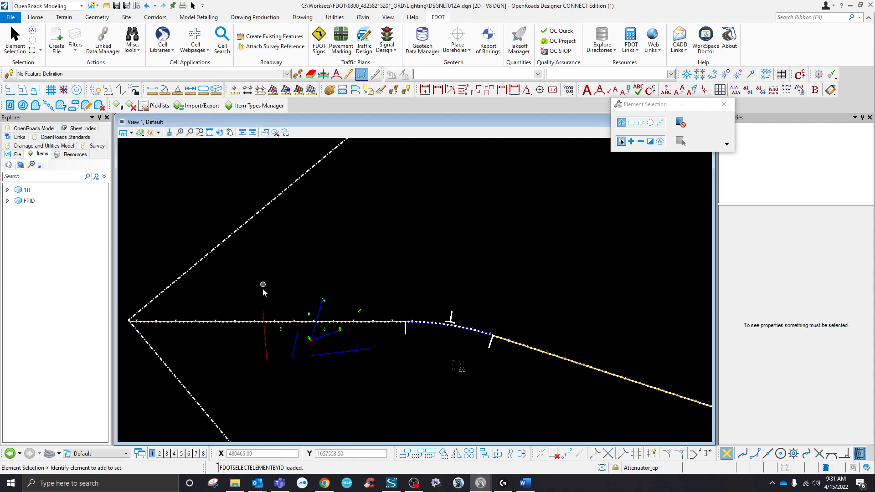
# - Select the red dotted conduit again to read its element ID from the raw data, and deselect it
pyautogui.click(264, 332)
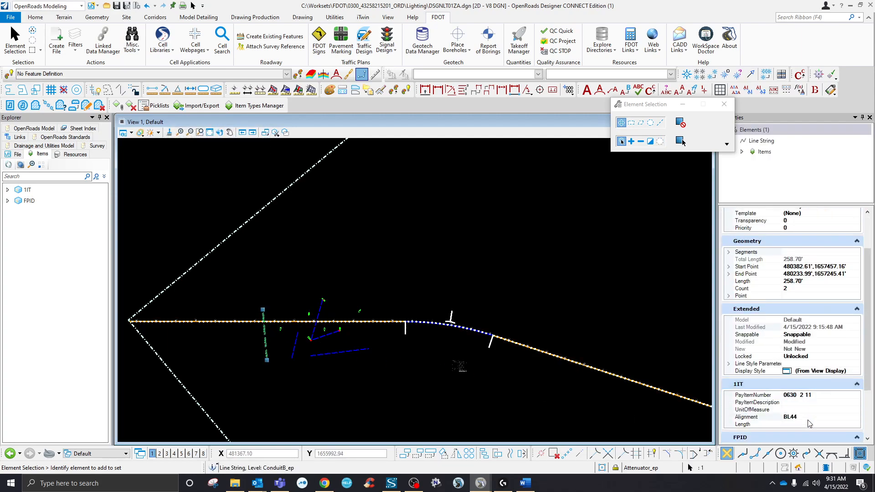
pyautogui.scroll(-3, 806, 414)
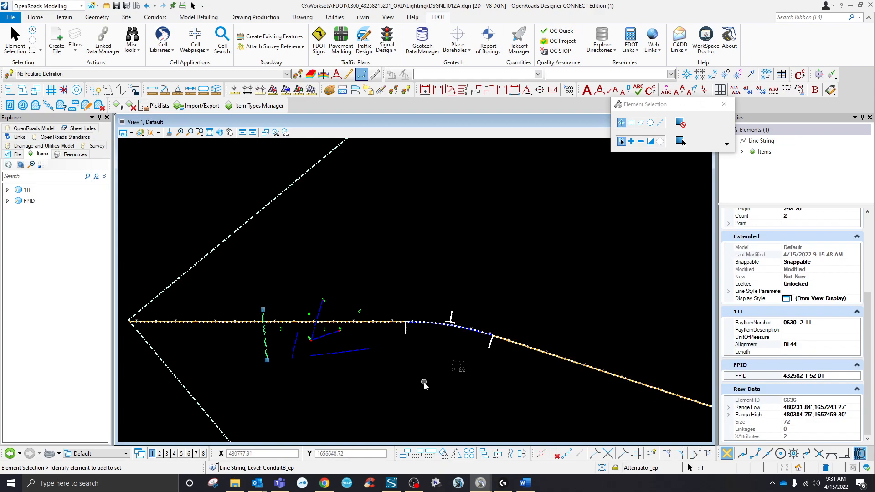
pyautogui.click(432, 395)
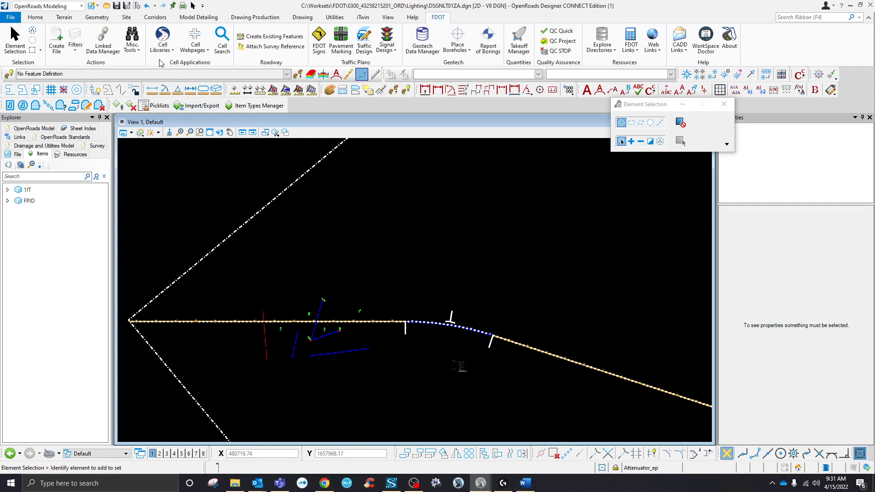
# - Locate the conduit with element ID 6636 using Select Element by ID, check its properties, and close the search dialog
pyautogui.click(132, 36)
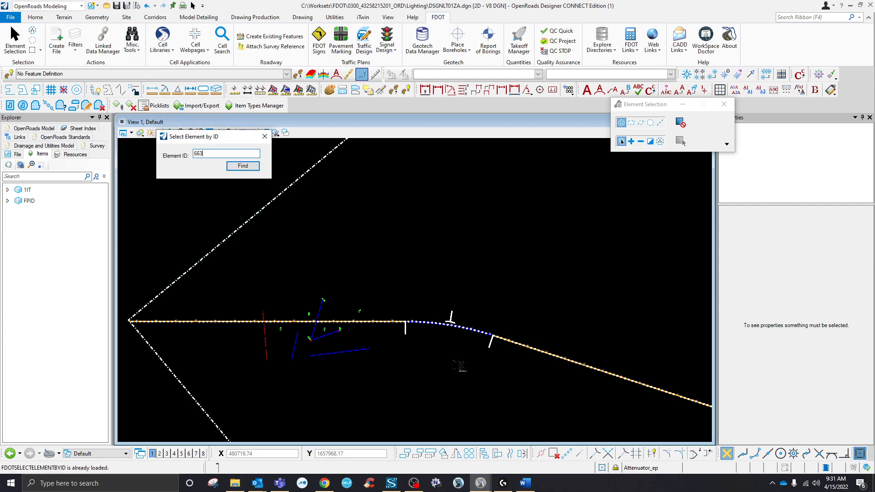
pyautogui.press('Return')
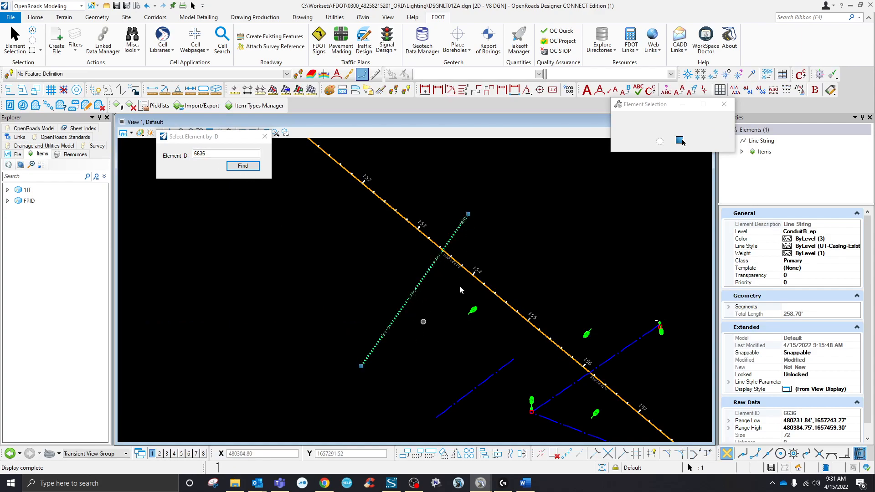
pyautogui.scroll(-1, 814, 423)
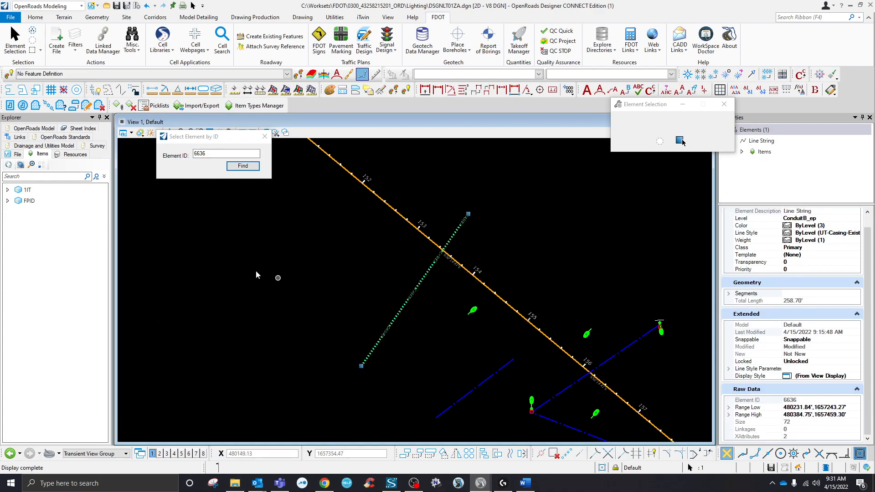
pyautogui.click(265, 136)
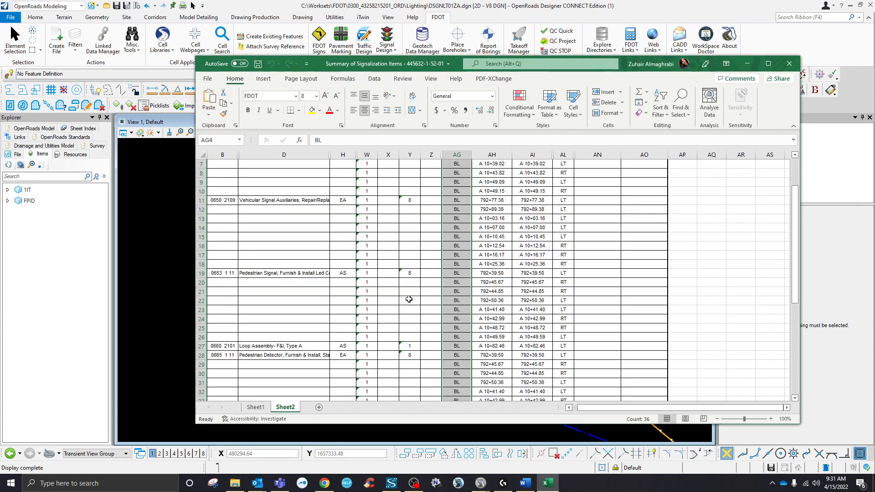
# - Review the example Summary of Signalization Items workbook in Excel and close it
pyautogui.scroll(2, 588, 274)
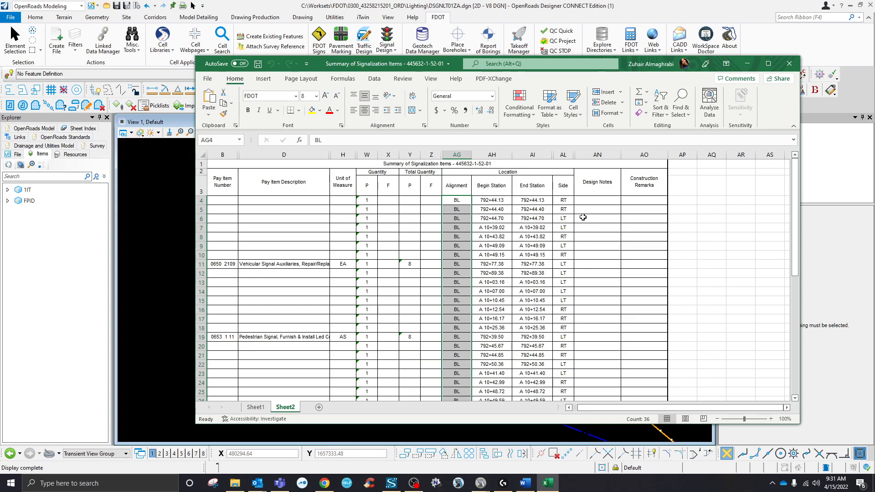
pyautogui.click(789, 63)
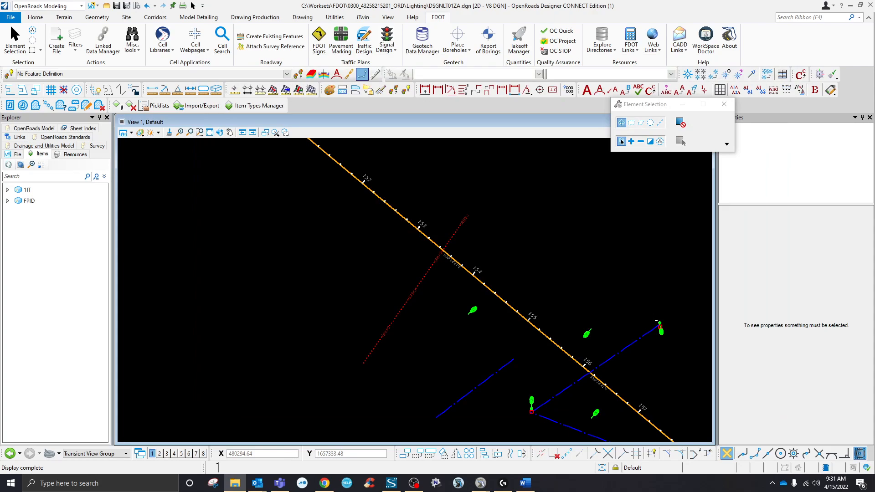
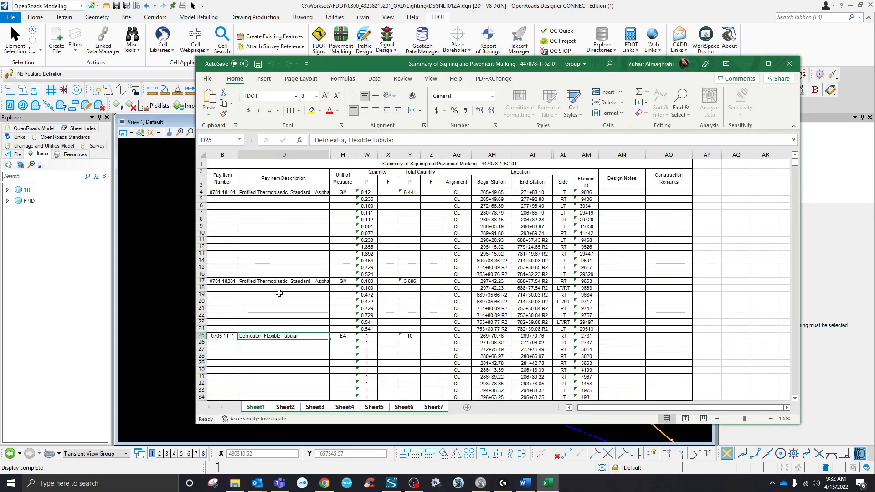
# - Review the element ID entries in the example Summary of Signing and Pavement Marking workbook and close it
pyautogui.click(585, 206)
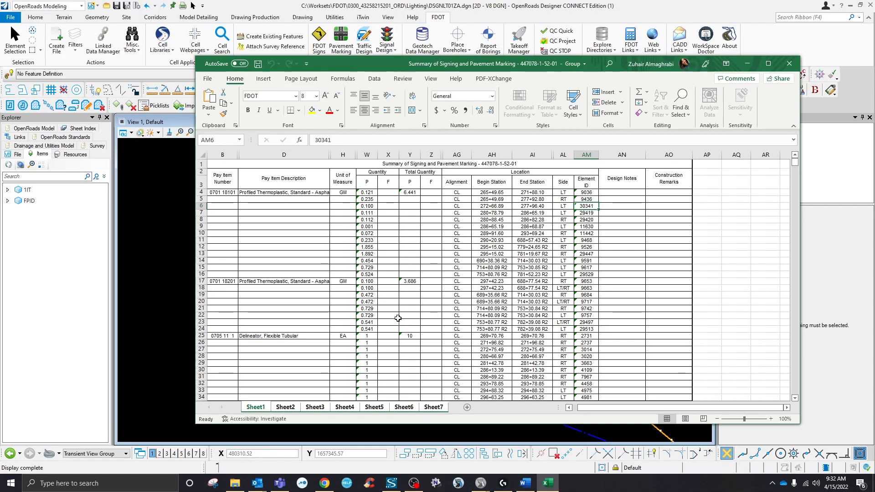
pyautogui.scroll(-1, 396, 324)
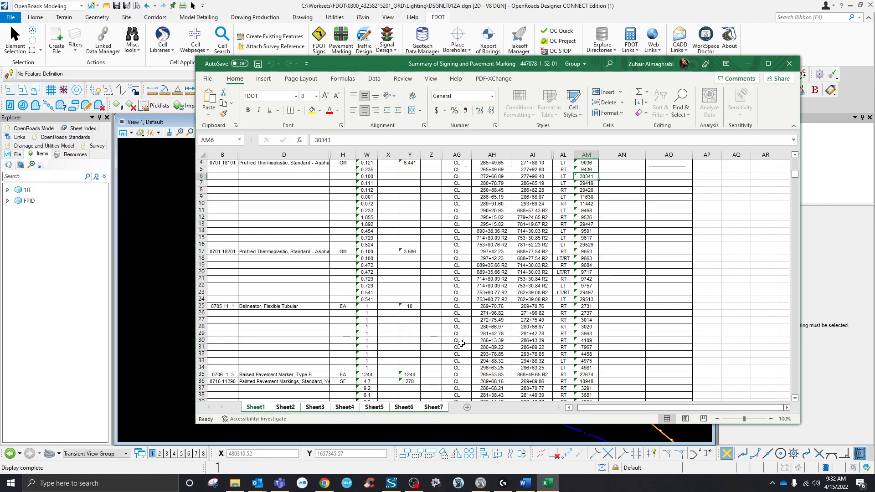
pyautogui.scroll(-3, 461, 344)
pyautogui.click(589, 252)
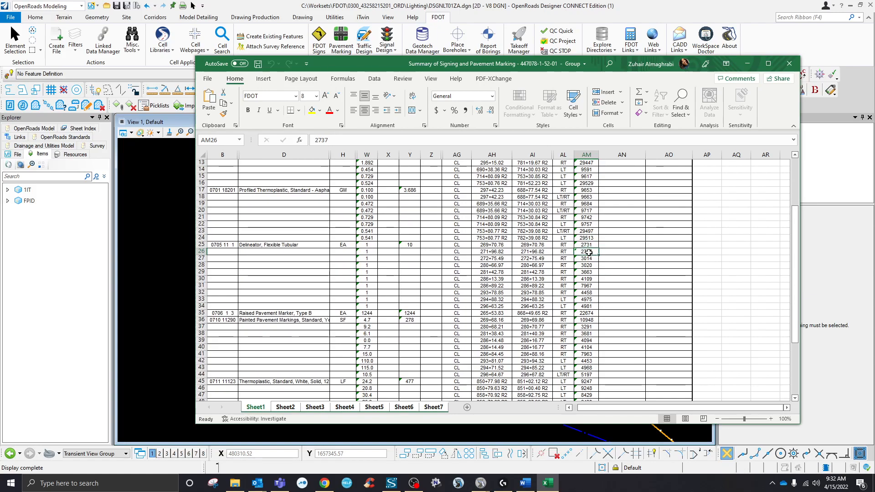
pyautogui.click(789, 63)
pyautogui.click(437, 253)
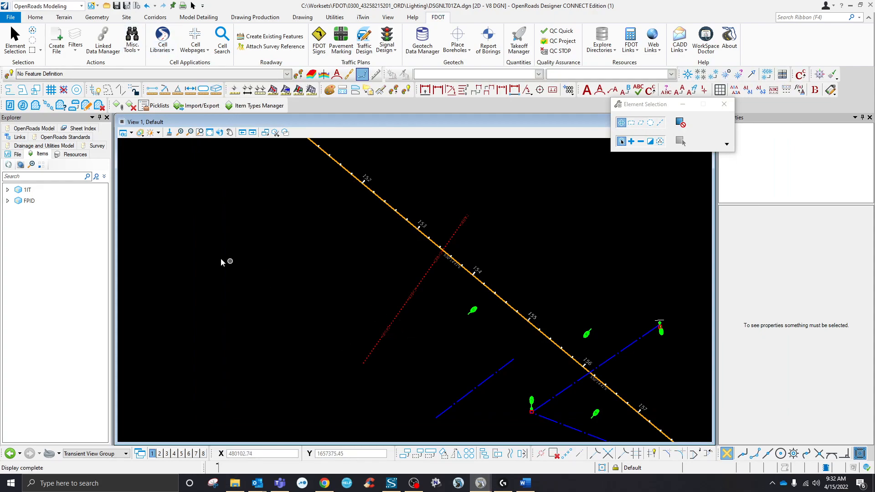
# - Rotate View 1 by two points along the baseline near station 156 so the alignment runs horizontally
pyautogui.scroll(-2, 221, 256)
pyautogui.scroll(1, 304, 296)
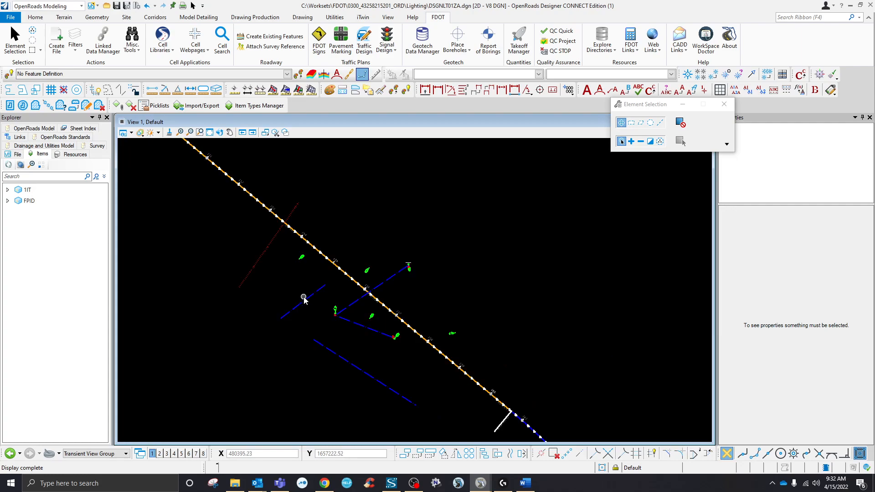
pyautogui.click(219, 133)
pyautogui.scroll(7, 364, 292)
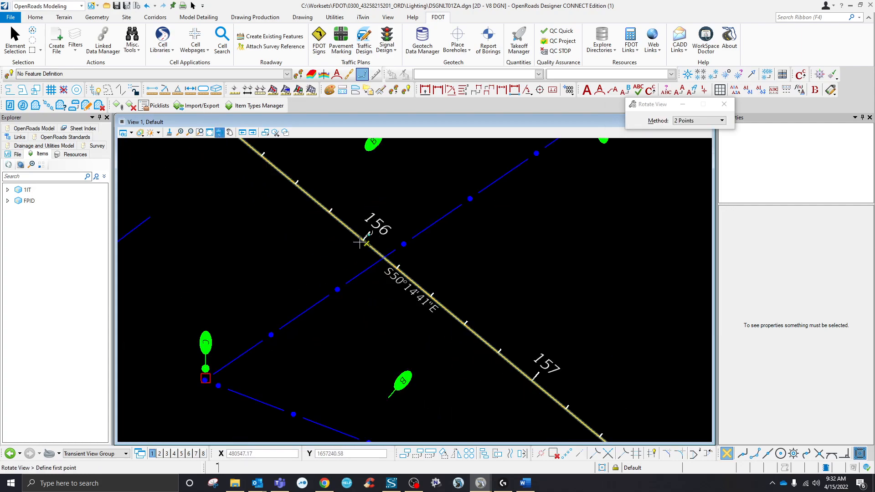
pyautogui.click(347, 226)
pyautogui.click(378, 253)
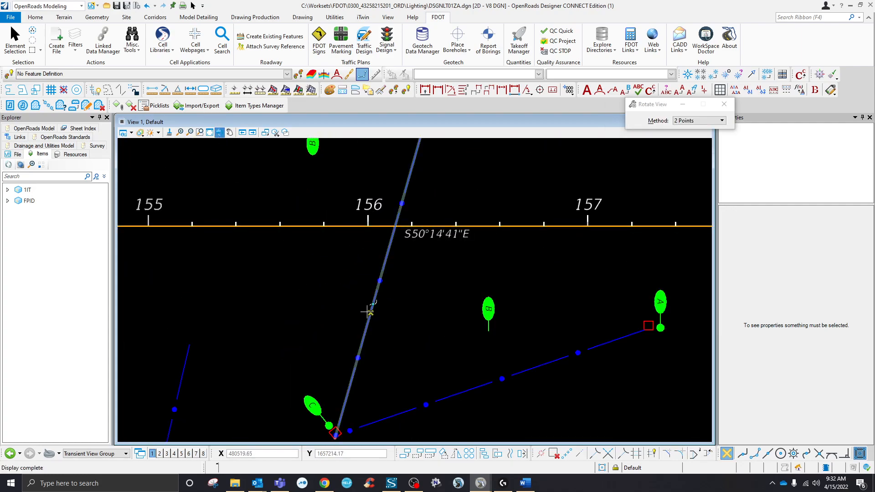
pyautogui.scroll(-5, 367, 313)
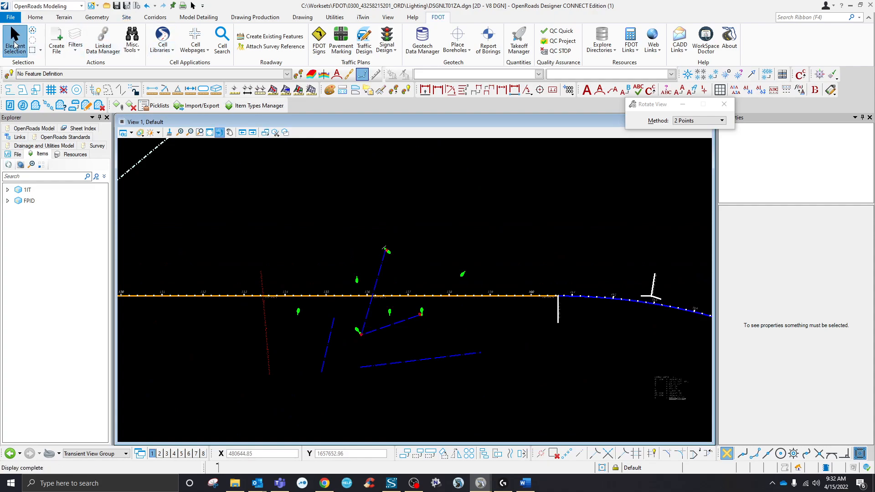
pyautogui.click(15, 40)
# - Compute the Summary of Lighting Items with Takeoff Manager, outputting to the Desktop, excluding external references and opening the output file
pyautogui.click(519, 42)
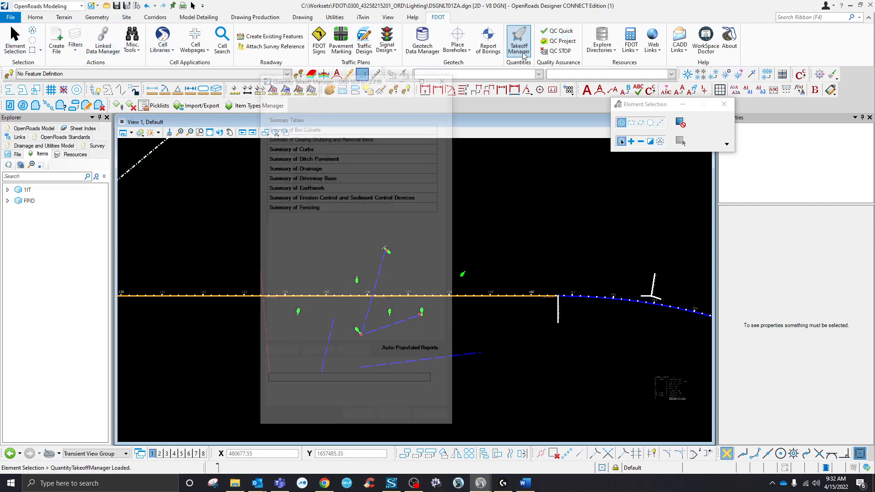
pyautogui.scroll(-5, 436, 342)
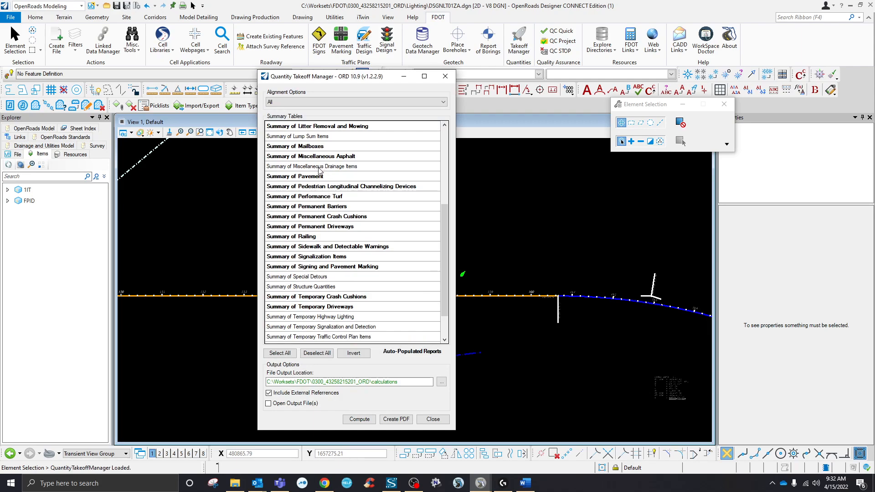
pyautogui.scroll(2, 319, 171)
pyautogui.click(321, 177)
pyautogui.click(301, 404)
pyautogui.click(297, 393)
pyautogui.click(441, 383)
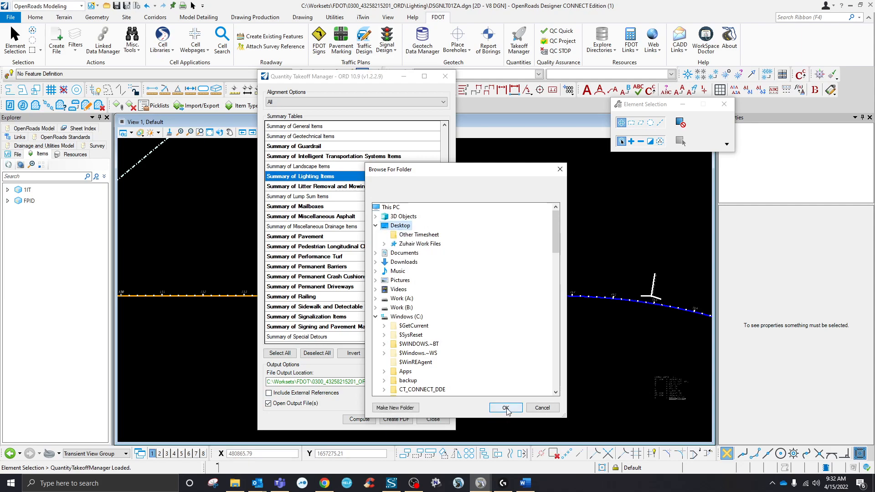
pyautogui.click(505, 408)
pyautogui.click(360, 419)
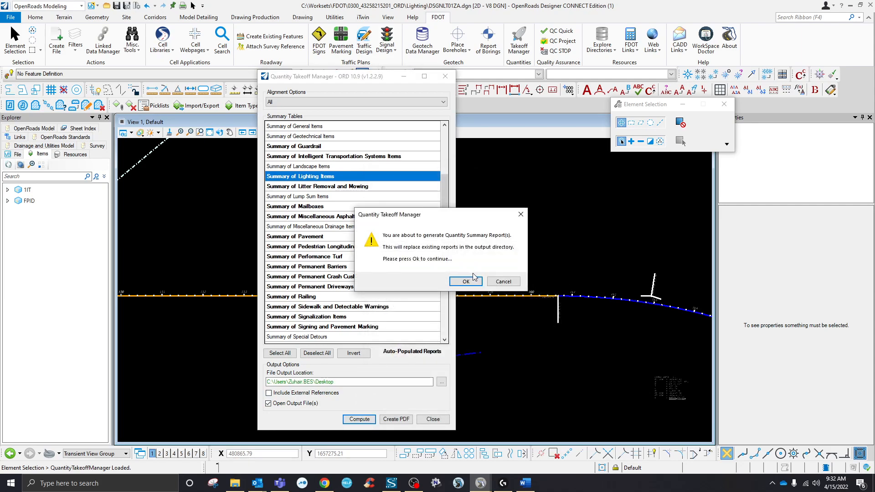
pyautogui.click(470, 280)
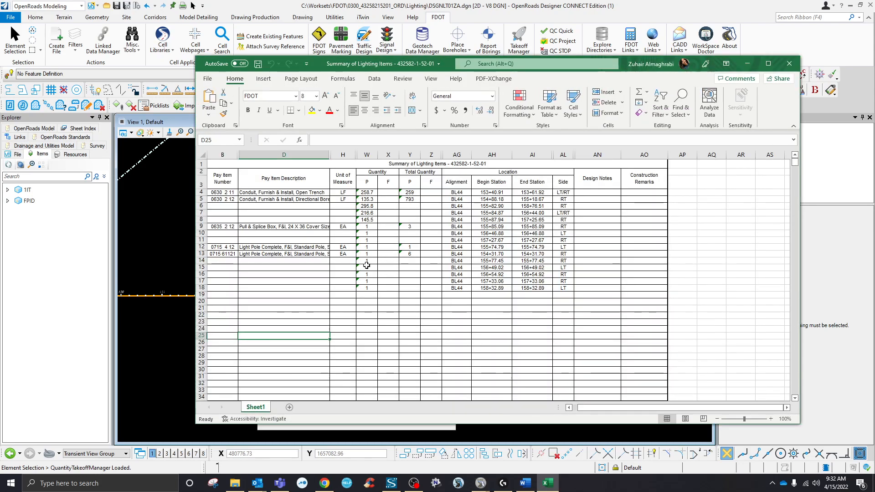
# - Review the conduit quantities in the lighting report, move the workbook out of the way, and close Takeoff Manager
pyautogui.click(292, 281)
pyautogui.click(369, 199)
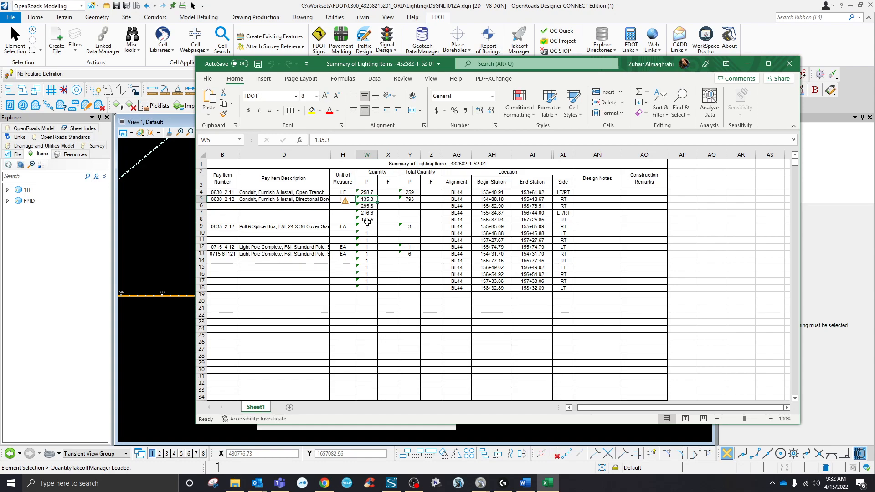
pyautogui.click(373, 192)
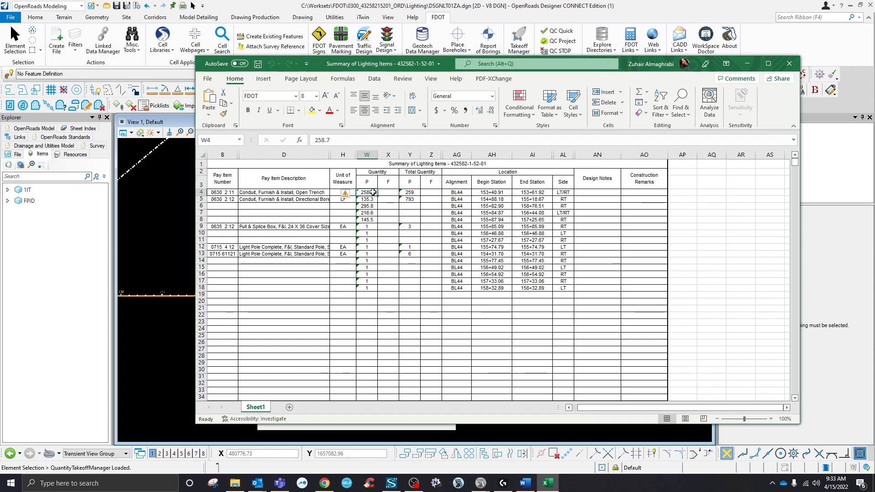
pyautogui.click(316, 205)
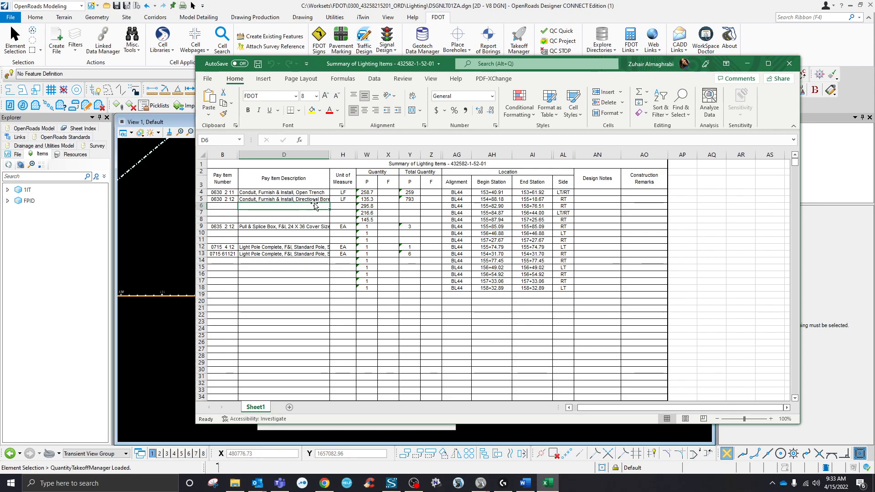
pyautogui.moveTo(625, 67); pyautogui.dragTo(874, 122)
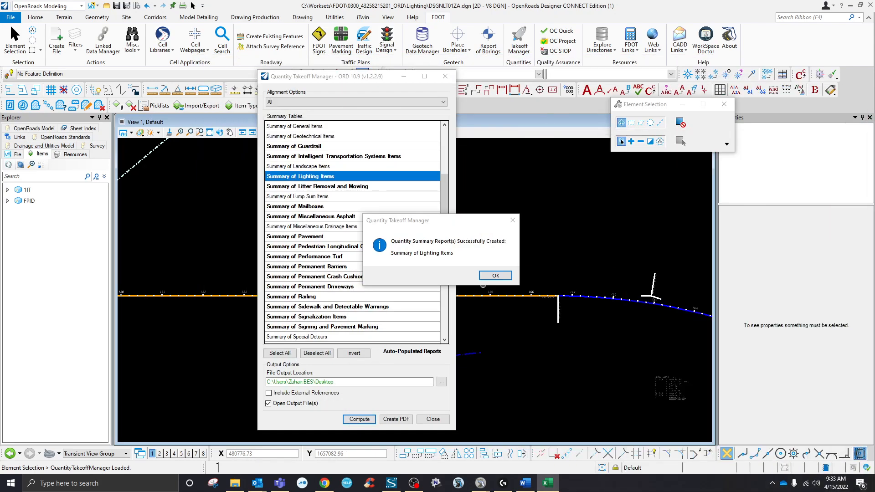
pyautogui.click(496, 276)
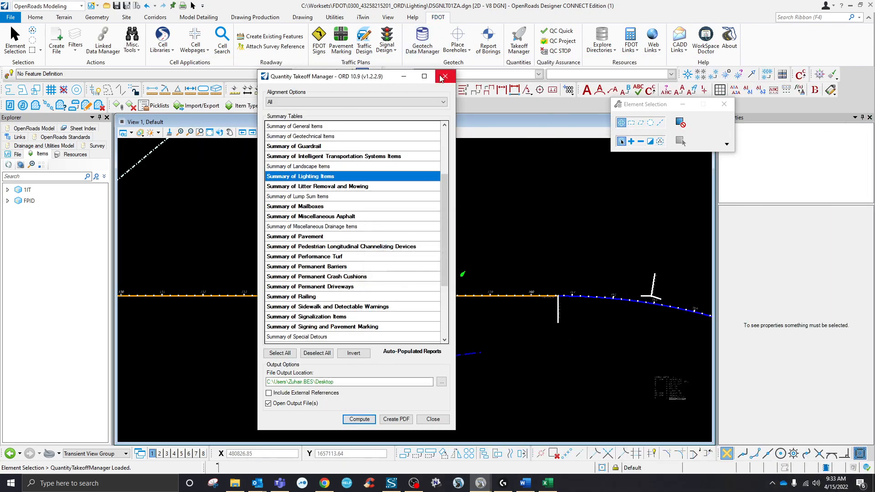
pyautogui.click(445, 77)
# - Select the blue conduit between the two pull boxes below the baseline and compare its length with the lighting report
pyautogui.scroll(2, 396, 335)
pyautogui.scroll(1, 367, 333)
pyautogui.scroll(-1, 284, 328)
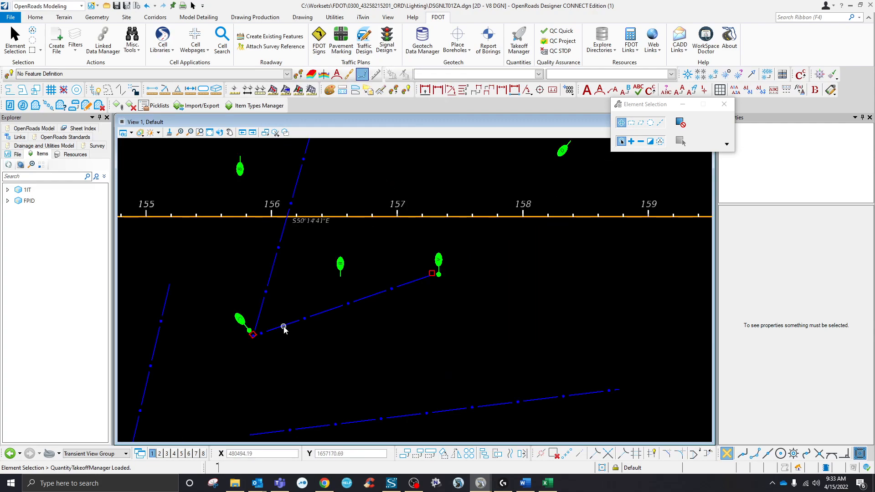
pyautogui.click(313, 320)
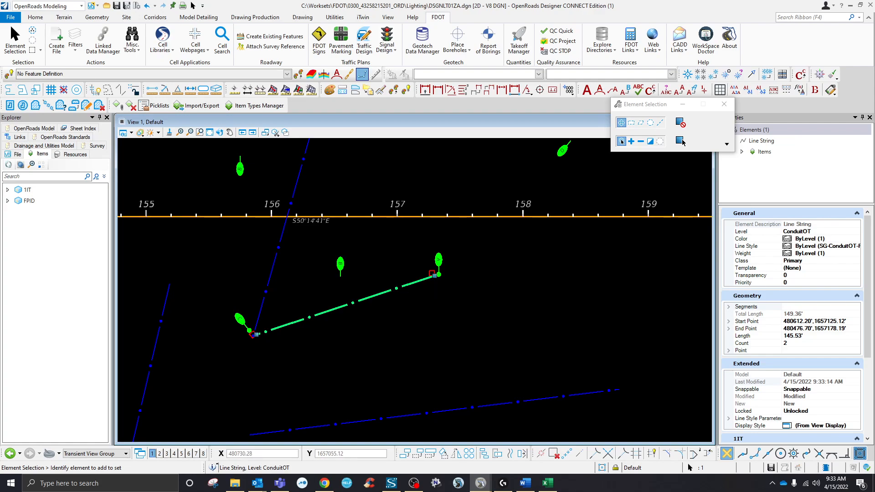
pyautogui.hotkey('alt', 'Tab')
pyautogui.hotkey('alt', 'Tab')
pyautogui.scroll(-2, 352, 326)
# - Select the conduit crossing the baseline near station 156 and inspect its total length, length and pay item properties
pyautogui.click(334, 198)
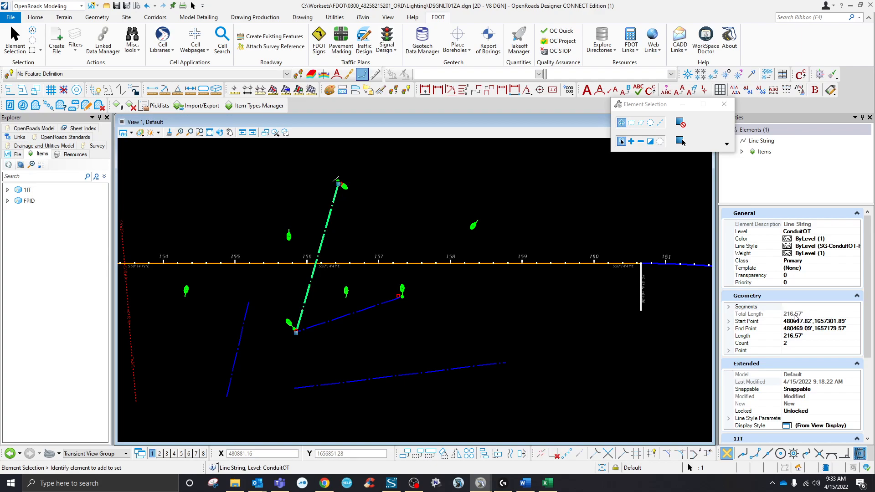
pyautogui.scroll(-2, 790, 332)
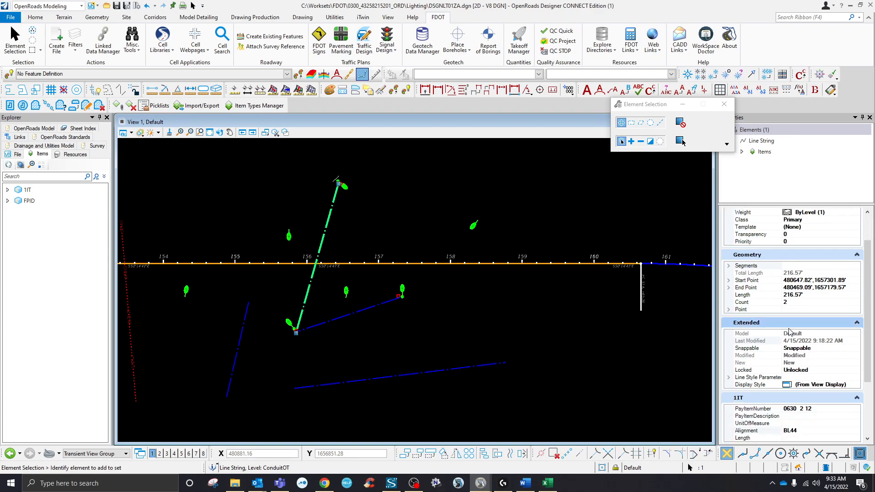
pyautogui.scroll(-3, 790, 332)
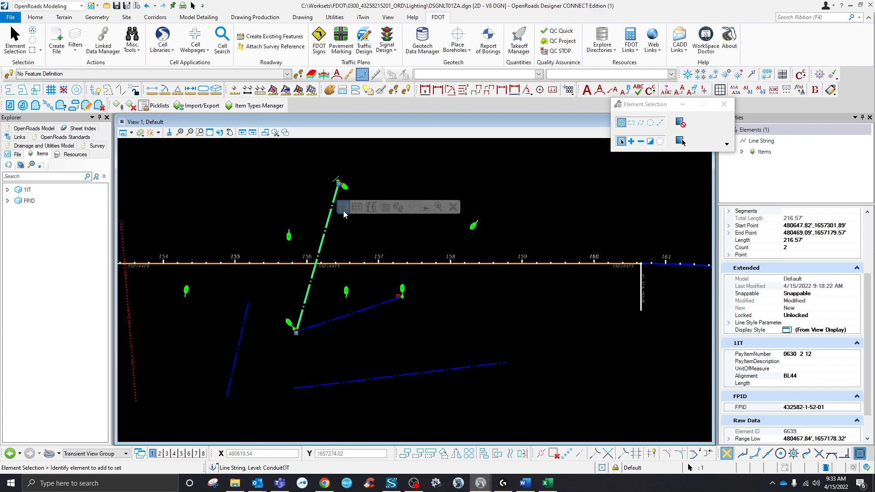
pyautogui.moveTo(344, 215)
pyautogui.click(444, 141)
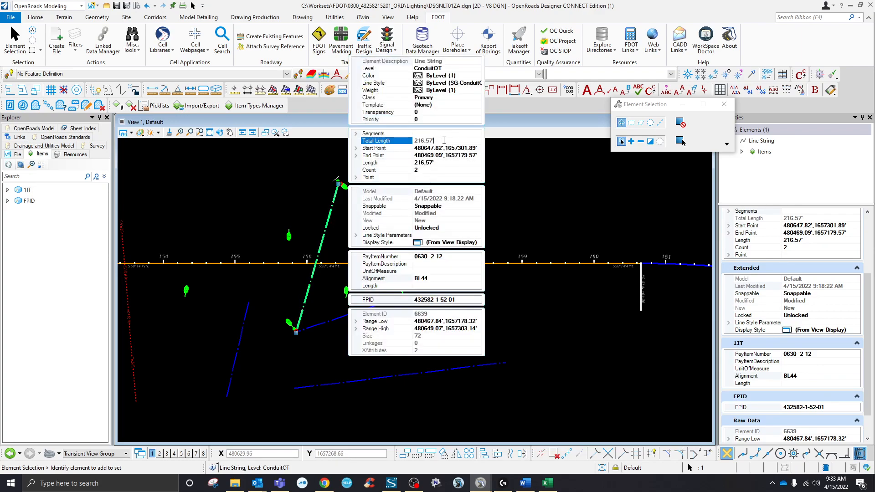
pyautogui.moveTo(432, 141); pyautogui.dragTo(404, 145)
pyautogui.click(435, 163)
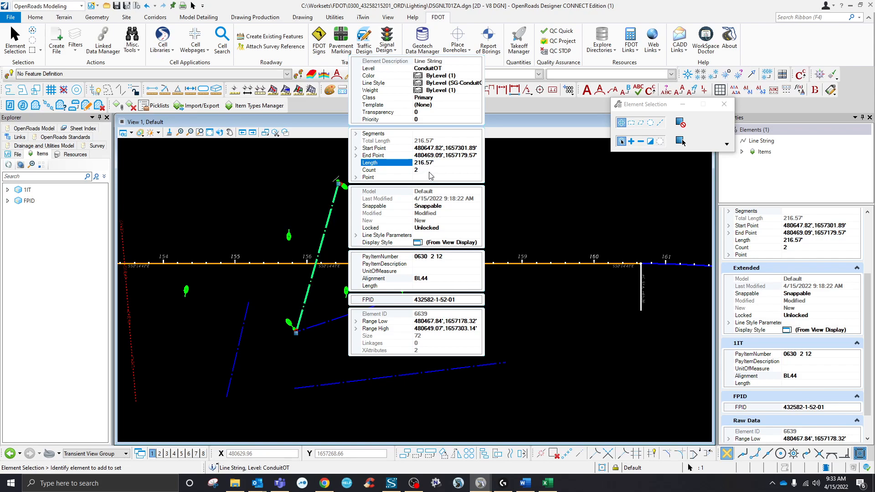
# - Shorten the conduit crossing the baseline to about 189.4 ft by moving its upper endpoint away from the pull box
pyautogui.scroll(5, 339, 188)
pyautogui.moveTo(306, 222); pyautogui.dragTo(305, 226)
pyautogui.click(296, 214)
pyautogui.click(303, 237)
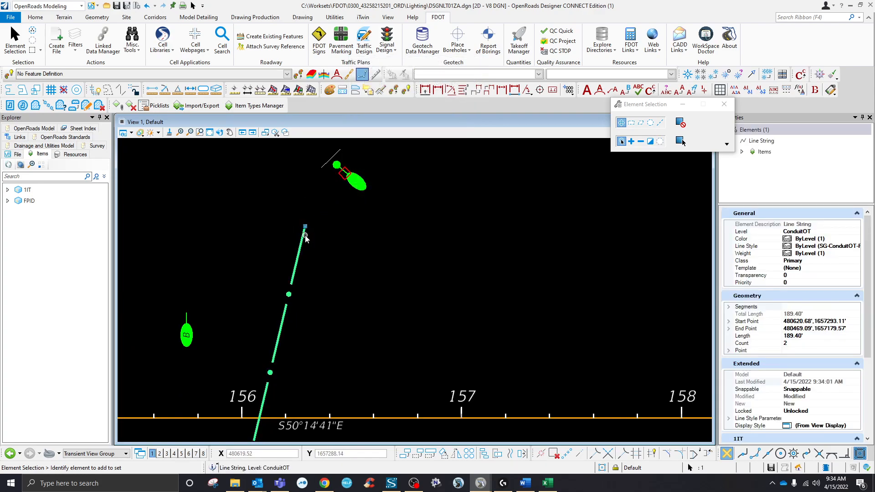
# - Try to set the shortened conduit's length to 215 in its properties, and clear the selection
pyautogui.click(805, 337)
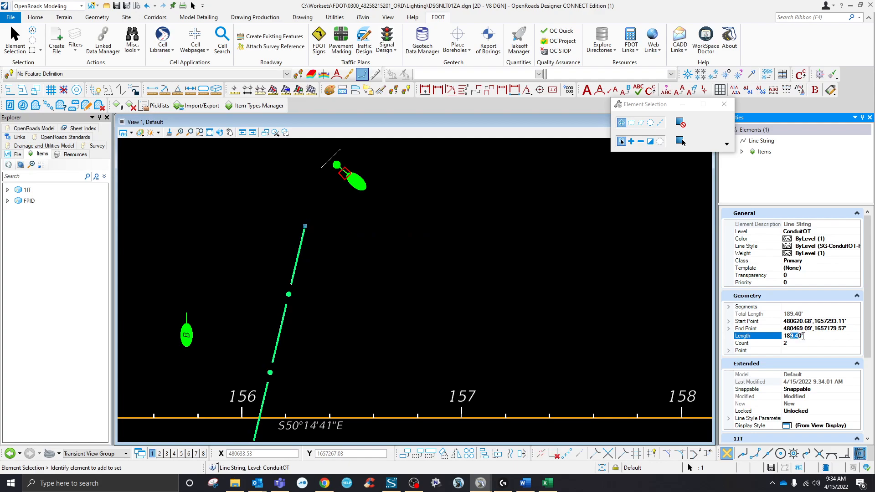
pyautogui.moveTo(802, 336)
pyautogui.mouseDown()
pyautogui.moveTo(782, 336)
pyautogui.moveTo(804, 337)
pyautogui.mouseUp()
pyautogui.write('215')
pyautogui.press('Return')
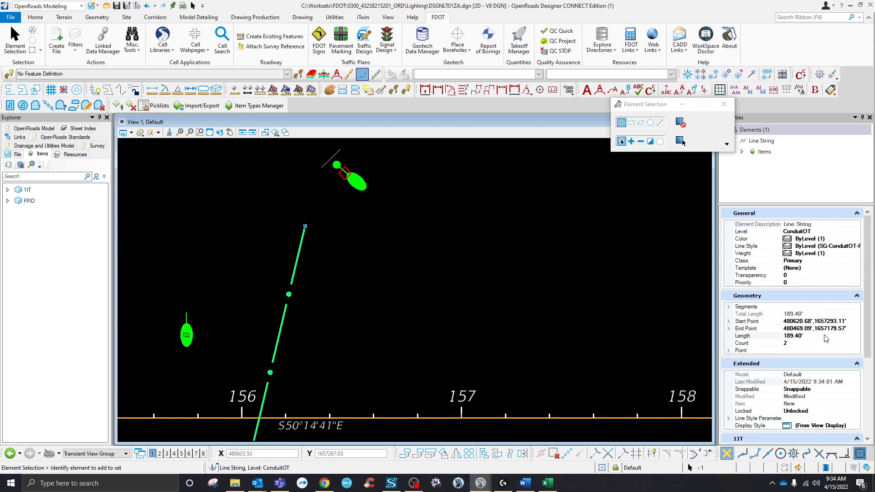
pyautogui.scroll(-5, 526, 284)
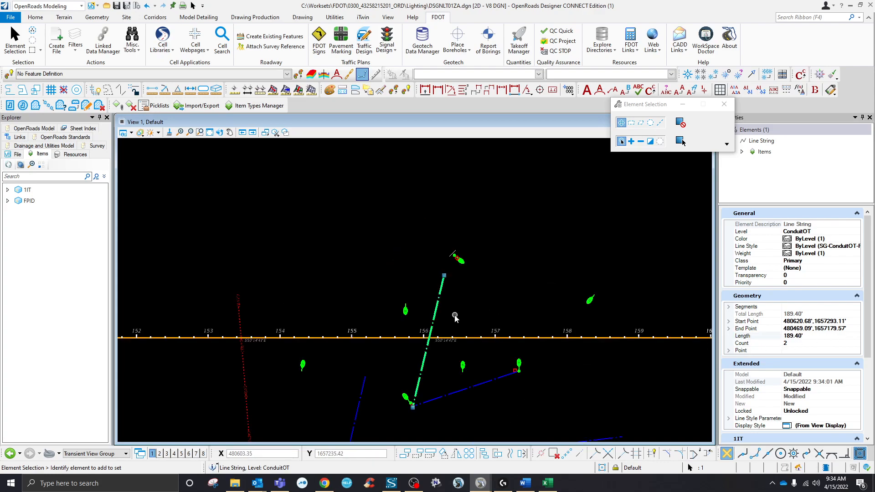
pyautogui.click(396, 363)
# - Place a line about 216.6 ft long from the lower pull box to the upper pull box, and select it to check its length
pyautogui.scroll(3, 394, 359)
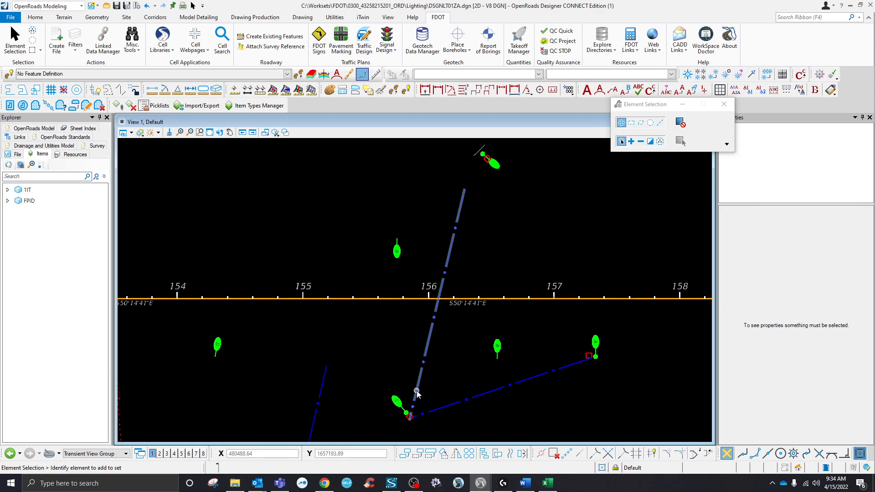
pyautogui.click(303, 17)
pyautogui.click(366, 41)
pyautogui.scroll(3, 401, 417)
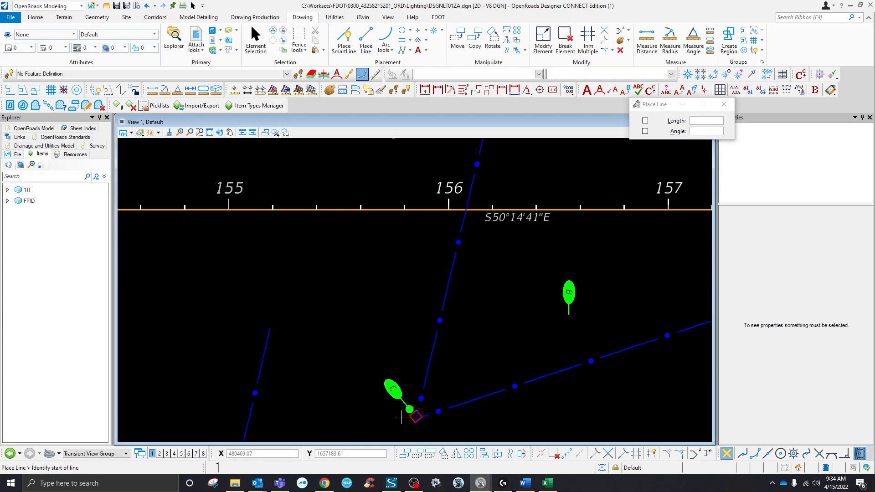
pyautogui.scroll(5, 401, 417)
pyautogui.click(442, 430)
pyautogui.scroll(-8, 337, 396)
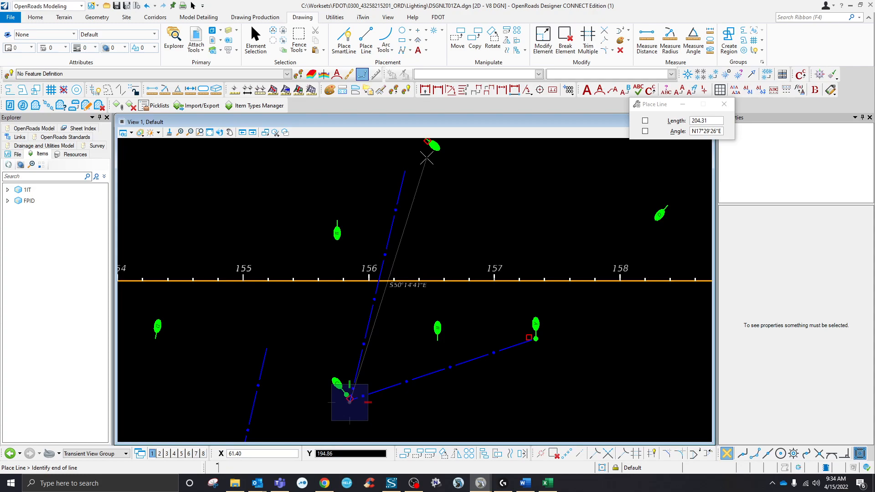
pyautogui.scroll(5, 427, 157)
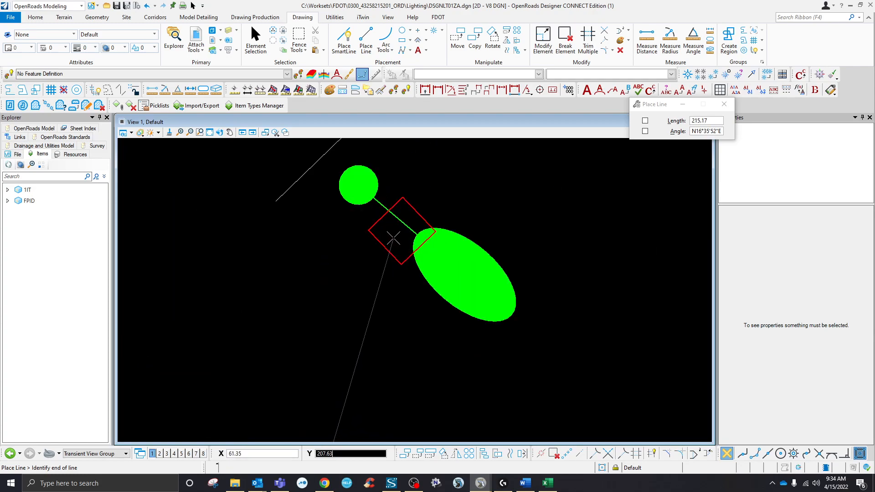
pyautogui.click(392, 237)
pyautogui.rightClick(392, 237)
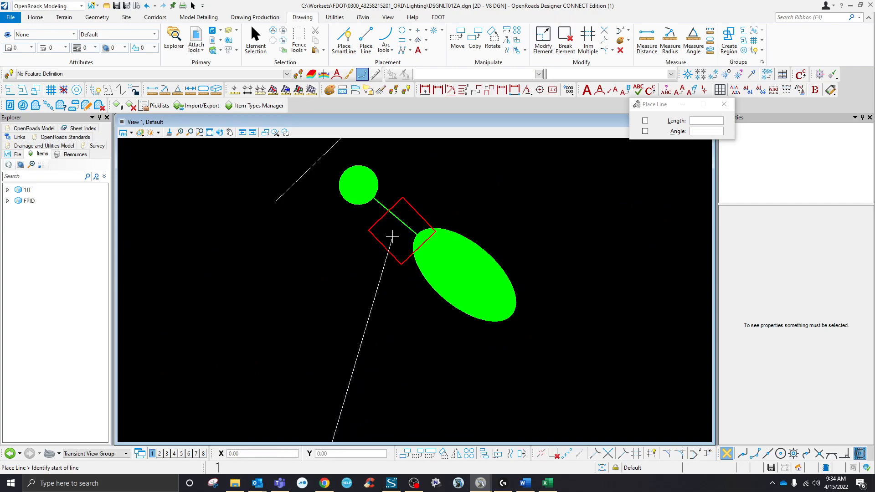
pyautogui.click(247, 37)
pyautogui.click(379, 287)
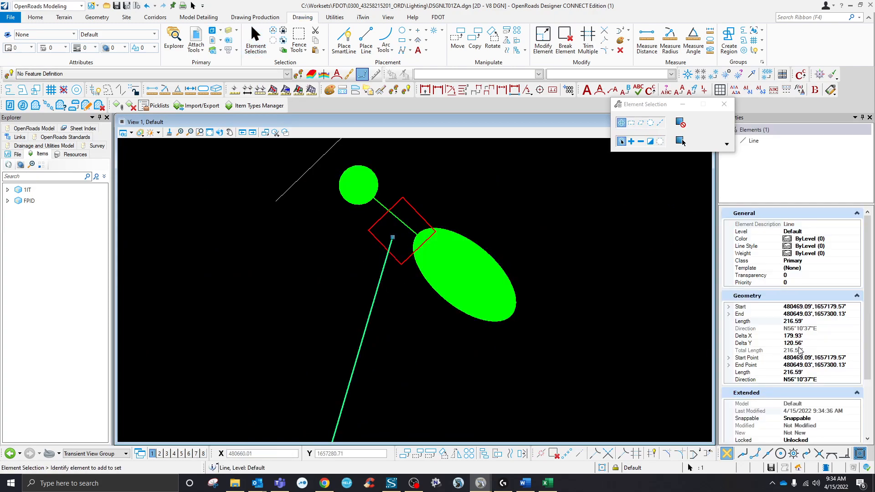
# - Set the selected line's length to 215 ft
pyautogui.click(801, 321)
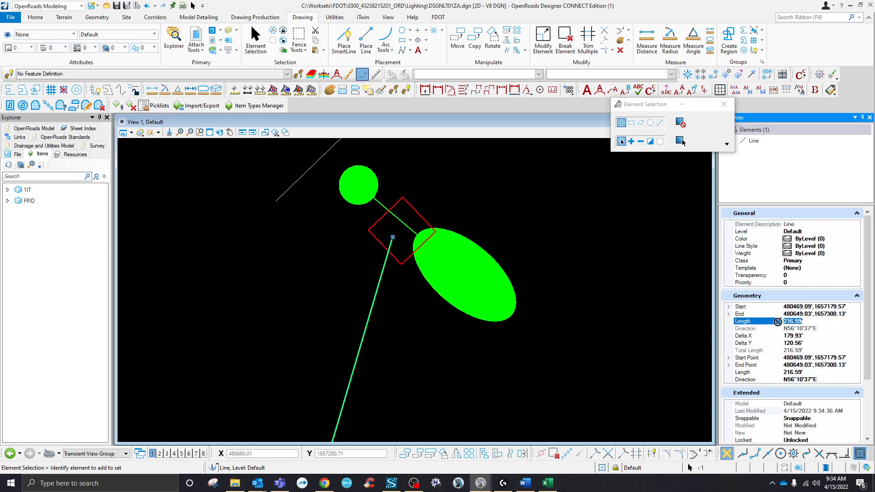
pyautogui.write('215')
pyautogui.press('Return')
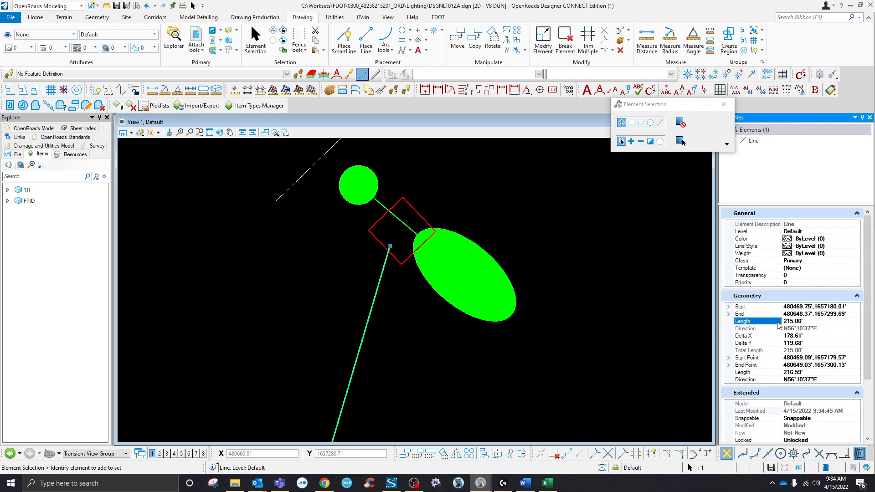
# - Select the conduit crossing the baseline near station 156 and move its lower endpoint onto the lower end of the 215 ft line
pyautogui.scroll(-3, 409, 298)
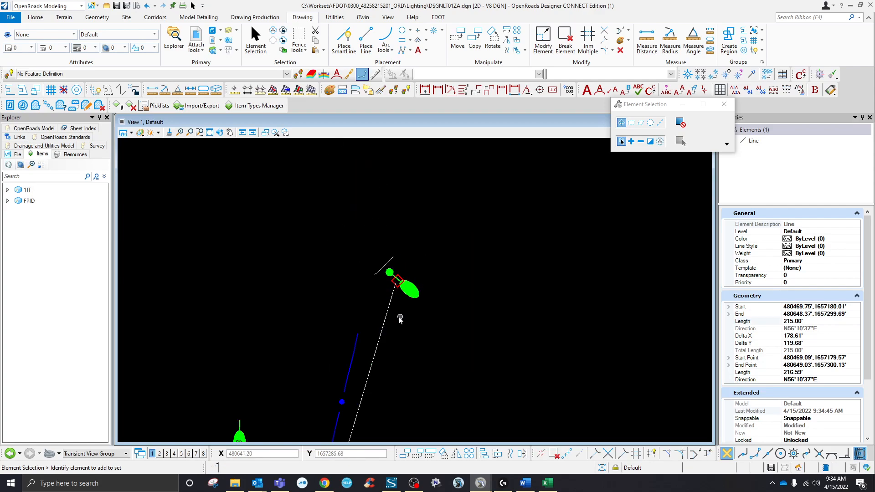
pyautogui.scroll(5, 410, 324)
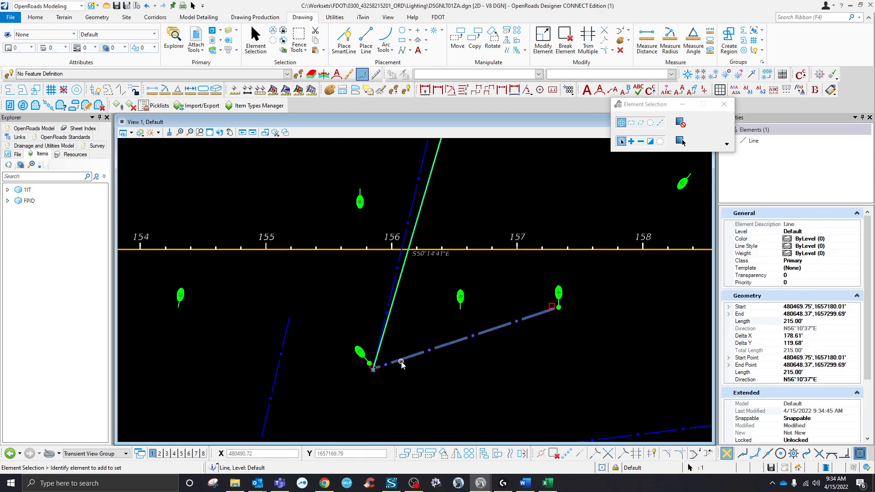
pyautogui.click(384, 277)
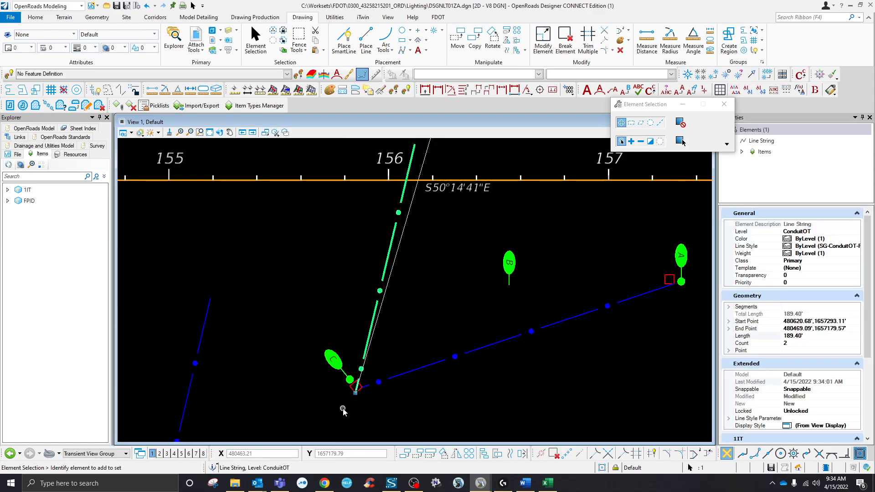
pyautogui.scroll(5, 373, 371)
pyautogui.scroll(-8, 380, 315)
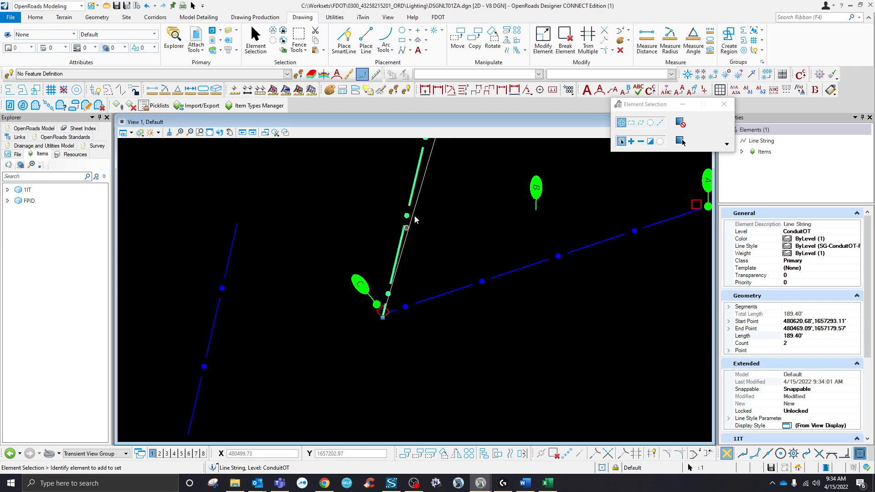
pyautogui.scroll(5, 387, 312)
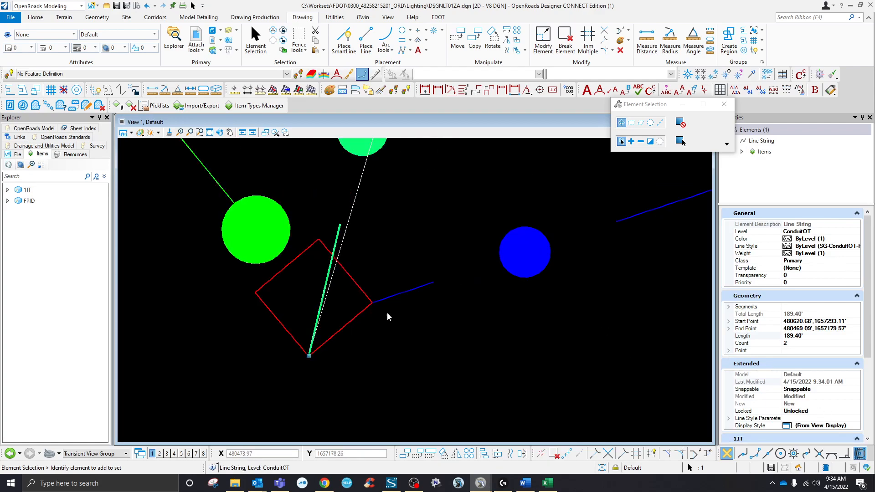
pyautogui.moveTo(250, 393); pyautogui.dragTo(258, 361)
pyautogui.scroll(-2, 326, 410)
pyautogui.scroll(-5, 326, 410)
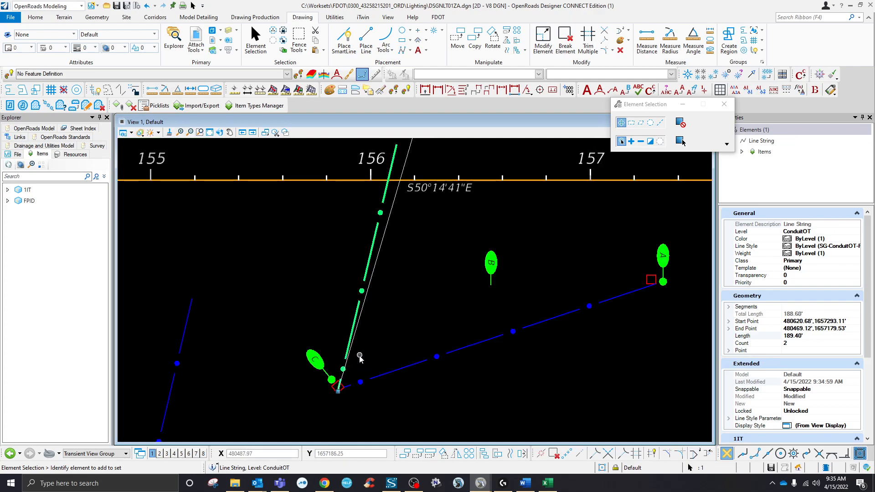
# - Snap the conduit's upper endpoint to the upper end of the 215 ft line
pyautogui.scroll(6, 392, 288)
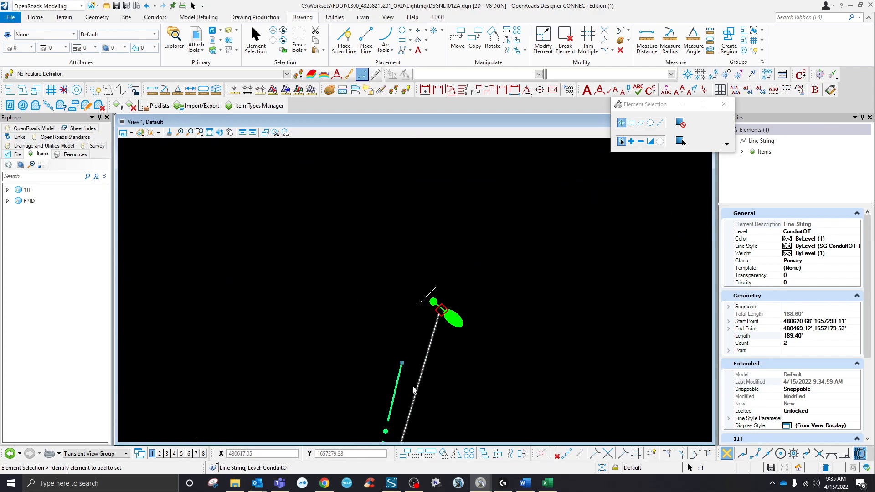
pyautogui.scroll(4, 438, 321)
pyautogui.scroll(-3, 437, 321)
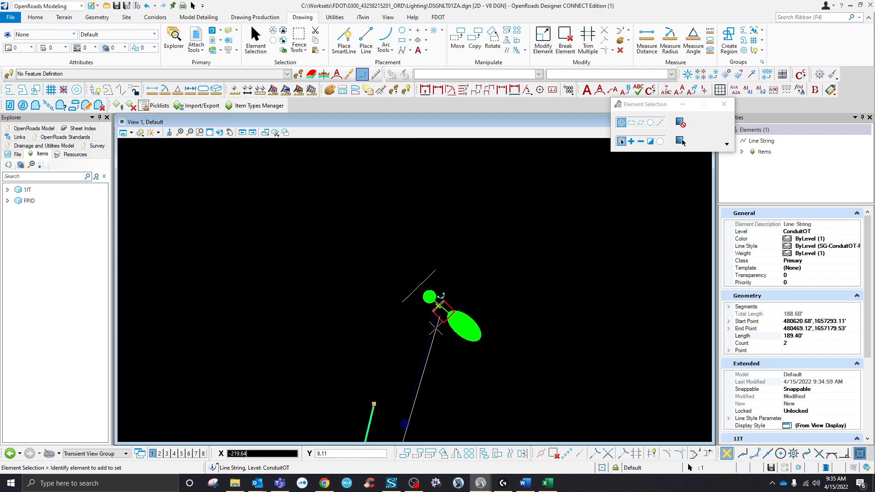
pyautogui.scroll(5, 438, 321)
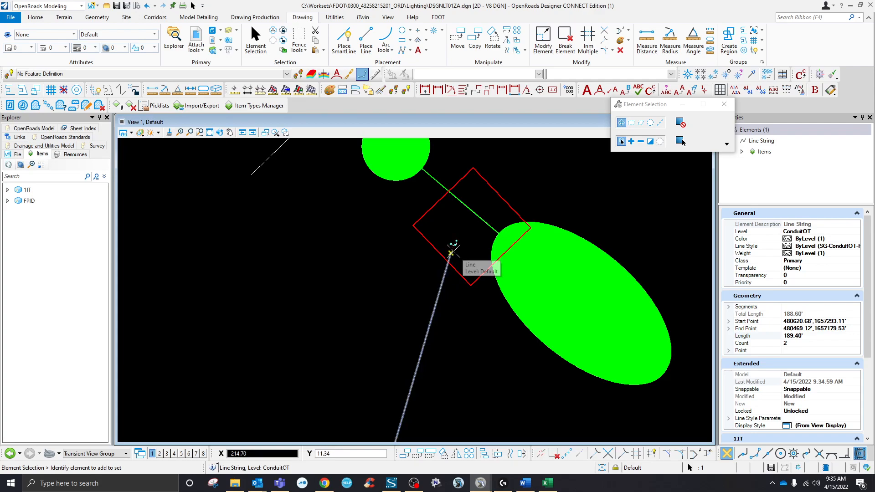
pyautogui.click(452, 252)
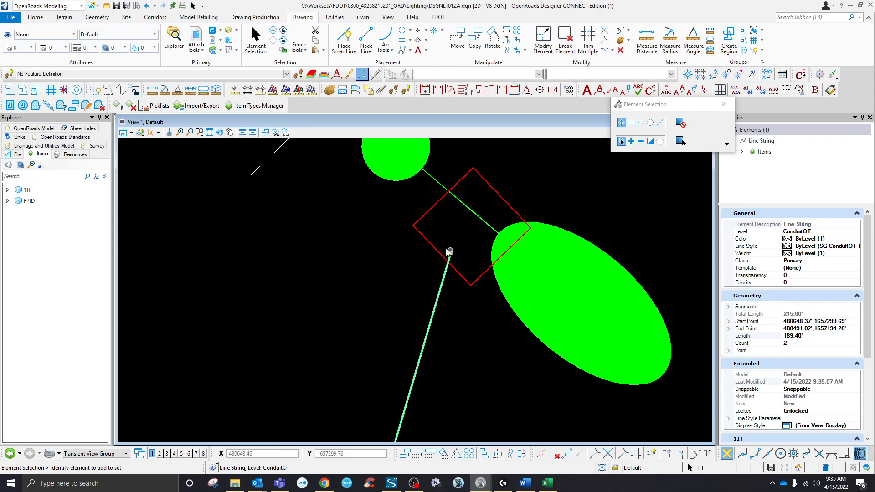
# - Select the overlapping line and conduit in turn to compare their lengths, and review the conduit's pay item, alignment and FPID properties
pyautogui.click(442, 287)
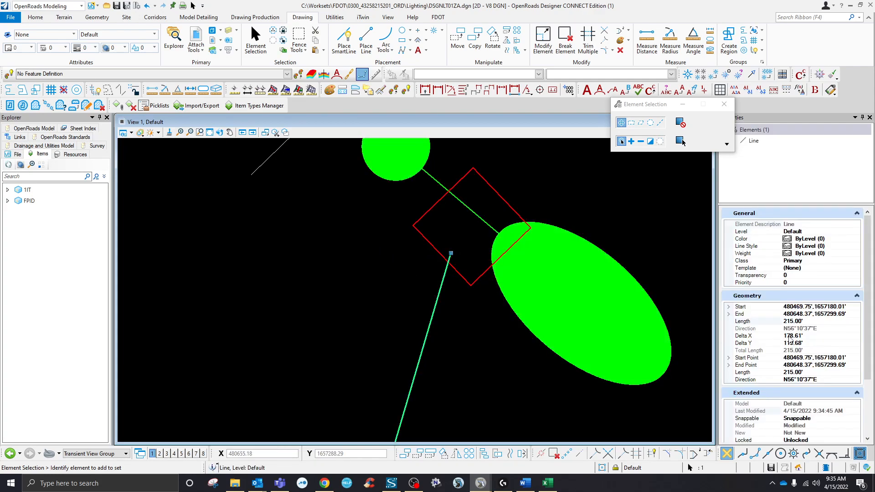
pyautogui.click(439, 285)
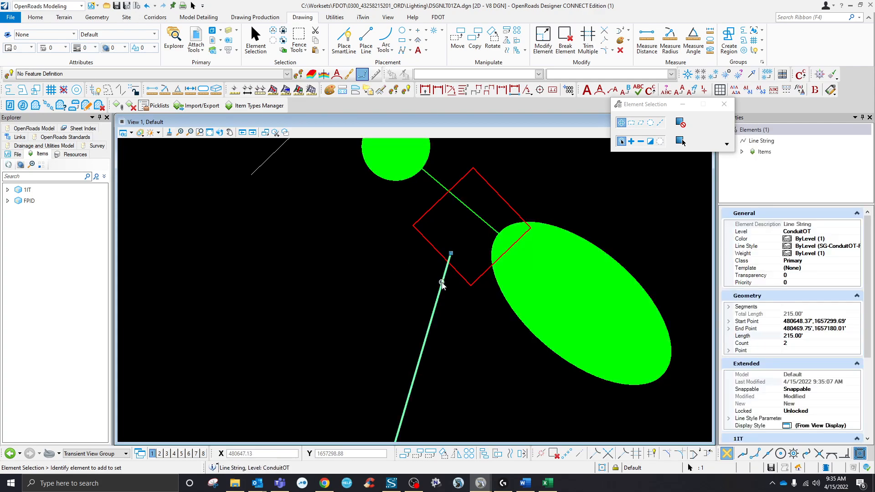
pyautogui.scroll(-2, 753, 393)
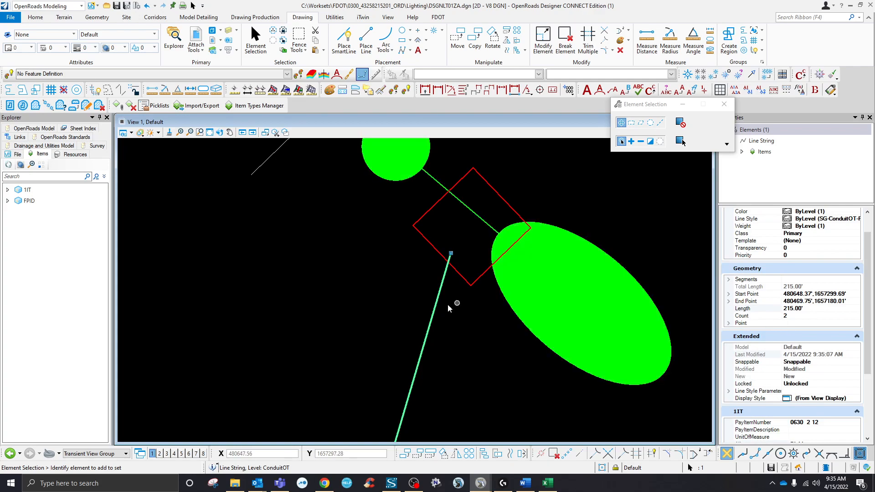
pyautogui.scroll(-3, 767, 345)
pyautogui.scroll(-1, 767, 345)
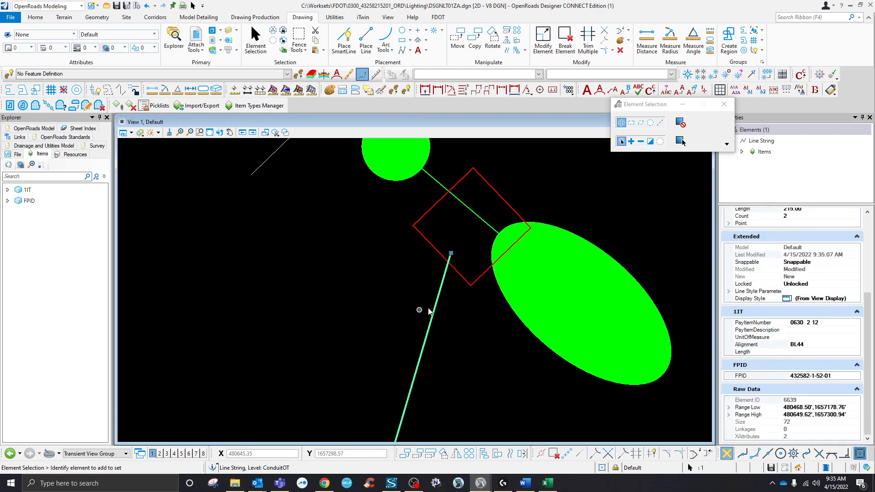
# - Remove the helper line lying over the conduit, select the conduit to check its length, and clear the selection
pyautogui.click(439, 335)
pyautogui.click(432, 324)
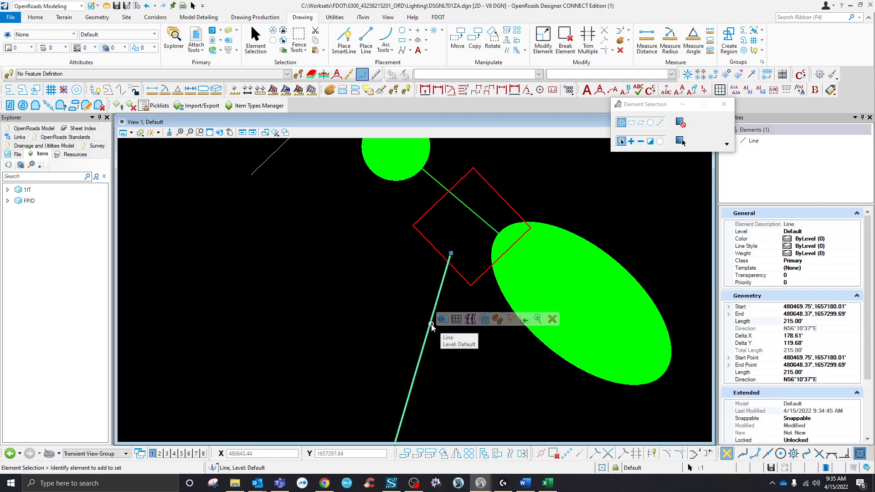
pyautogui.click(417, 453)
pyautogui.click(443, 283)
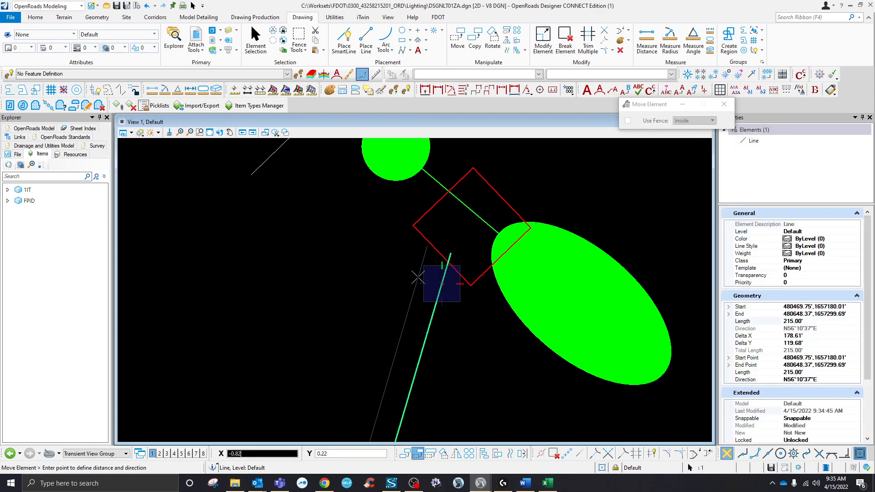
pyautogui.press('Escape')
pyautogui.click(393, 290)
pyautogui.scroll(-3, 393, 291)
pyautogui.click(405, 307)
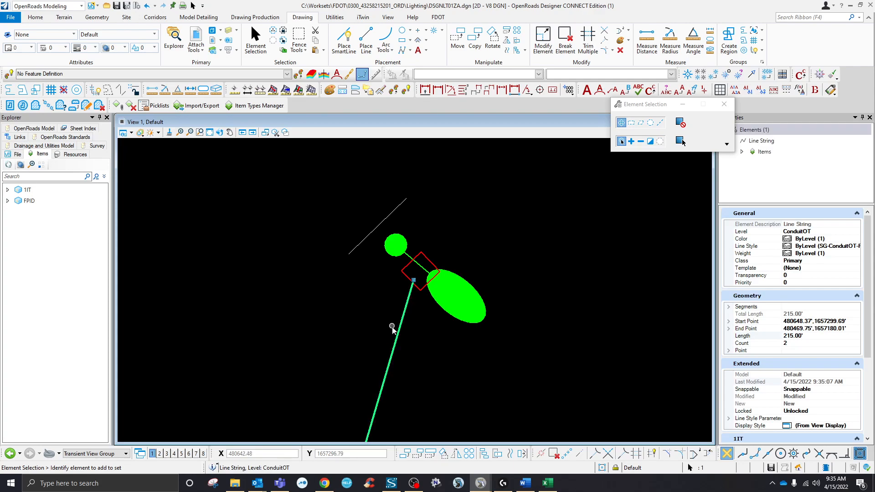
pyautogui.scroll(-3, 393, 327)
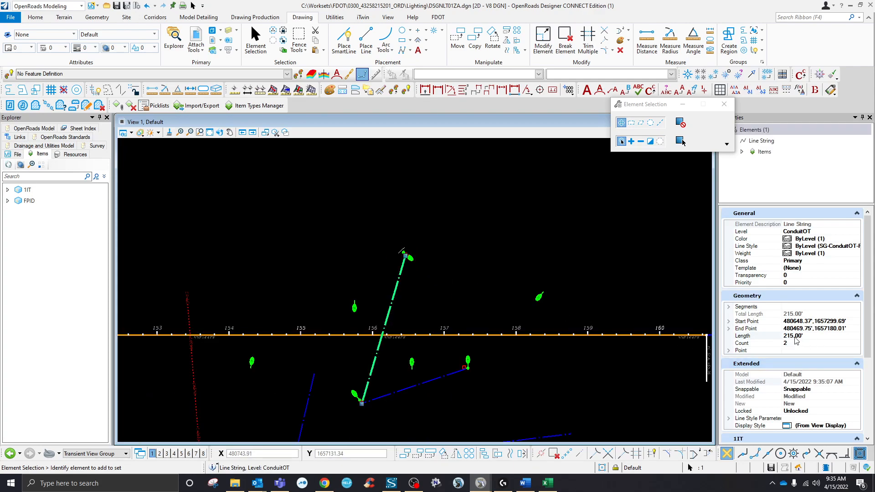
pyautogui.click(458, 281)
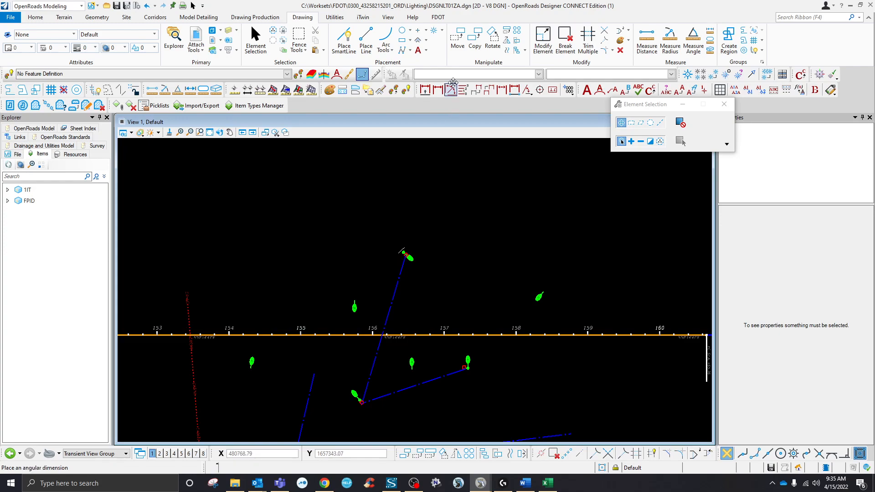
# - Close the open Excel windows and open the Quantity Takeoff Manager
pyautogui.click(438, 17)
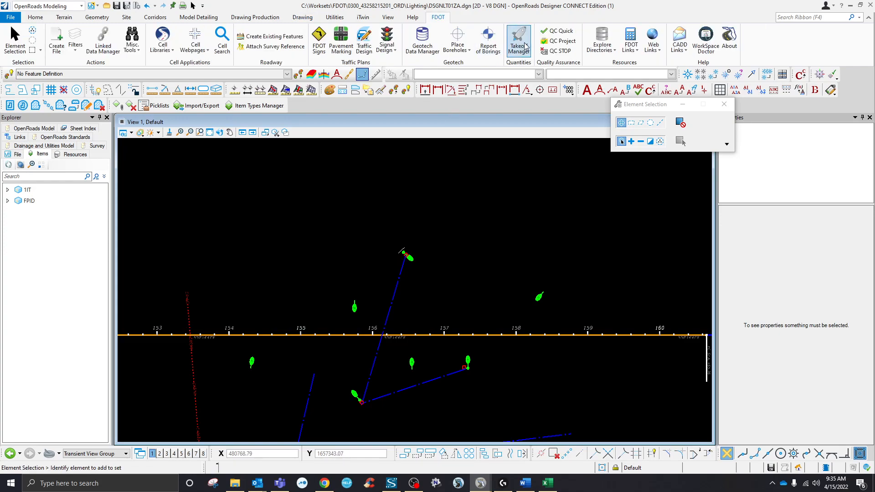
pyautogui.rightClick(549, 484)
pyautogui.click(547, 465)
pyautogui.click(525, 52)
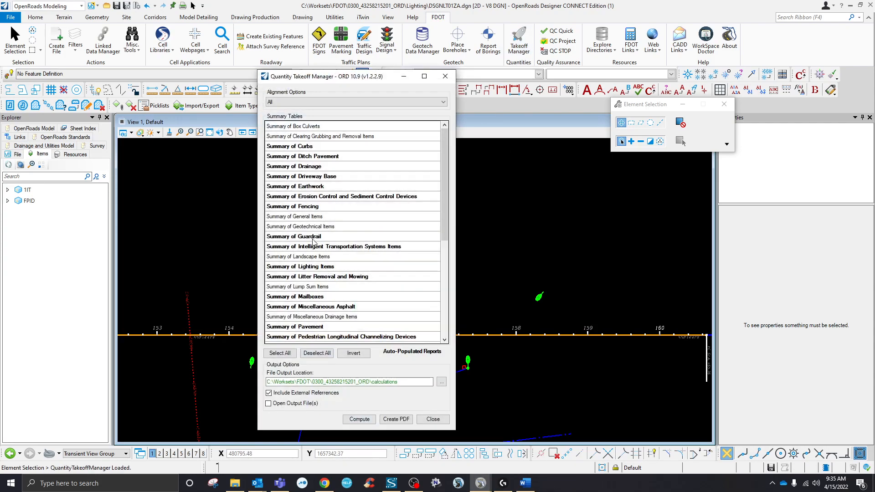
# - Compute the Summary of Lighting Items to the Desktop folder, excluding external references and opening the output file
pyautogui.click(322, 268)
pyautogui.click(300, 404)
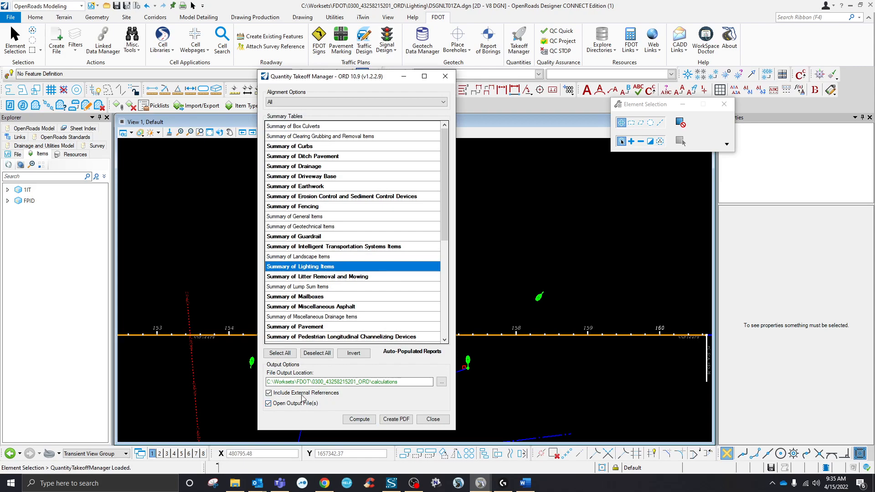
pyautogui.click(442, 382)
pyautogui.click(401, 226)
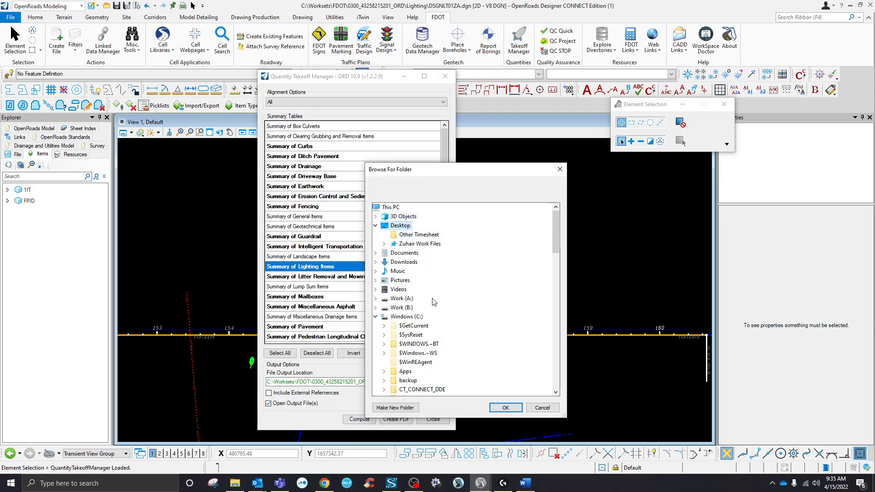
pyautogui.click(506, 408)
pyautogui.click(353, 418)
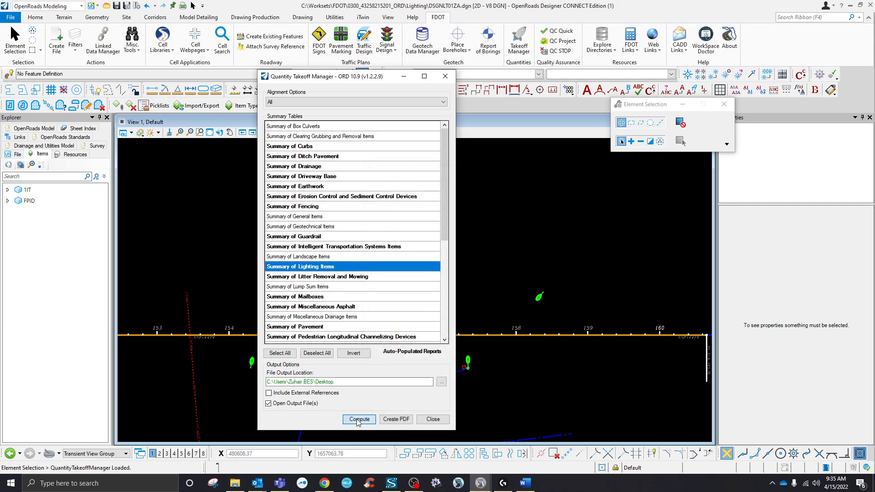
pyautogui.click(474, 286)
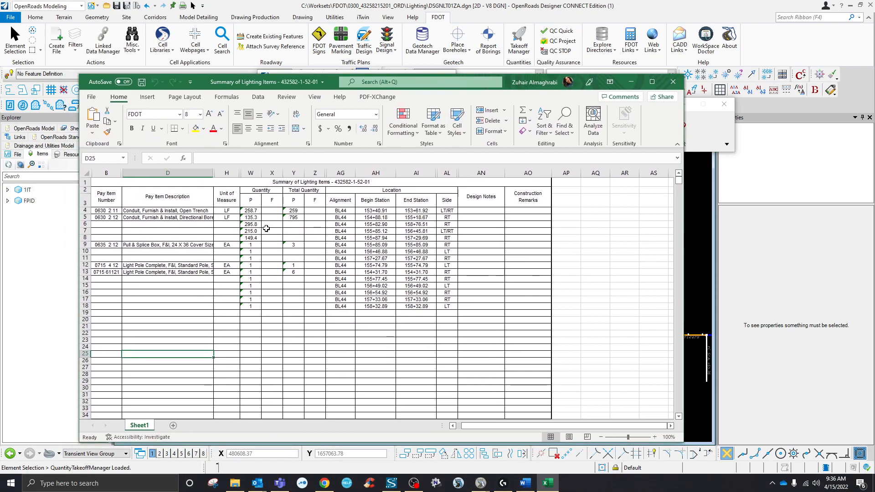
# - Check the conduit quantity in row 7 of the lighting summary, and close the workbook and the Quantity Takeoff Manager
pyautogui.click(268, 230)
pyautogui.click(83, 232)
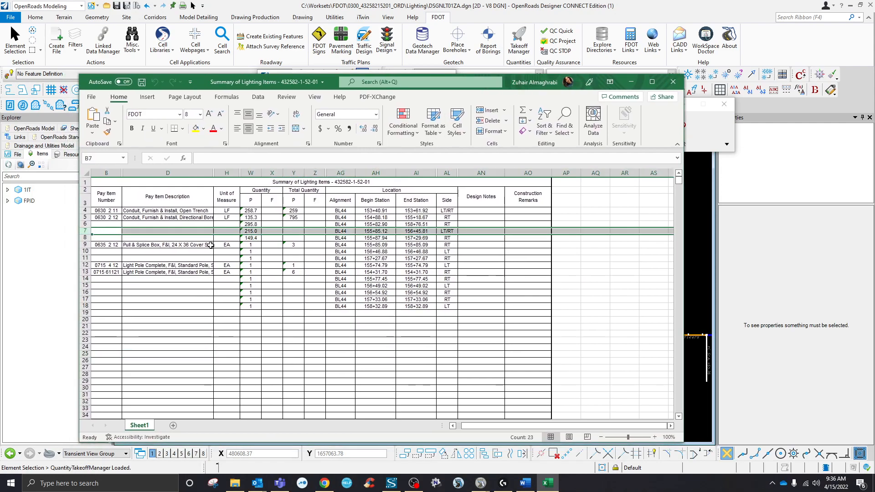
pyautogui.click(248, 232)
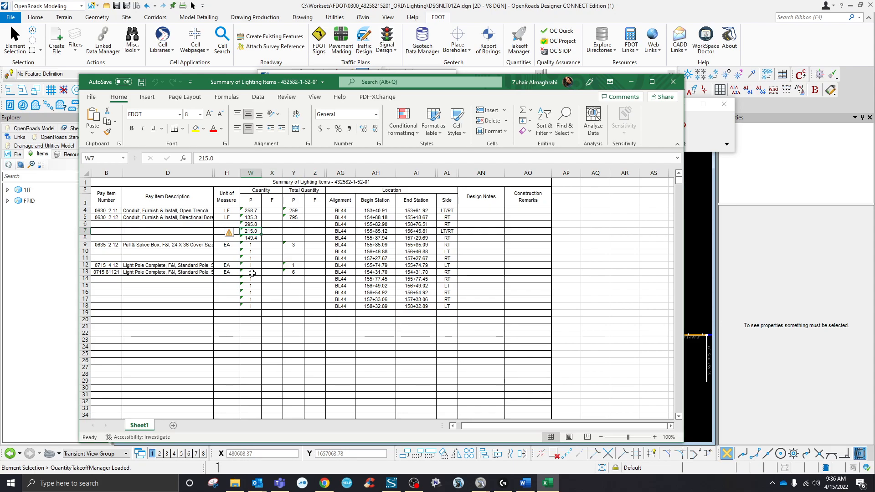
pyautogui.click(674, 83)
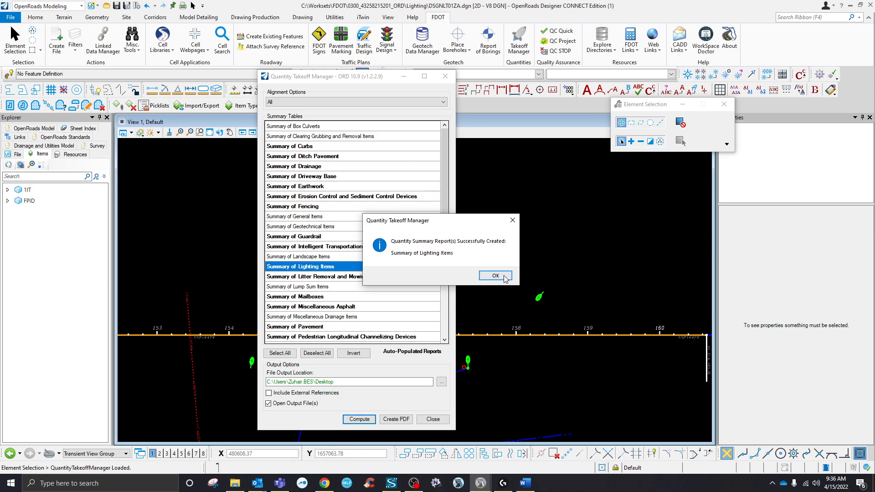
pyautogui.click(495, 275)
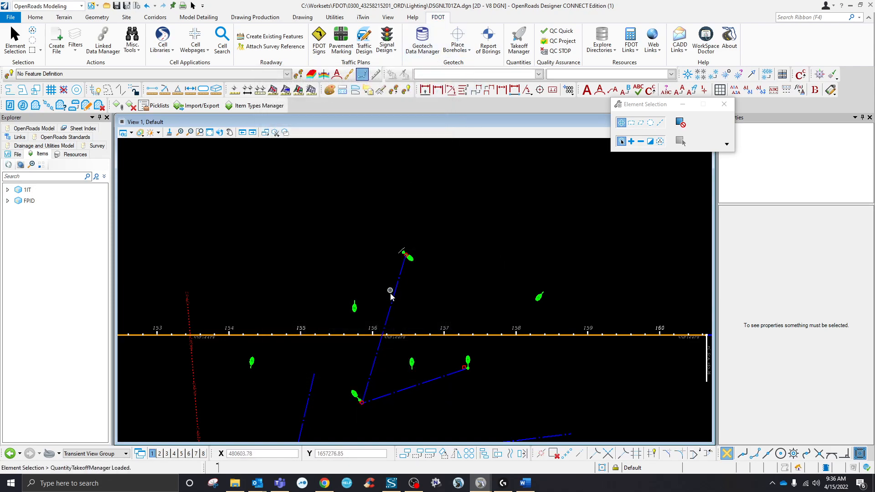
# - Select the conduit crossing the baseline to compare its length with the reported quantity, and clear the selection
pyautogui.scroll(2, 393, 296)
pyautogui.click(392, 294)
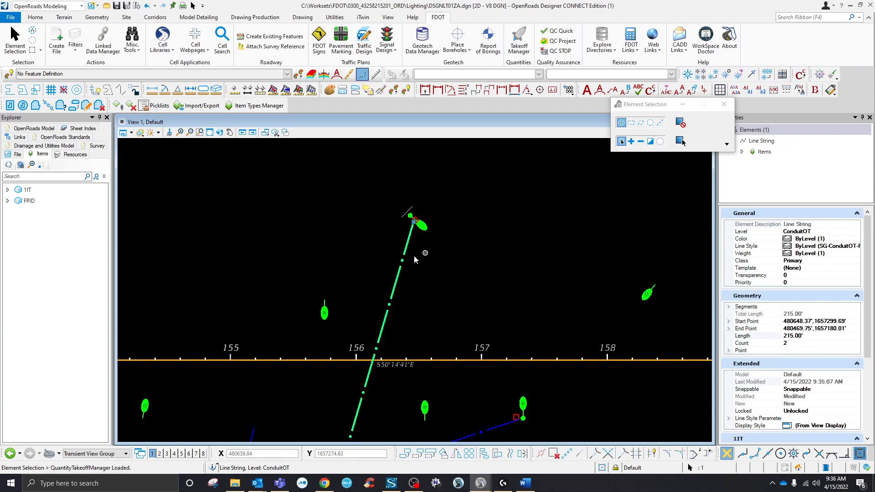
pyautogui.click(331, 231)
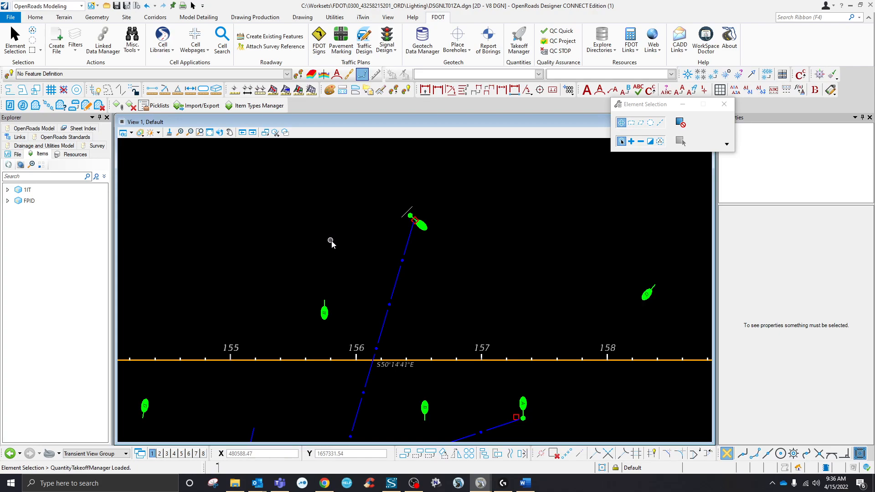
pyautogui.scroll(-5, 461, 252)
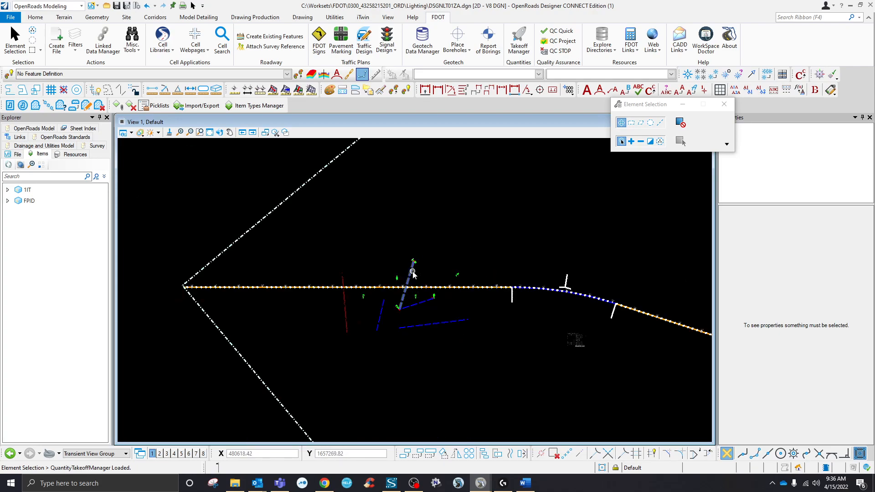